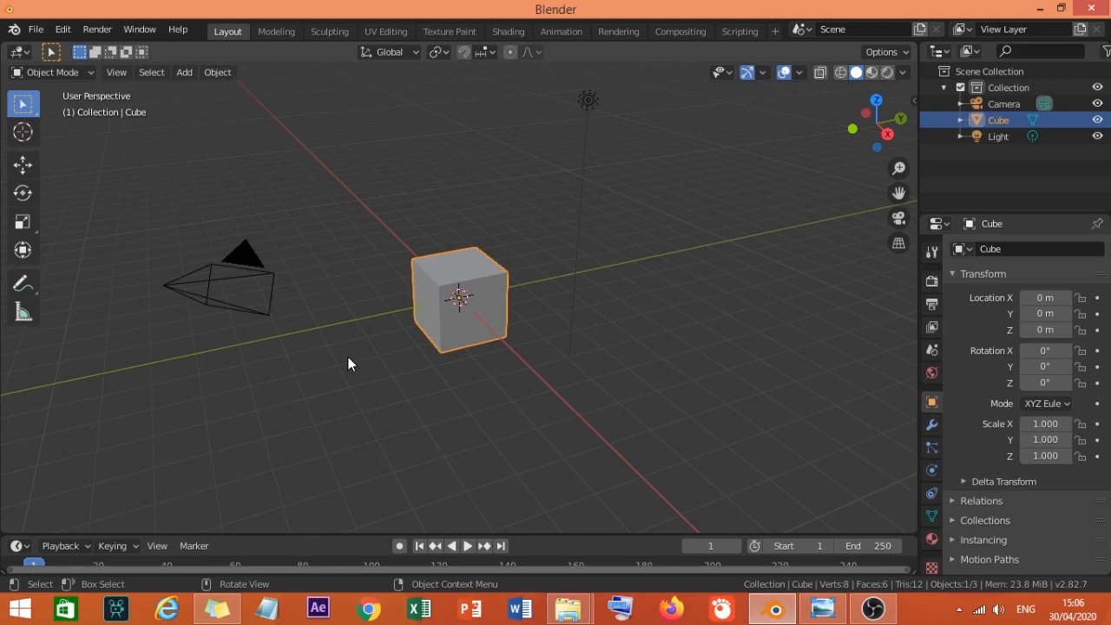
In the Pertemuan 9 folder's bluePrint subfolder, examine the character drawings depan.jpg and samping.jpg.
middle_click_drag(434, 313, 396, 327)
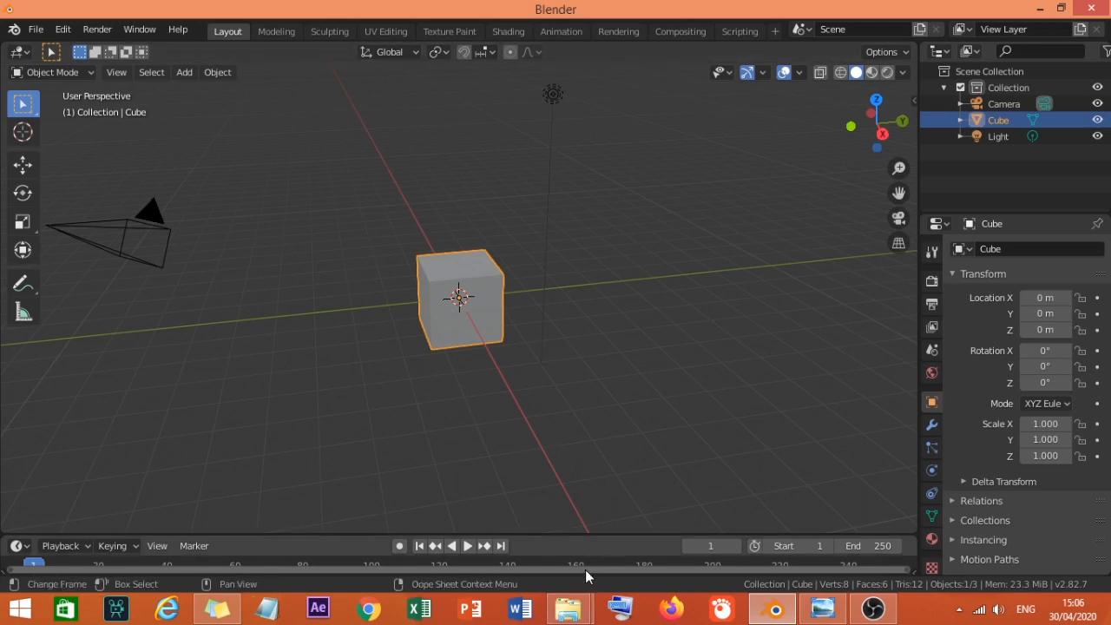
mouse_move(570, 599)
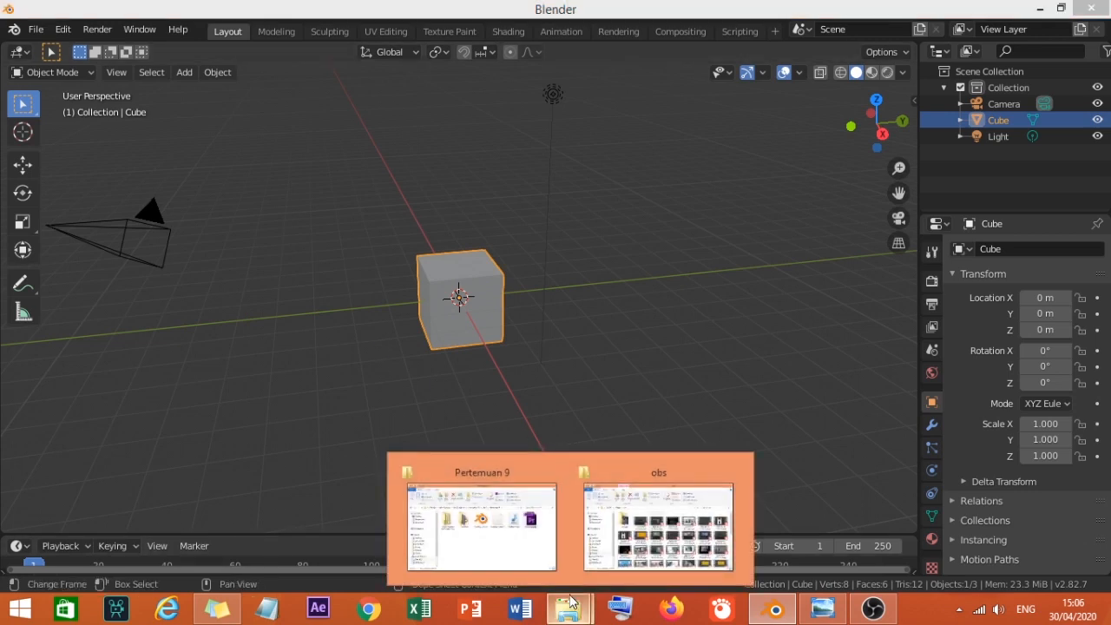
left_click(527, 544)
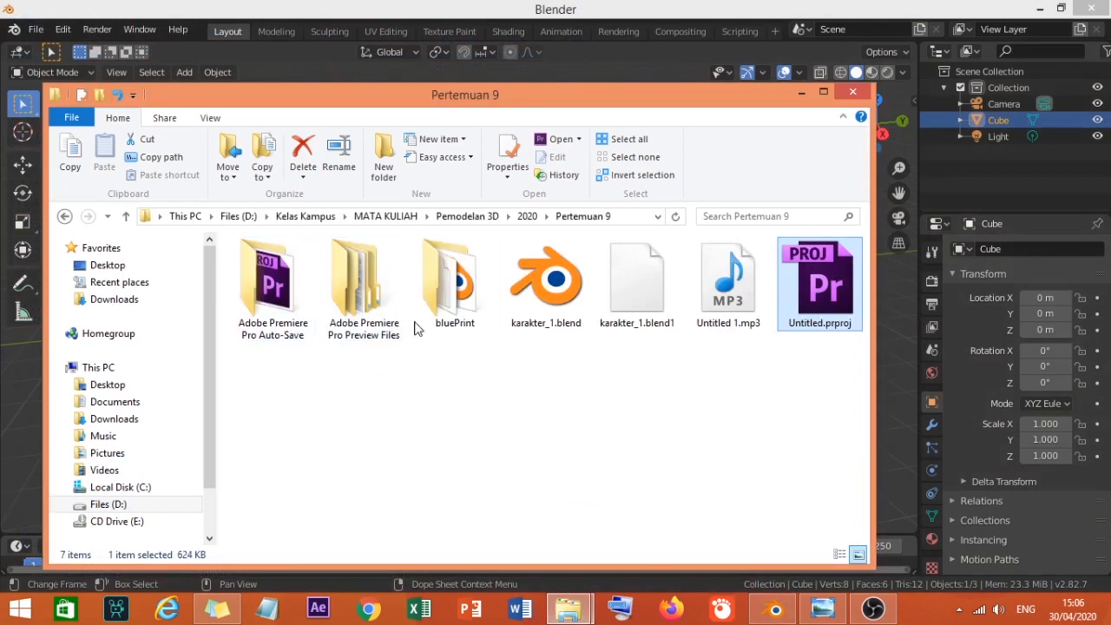
double_click(448, 312)
left_click(279, 277)
double_click(279, 277)
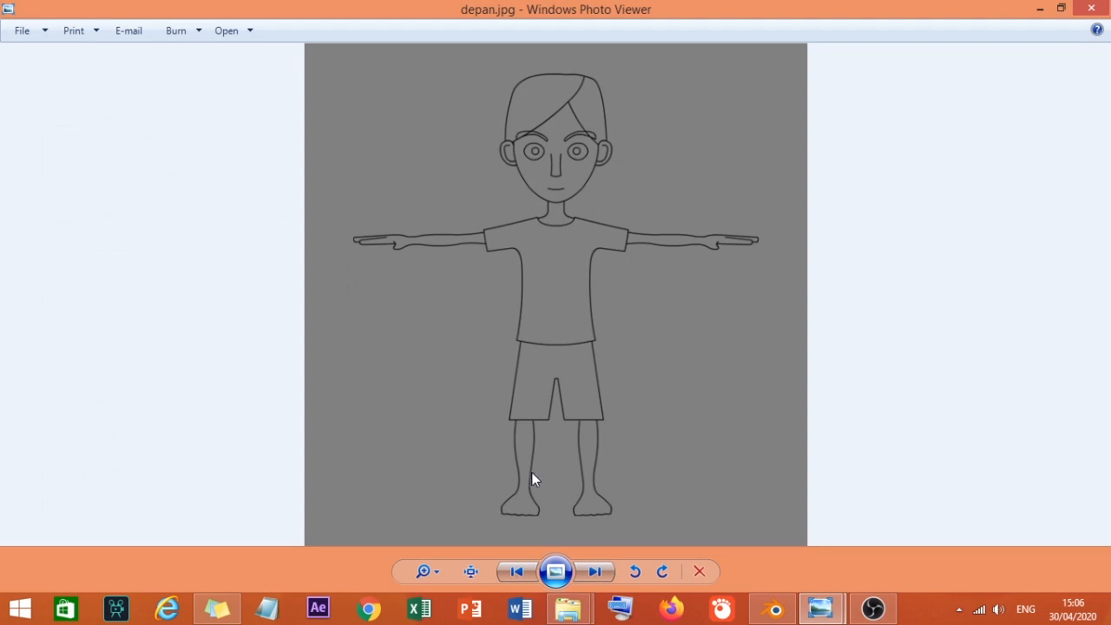
left_click(601, 570)
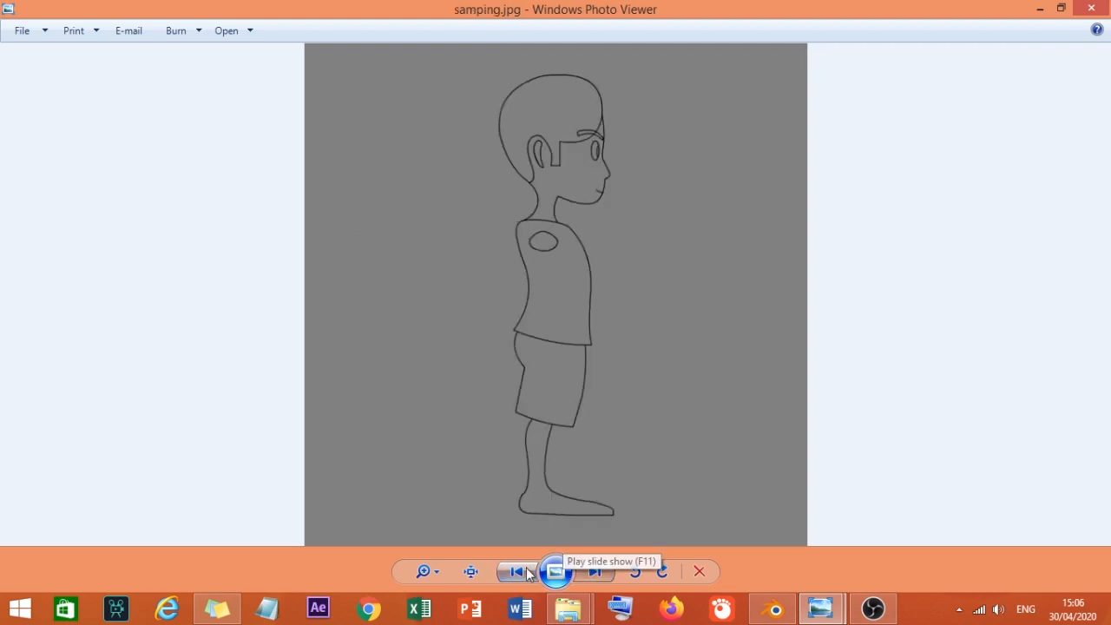
left_click(519, 570)
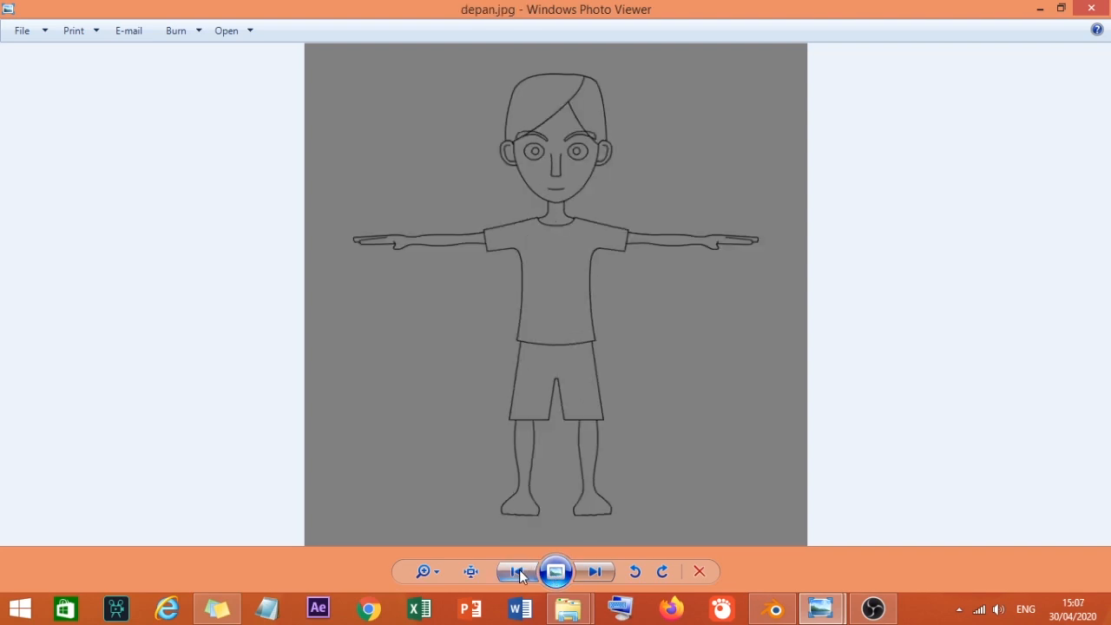
left_click(597, 572)
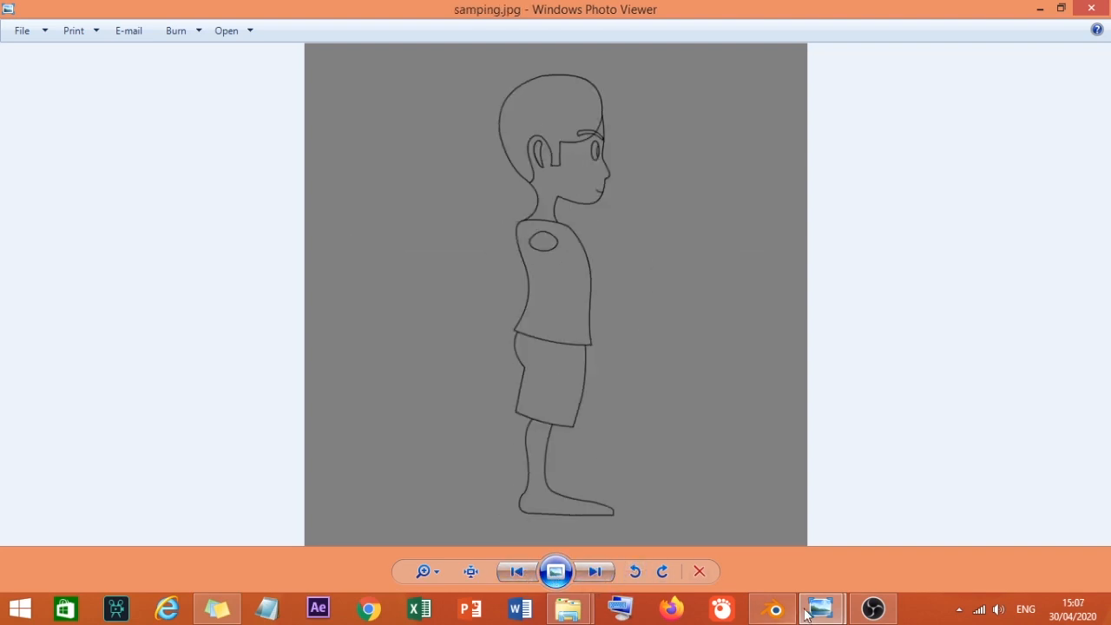
Switch back to Blender and delete the default cube from the scene.
left_click(775, 613)
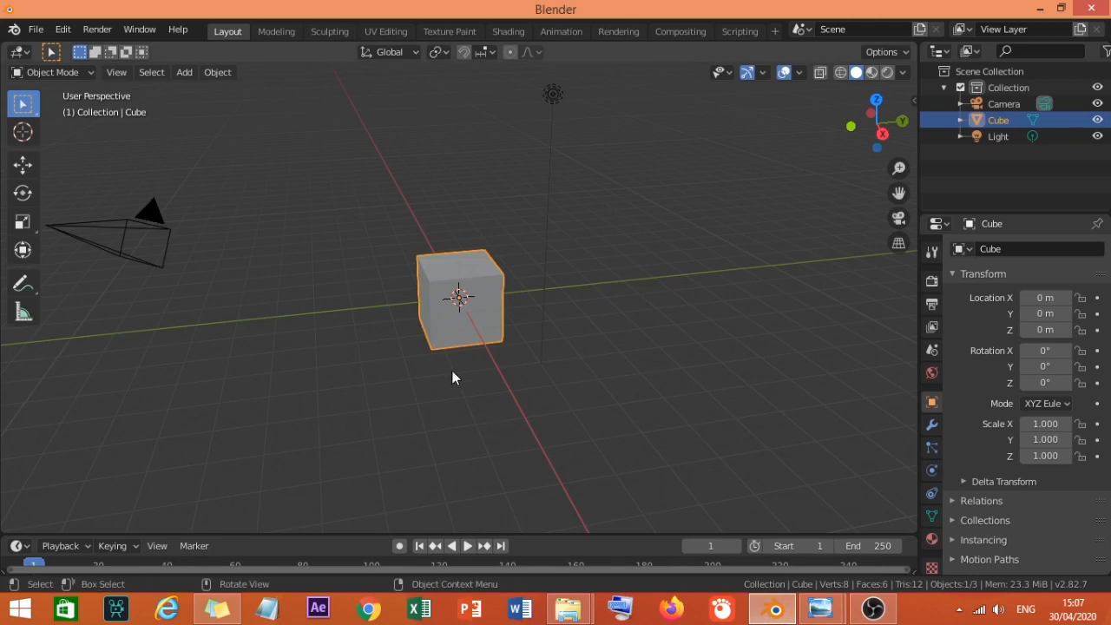
mouse_move(442, 379)
middle_mouse_down()
mouse_move(495, 394)
mouse_move(460, 387)
middle_mouse_up()
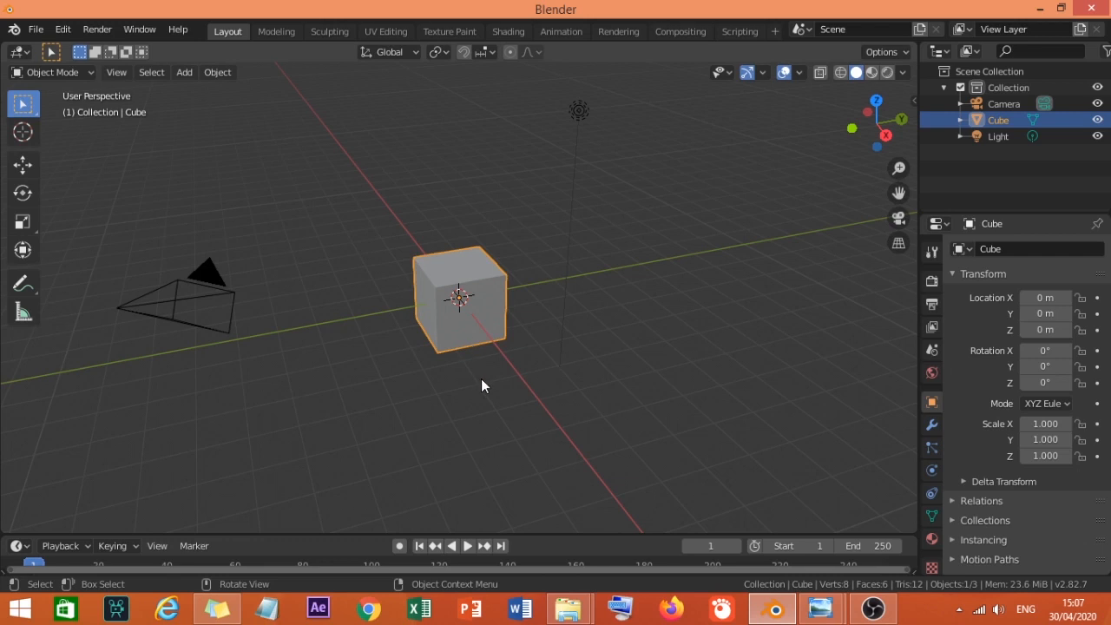
key("Delete")
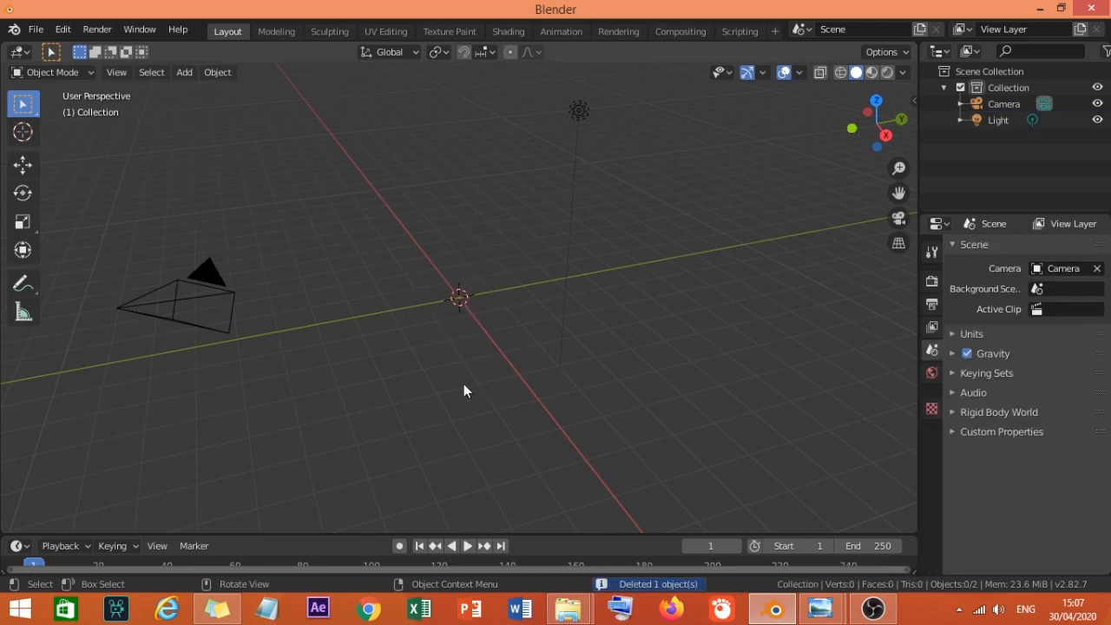
middle_click_drag(463, 384, 453, 392)
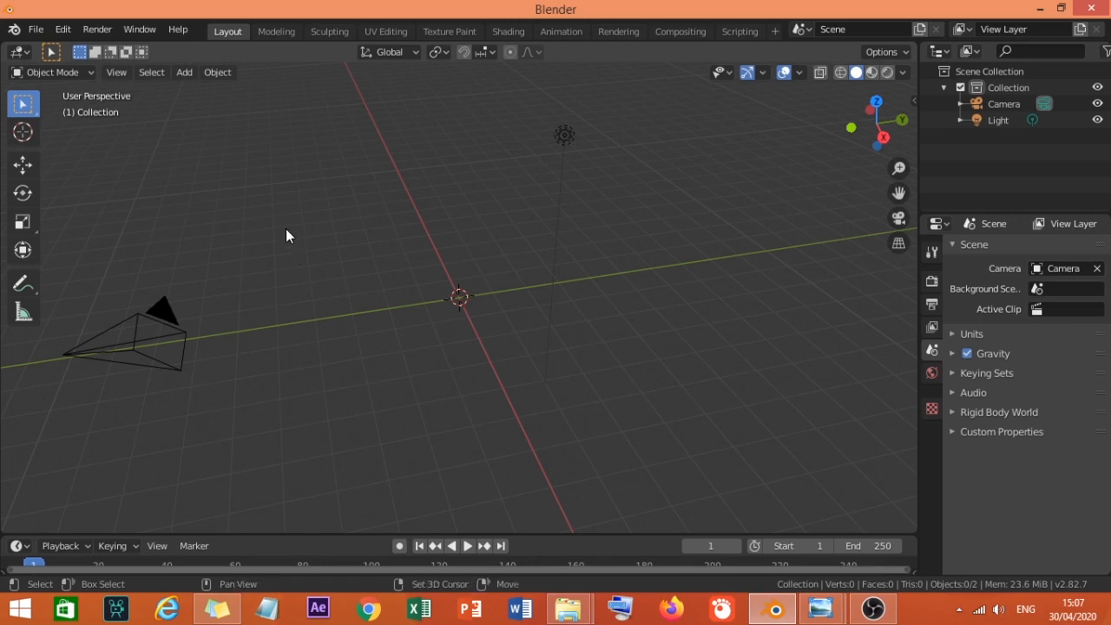
key("shift+a")
mouse_move(277, 395)
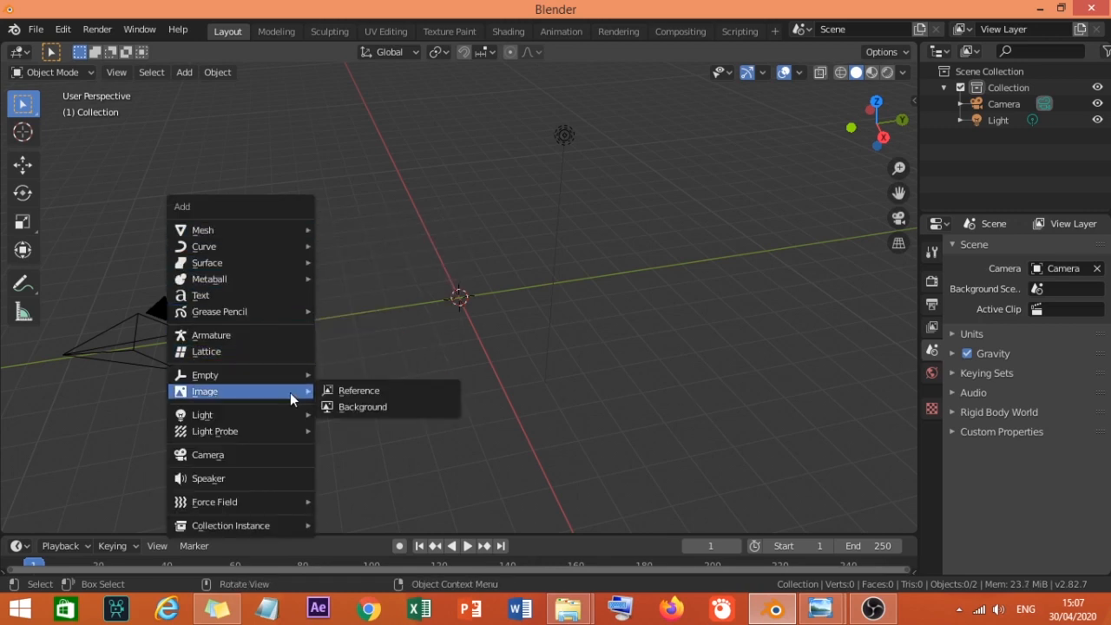
left_click(330, 392)
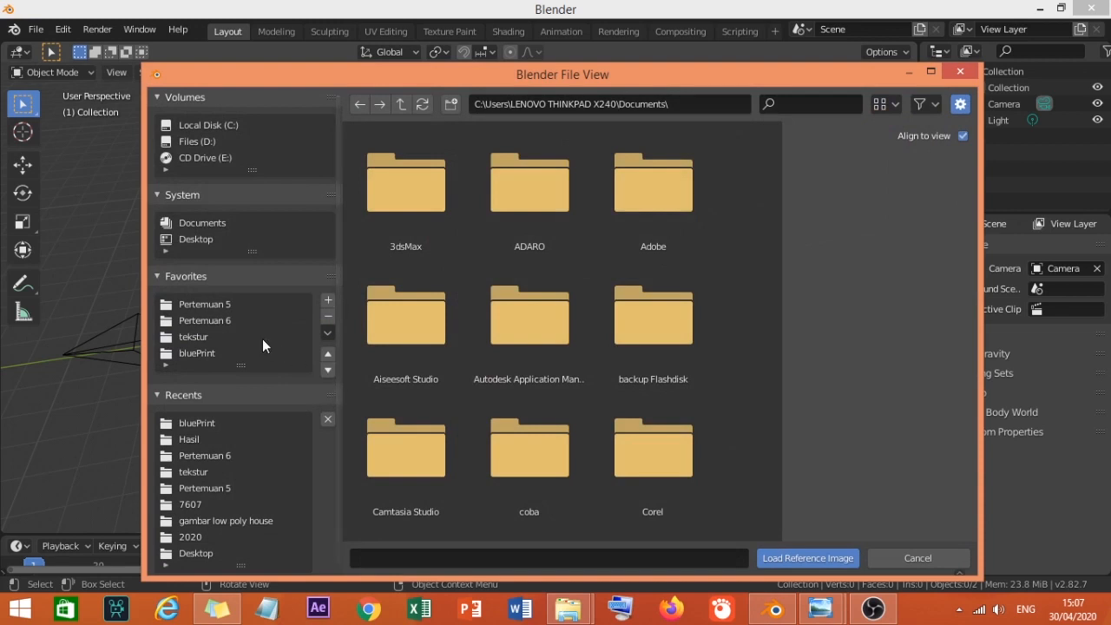
left_click(233, 305)
left_click(211, 351)
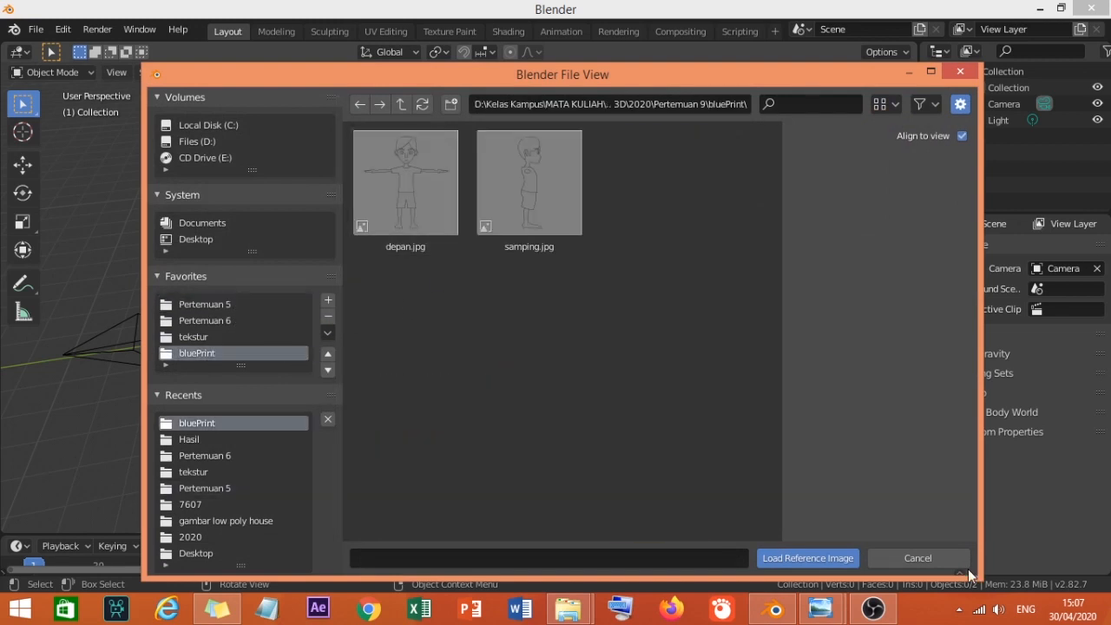
left_click(934, 554)
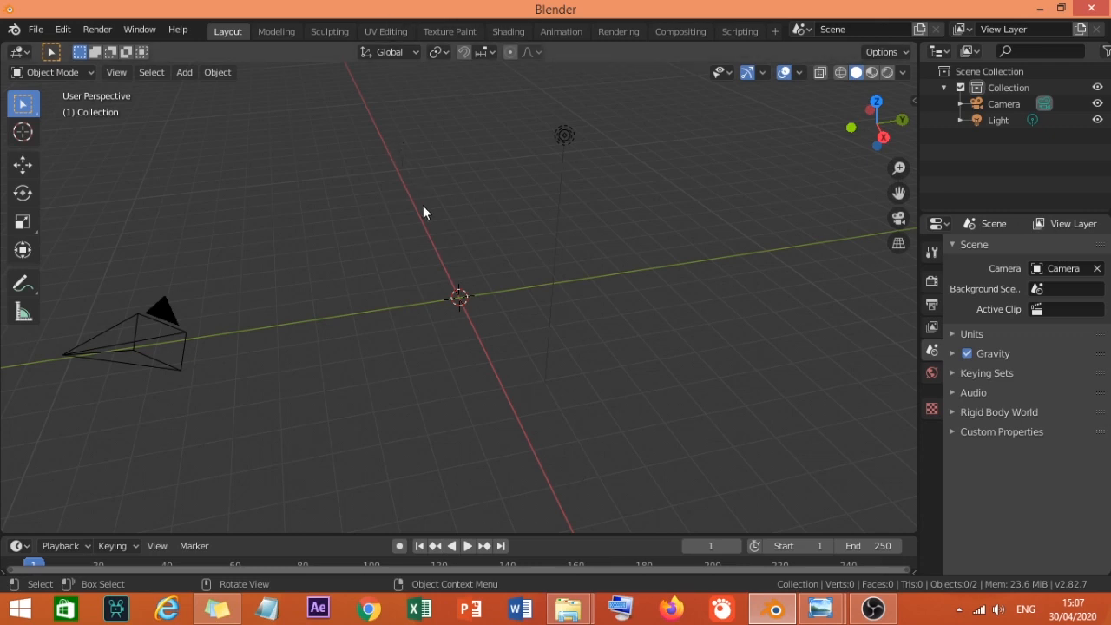
Set the front orthographic view and add depan.jpg from the bluePrint folder as a reference image.
key("grave")
left_click(395, 245)
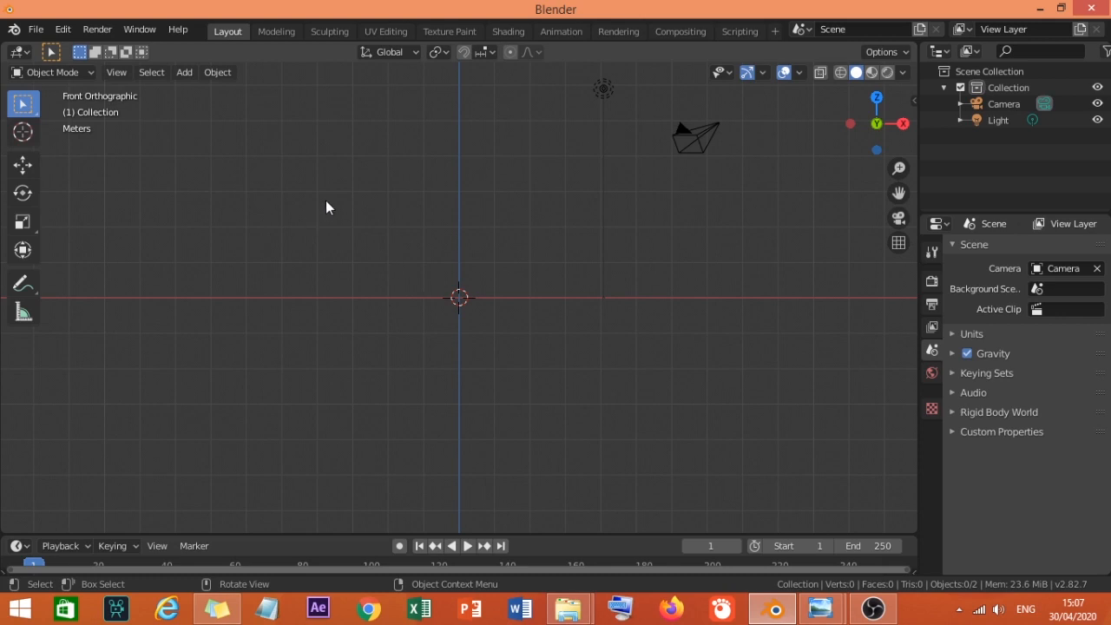
key("shift+a")
mouse_move(303, 219)
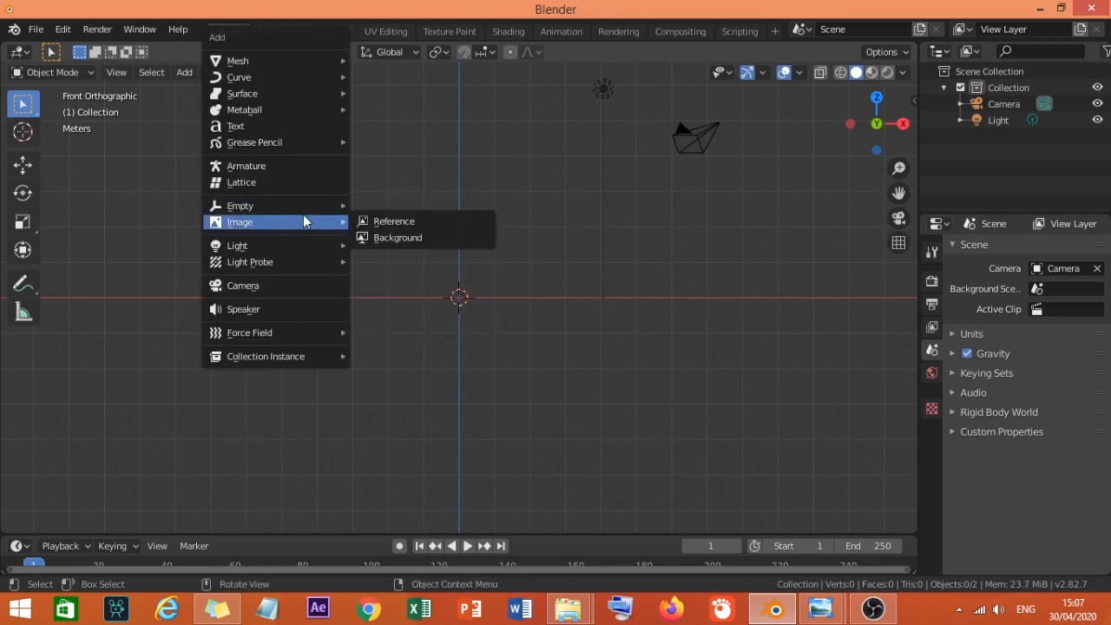
left_click(370, 226)
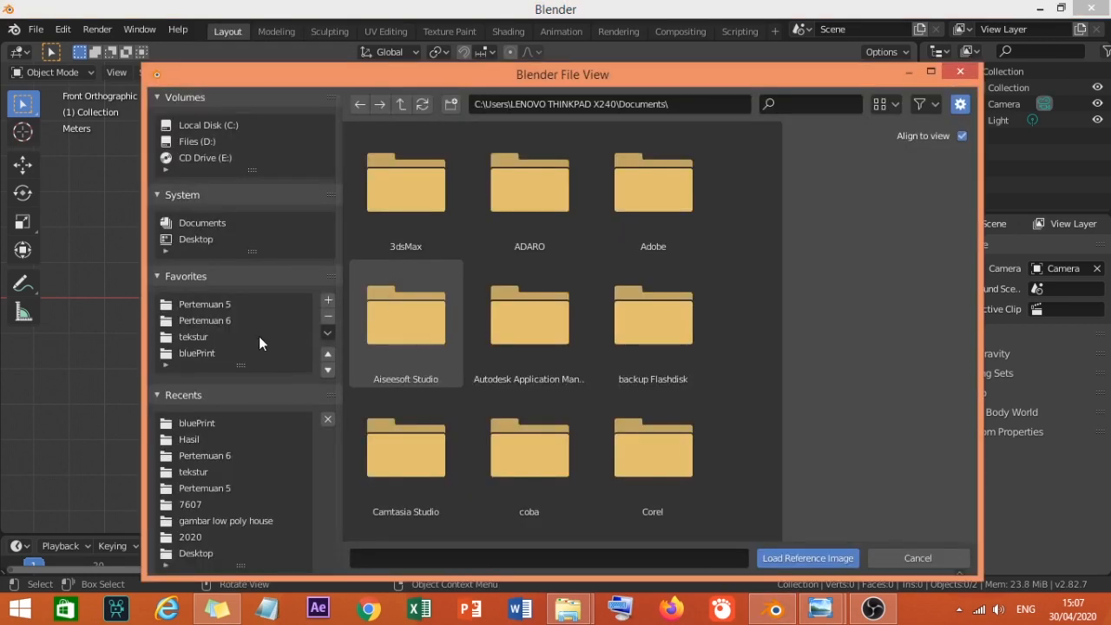
left_click(211, 353)
double_click(399, 206)
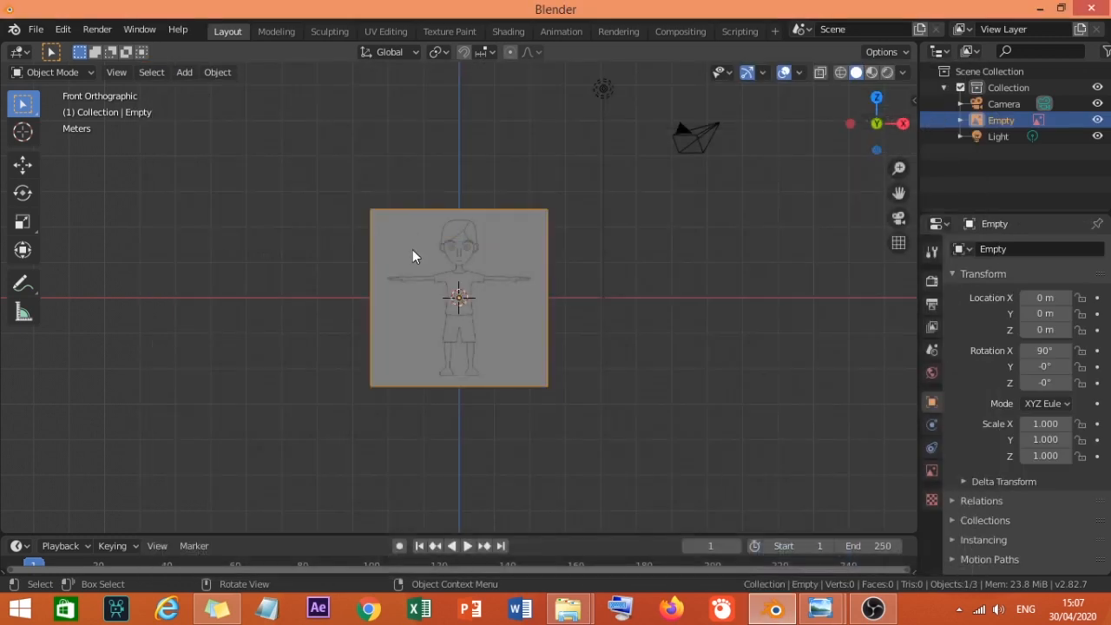
Move the front reference image to about X -2.5 m, Z 2.5 m so its lower-right corner meets the world origin.
key("g")
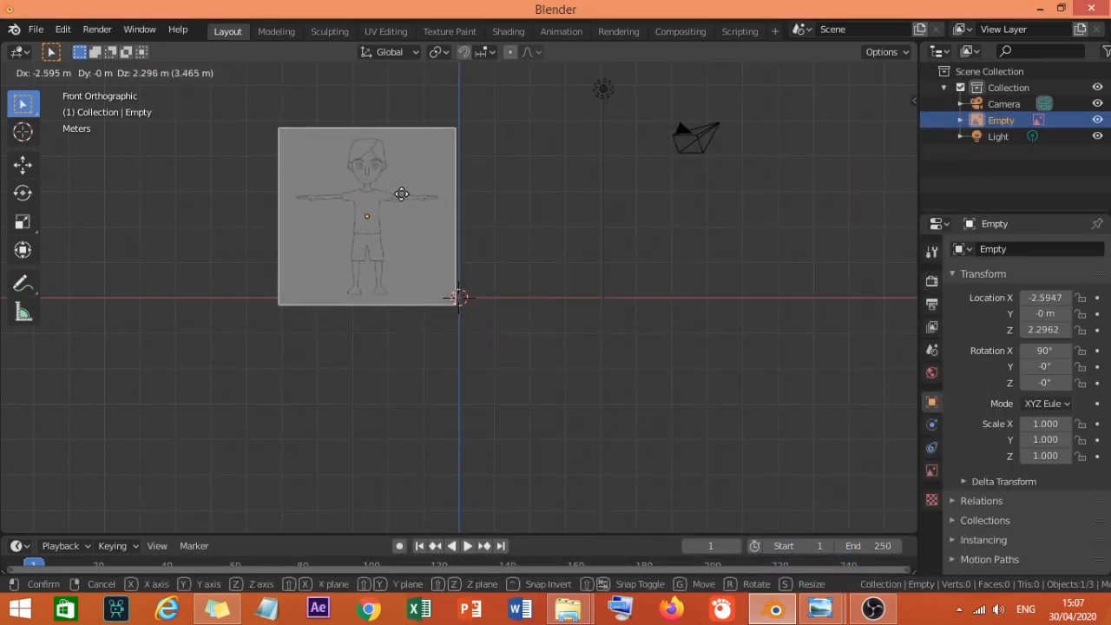
left_click(407, 191)
scroll(445, 243, "up", 3)
scroll(445, 242, "up", 3)
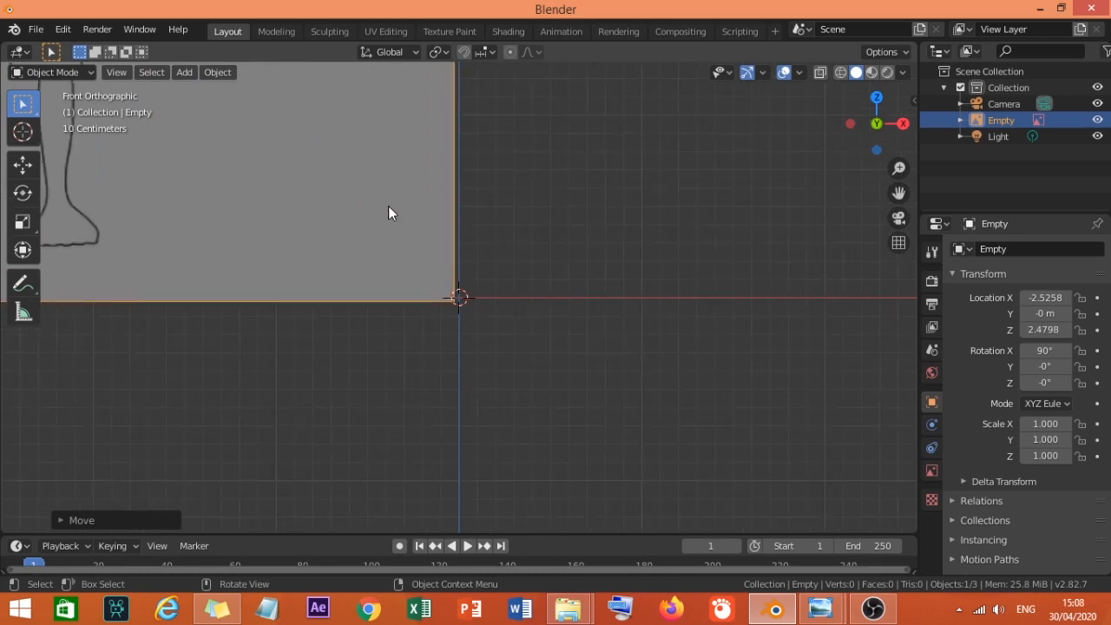
scroll(388, 213, "up", 3)
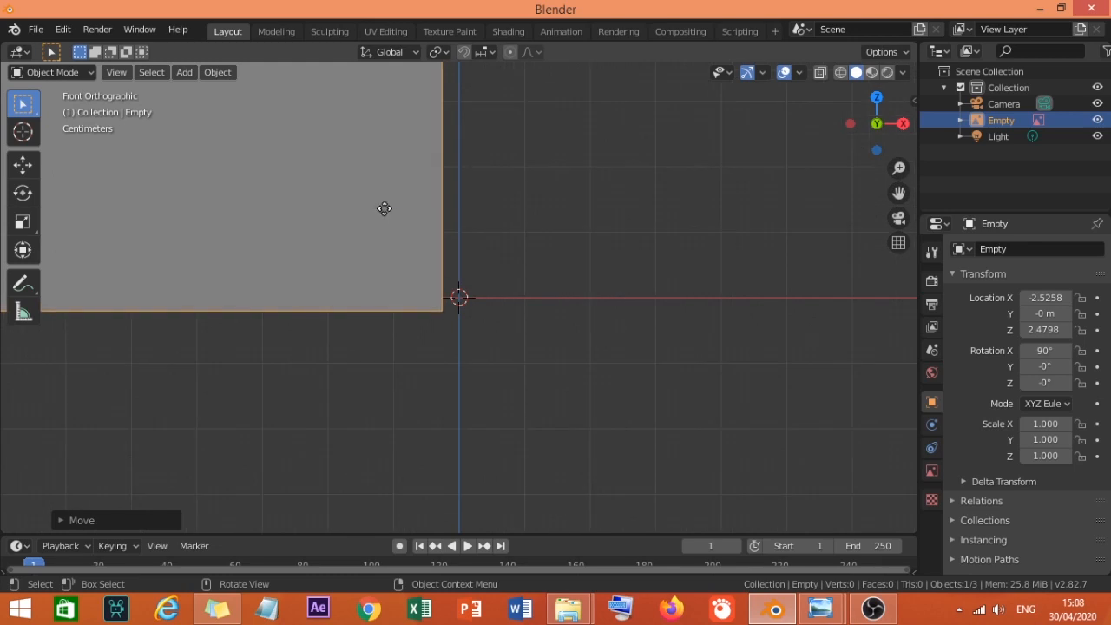
key("g")
left_click(401, 193)
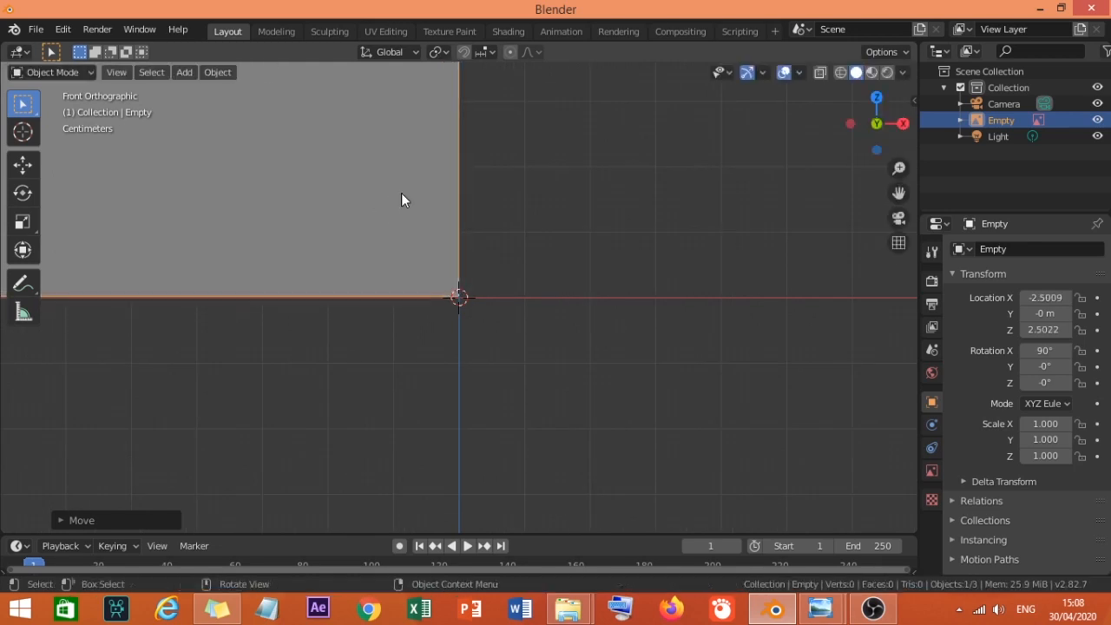
Set the left orthographic view and add samping.jpg from the bluePrint folder as a second reference image.
scroll(403, 200, "down", 5)
middle_click_drag(402, 208, 453, 293, "shift")
key("grave")
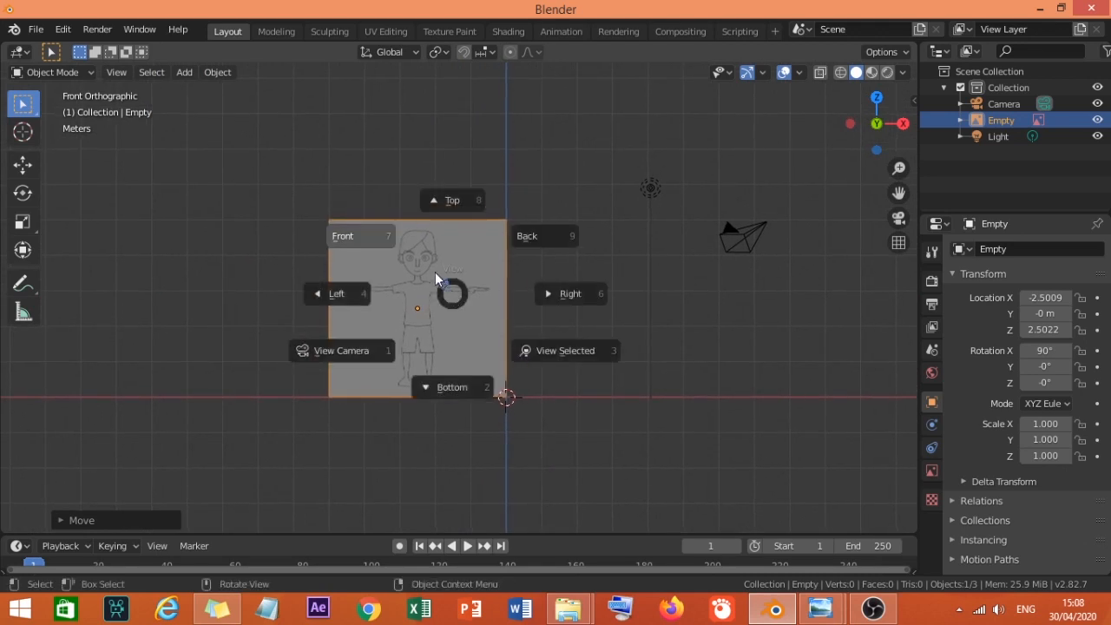
left_click(390, 296)
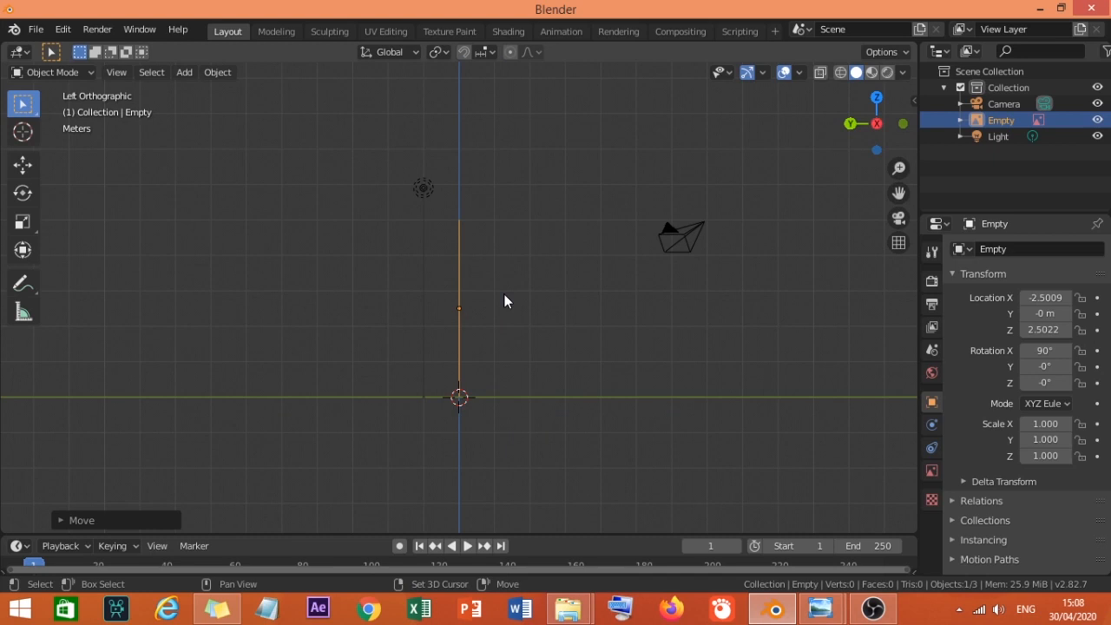
key("shift+a")
mouse_move(497, 294)
left_click(570, 296)
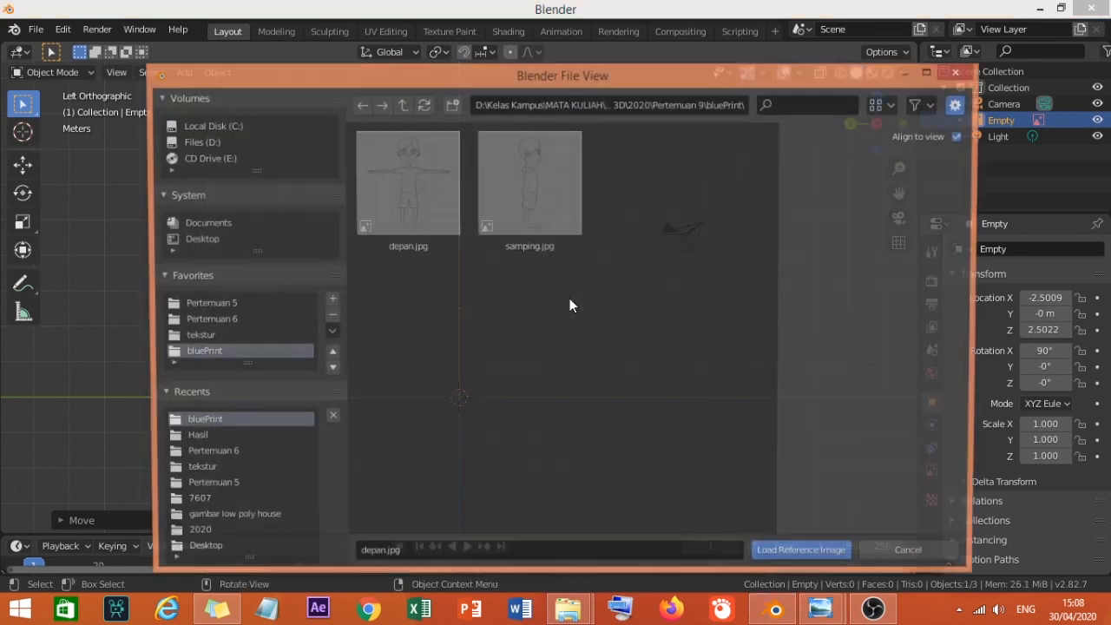
double_click(520, 213)
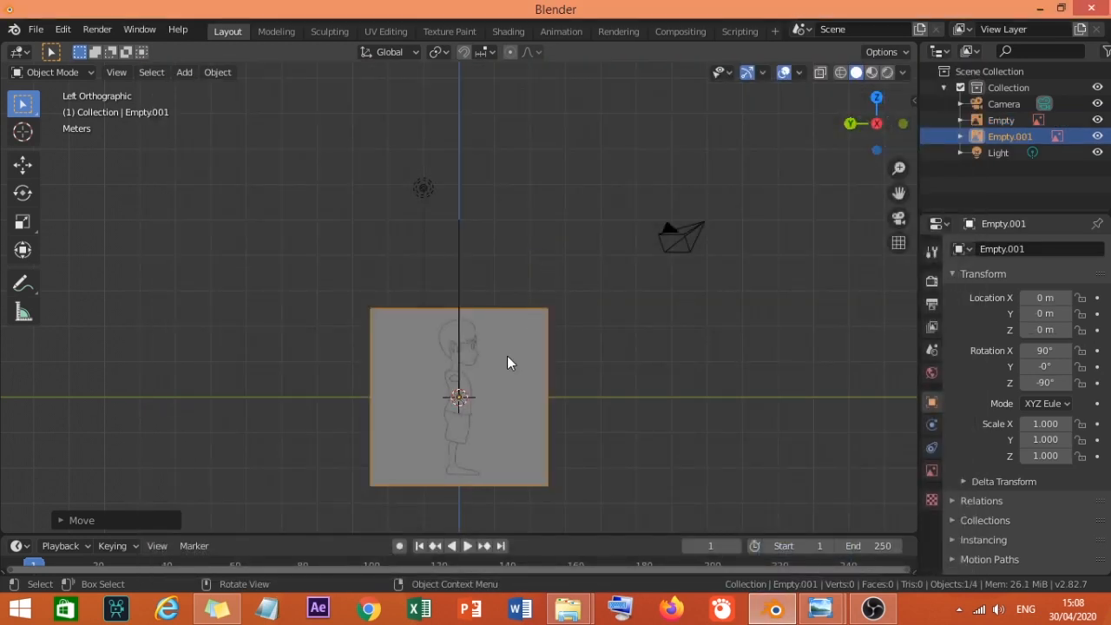
Move the side reference image to about Y -2.5 m, Z 2.51 m so its lower-left corner meets the world origin.
key("g")
left_click(596, 267)
scroll(507, 356, "up", 7)
left_click_drag(568, 390, 412, 275)
middle_click_drag(525, 317, 304, 247, "shift")
left_click(118, 287)
left_click(219, 293)
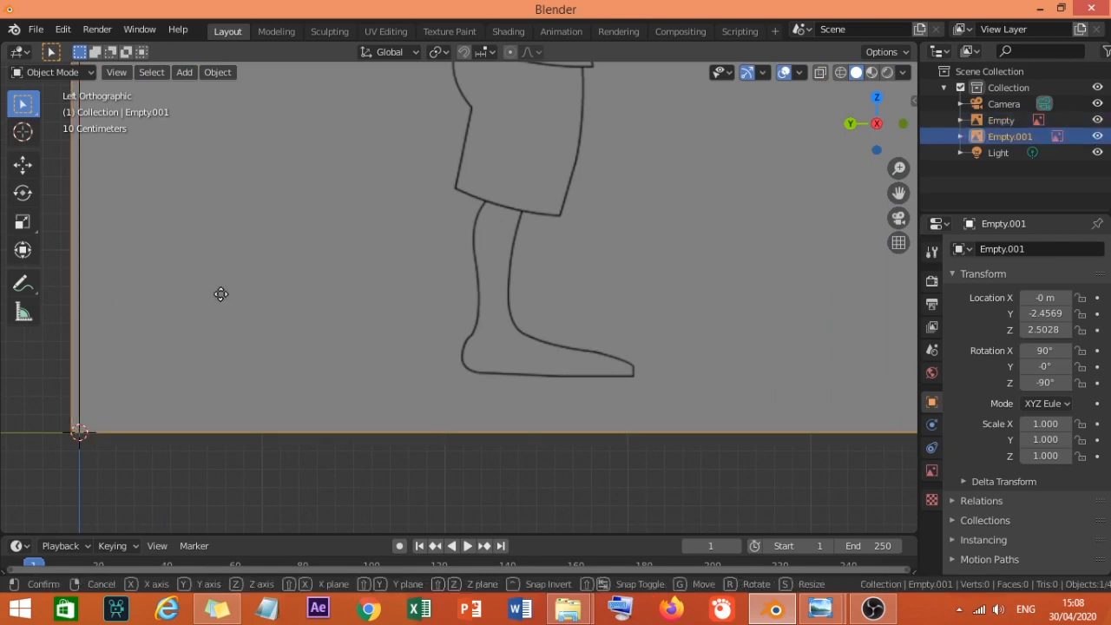
key("g")
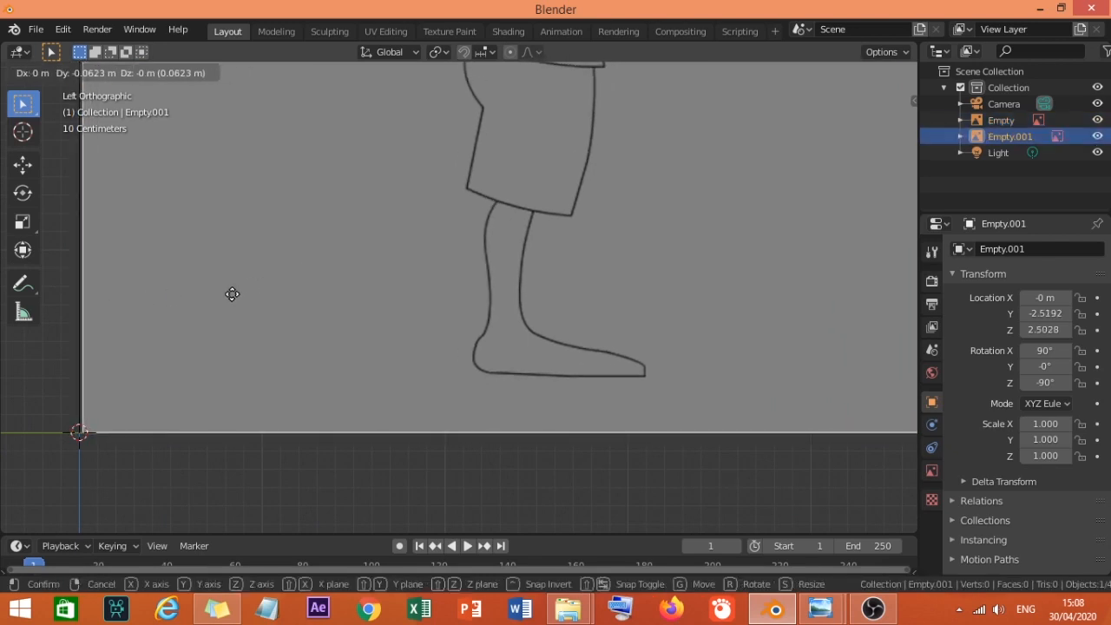
left_click(233, 294)
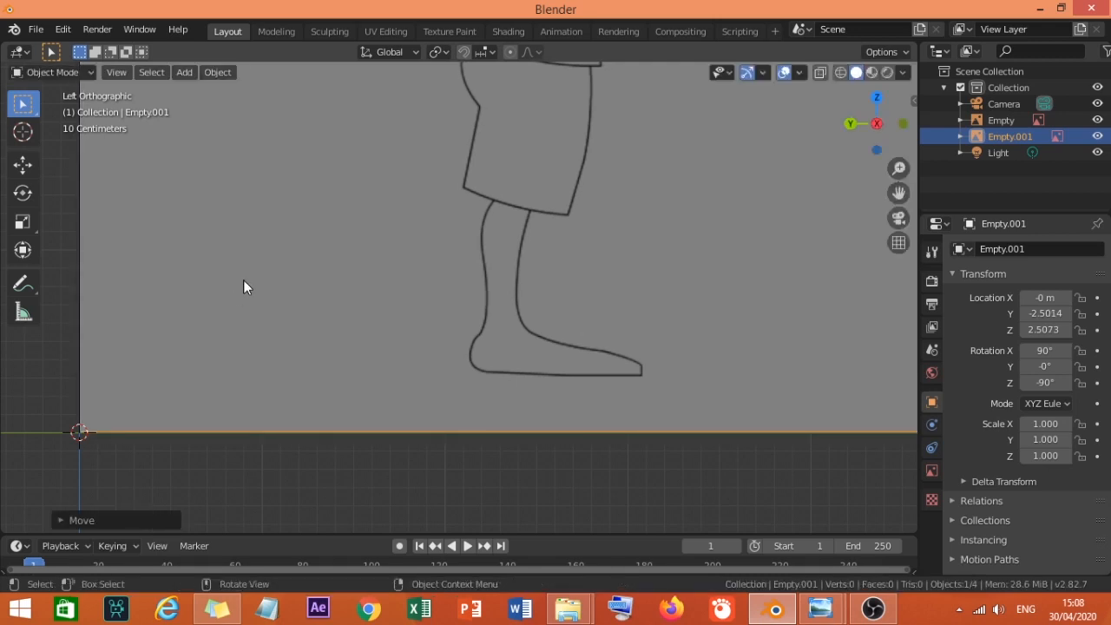
Inspect how the front and side reference images meet in perspective, selecting each image in turn.
scroll(385, 283, "down", 6)
middle_click_drag(385, 287, 443, 290)
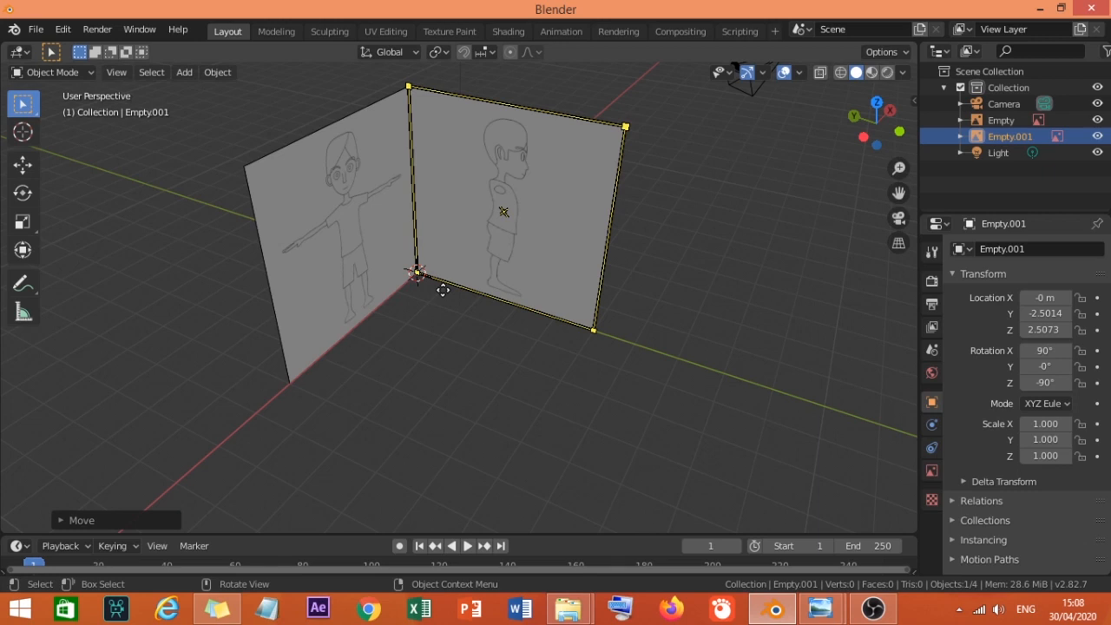
left_click(345, 216)
left_click(467, 225)
left_click(403, 202)
left_click(452, 205)
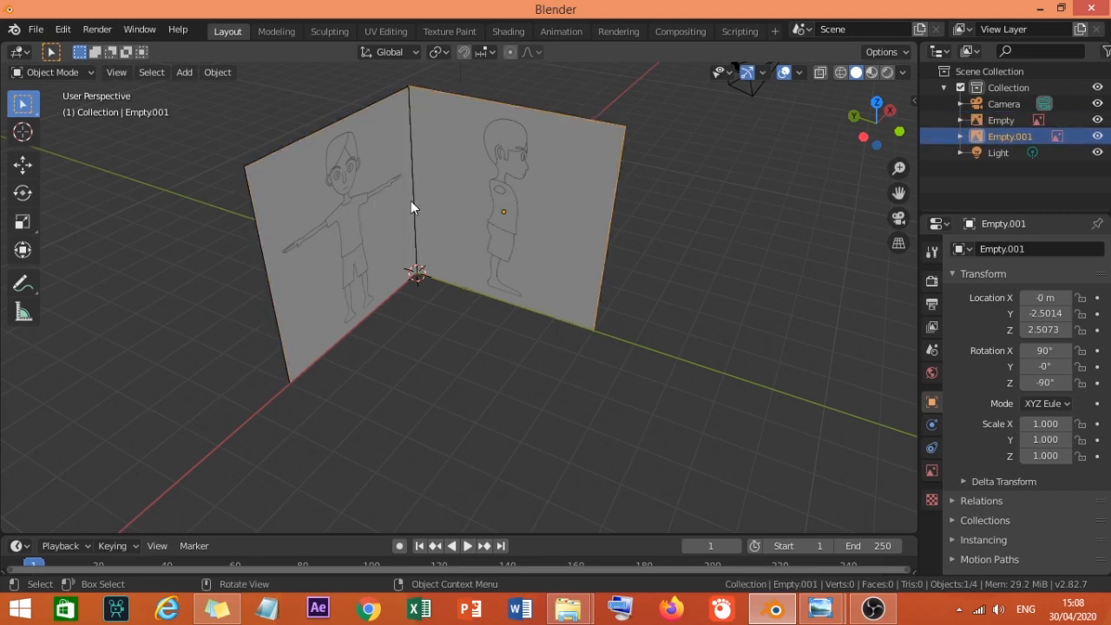
left_click(378, 203)
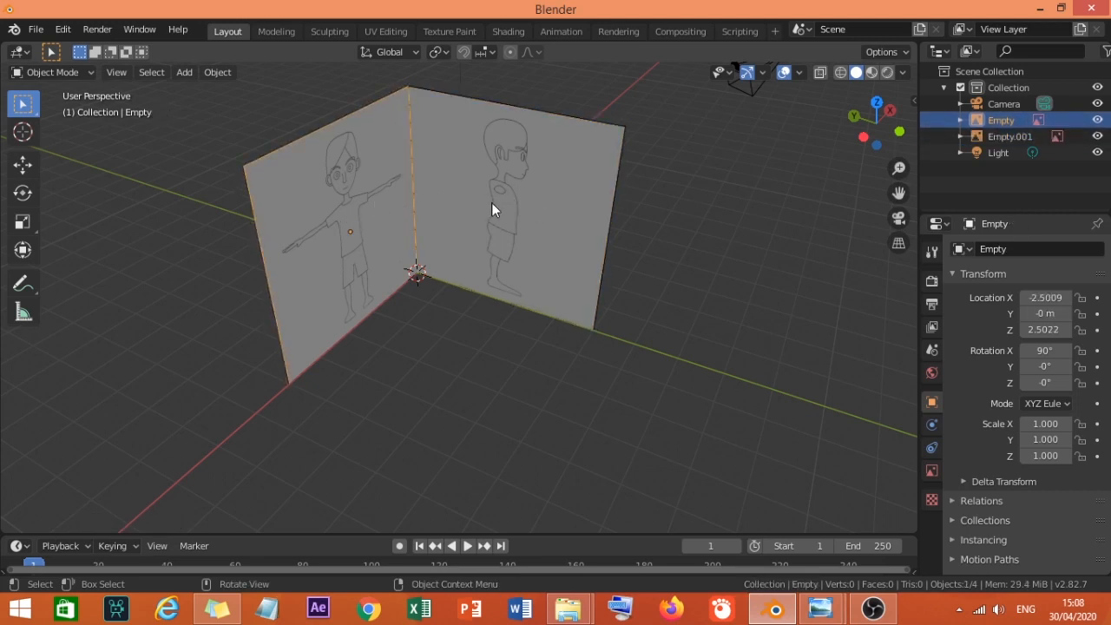
left_click(465, 196)
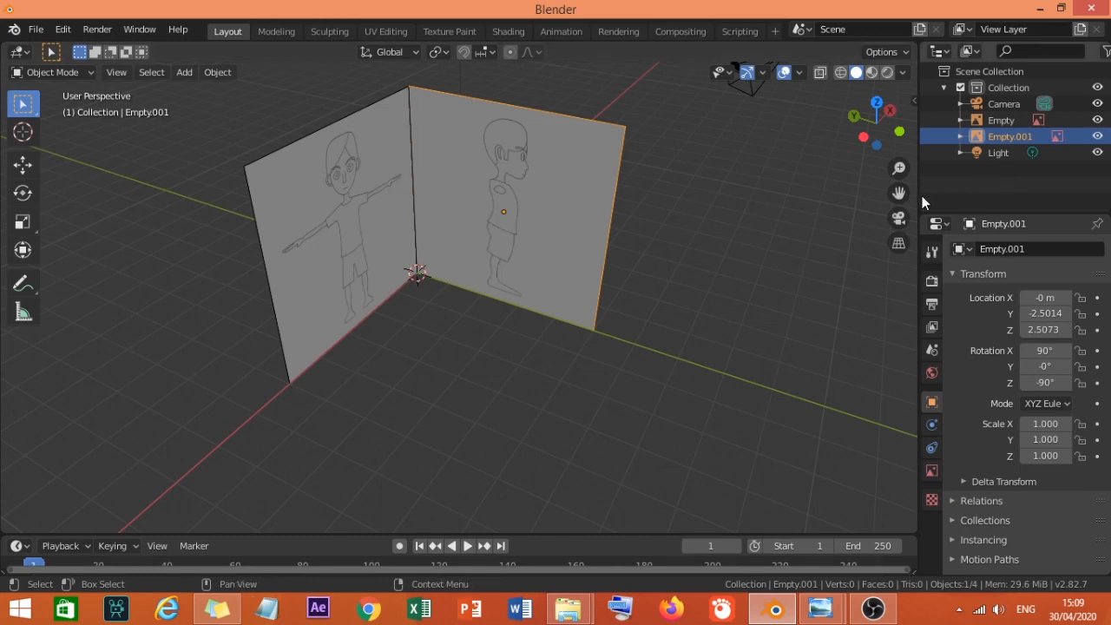
Widen the Outliner and Properties area beside the 3D viewport.
left_click_drag(919, 199, 855, 199)
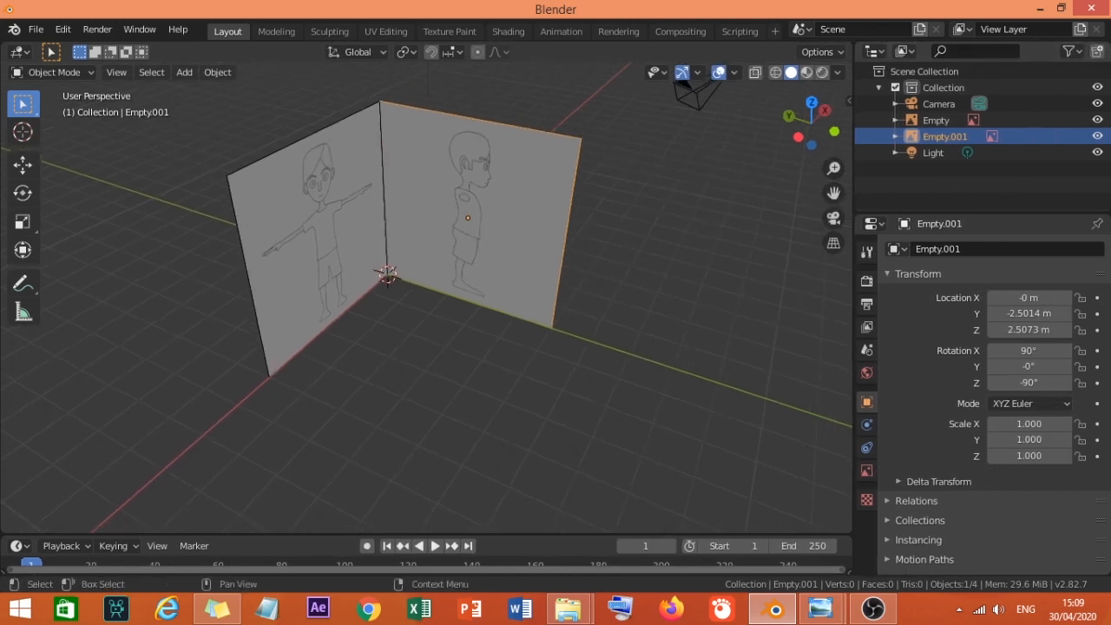
Show the selectability toggles in the Outliner and make both reference images, Empty and Empty.001, unselectable.
left_click(1072, 52)
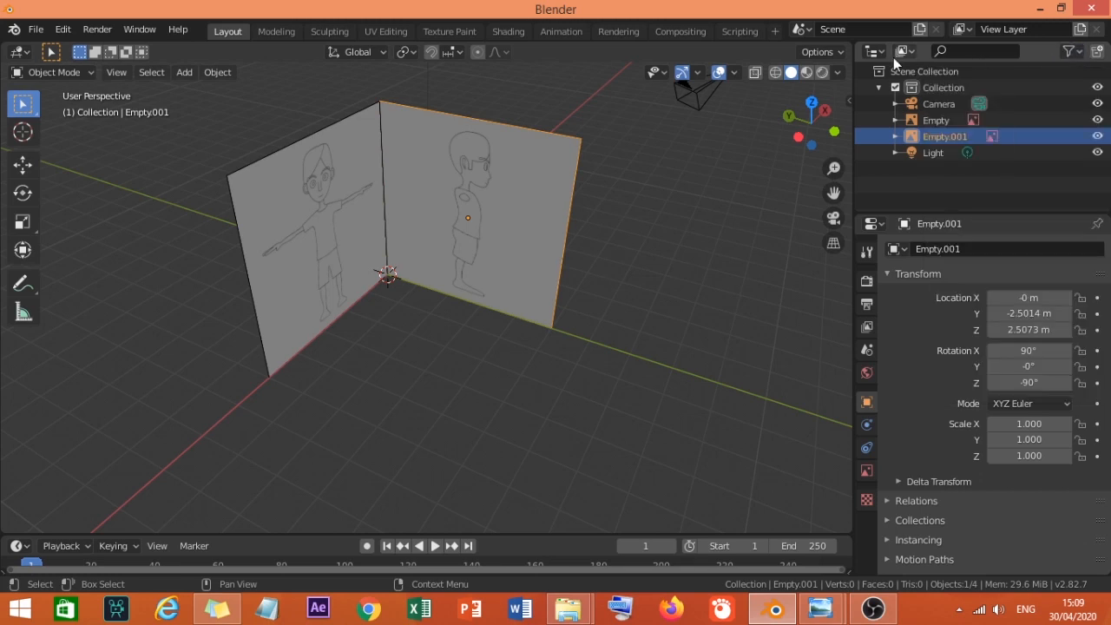
left_click(1068, 53)
left_click(957, 103)
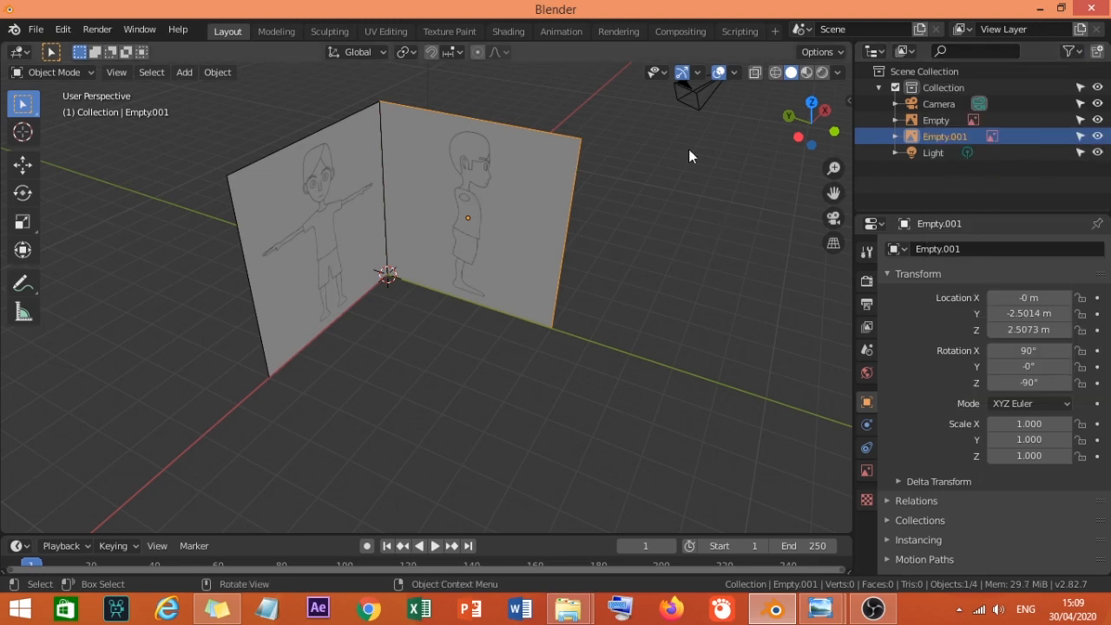
left_click(1081, 137)
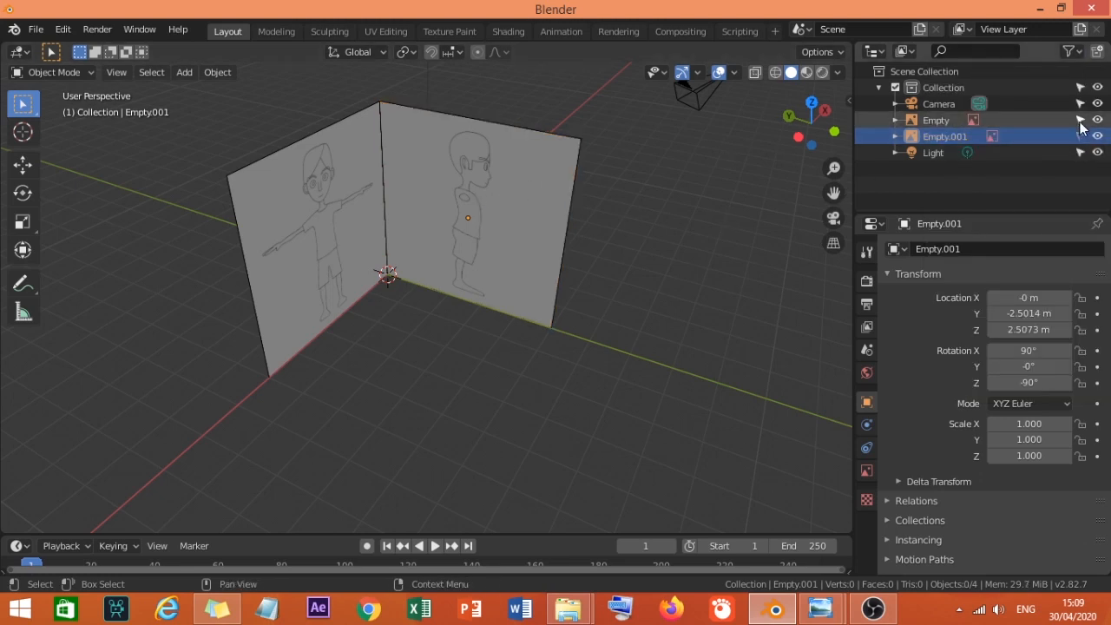
left_click(310, 191)
left_click(1081, 120)
left_click_drag(631, 172, 131, 273)
middle_click_drag(193, 319, 289, 353)
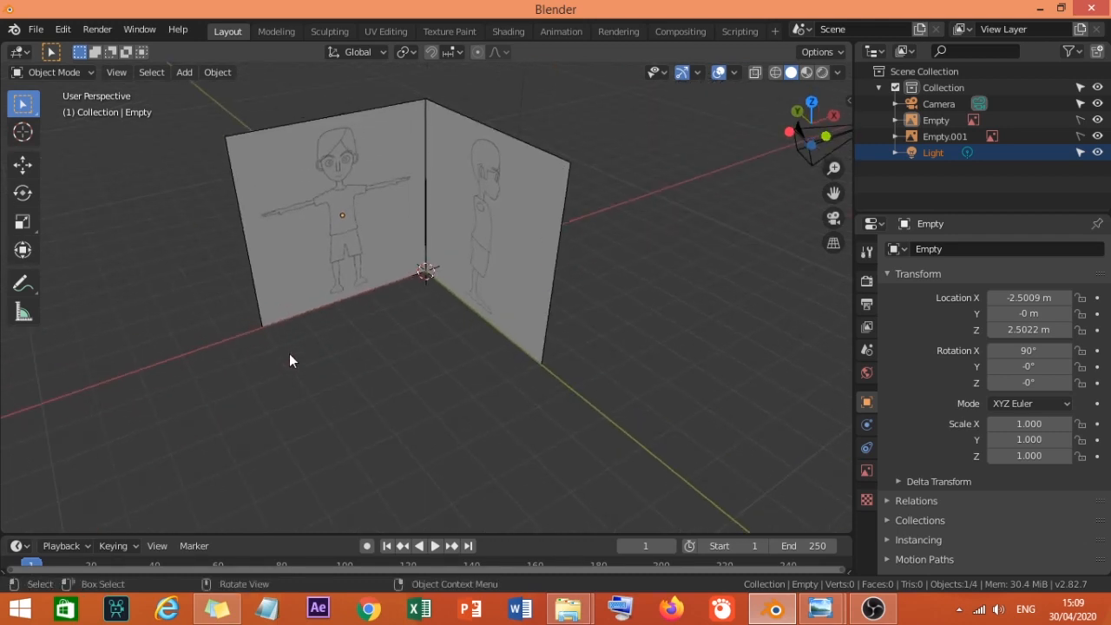
Add a mesh cylinder at the world origin between the two reference images.
middle_click_drag(355, 359, 439, 363)
scroll(439, 348, "up", 2)
middle_click_drag(477, 290, 441, 325)
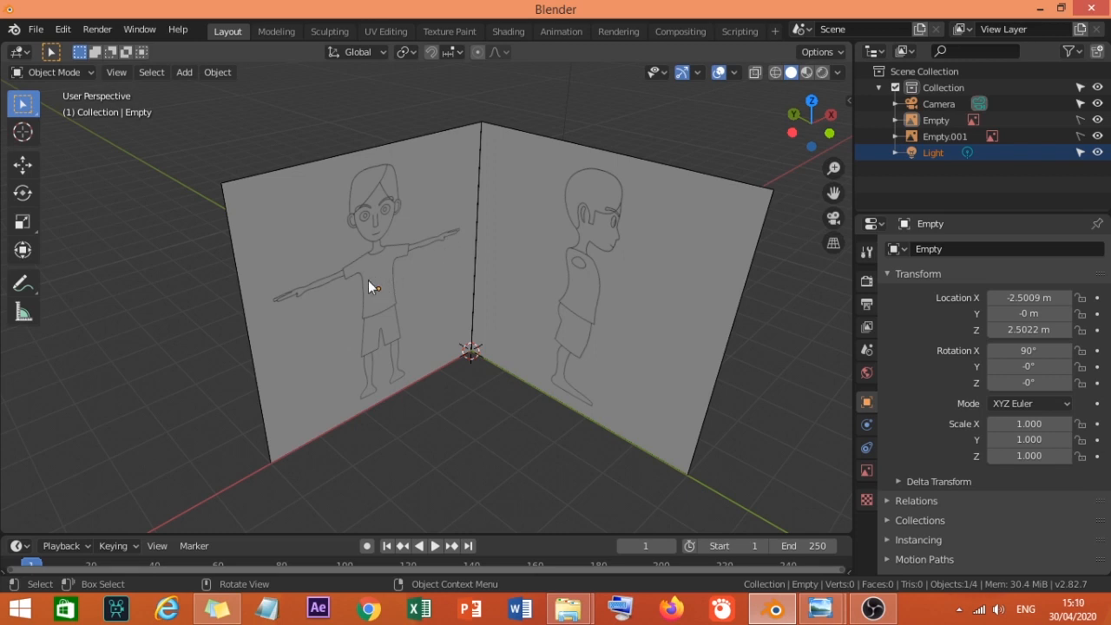
scroll(374, 285, "up", 2)
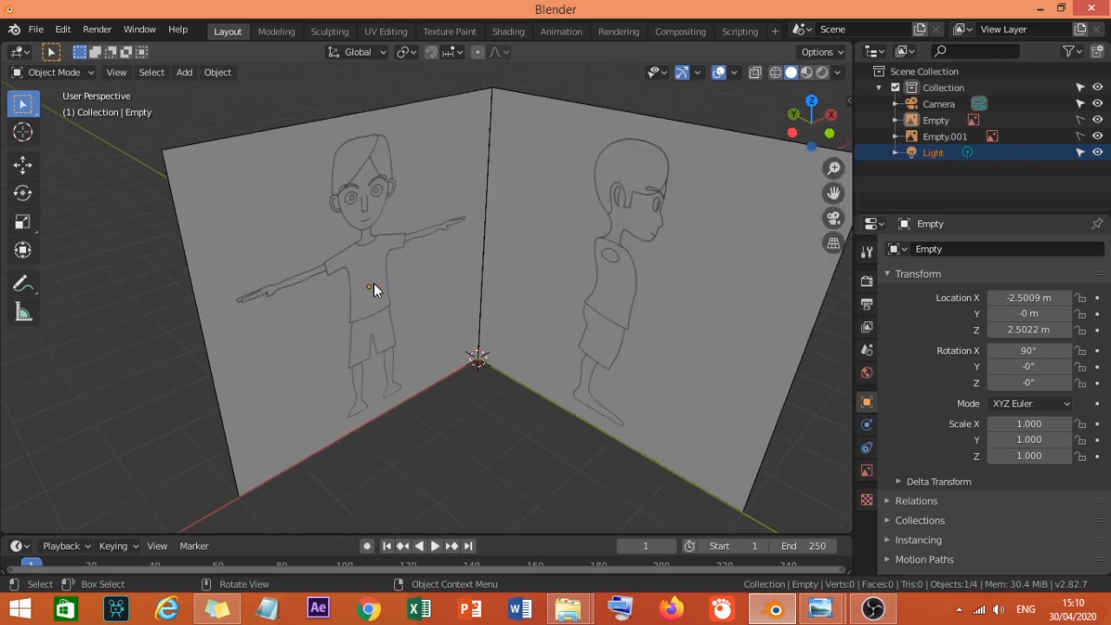
scroll(374, 283, "up", 2)
scroll(490, 240, "down", 2)
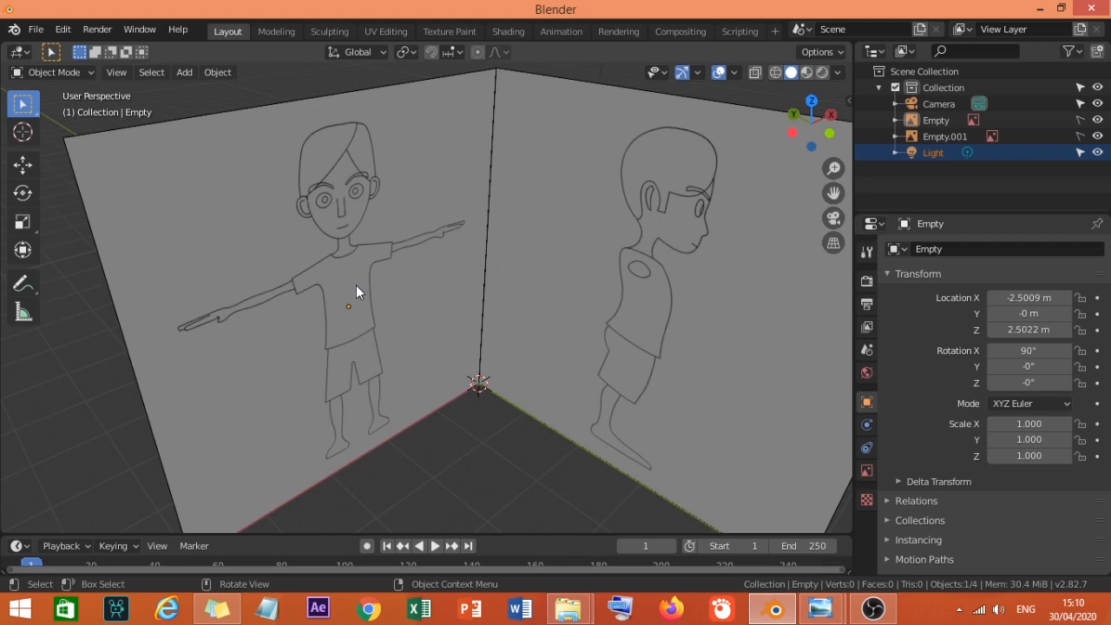
key("shift+a")
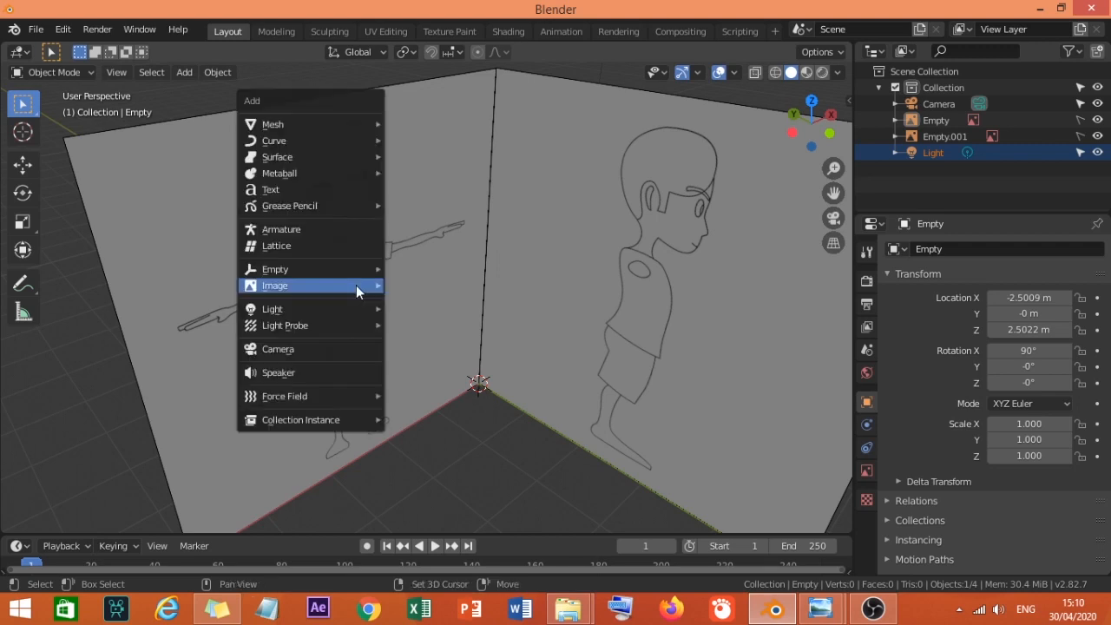
mouse_move(301, 121)
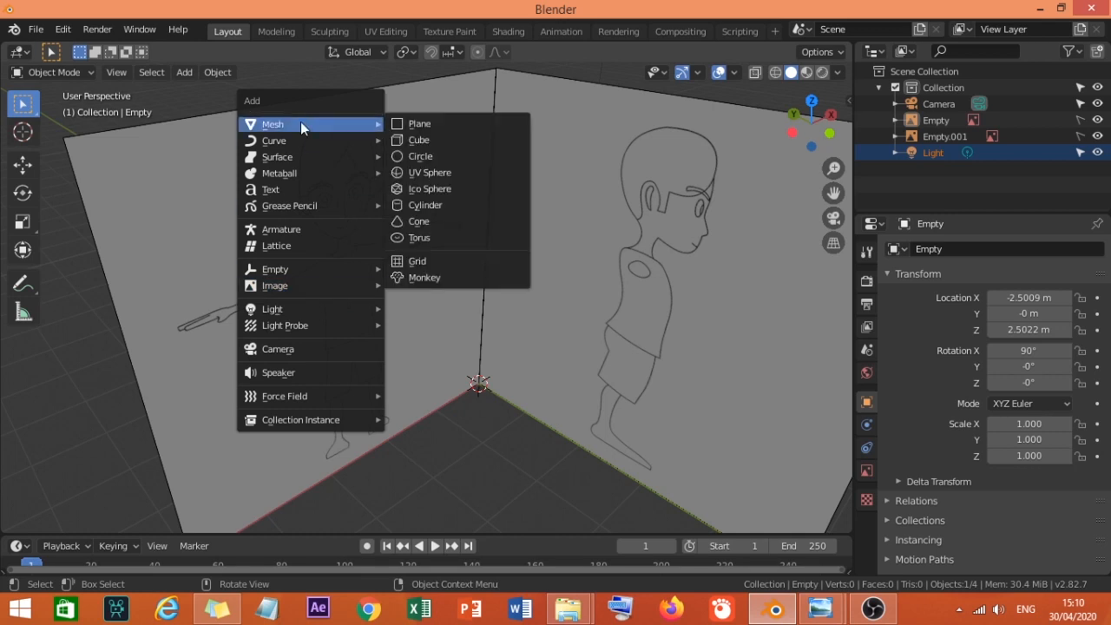
left_click(450, 205)
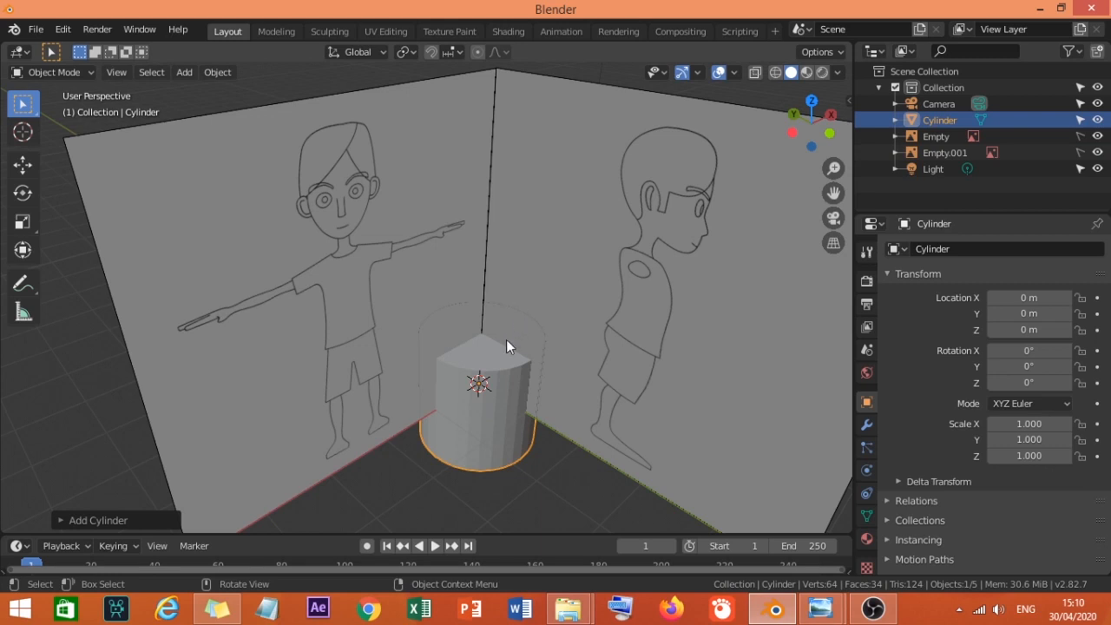
Set the new cylinder's vertex count to 8.
left_click(97, 520)
left_click(245, 326)
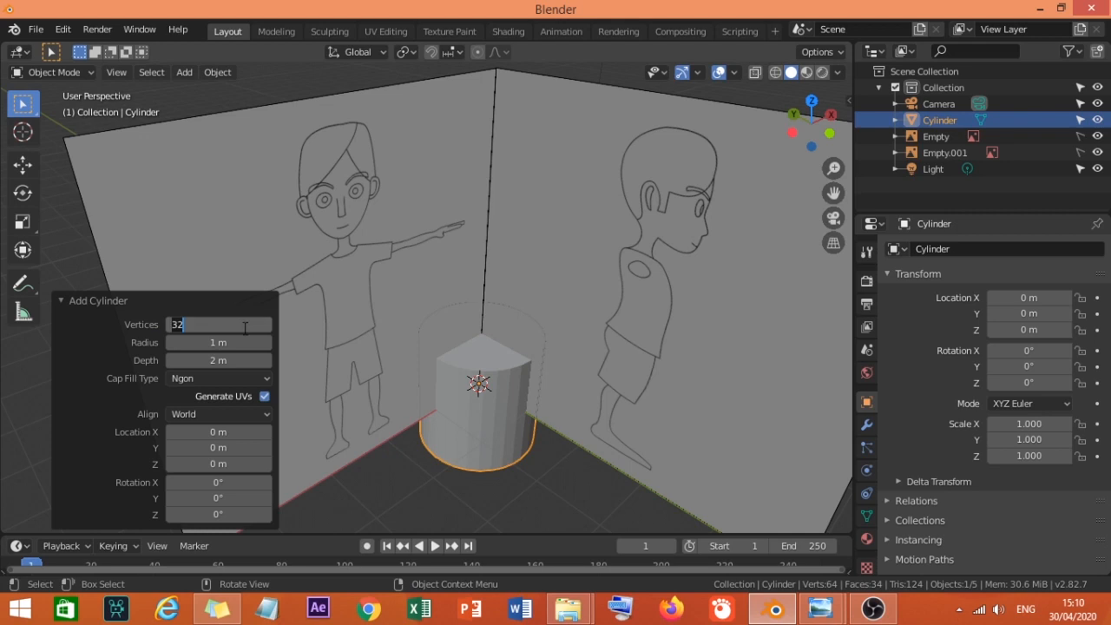
type("8")
key("Tab")
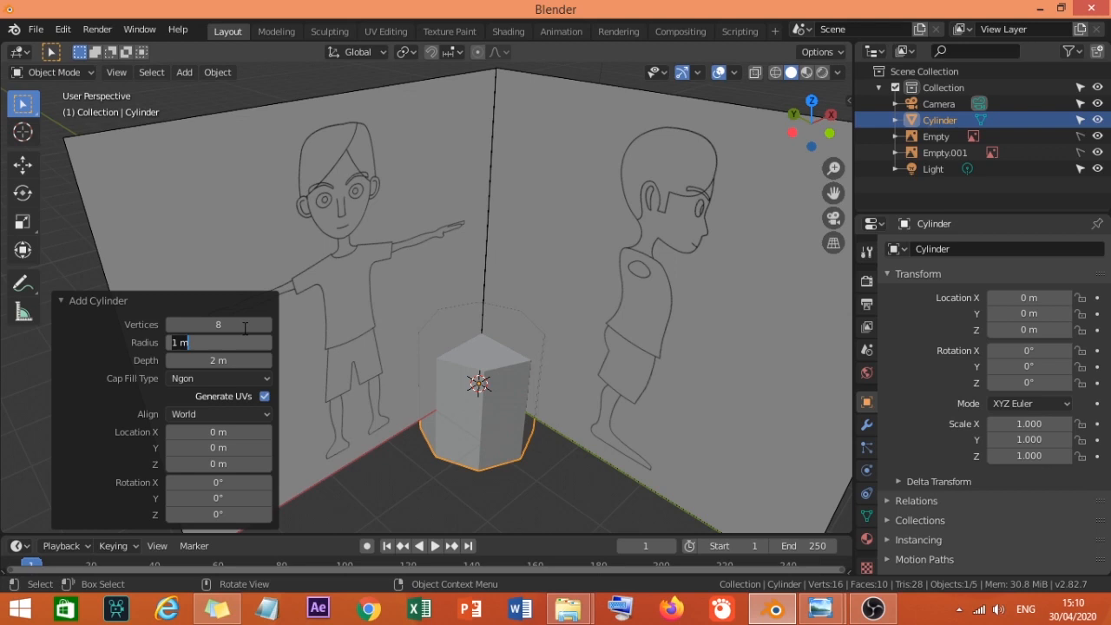
left_click(63, 298)
left_click(63, 299)
Set the front orthographic view and move the cylinder over the character's chest, to about X -2.49 m, Z 2.98 m.
middle_click_drag(520, 417, 499, 402)
key("grave")
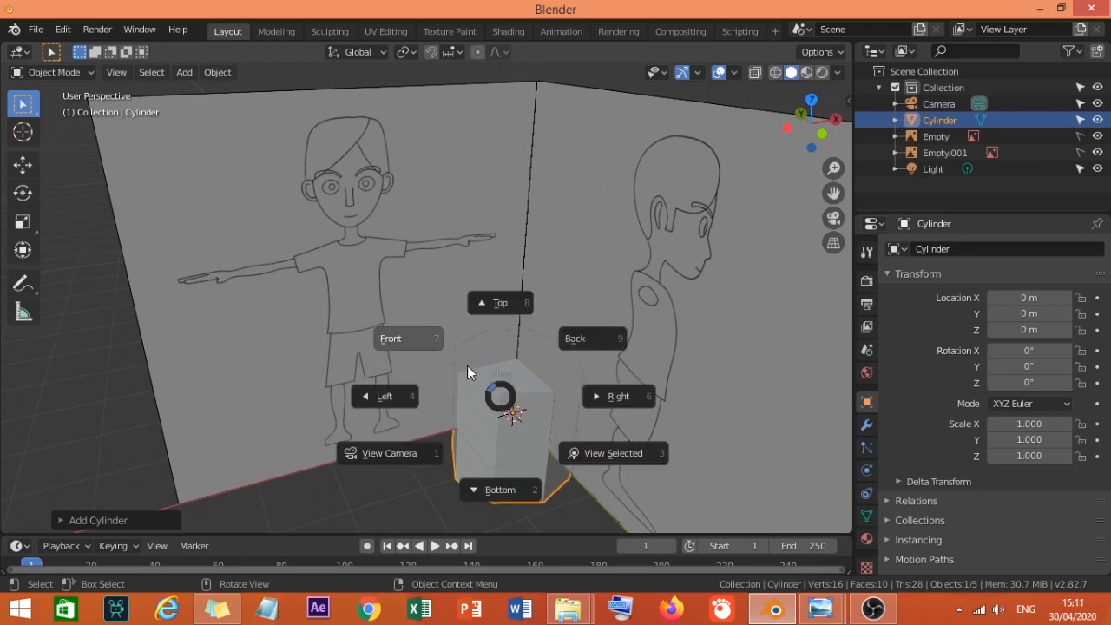
left_click(467, 368)
key("g")
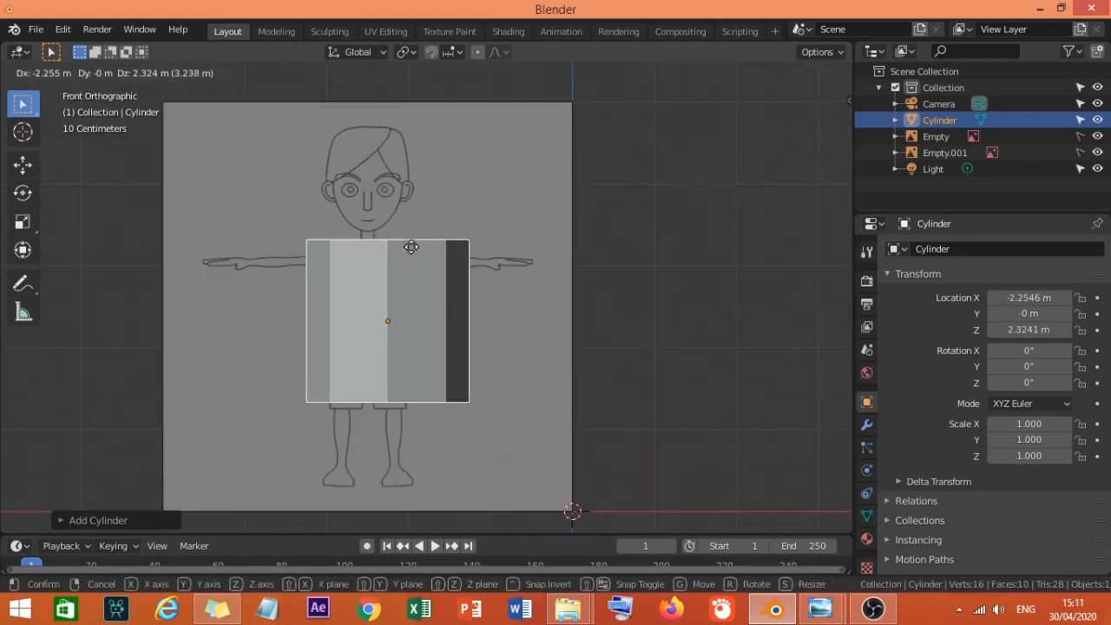
left_click(395, 206)
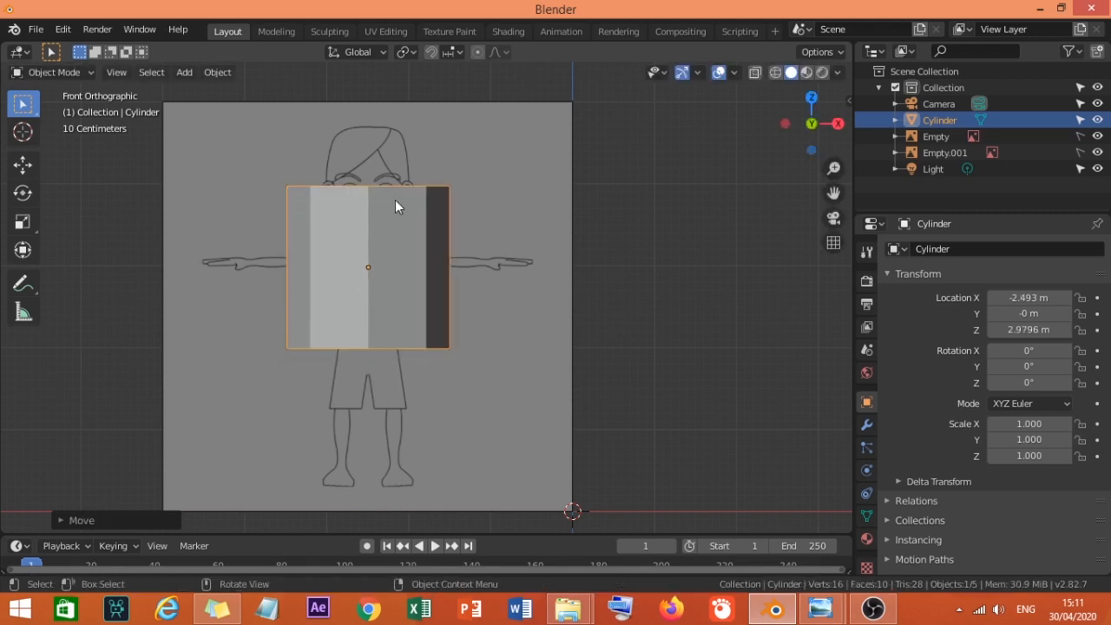
Scale the cylinder down to about 0.563 and lower it along Z to about 2.59 m over the shirt.
key("s")
left_click(423, 289)
key("g")
key("z")
left_click(427, 328)
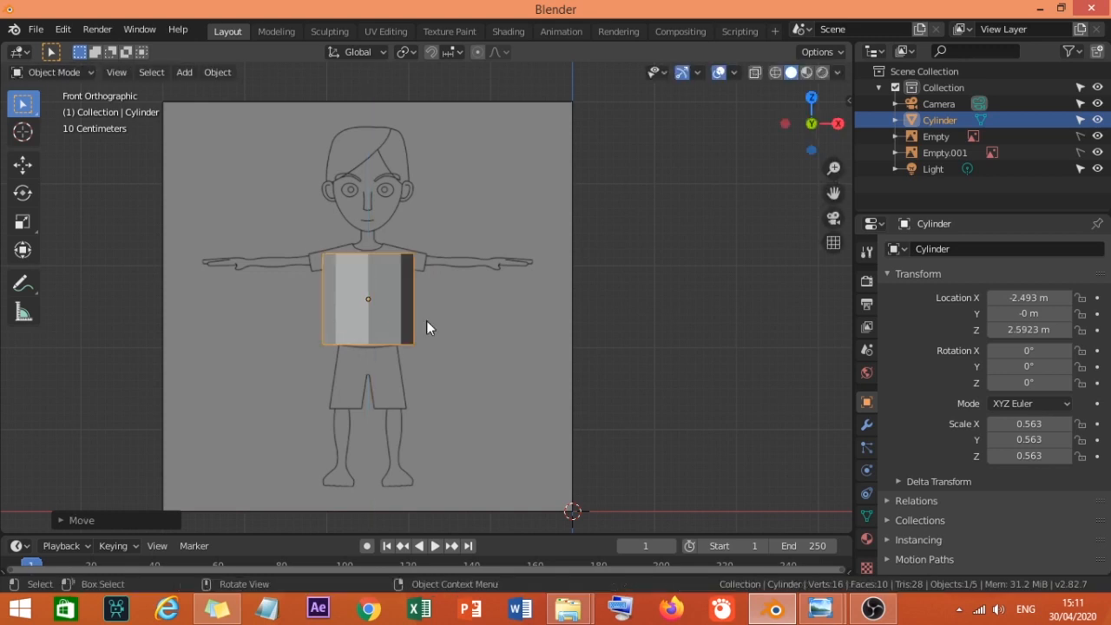
Turn on X-ray and set wireframe viewport shading to see the shirt outline through the cylinder.
scroll(440, 308, "up", 3)
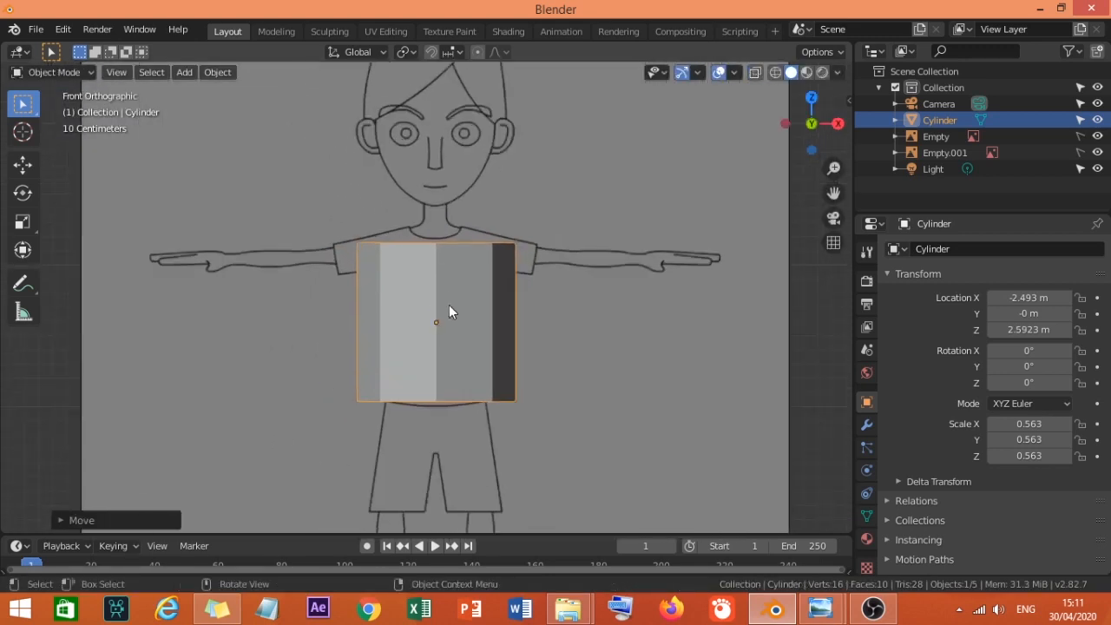
scroll(449, 311, "up", 2)
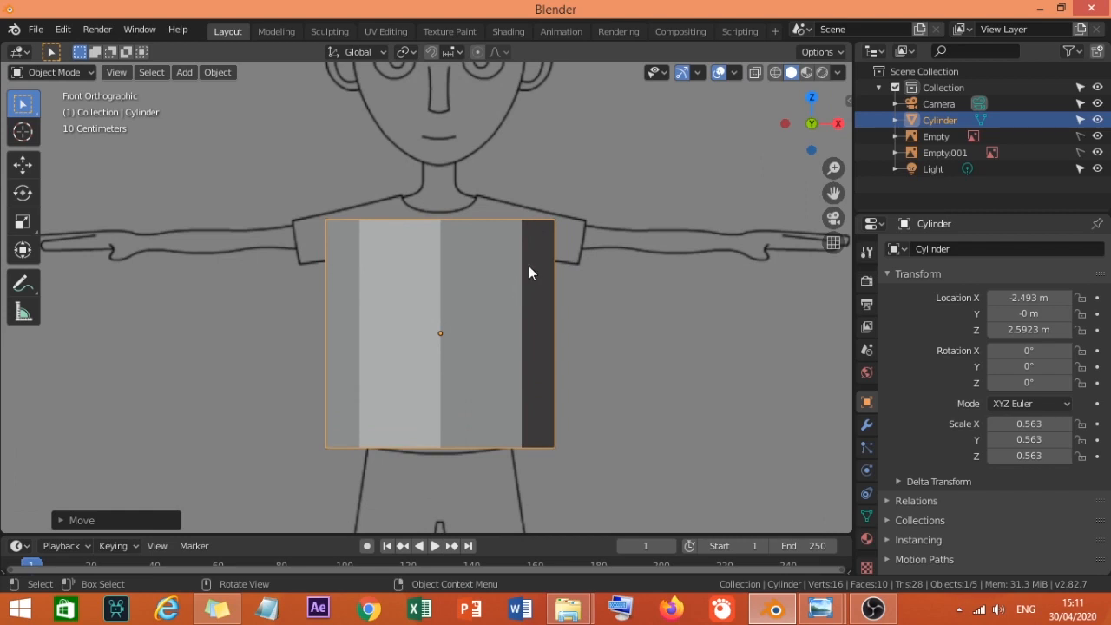
left_click(763, 75)
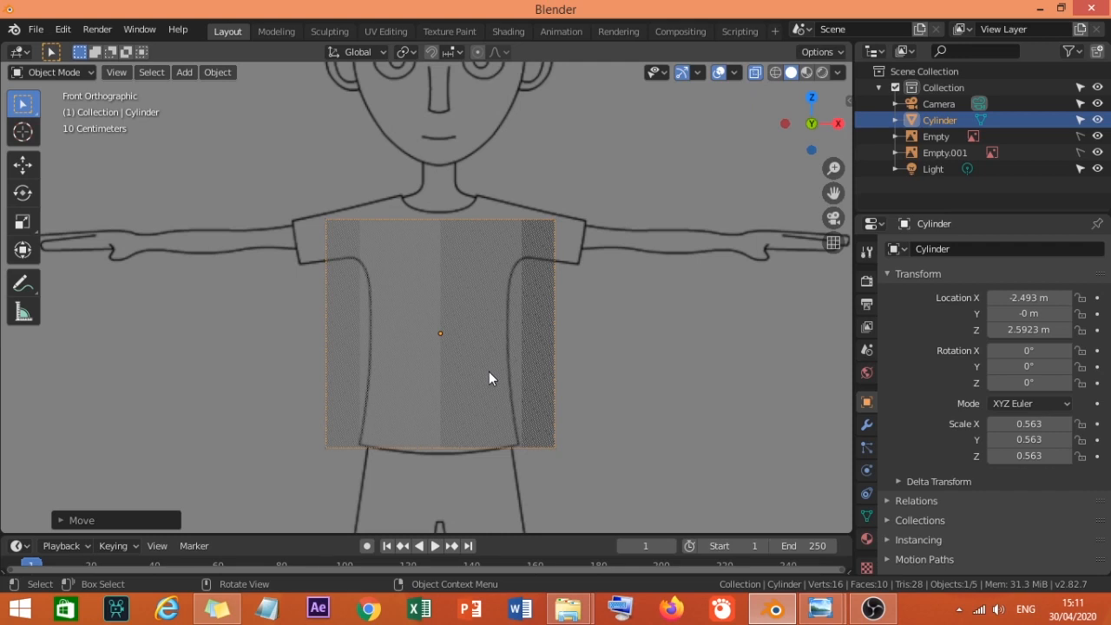
left_click(776, 73)
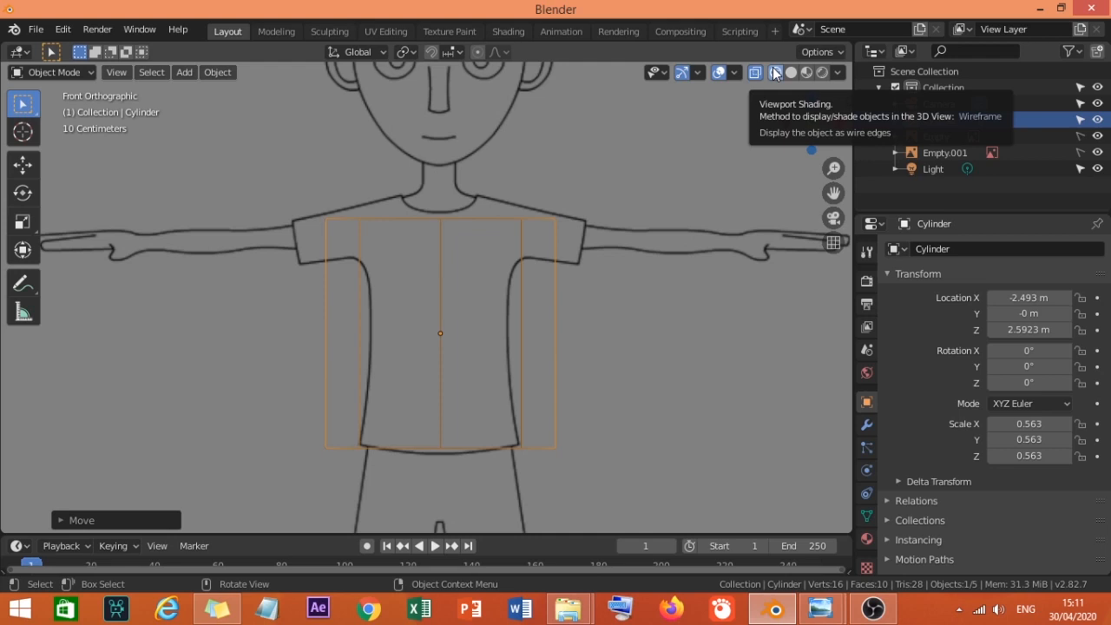
Scale the cylinder to about 0.378 and lower it along Z to about 2.42 m at the shirt's hem.
key("s")
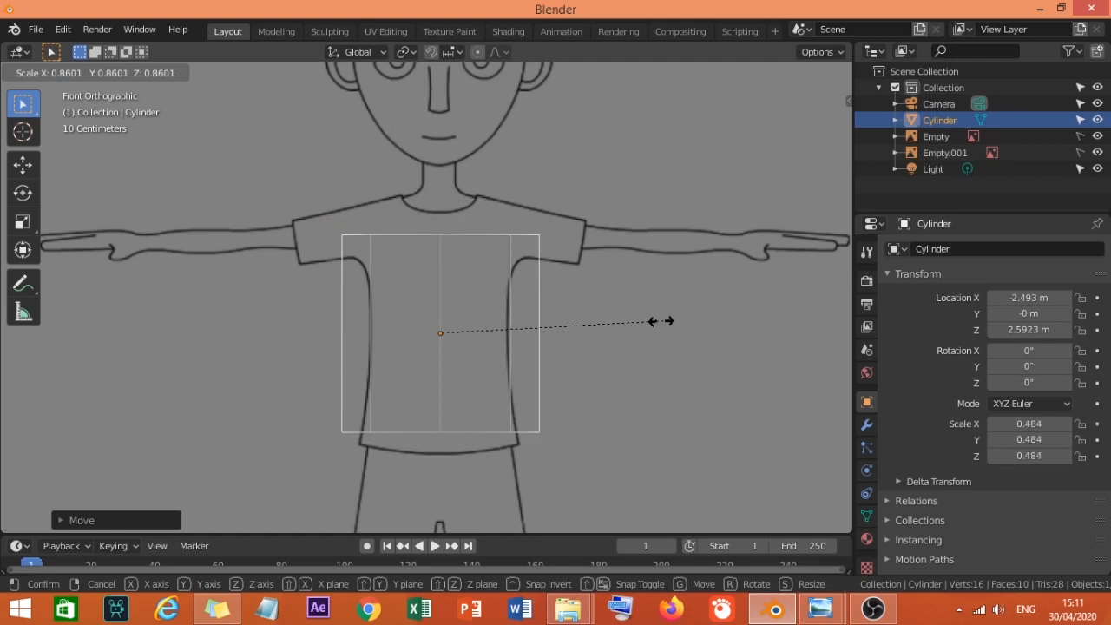
left_click(614, 317)
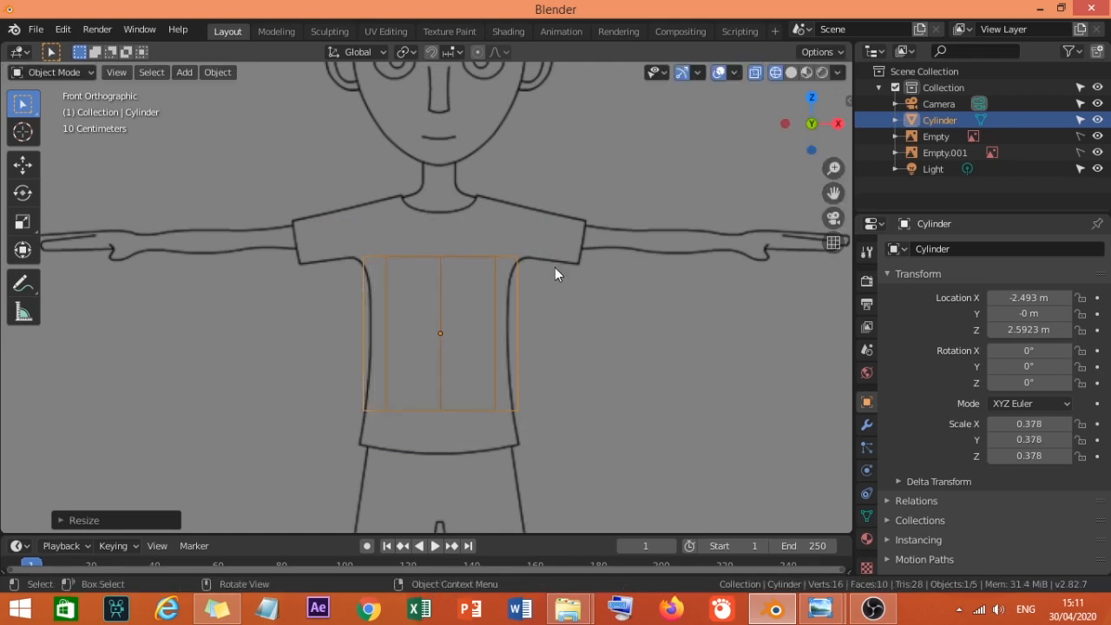
key("g")
key("z")
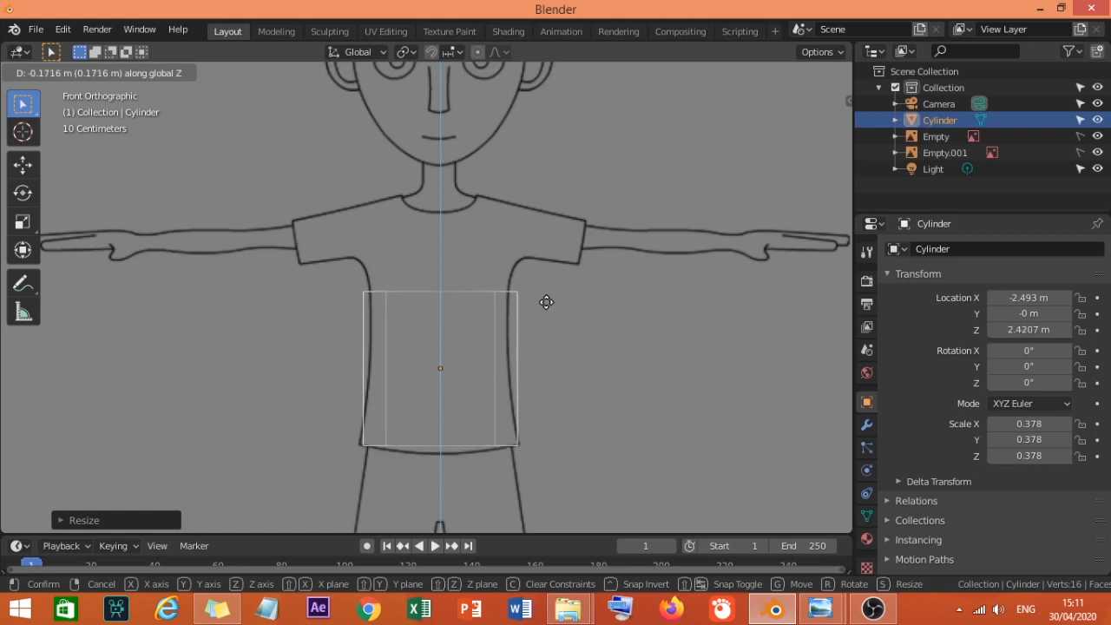
left_click(547, 301)
Scale the cylinder to about 0.390 and move it to about X -2.5 m, Z 2.44 m to match the hem's width.
key("s")
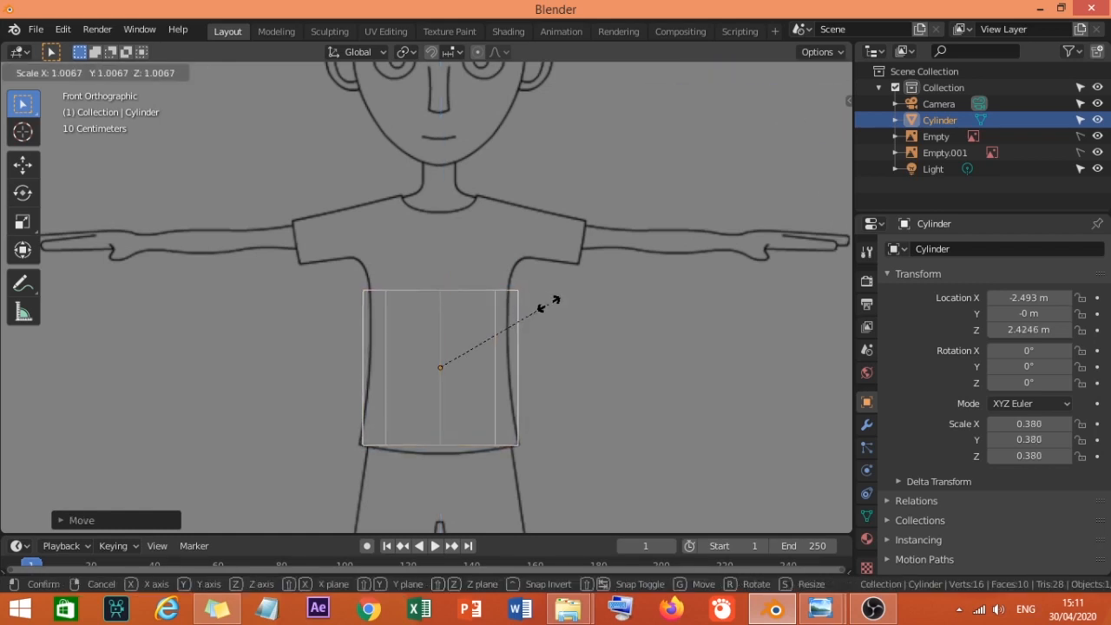
left_click(554, 305)
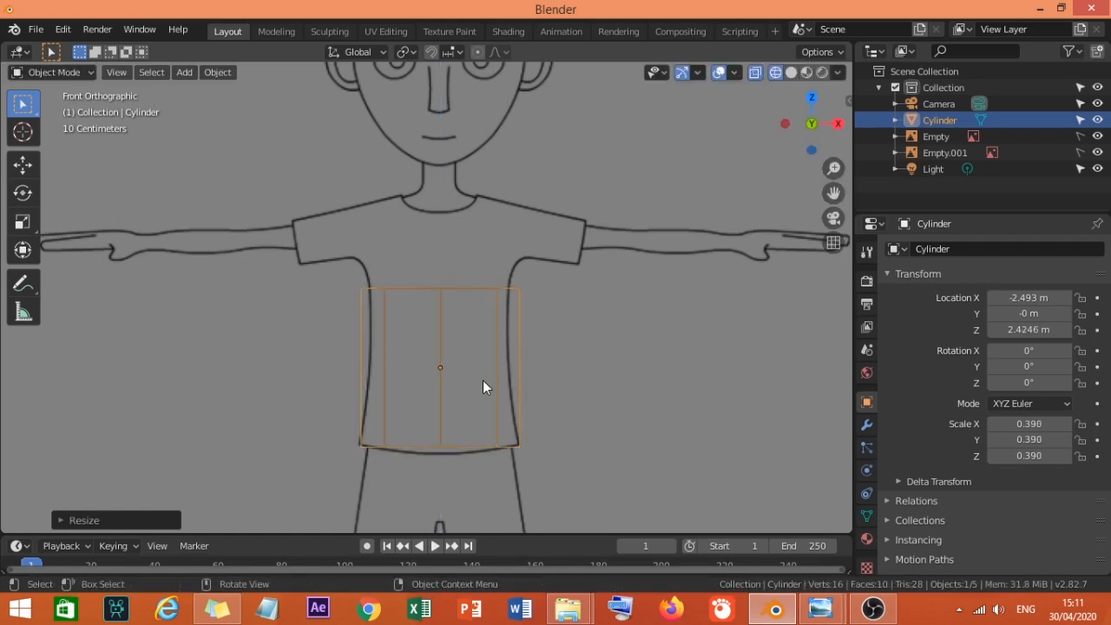
scroll(484, 387, "up", 2)
key("g")
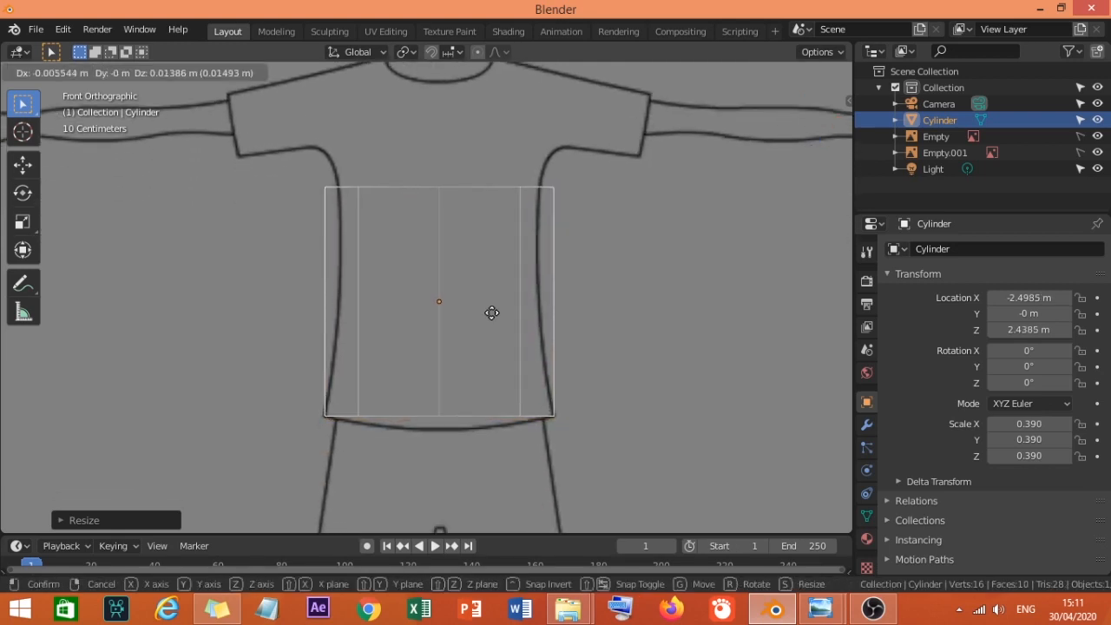
left_click(491, 317)
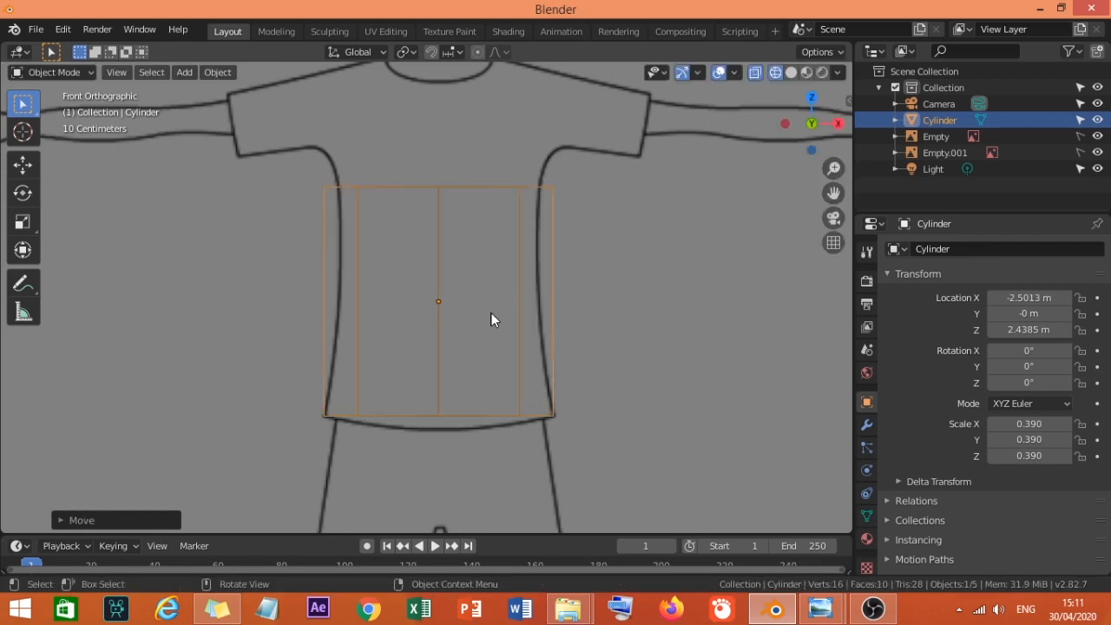
Put the torso cylinder into Edit Mode.
scroll(474, 251, "down", 2)
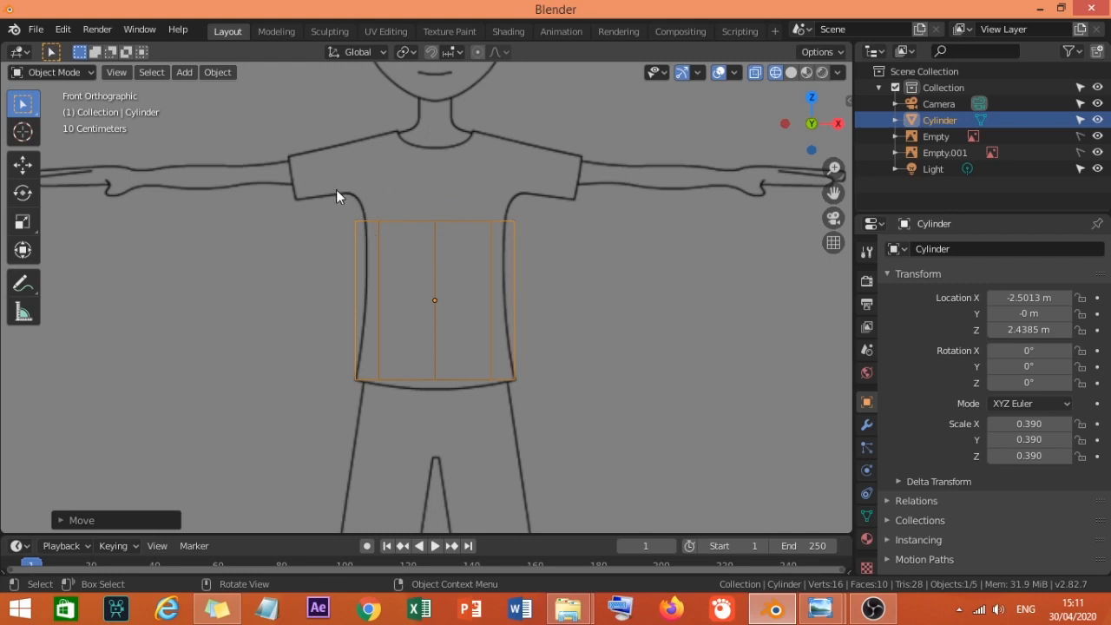
left_click(77, 74)
left_click(86, 109)
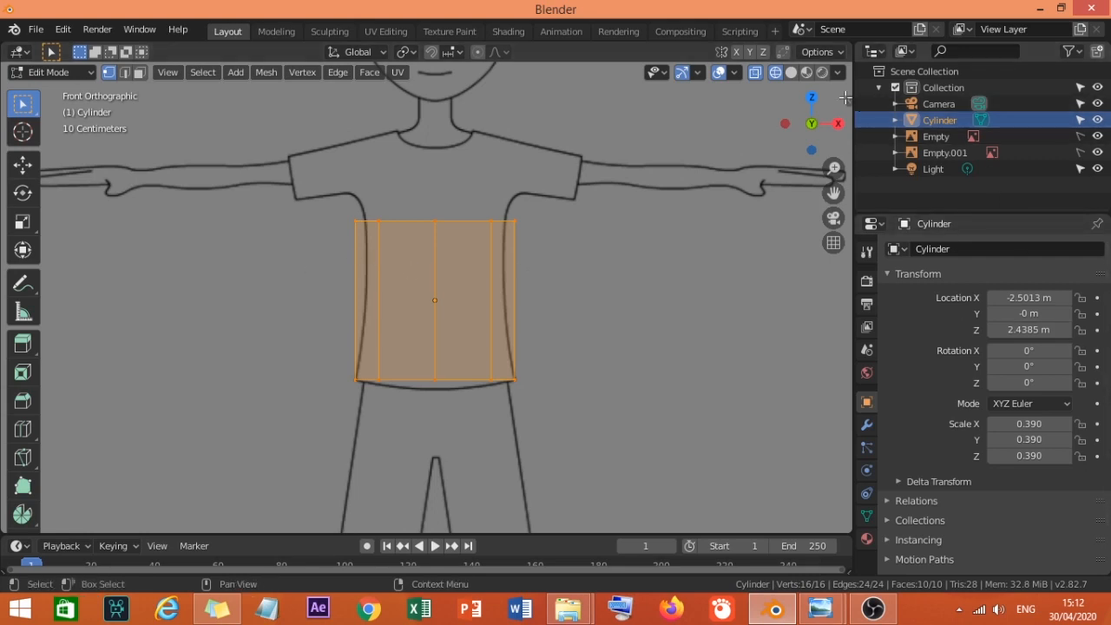
Enable Screencast Keys in the viewport sidebar and hide the sidebar again.
left_click(845, 98)
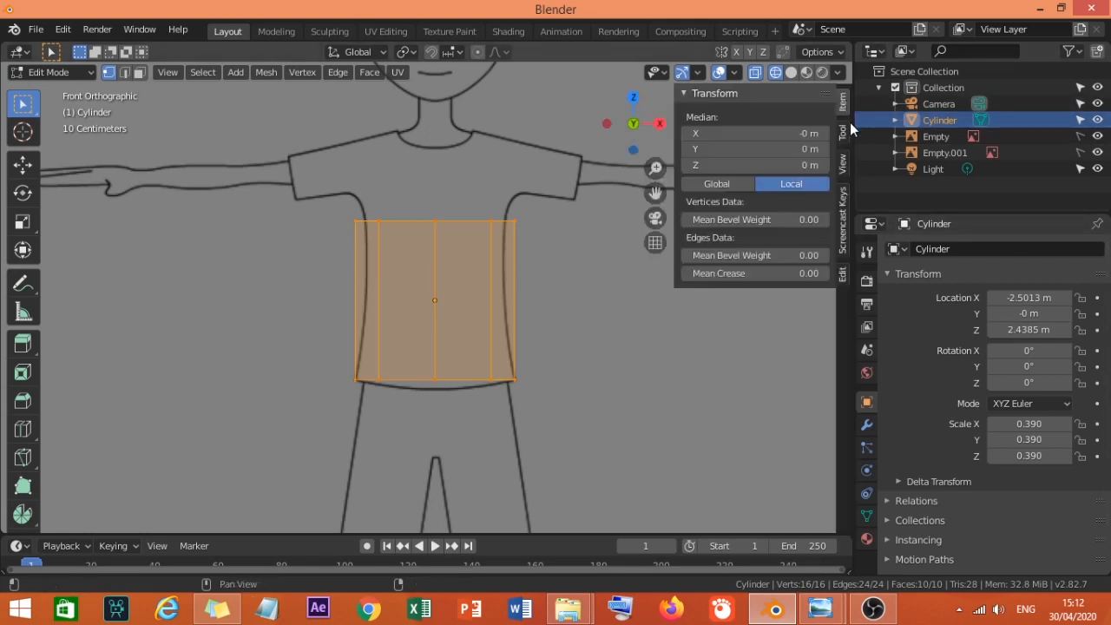
left_click(841, 230)
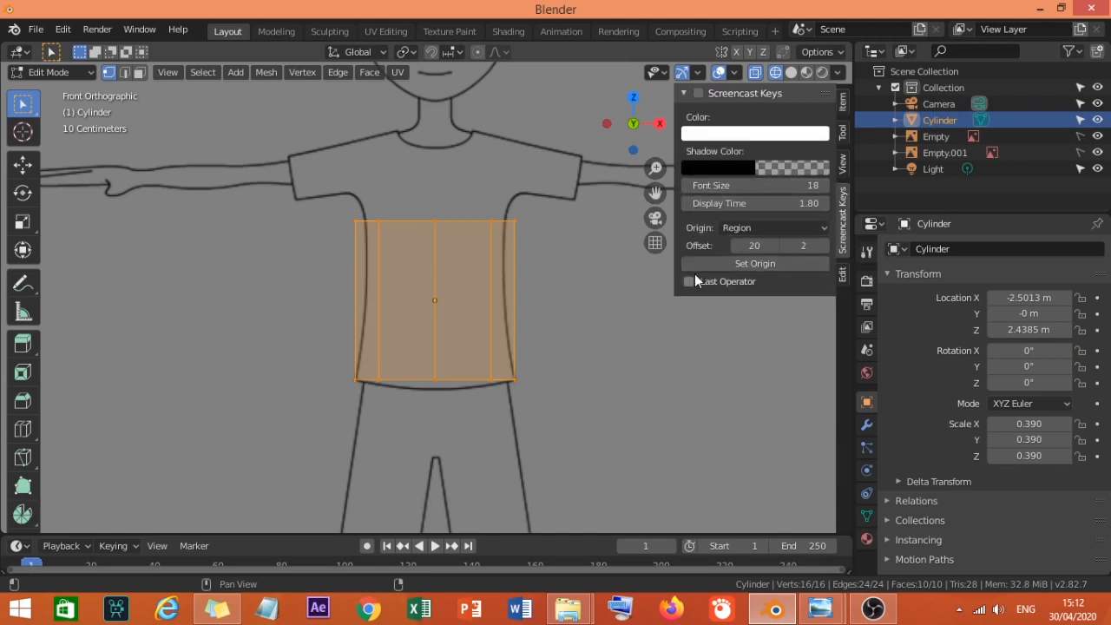
left_click(699, 93)
left_click_drag(673, 109, 782, 111)
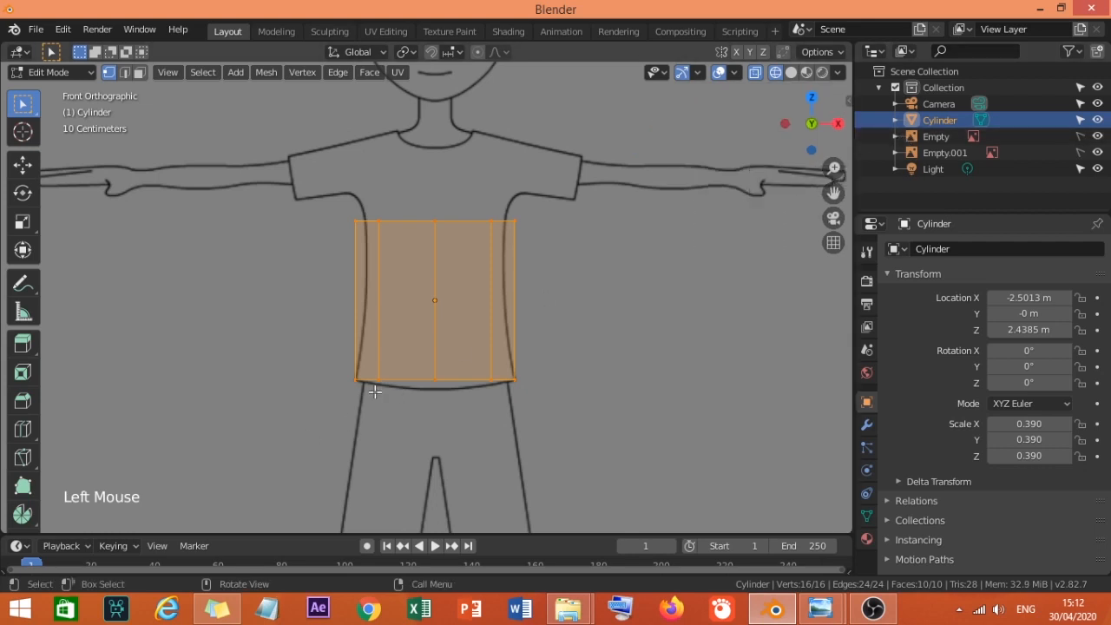
Check the cylinder mesh in perspective and return to the front orthographic view framed on the torso.
middle_click_drag(441, 284, 389, 335)
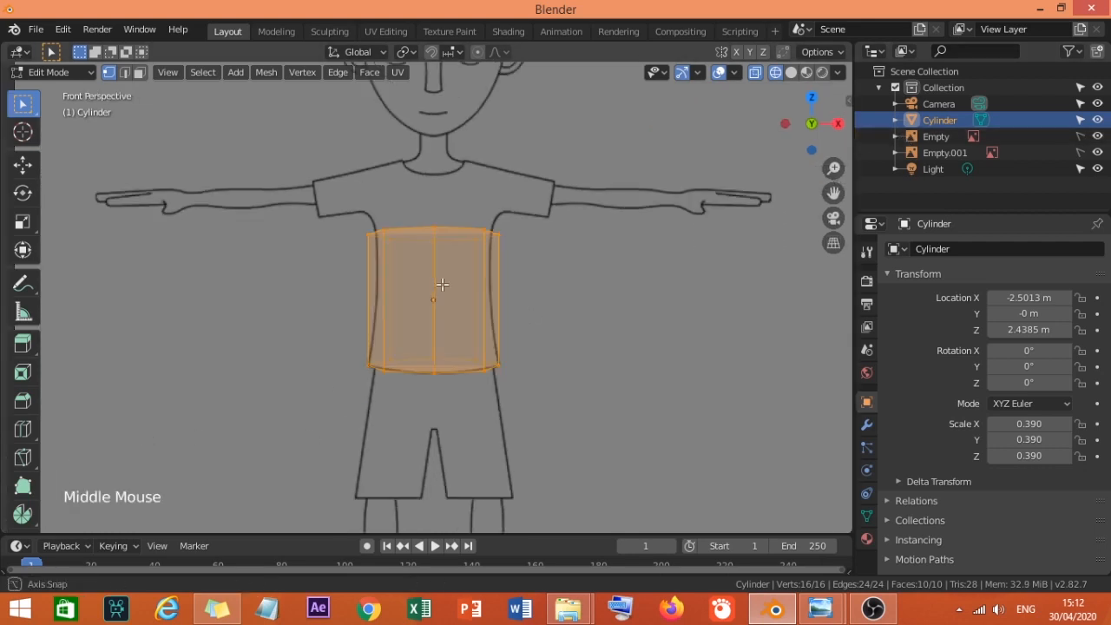
scroll(391, 297, "up", 2)
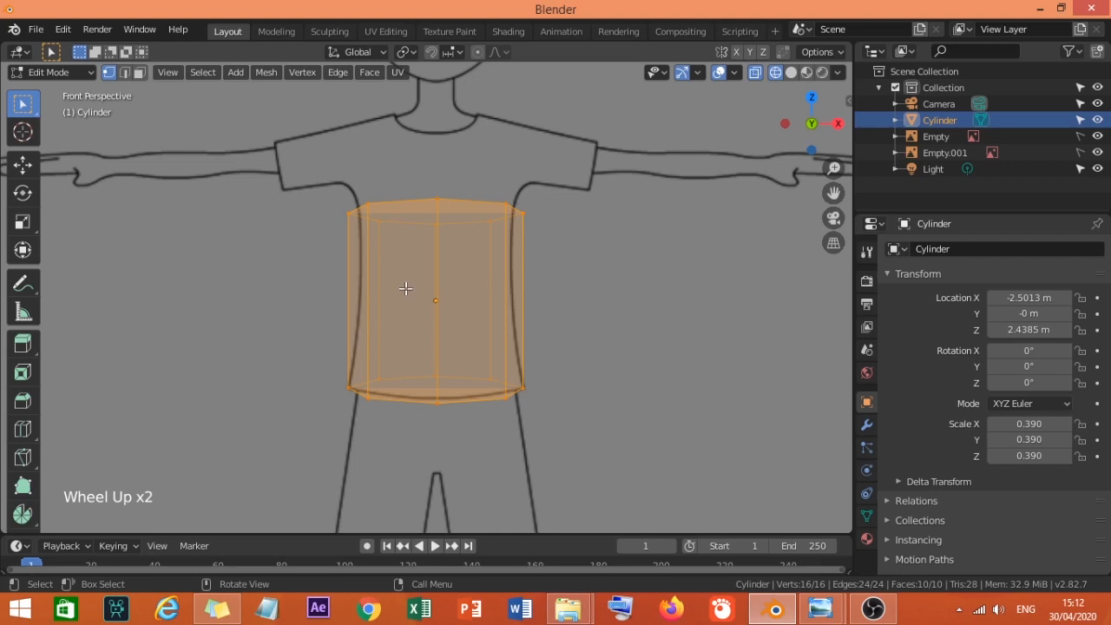
key("grave")
left_click(415, 276)
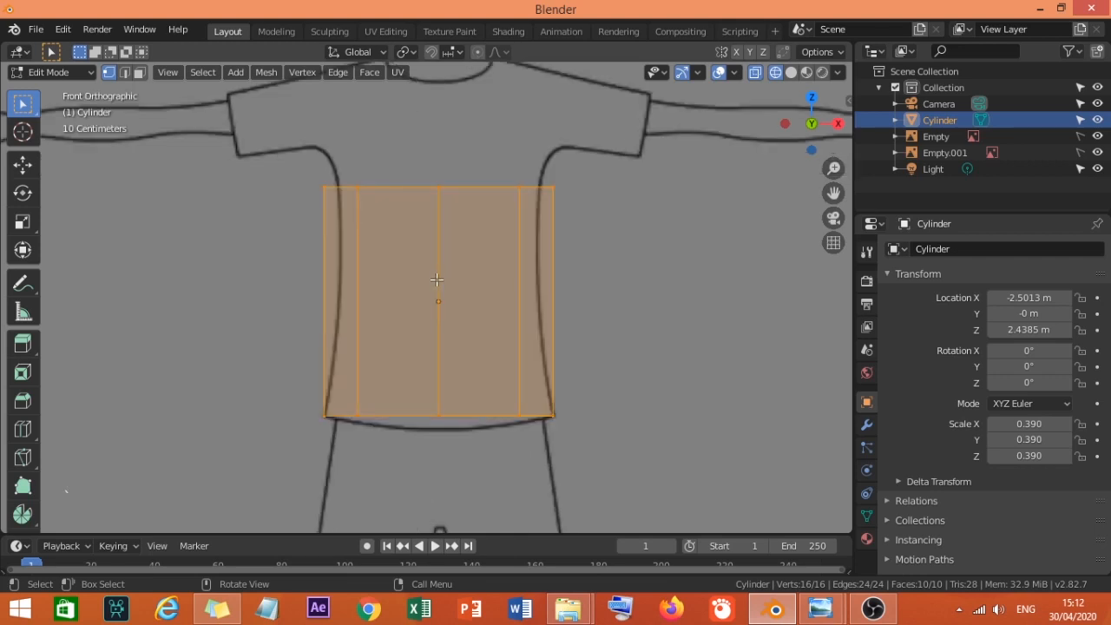
Select the cylinder's top ring of vertices and move it up to the shirt's neckline height.
scroll(441, 281, "down", 1)
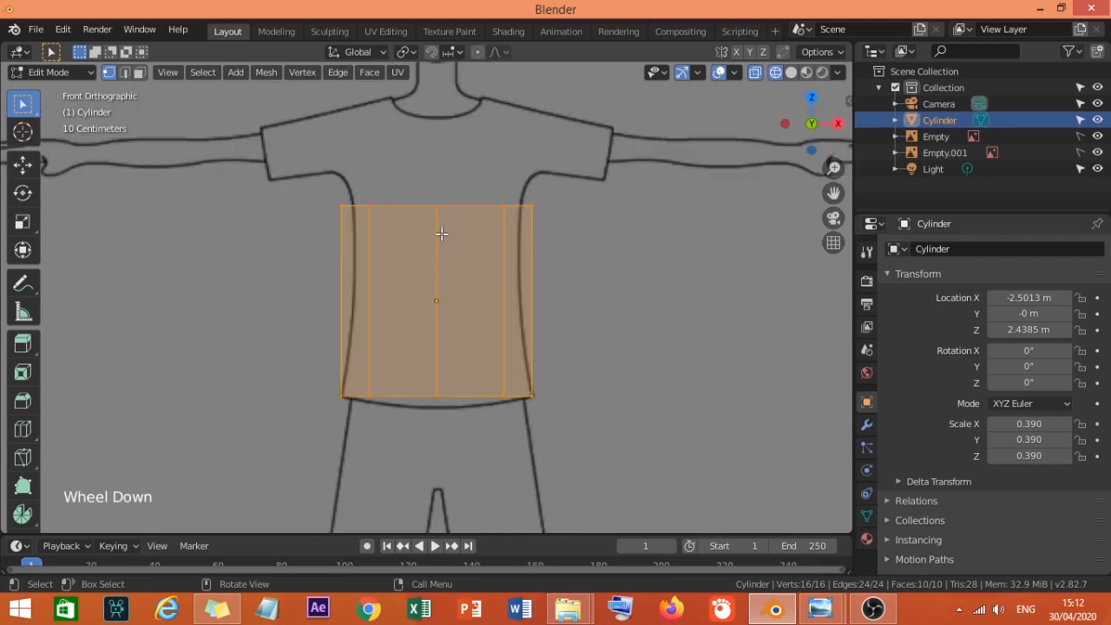
key("a")
key("a")
key("a")
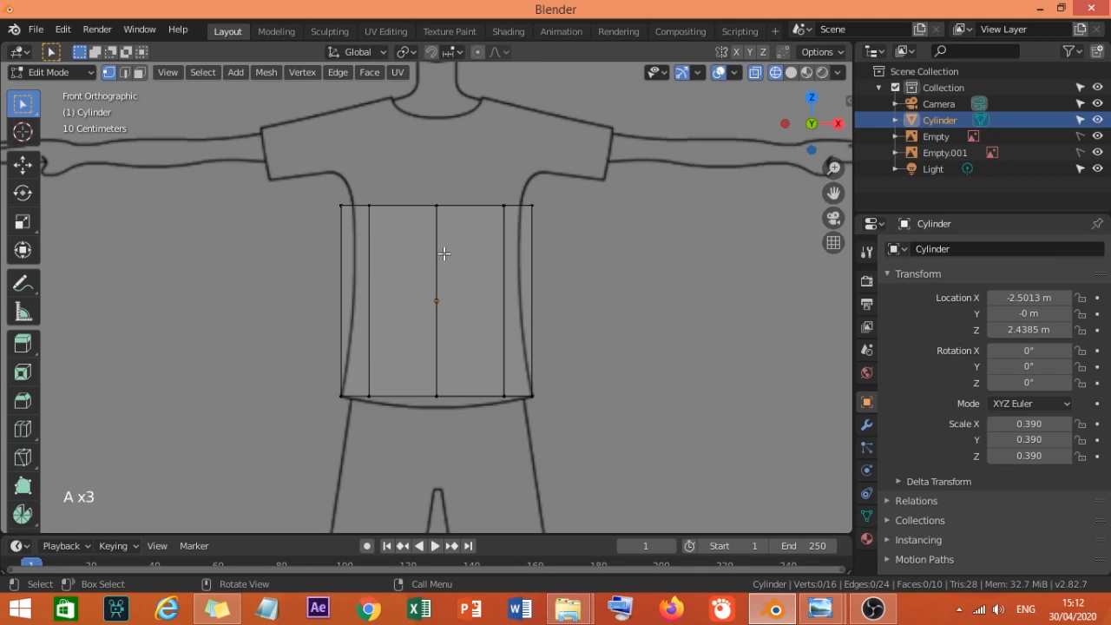
key("b")
left_click_drag(317, 182, 579, 275)
key("g")
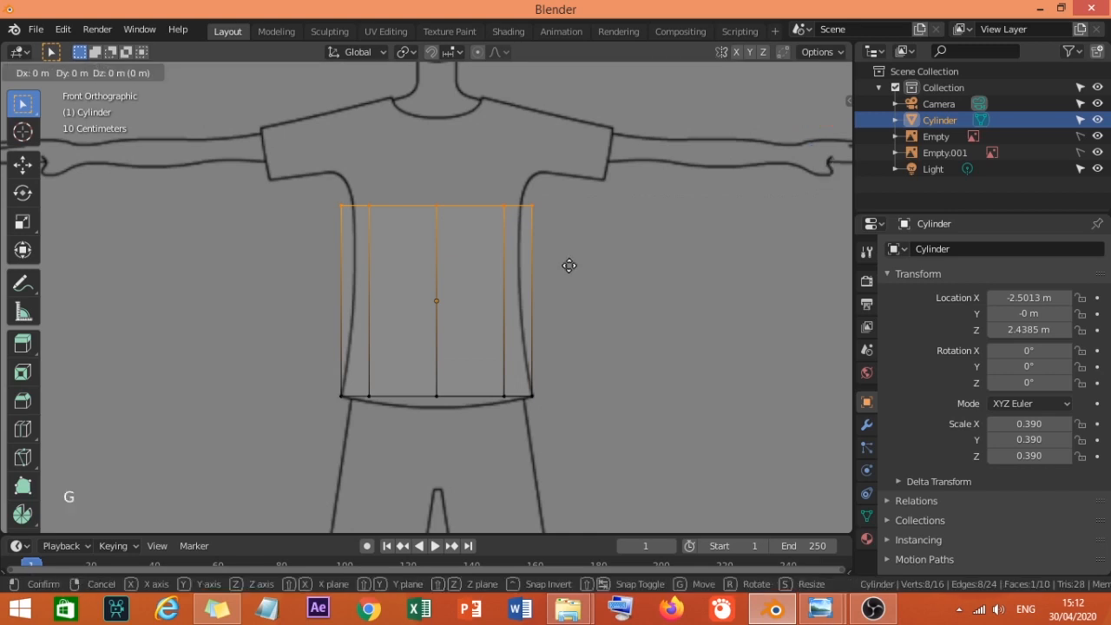
left_click(549, 161)
Scale the top ring down to match the width of the shirt's neck opening.
key("s")
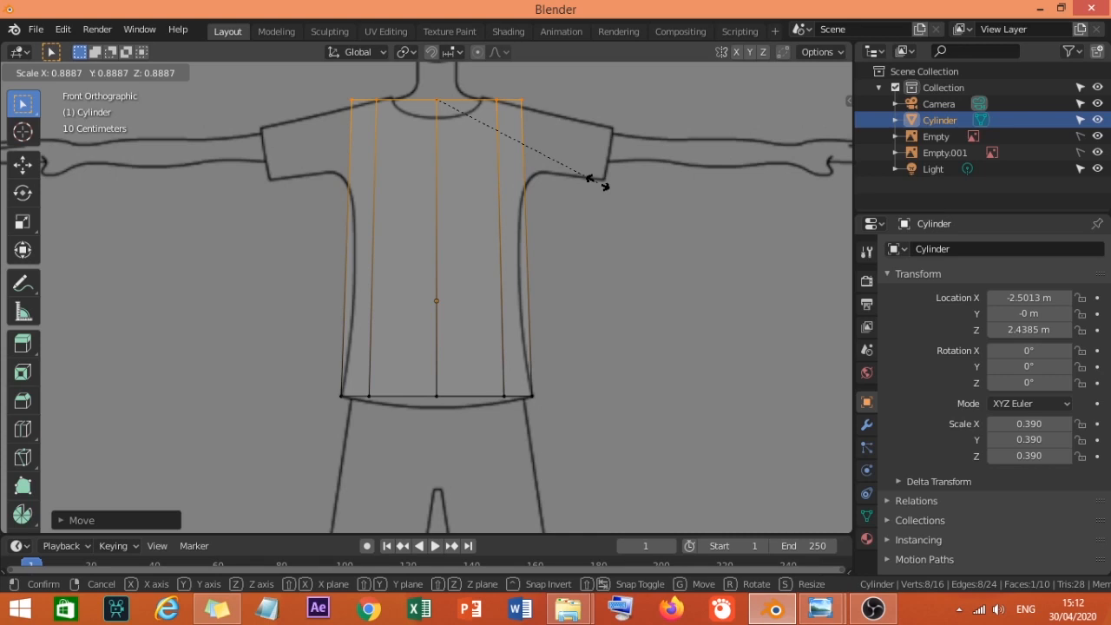
left_click(533, 158)
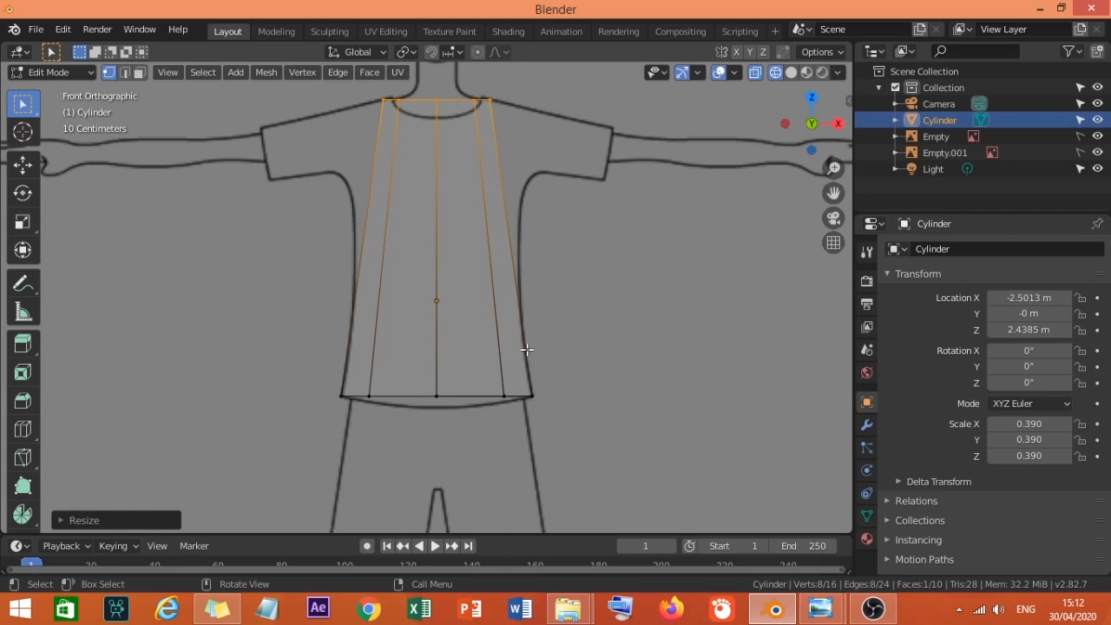
key("s")
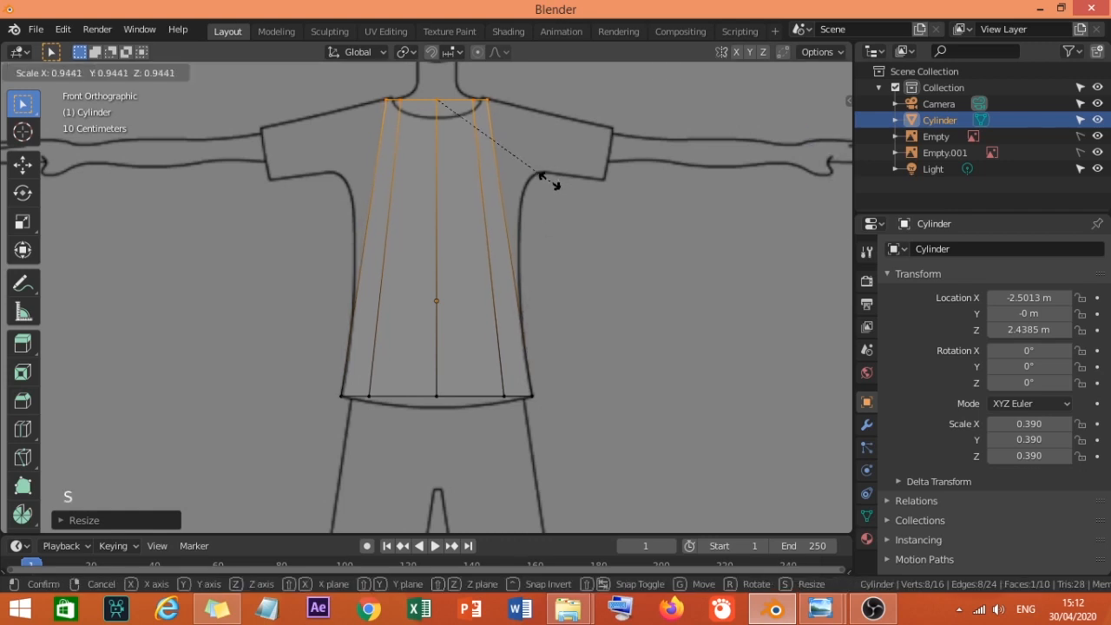
left_click(548, 181)
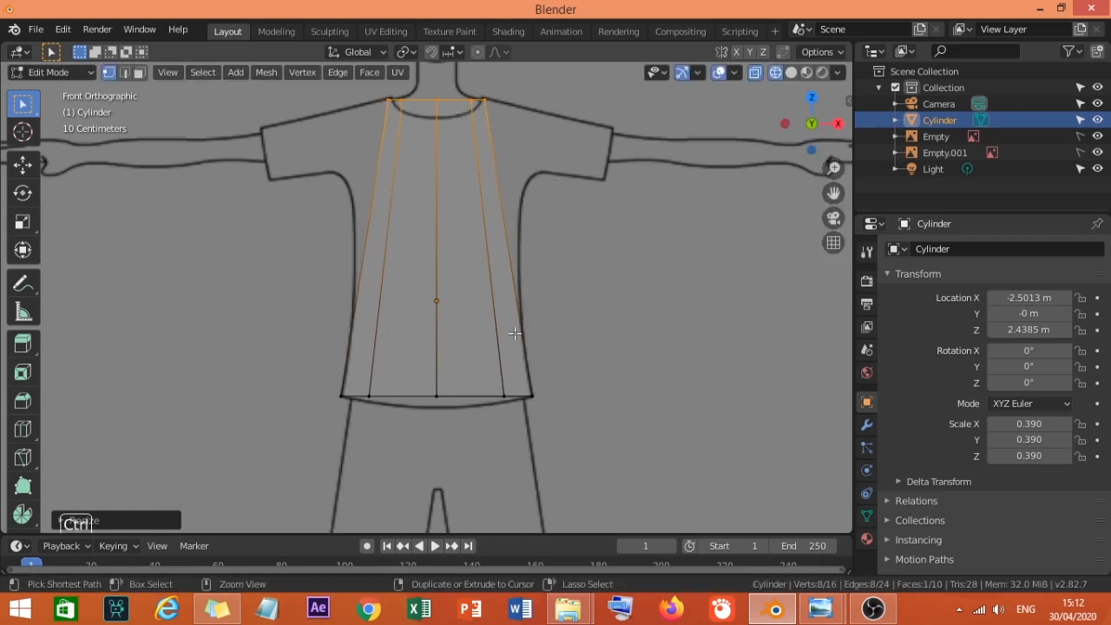
Add four evenly spaced horizontal loop cuts along the torso cylinder, without sliding them, and clear the selection.
key("ctrl+r")
scroll(463, 299, "up", 3)
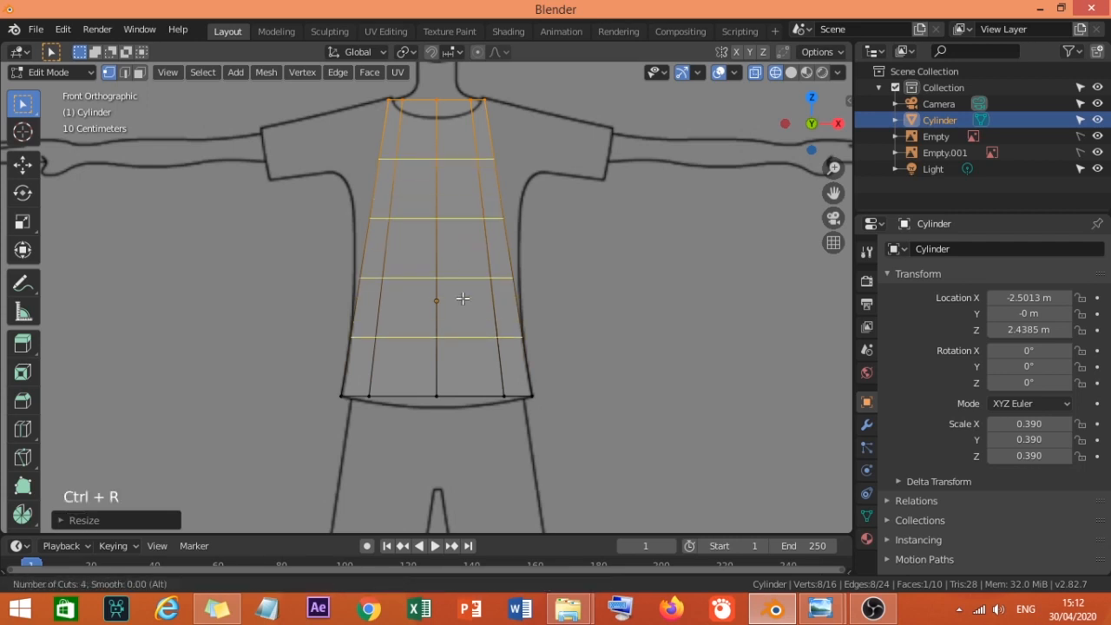
left_click(462, 298)
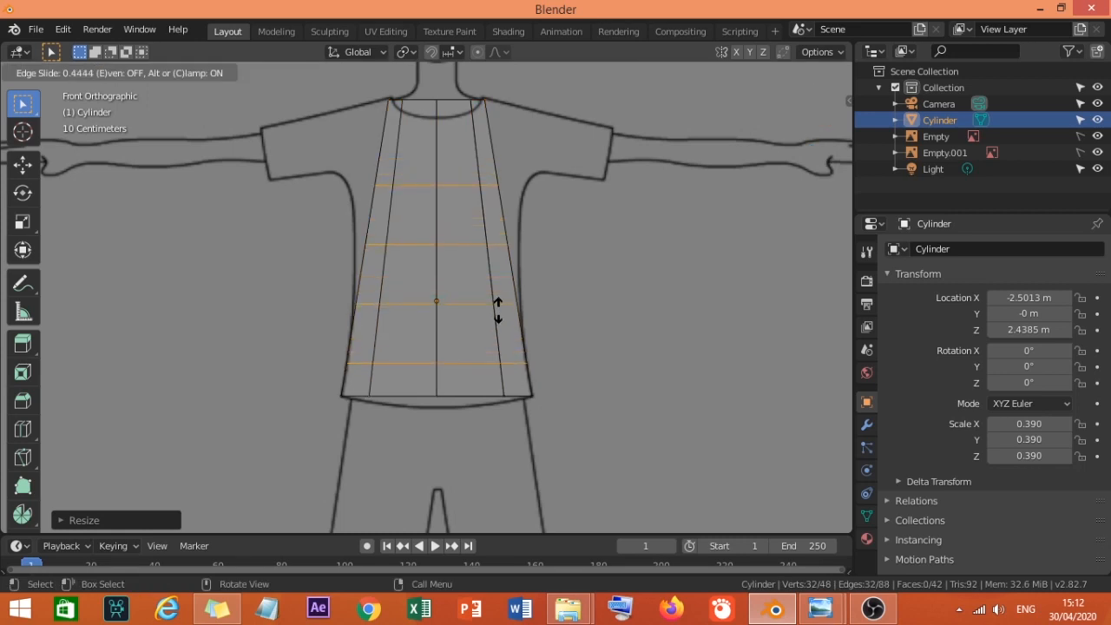
left_click(499, 280)
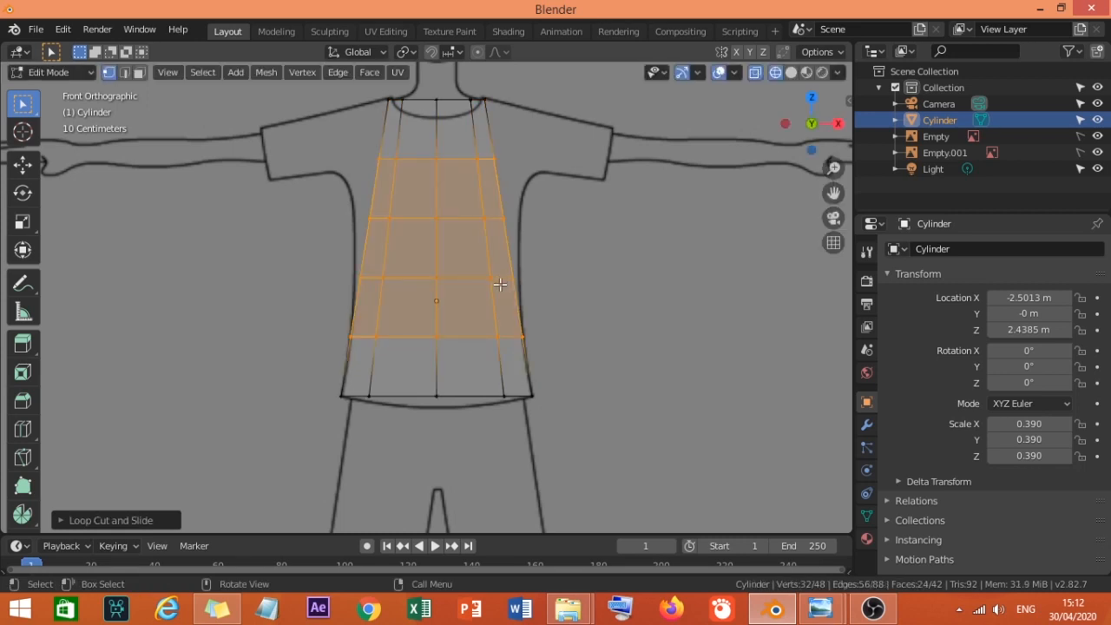
left_click(549, 304)
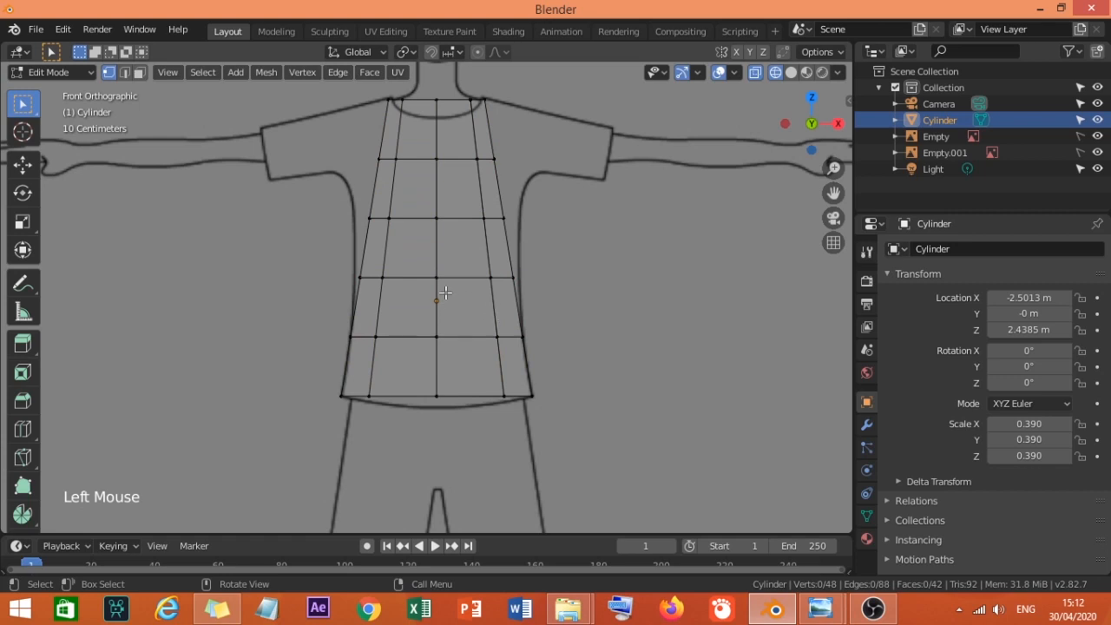
Select the horizontal loop just above the cylinder's origin and widen it to the shirt's waist outline.
key("b")
left_click_drag(337, 264, 563, 295)
scroll(533, 286, "up", 4)
middle_click_drag(548, 273, 495, 324, "shift")
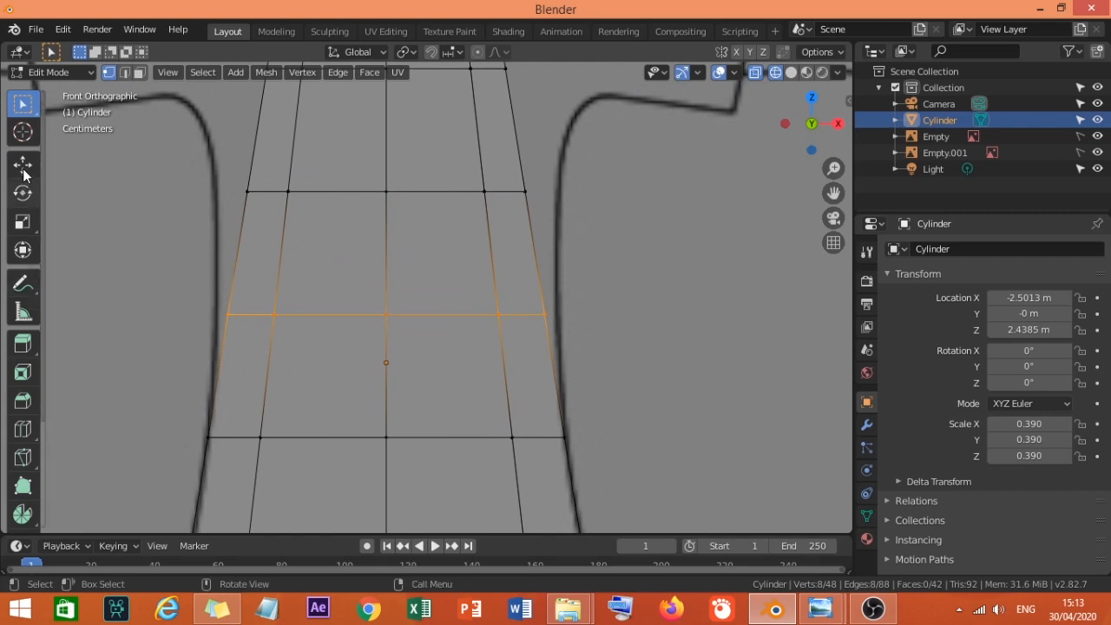
left_click(23, 222)
left_click_drag(441, 316, 449, 316)
Select the next loop up, below the armpits, and widen it to the shirt's side outlines.
key("a")
key("a")
key("a")
key("b")
left_click_drag(199, 168, 582, 235)
middle_click_drag(440, 191, 448, 340, "shift")
left_click_drag(449, 340, 467, 341)
Lower the uppermost inner loop along Z to armpit height and widen it to reach both armpits.
key("a")
key("a")
key("a")
key("b")
left_click_drag(255, 193, 587, 251)
key("g")
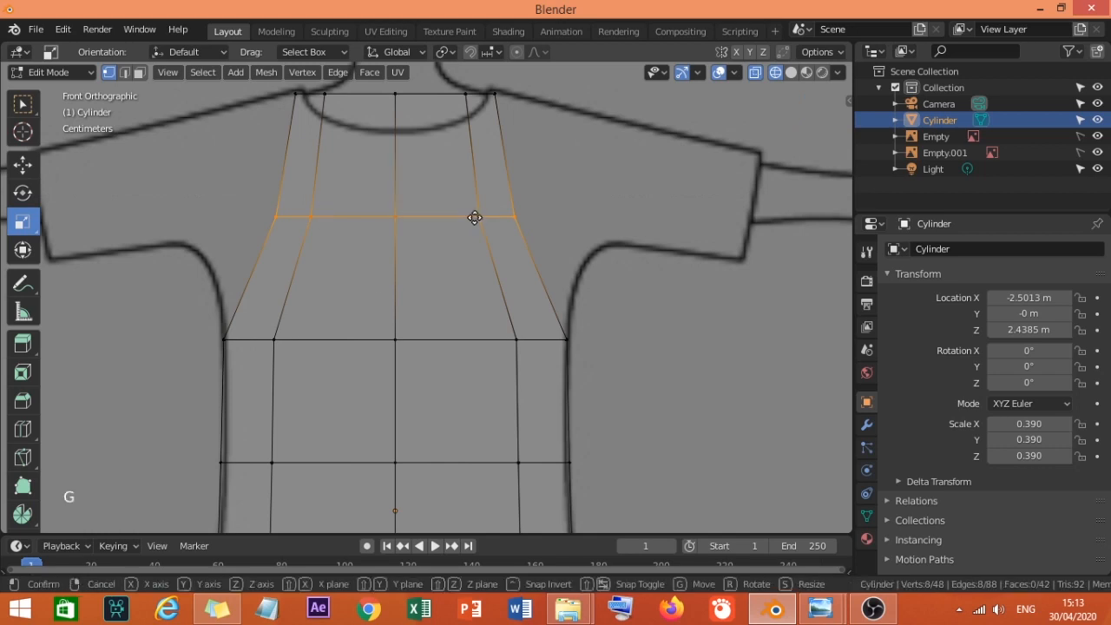
key("z")
left_click(472, 246)
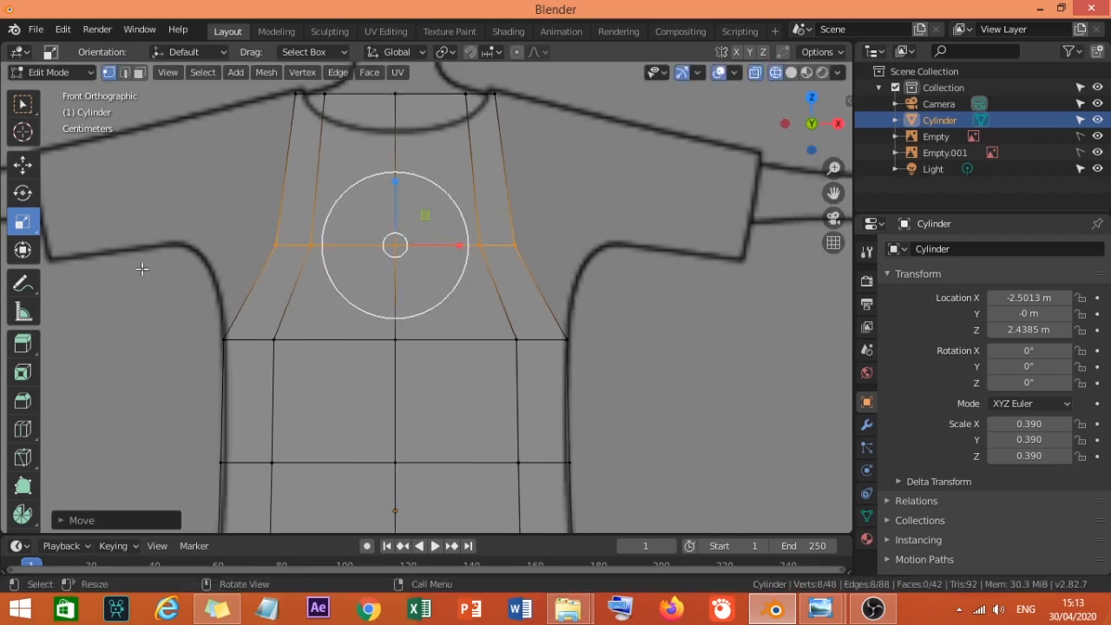
left_click_drag(444, 245, 484, 266)
Raise the neck ring slightly along Z above the shoulder line and scale it a little narrower.
middle_click_drag(305, 84, 302, 239, "shift")
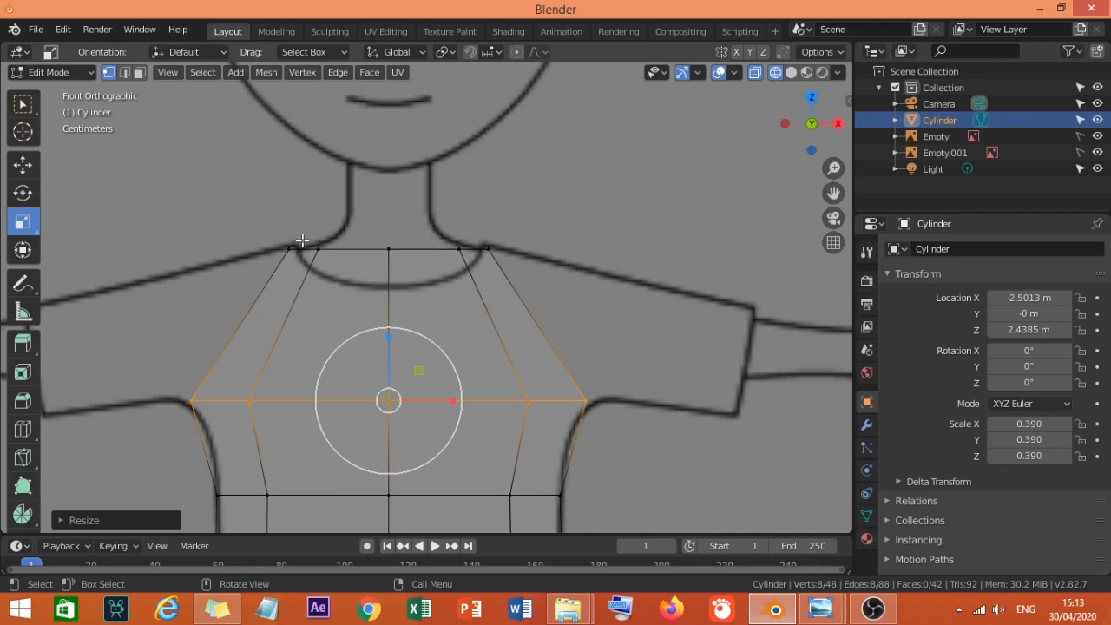
key("a")
key("a")
key("a")
key("b")
left_click_drag(273, 236, 548, 276)
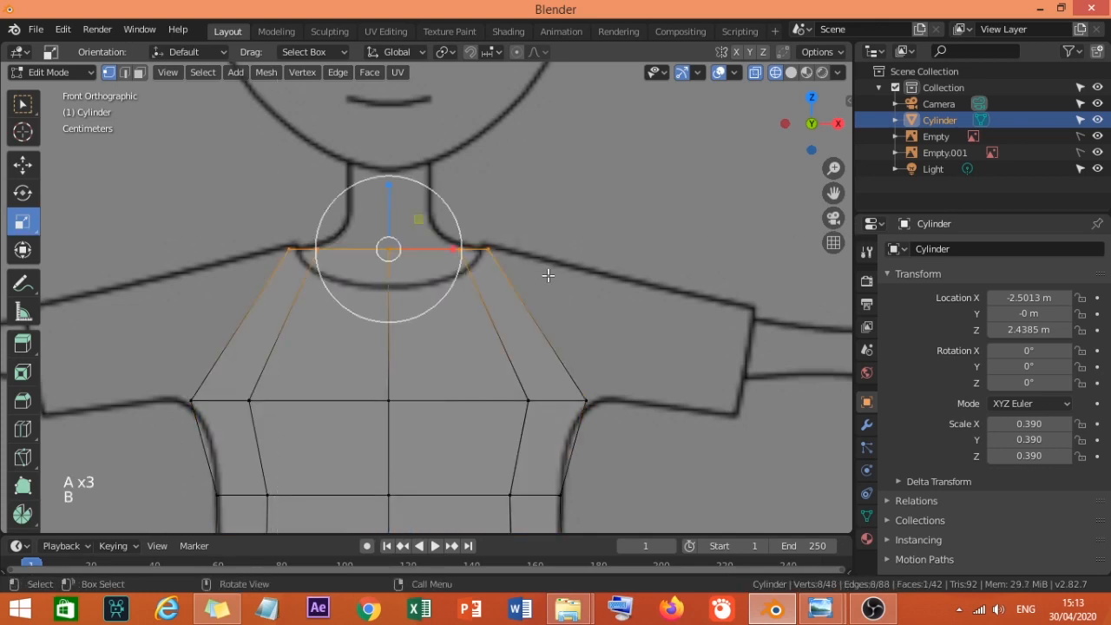
key("g")
key("z")
left_click(536, 260)
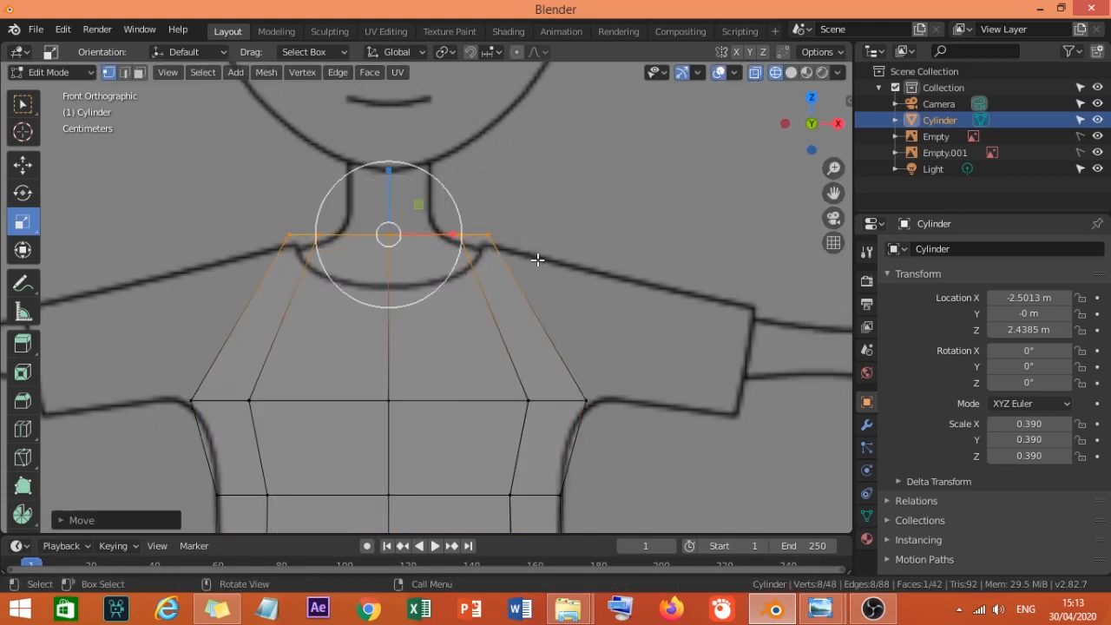
key("s")
left_click(530, 252)
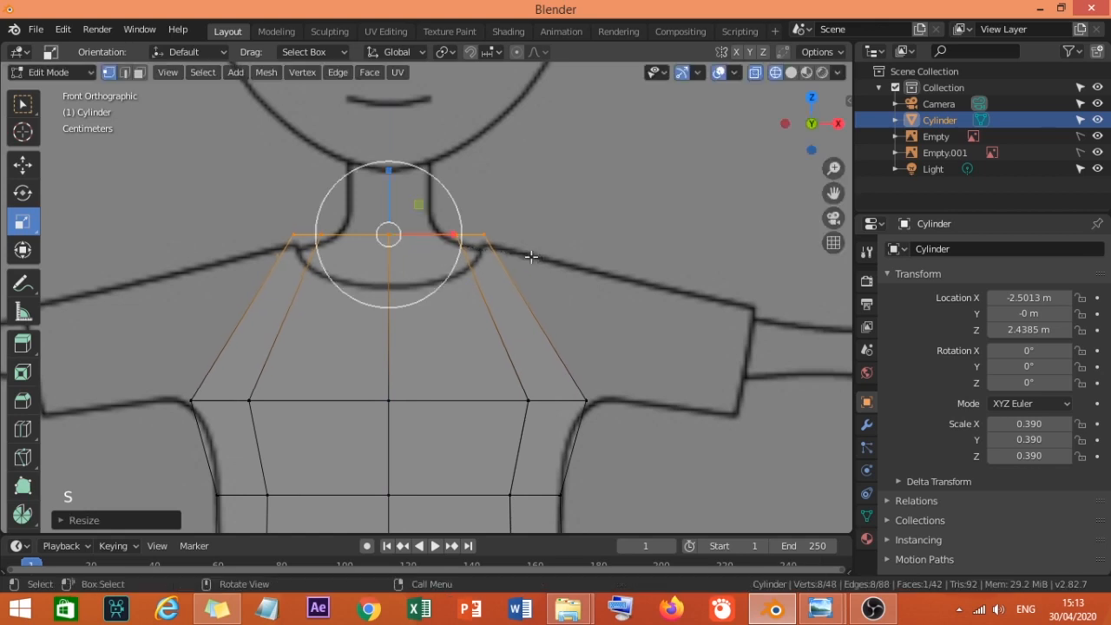
Move the centre vertices of the bottom hem down along Z by about 0.05 m onto the curved hem line.
scroll(466, 326, "down", 5)
scroll(460, 343, "down", 2)
scroll(448, 354, "up", 1)
middle_click_drag(434, 391, 426, 292, "shift")
scroll(370, 363, "up", 3)
scroll(382, 383, "up", 3)
middle_click_drag(396, 400, 442, 318, "shift")
key("a")
key("a")
key("a")
key("b")
left_click_drag(365, 390, 434, 310)
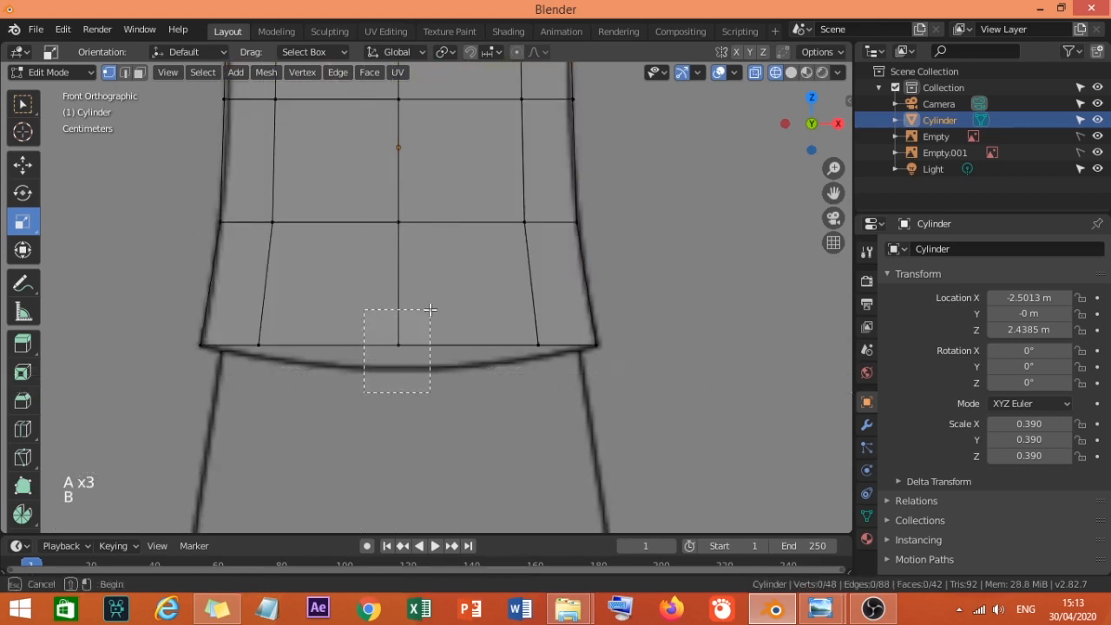
key("g")
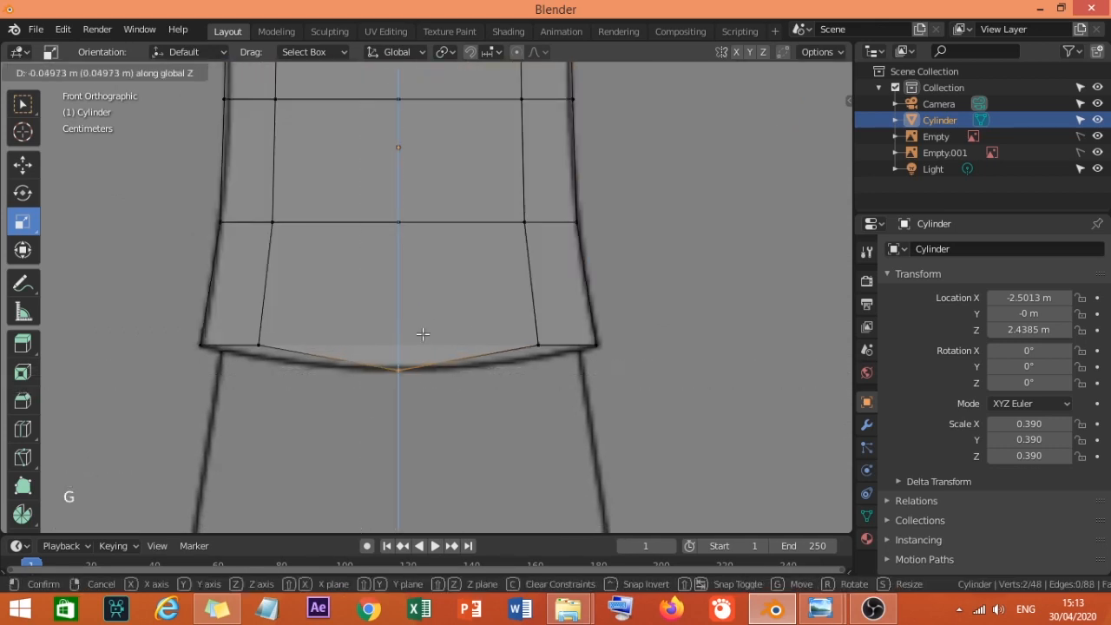
left_click(423, 333)
Lower the hem vertices on either side of the centre along Z by about 0.016 m to follow the curve.
key("a")
key("a")
key("a")
key("b")
left_click_drag(237, 330, 547, 351)
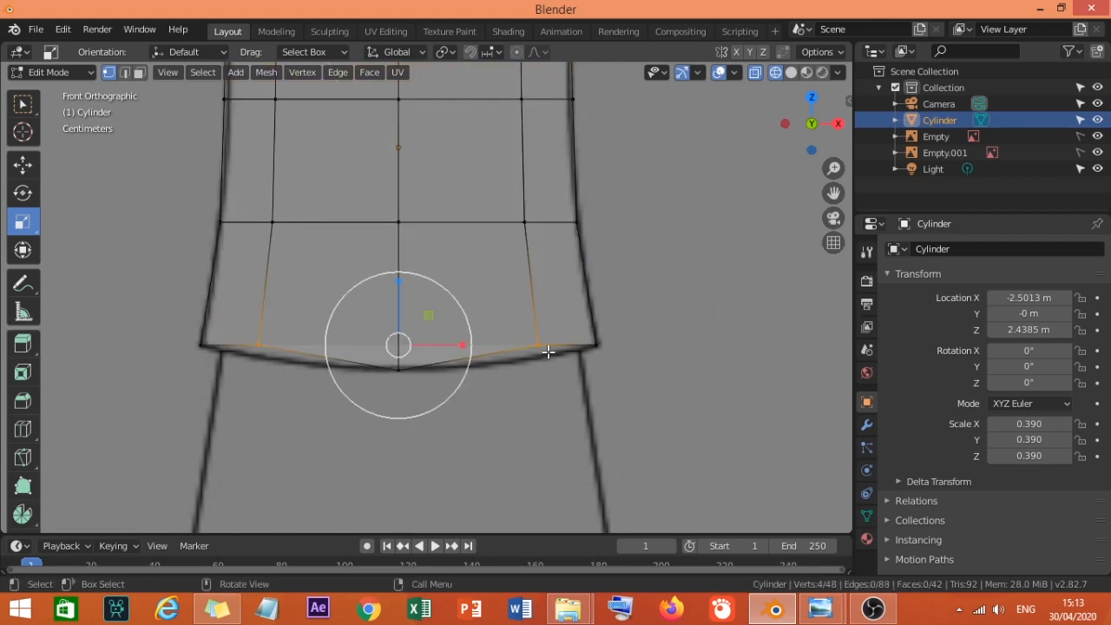
key("g")
key("z")
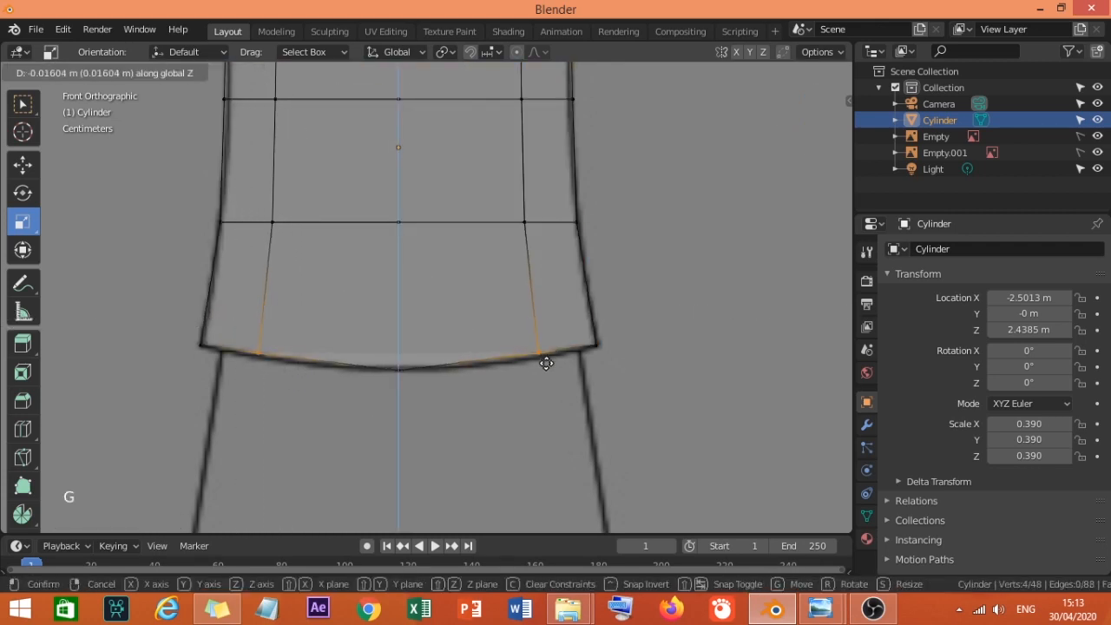
left_click(546, 365)
Switch to the left orthographic view with both the torso mesh and the side blueprint in frame.
scroll(541, 365, "down", 6)
middle_click_drag(534, 373, 486, 422, "shift")
scroll(501, 348, "down", 2)
scroll(504, 340, "up", 2)
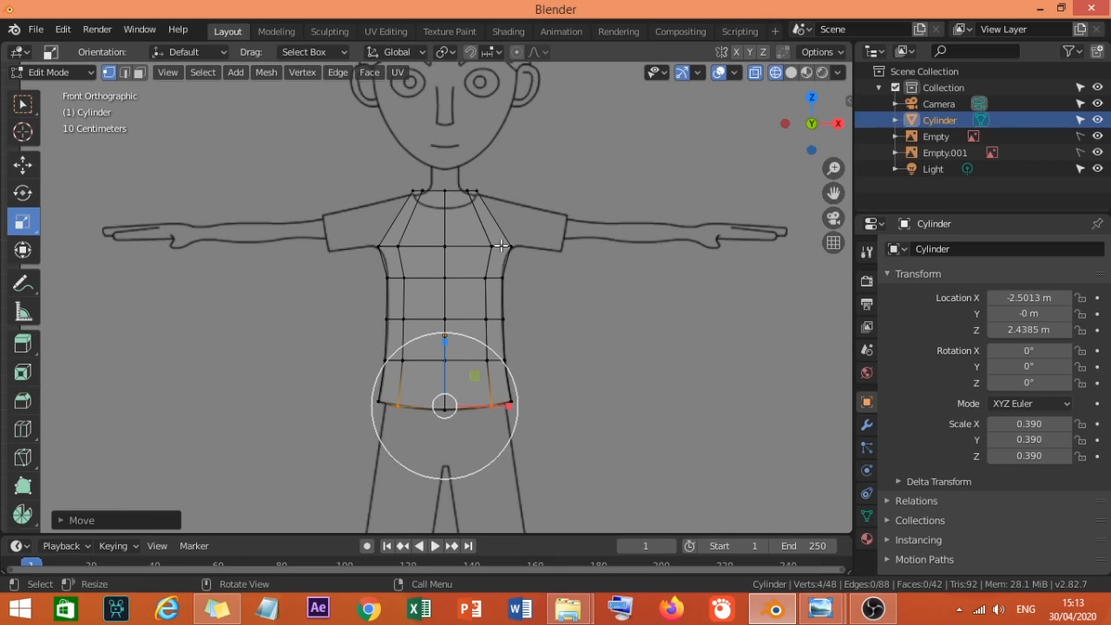
key("grave")
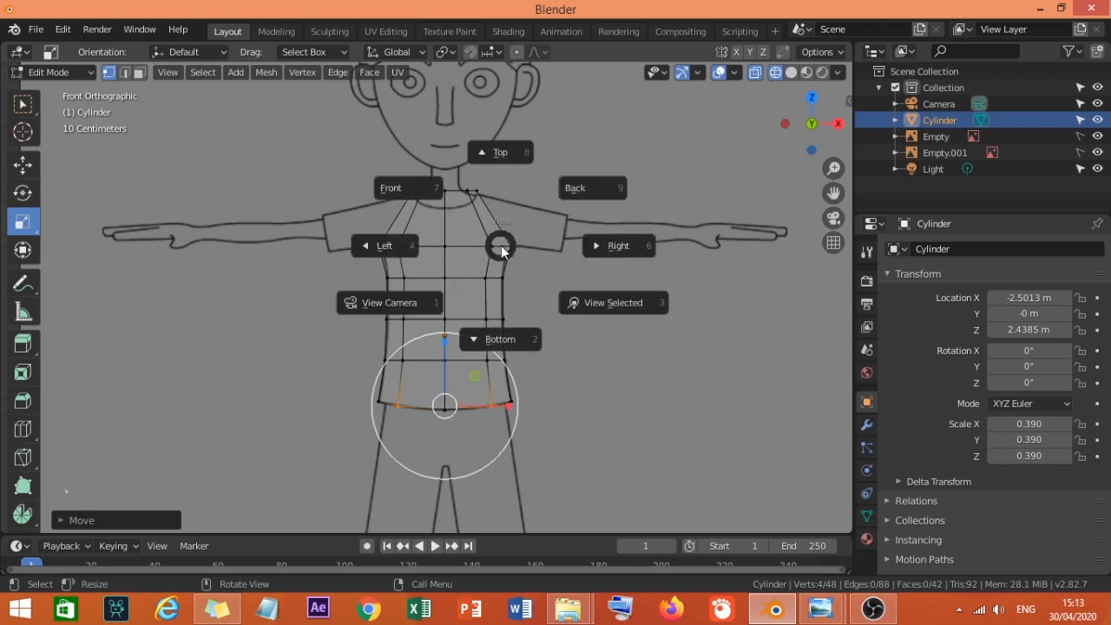
left_click(445, 250)
scroll(493, 288, "down", 3)
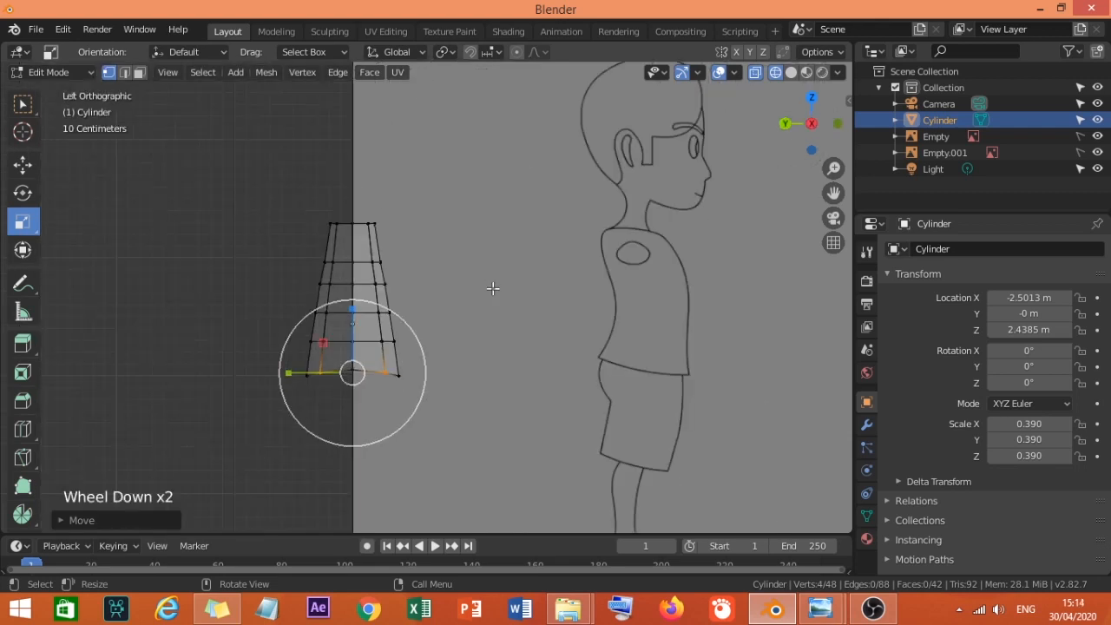
scroll(493, 289, "up", 2)
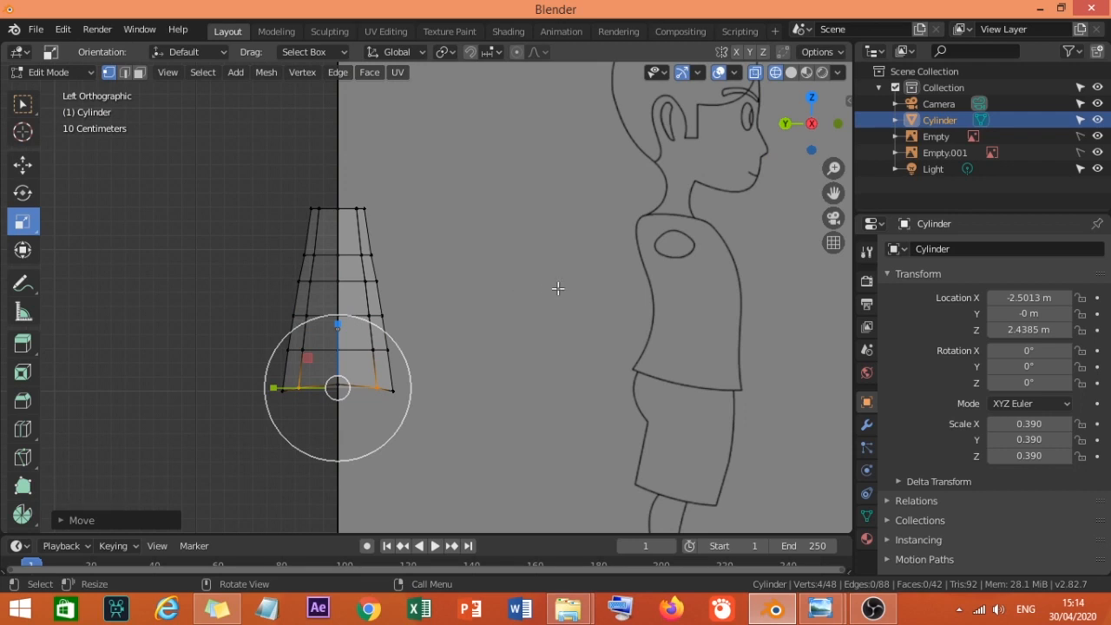
Return to Object Mode and move the torso cylinder along Y to about -2.54 m, over the side blueprint's shirt.
left_click(90, 71)
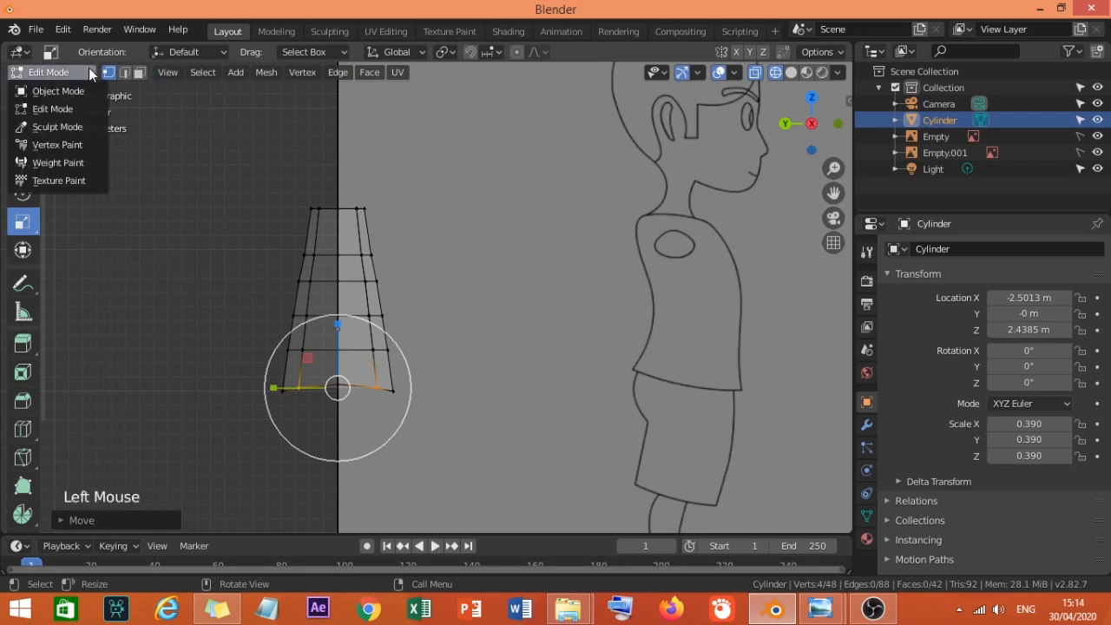
left_click(59, 91)
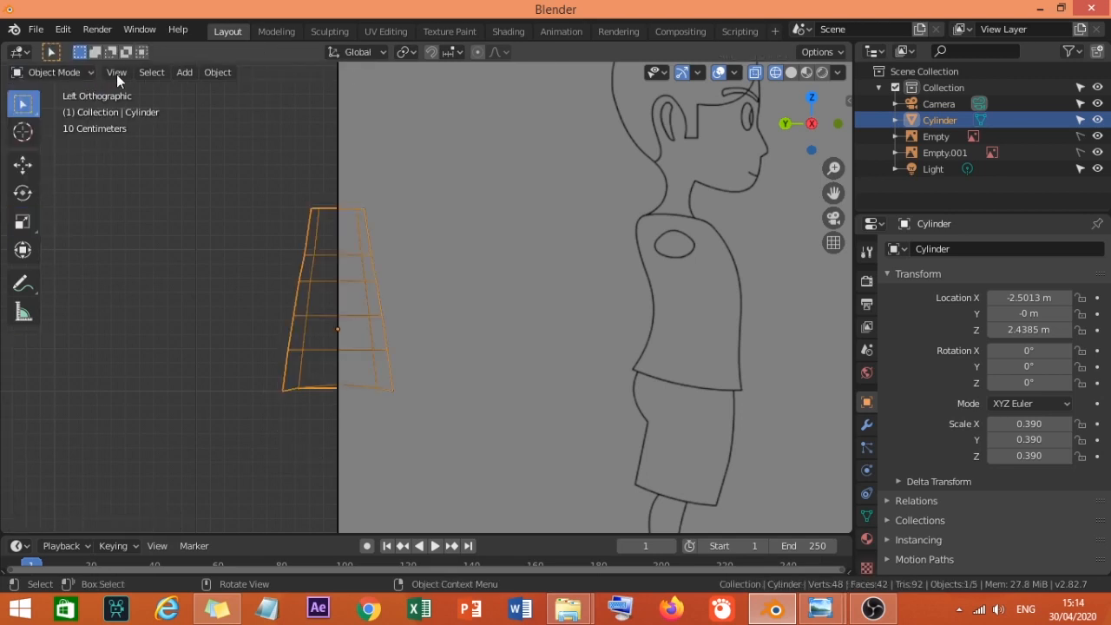
left_click(23, 165)
left_click_drag(274, 329, 639, 360)
scroll(739, 363, "up", 2)
middle_click_drag(814, 360, 397, 329, "shift")
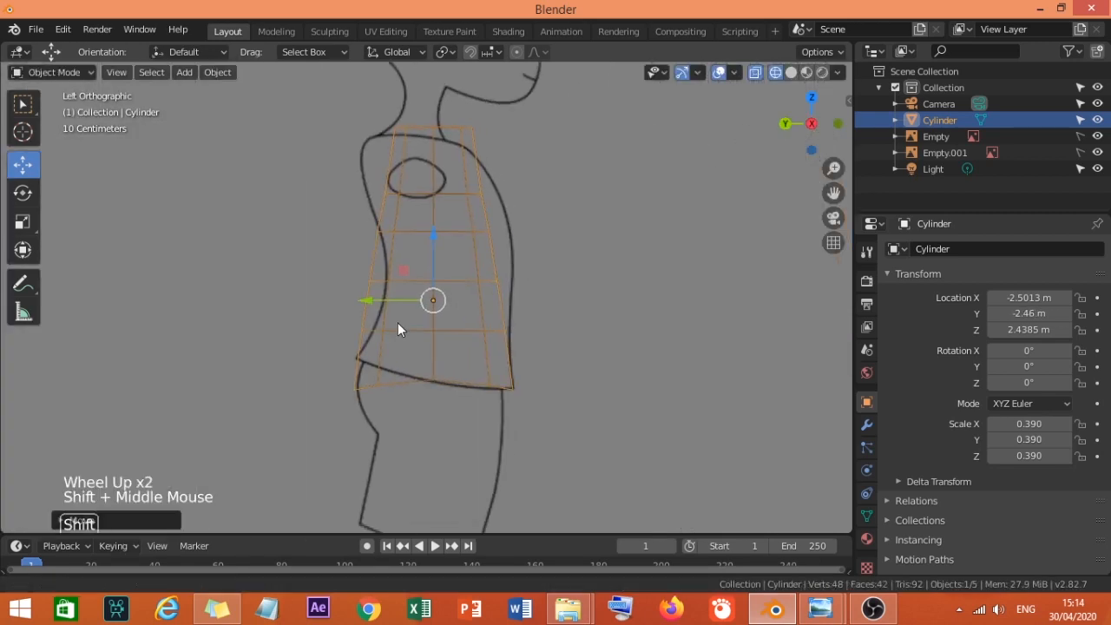
scroll(330, 299, "up", 1)
left_click_drag(334, 296, 353, 302)
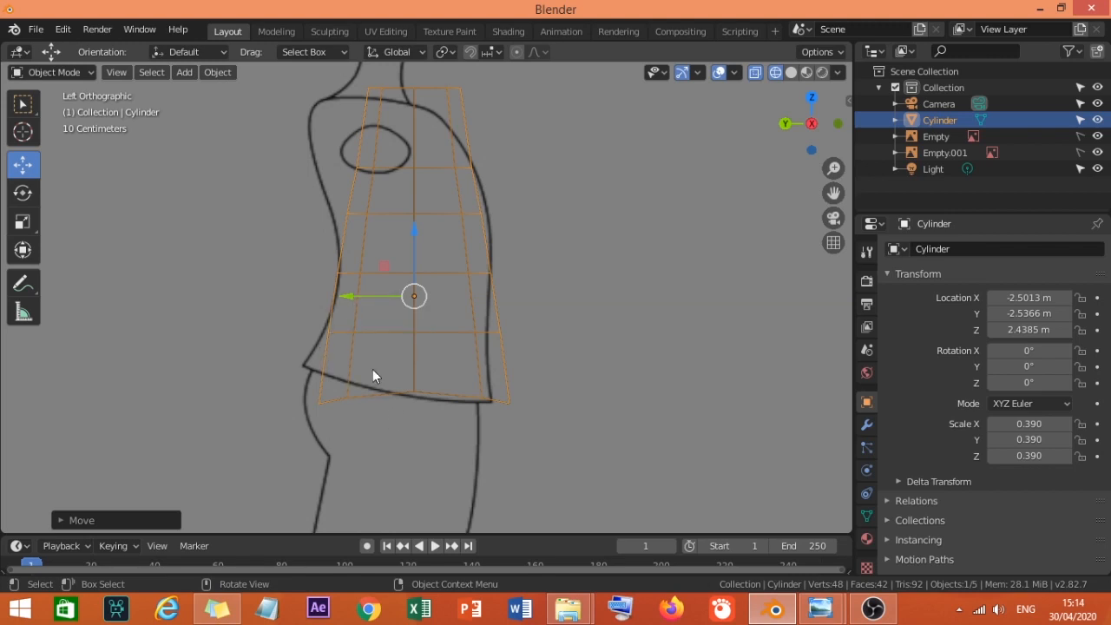
Reselect the torso cylinder and put it back into Edit Mode.
key("a")
key("a")
key("a")
left_click(377, 336)
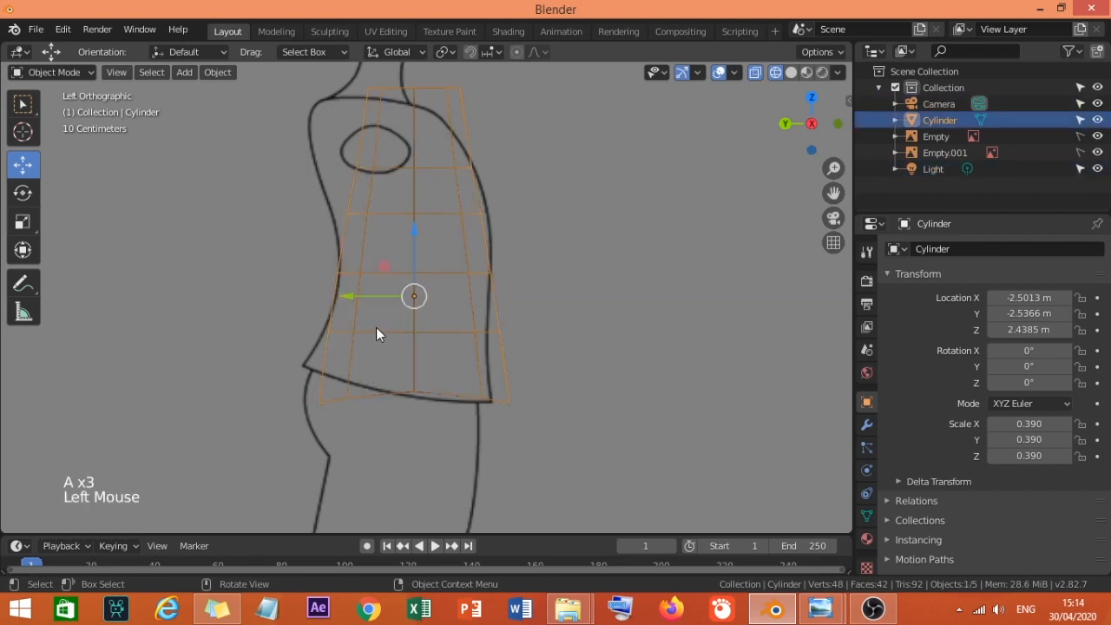
key("Tab")
left_click(287, 377)
Select the back hem vertices of the torso and move them up and back to the shirt's back hem corner.
key("a")
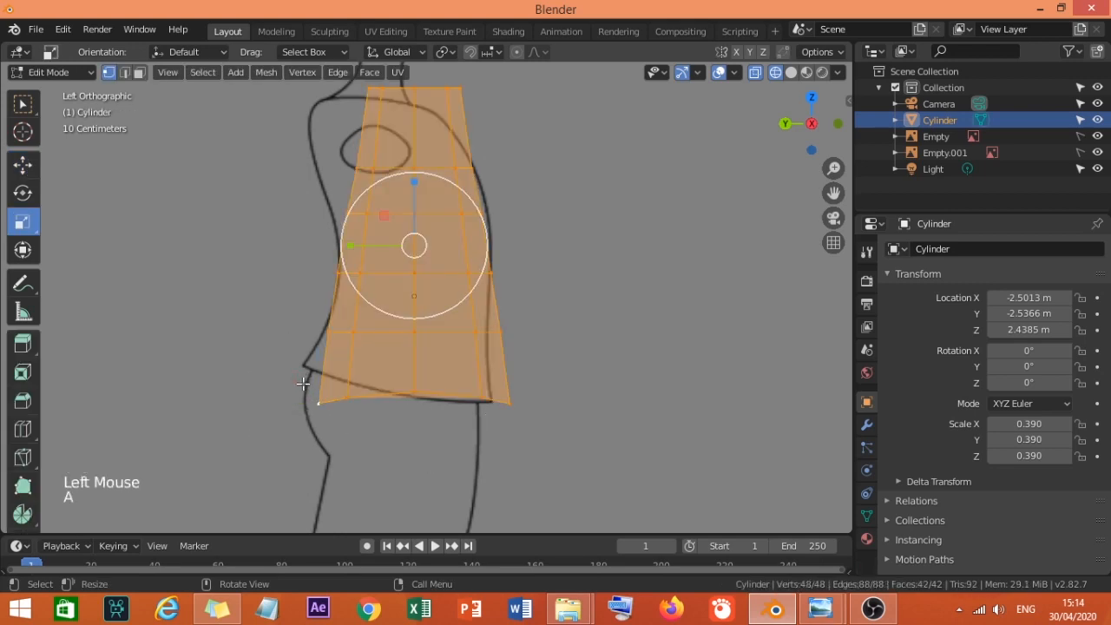
key("b")
key("Escape")
key("a")
key("a")
key("b")
left_click_drag(294, 371, 375, 406)
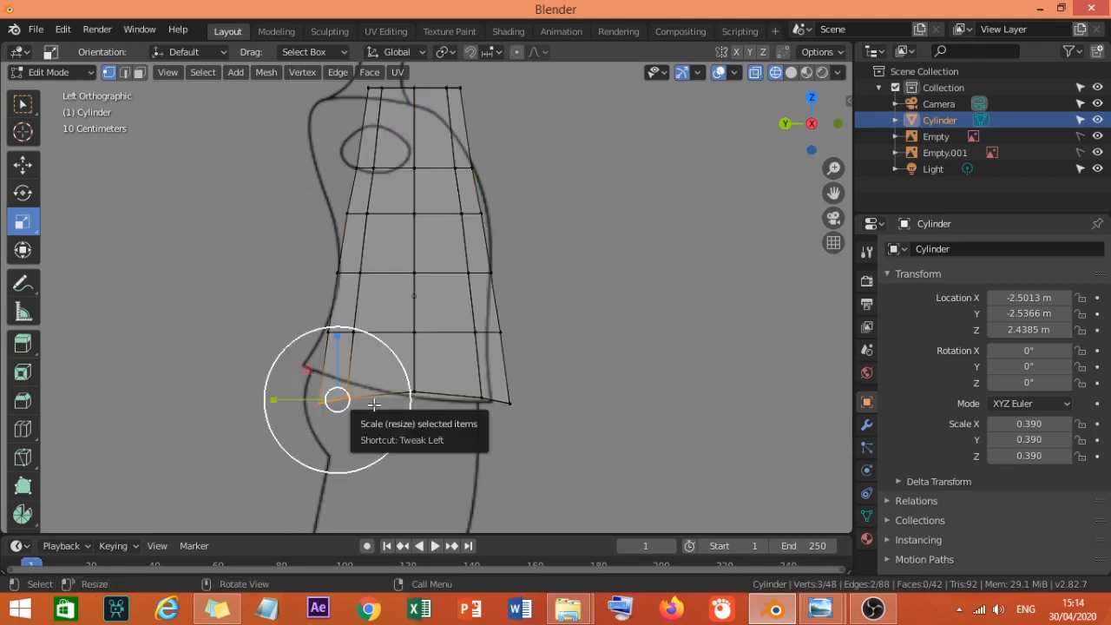
key("b")
key("Escape")
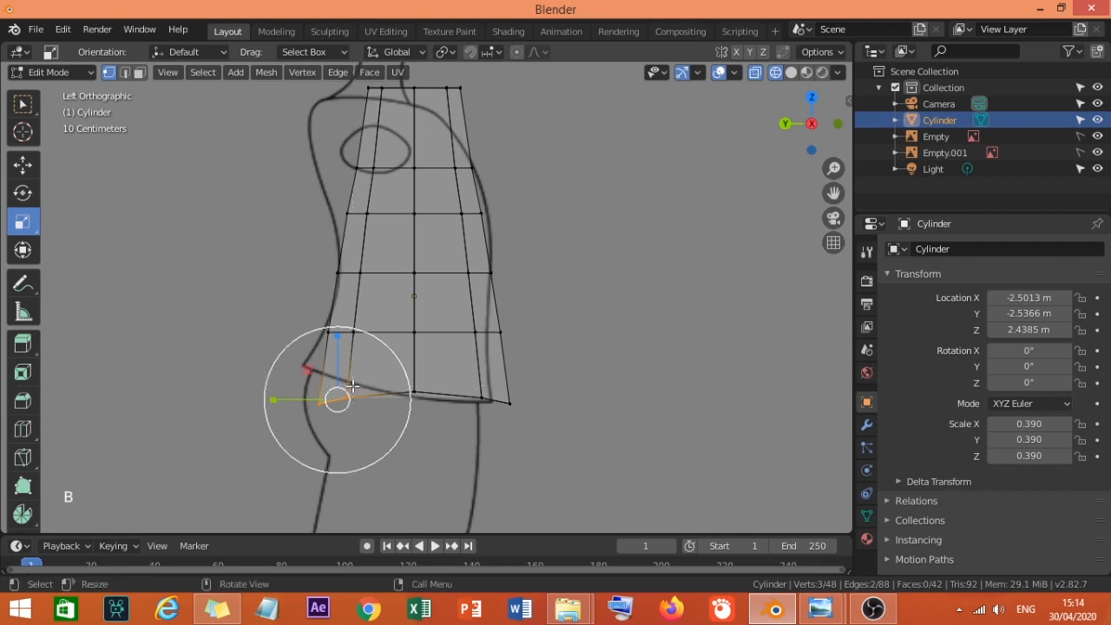
key("g")
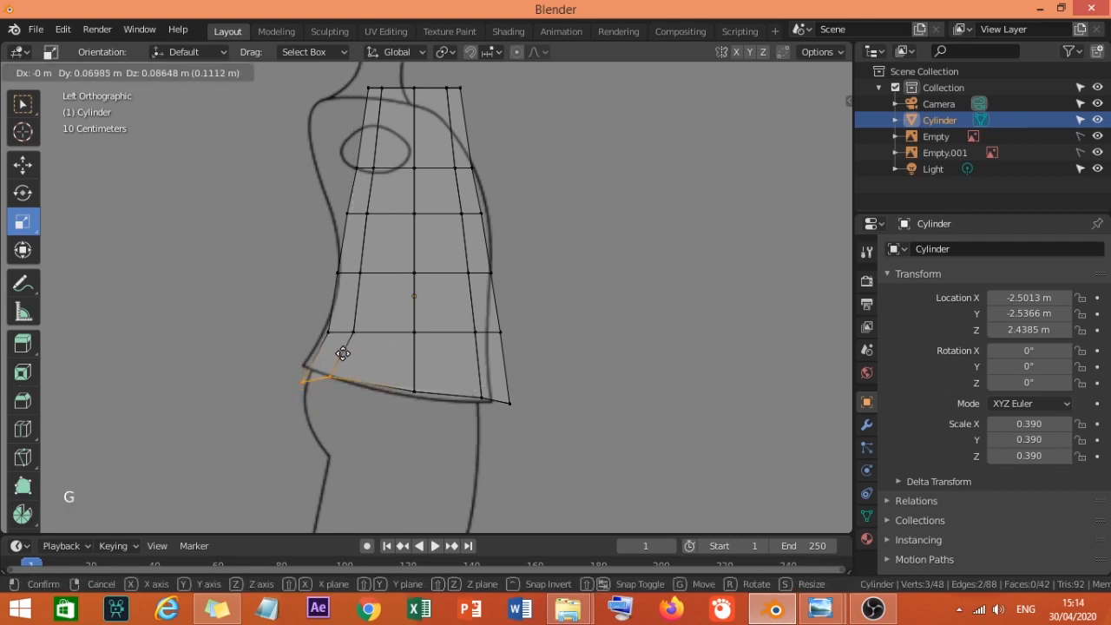
left_click(343, 345)
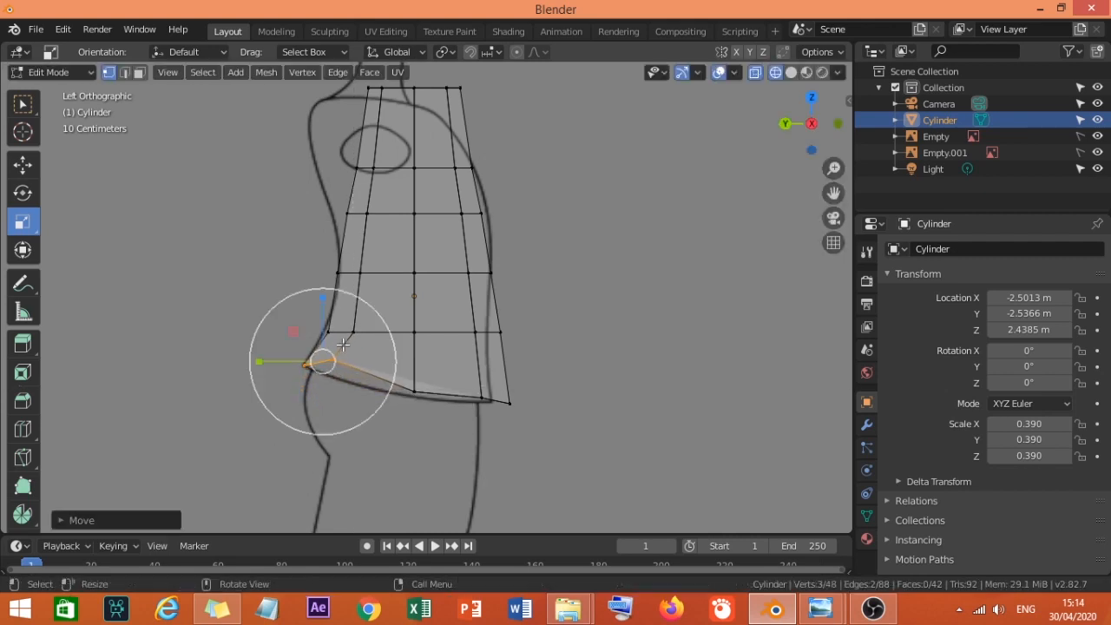
Select the pair of hem vertices just in front of the back corner and lower them onto the blueprint's hem line.
key("a")
key("a")
key("a")
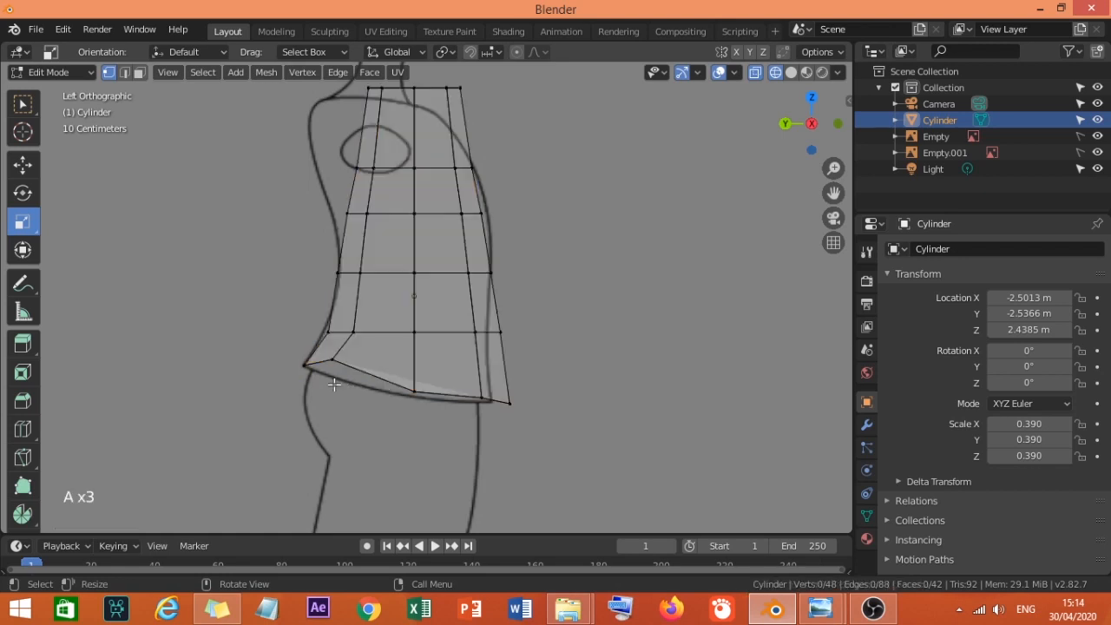
key("b")
left_click_drag(322, 379, 361, 344)
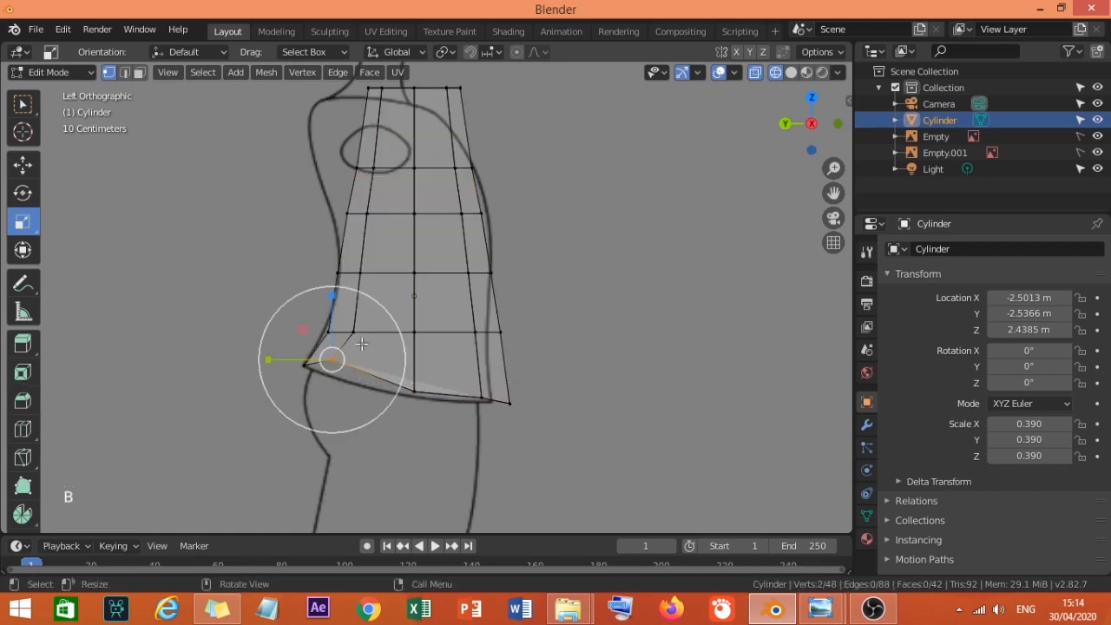
left_click(22, 164)
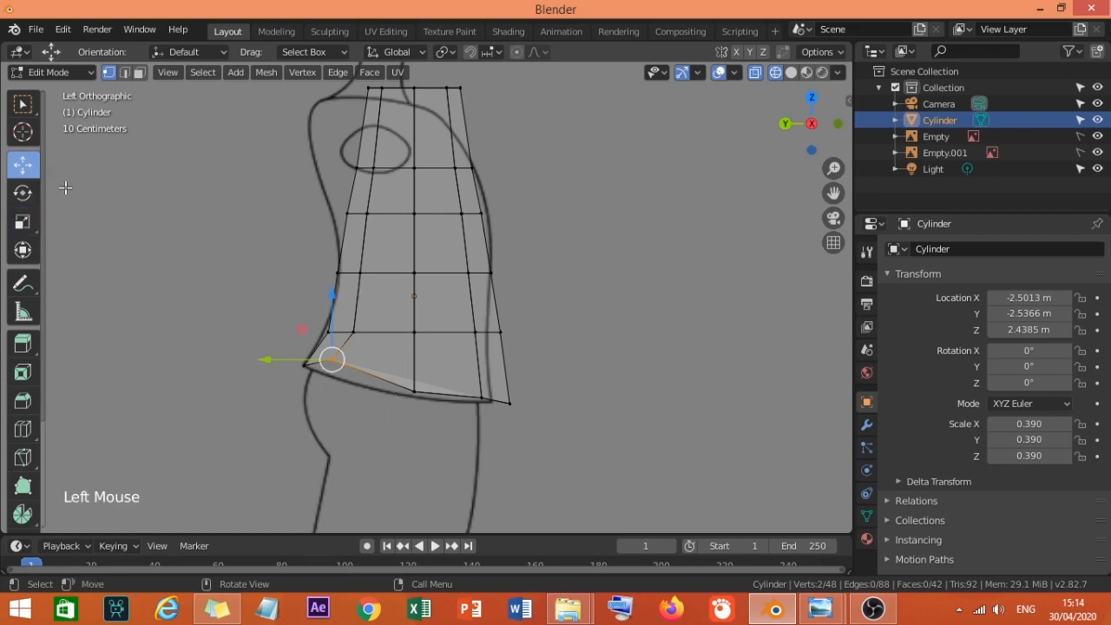
left_click_drag(326, 307, 316, 347)
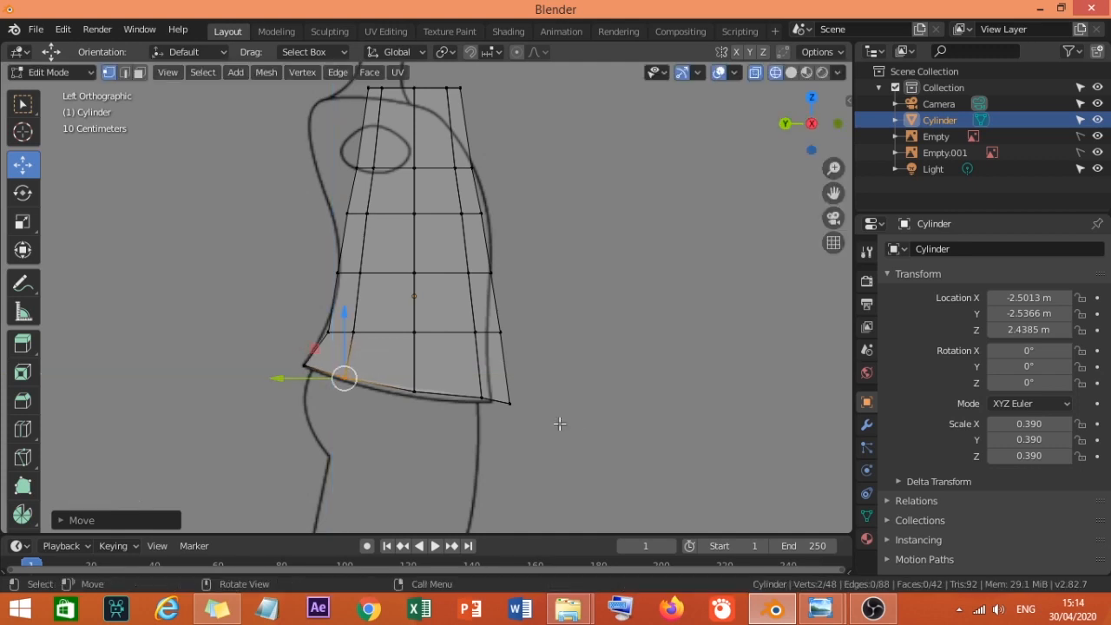
Select the front hem vertices and move them back onto the shirt's front hem corner.
key("a")
key("a")
key("a")
key("b")
left_click_drag(460, 424, 530, 385)
left_click_drag(461, 371, 448, 401)
Select the pair of hem vertices just behind the front corner and lower them about 0.007 m onto the hem line.
key("a")
left_click(461, 396)
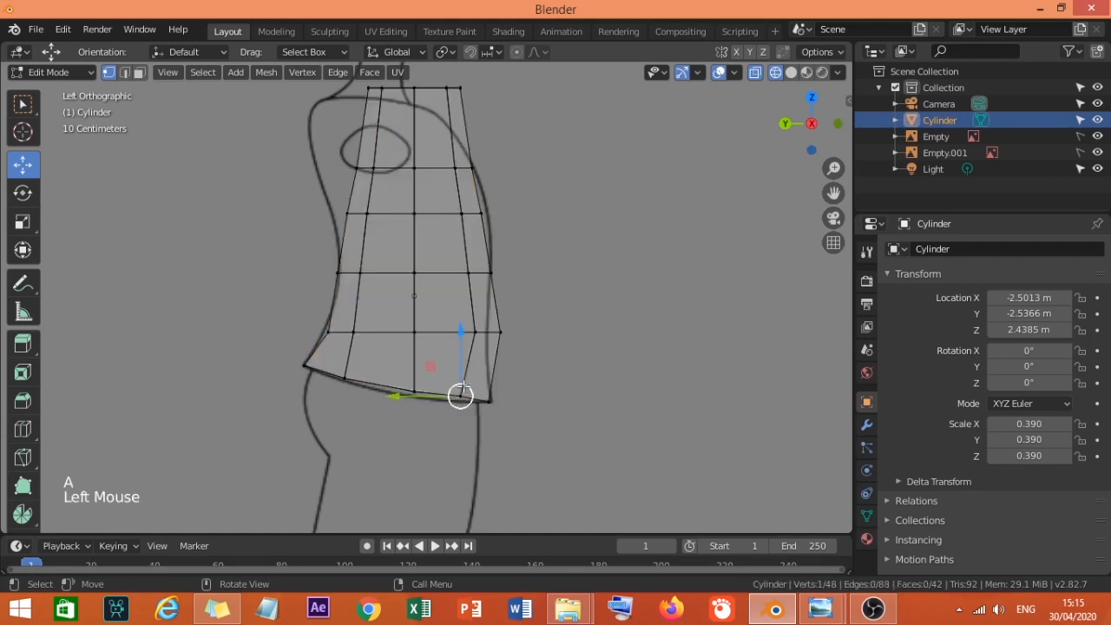
left_click(460, 395, "shift")
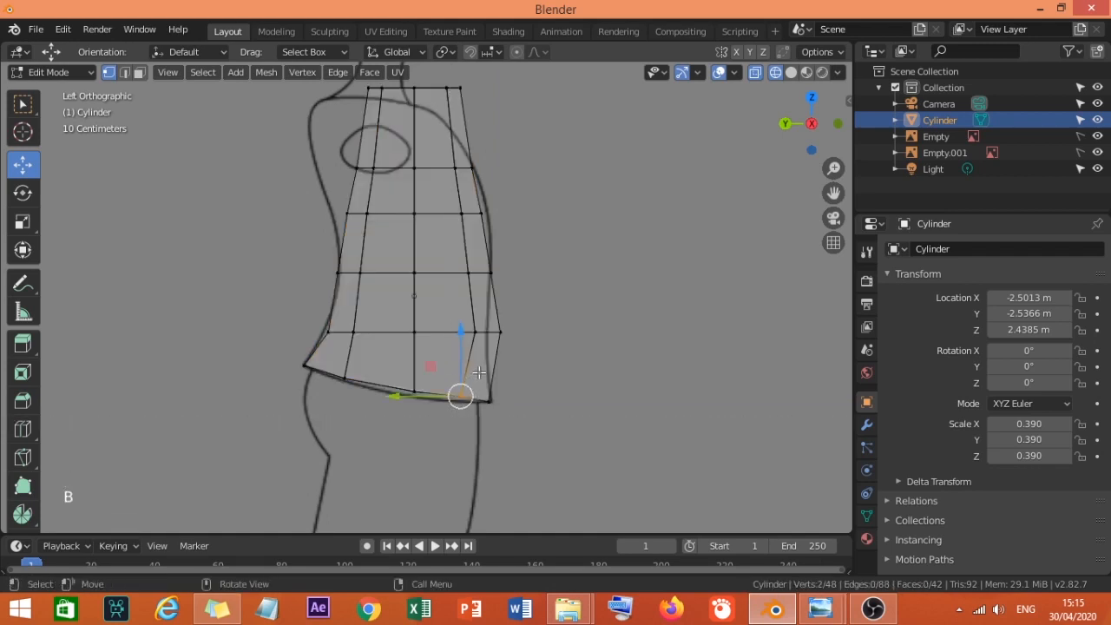
key("g")
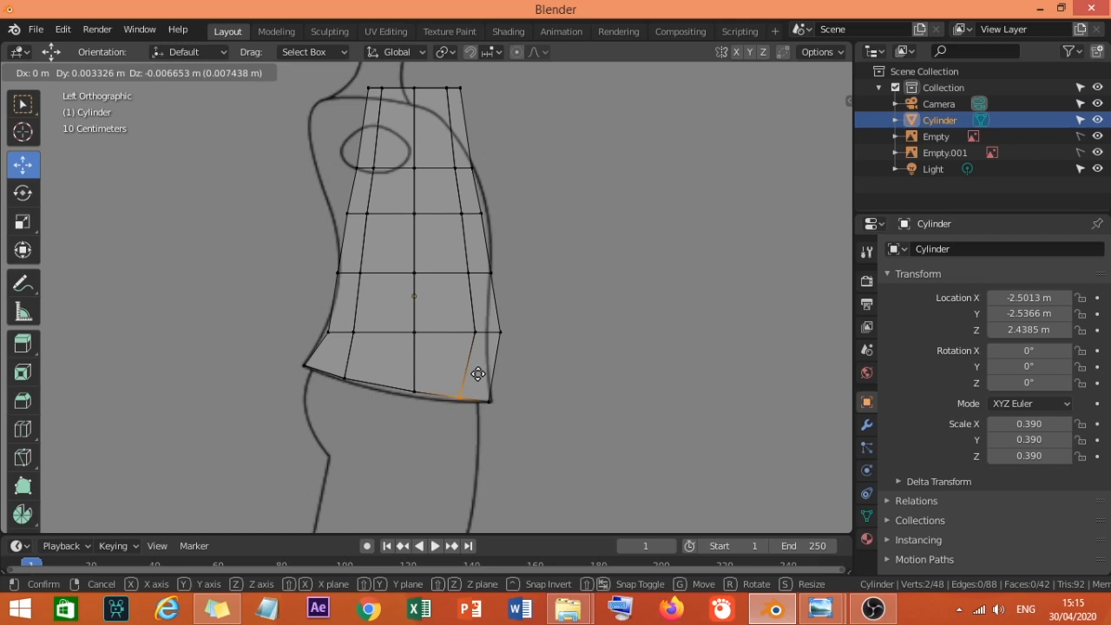
left_click(477, 373)
Select the front vertices of the loop above the hem and move them along Y onto the shirt's front outline.
key("a")
key("a")
key("a")
key("g")
left_click_drag(526, 316, 464, 348)
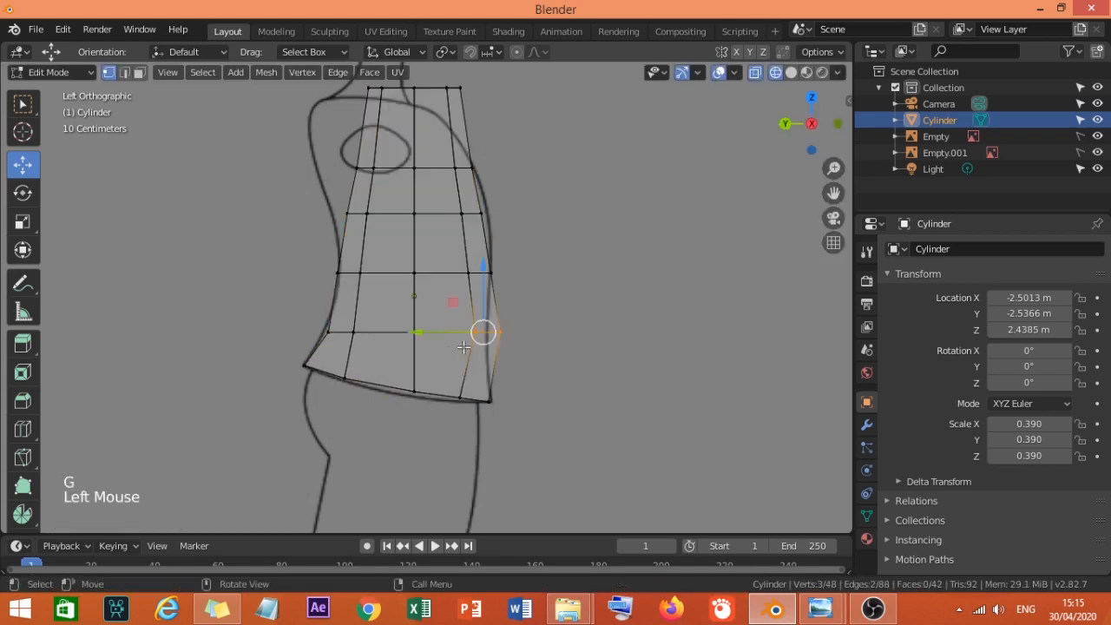
key("g")
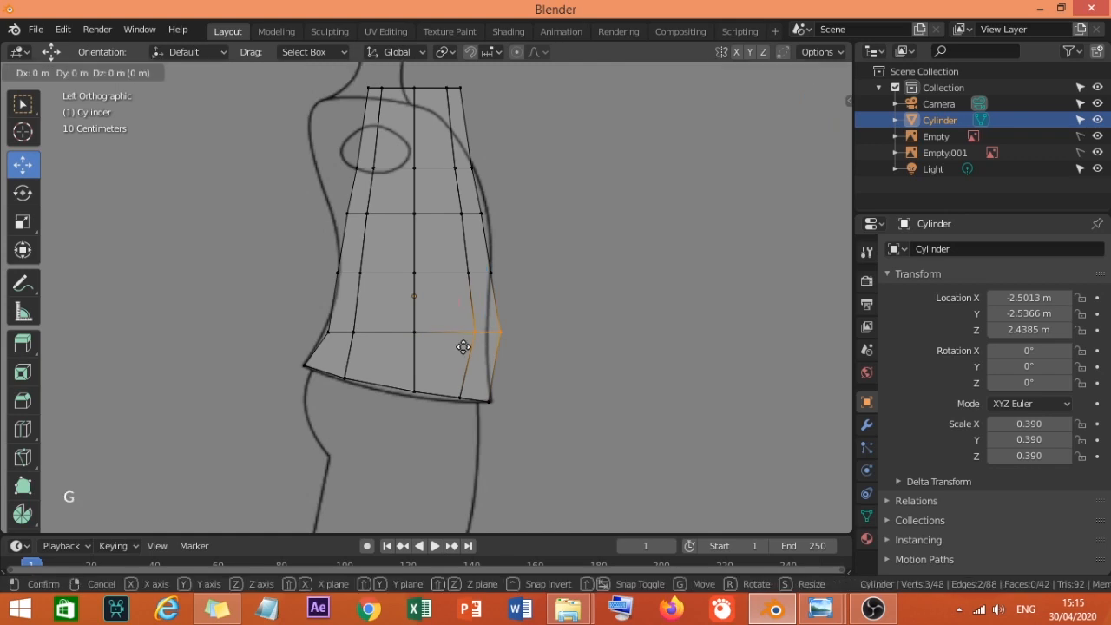
key("y")
left_click(449, 340)
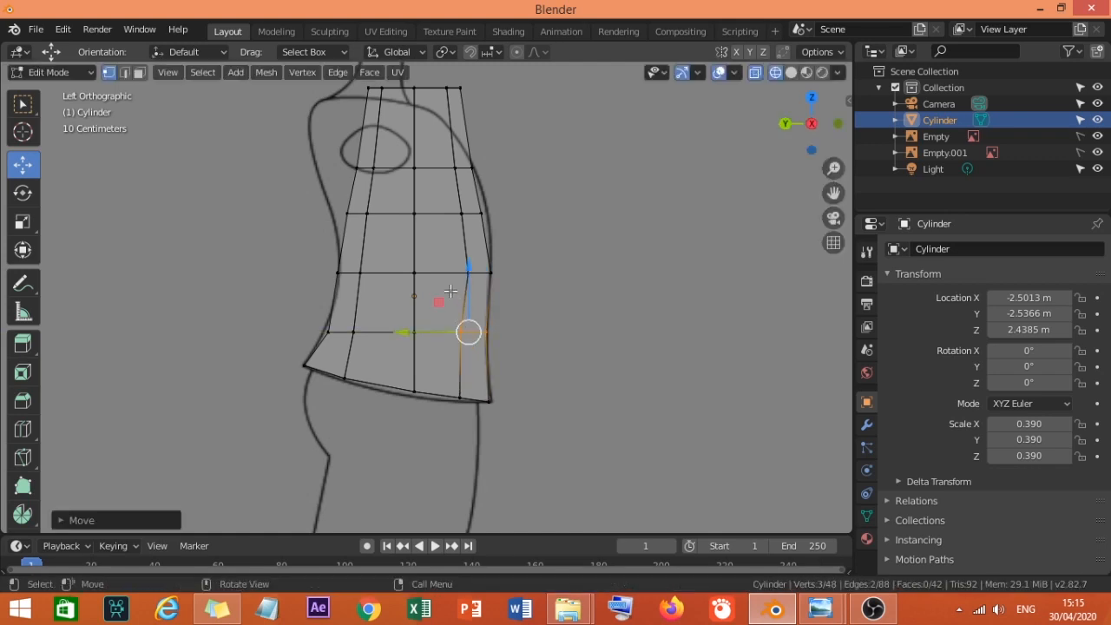
Select the inner front pair of vertices on the waist loop and move it about 0.02 m along Y.
scroll(451, 291, "up", 1)
middle_click_drag(450, 272, 464, 360, "shift")
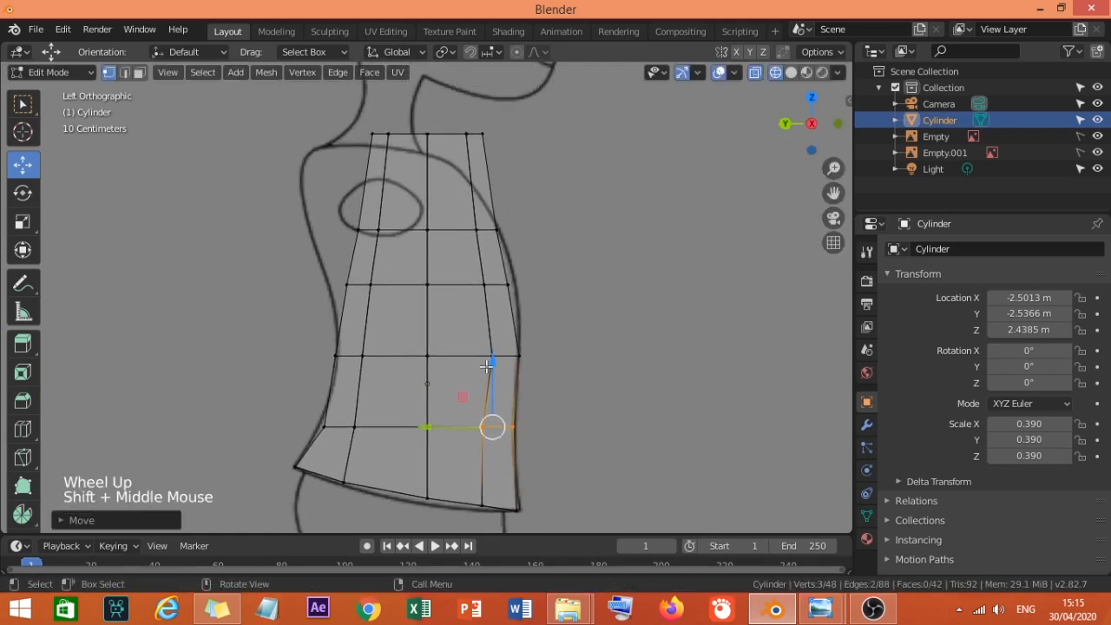
key("b")
left_click_drag(473, 373, 505, 339)
key("a")
key("a")
key("a")
key("g")
left_click(505, 341)
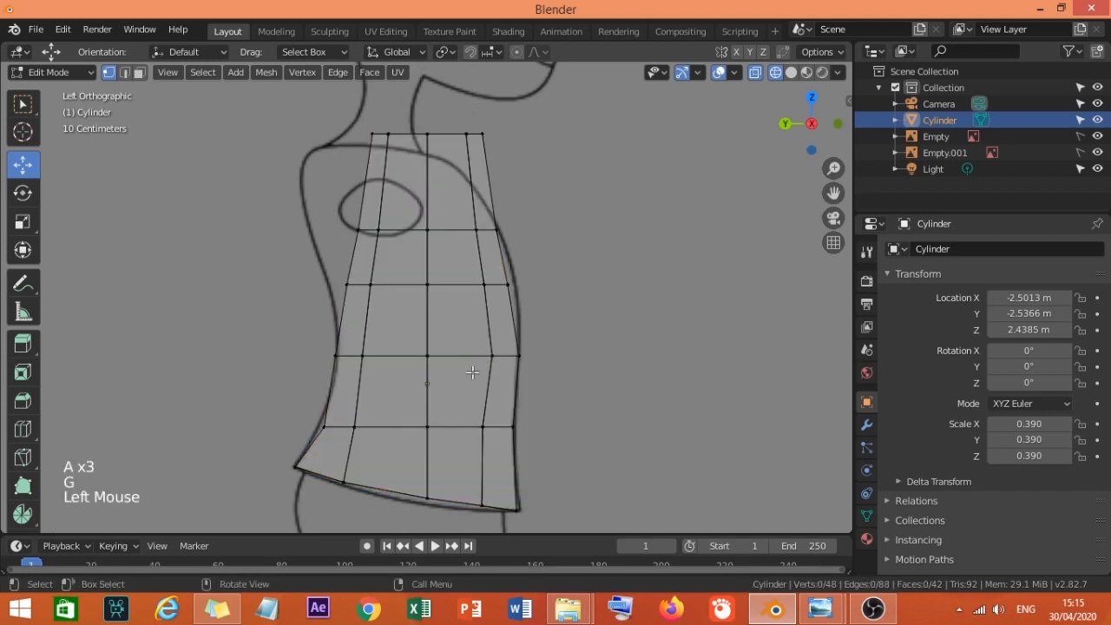
key("g")
key("y")
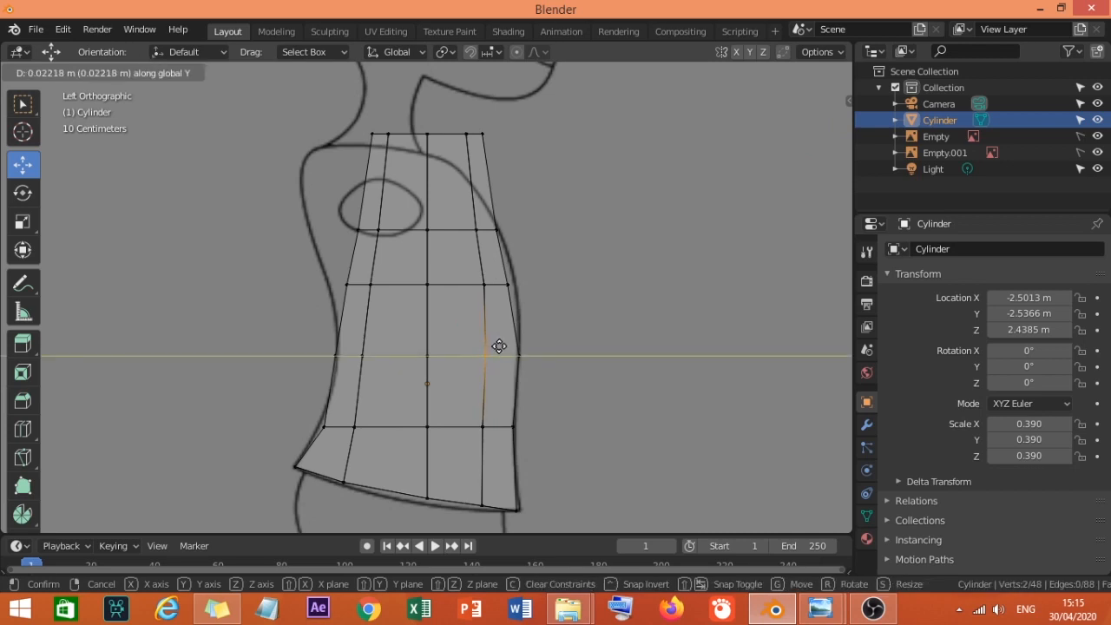
left_click(500, 347)
Move the front vertices of the loop below the armhole along Y onto the shirt's chest outline.
middle_click_drag(424, 321, 432, 358, "shift")
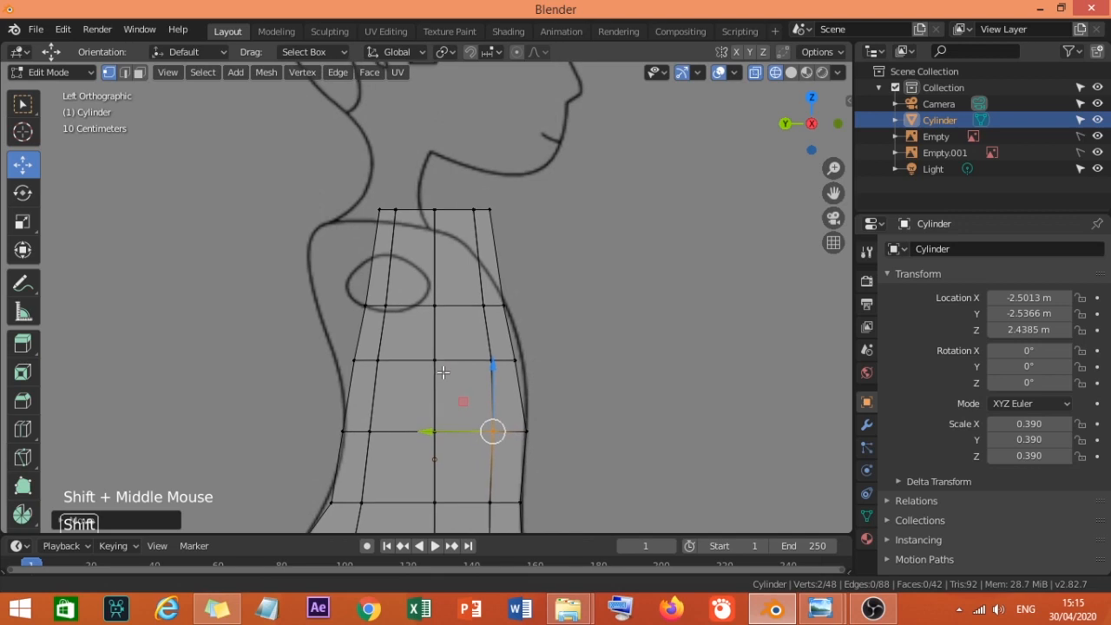
key("a")
key("a")
key("a")
key("g")
left_click(519, 365)
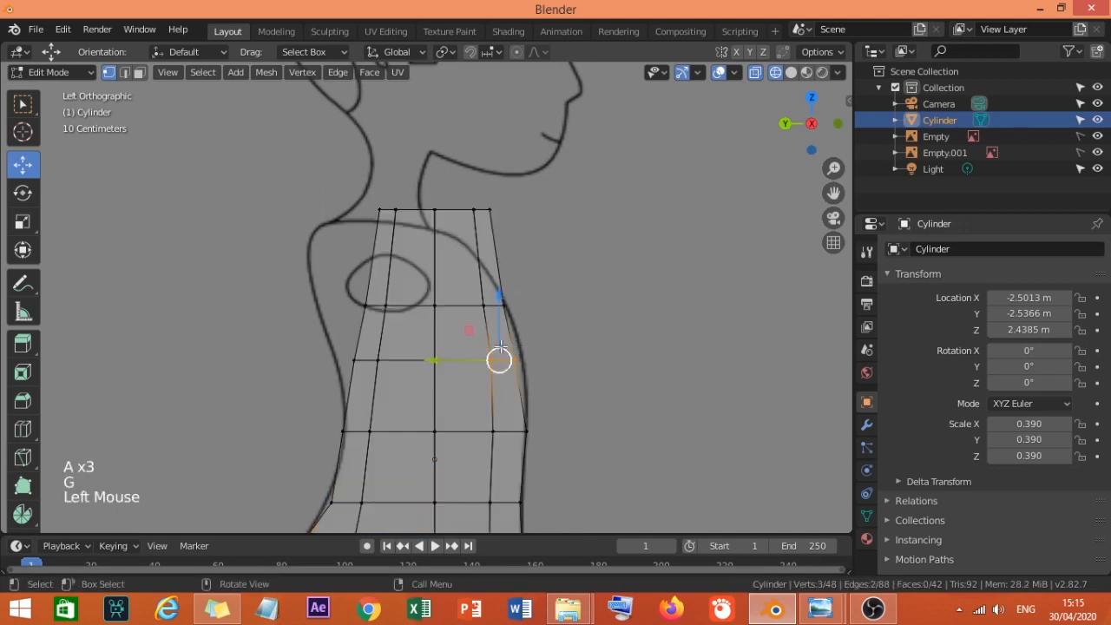
key("g")
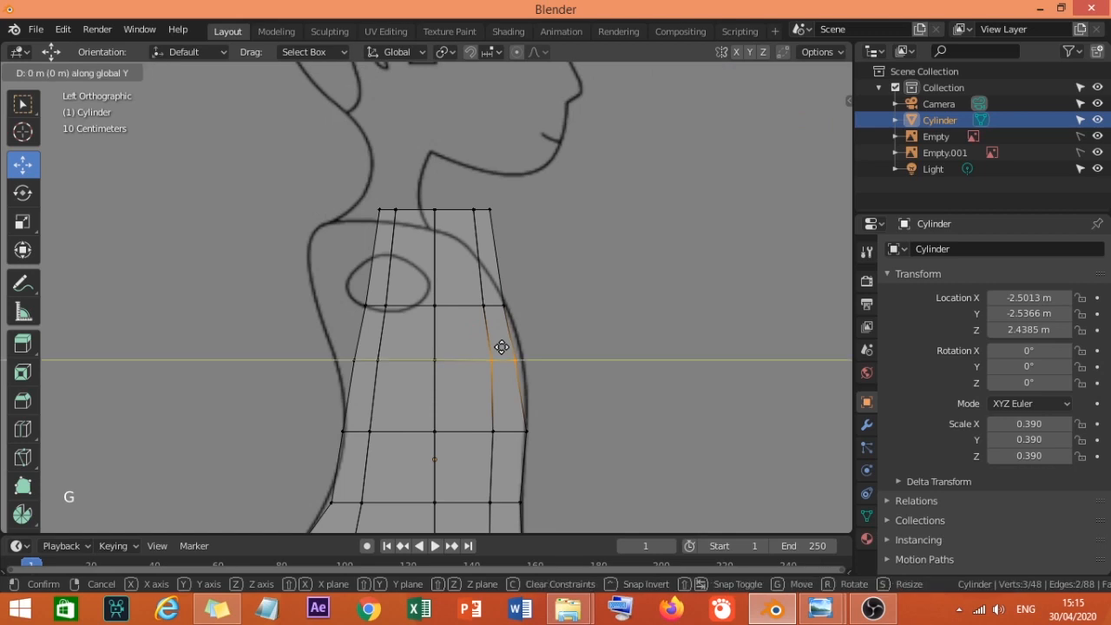
left_click(502, 348)
Move the back vertices of the loop below the armhole along Y onto the shirt's back outline.
key("a")
key("a")
key("a")
key("g")
left_click(345, 338)
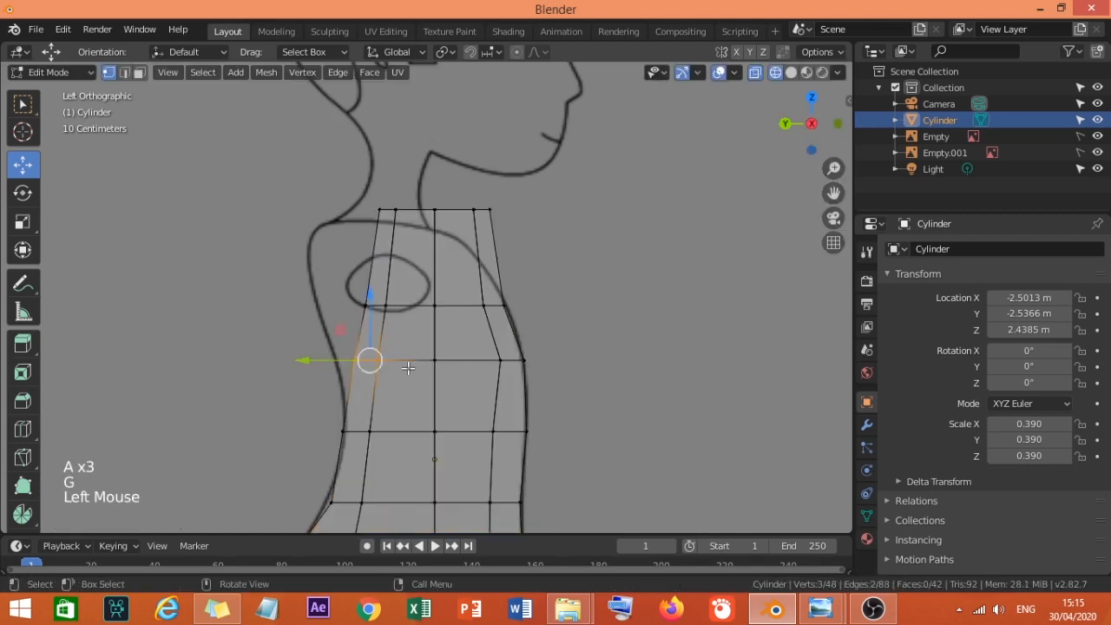
key("g")
key("y")
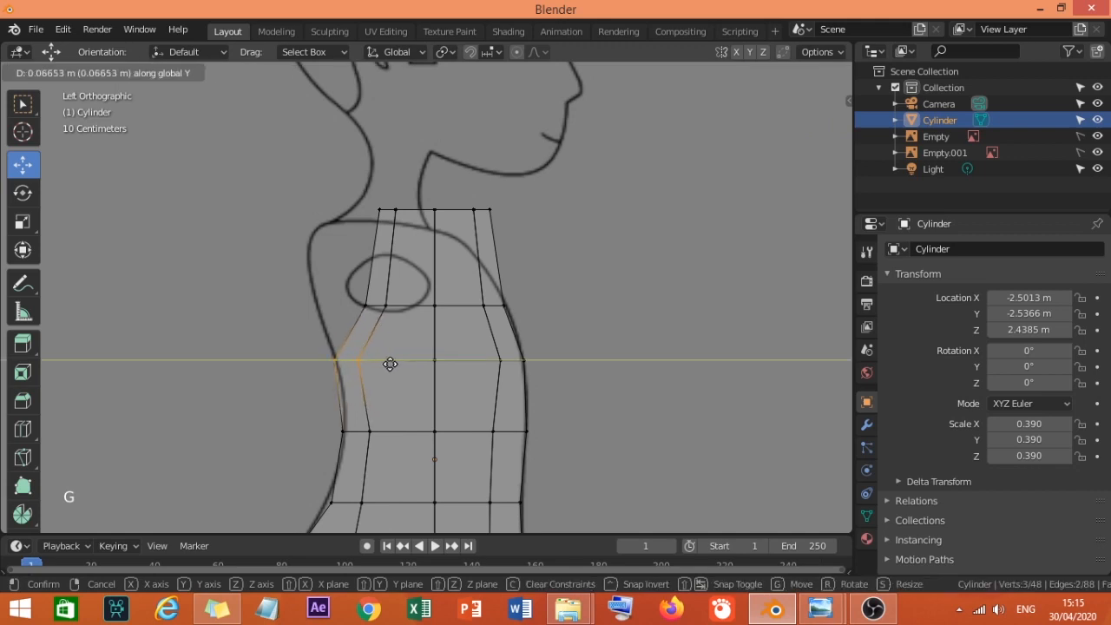
left_click(392, 363)
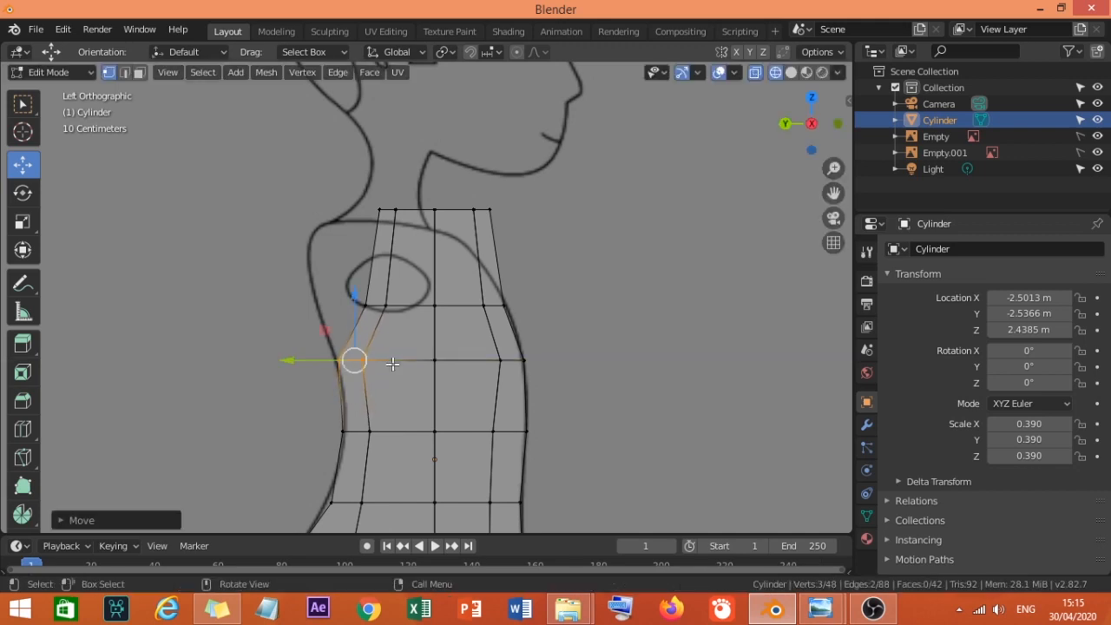
key("a")
key("a")
key("a")
key("g")
left_click_drag(359, 287, 406, 318)
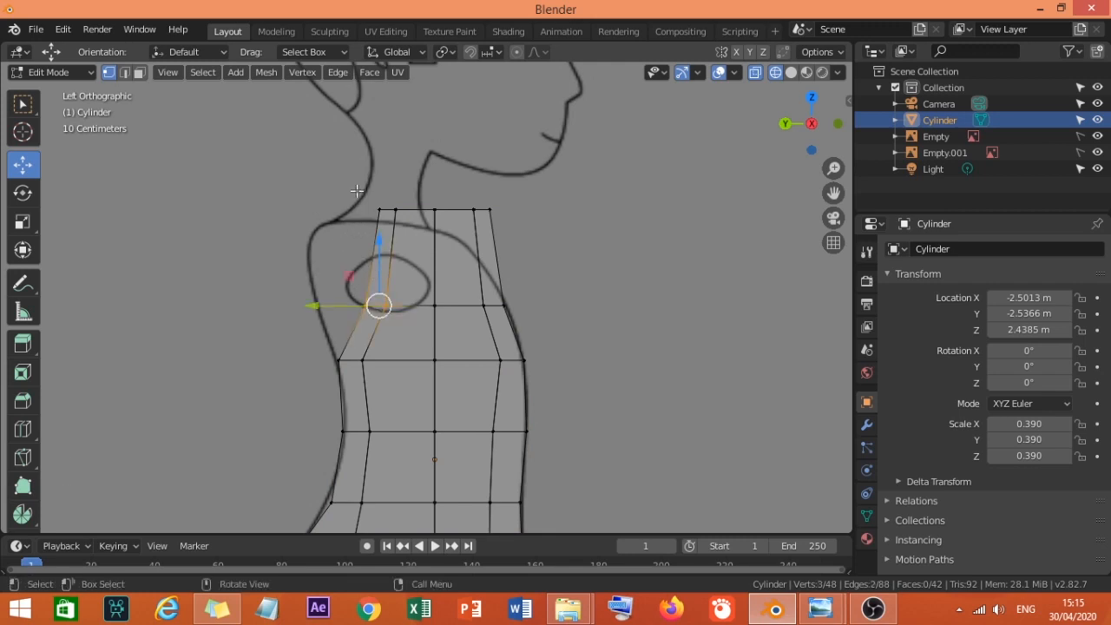
Select the torso's entire top loop and move it down and back onto the shirt's neckline.
key("a")
key("a")
key("a")
key("b")
left_click_drag(359, 194, 558, 261)
key("g")
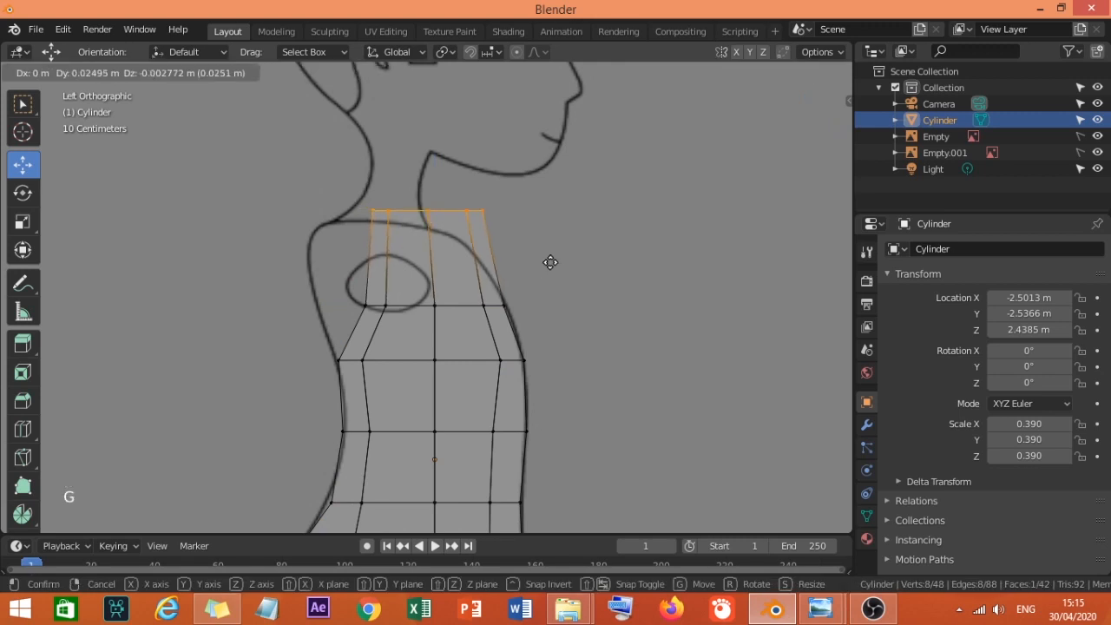
left_click(506, 271)
Rotate the top loop about 3° to match the neckline's slope and shift it slightly forward along the outline.
key("r")
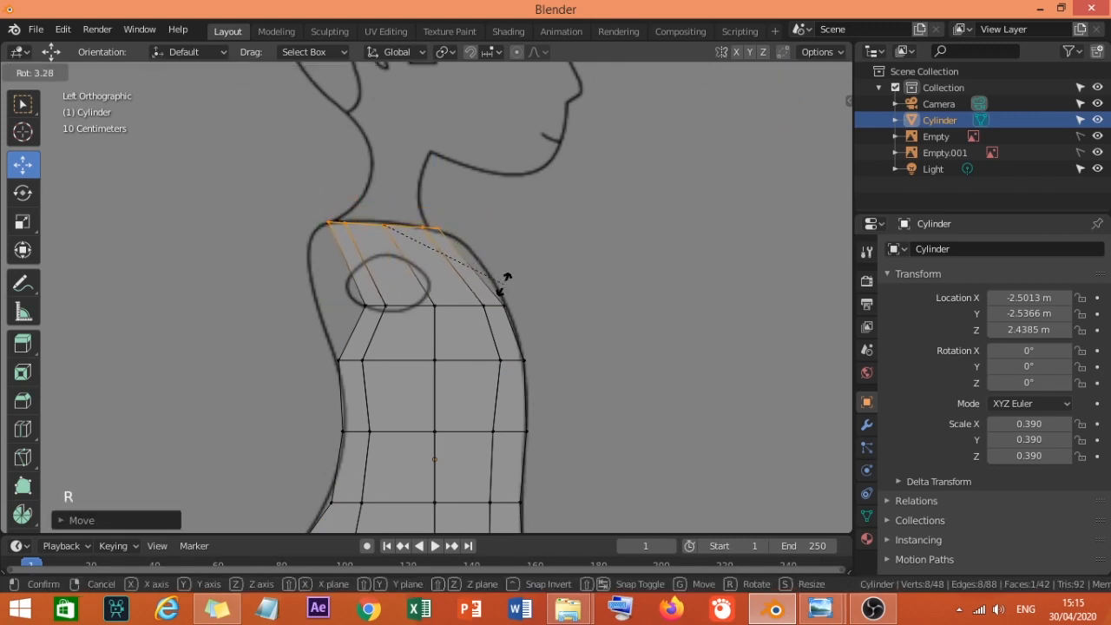
left_click(505, 286)
key("g")
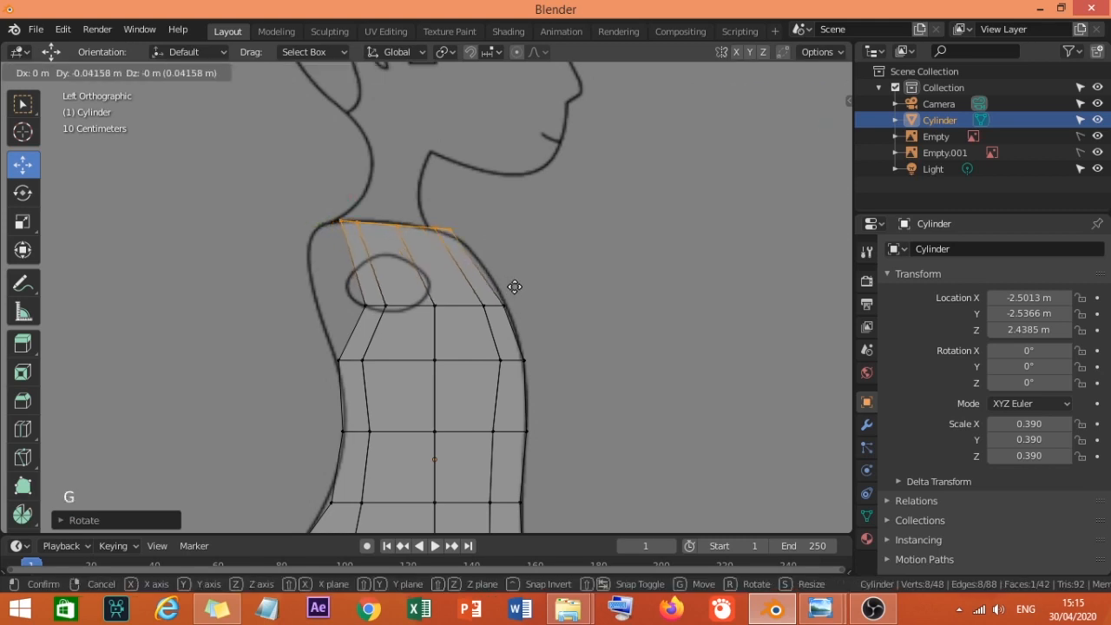
left_click(508, 287)
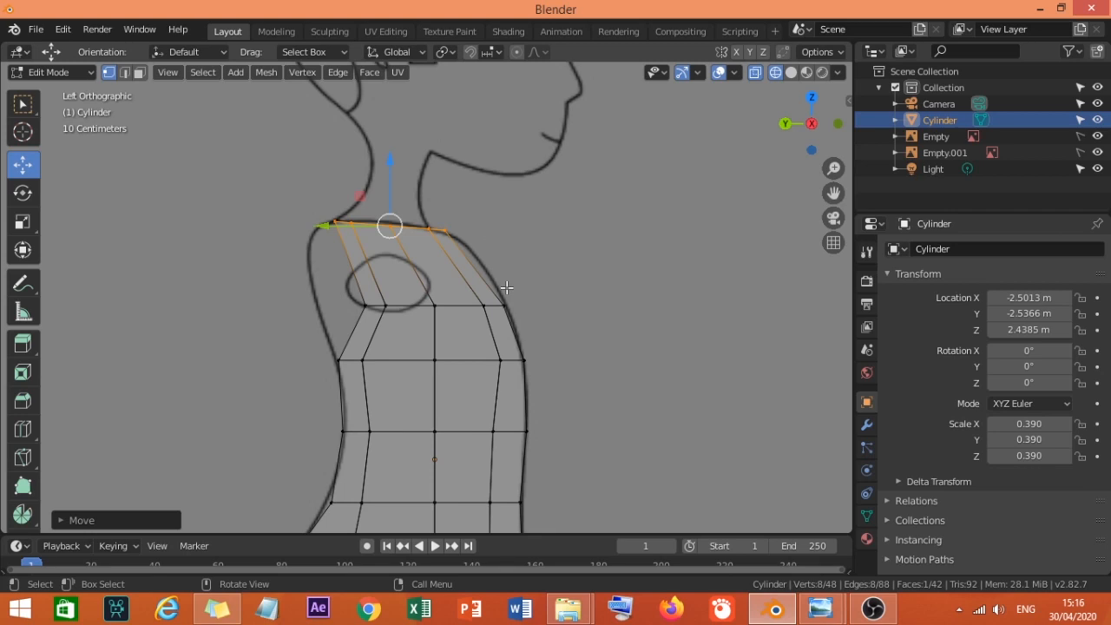
Select the whole loop at armhole height and move it about 0.067 m along Y and 0.022 m along Z.
key("a")
key("a")
key("a")
key("g")
left_click_drag(335, 277, 535, 331)
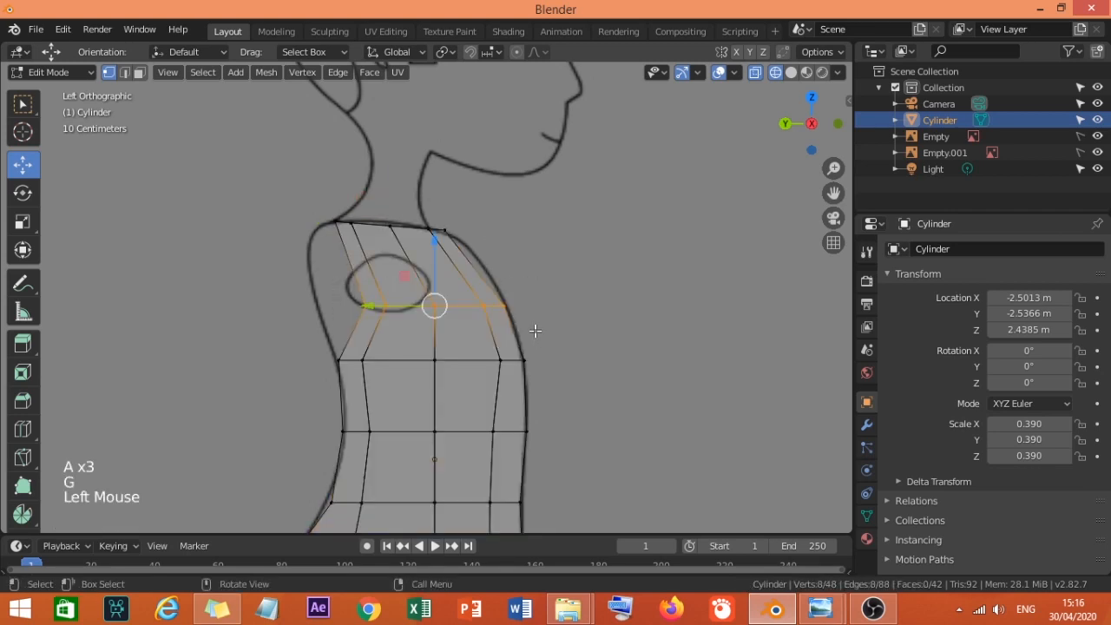
key("g")
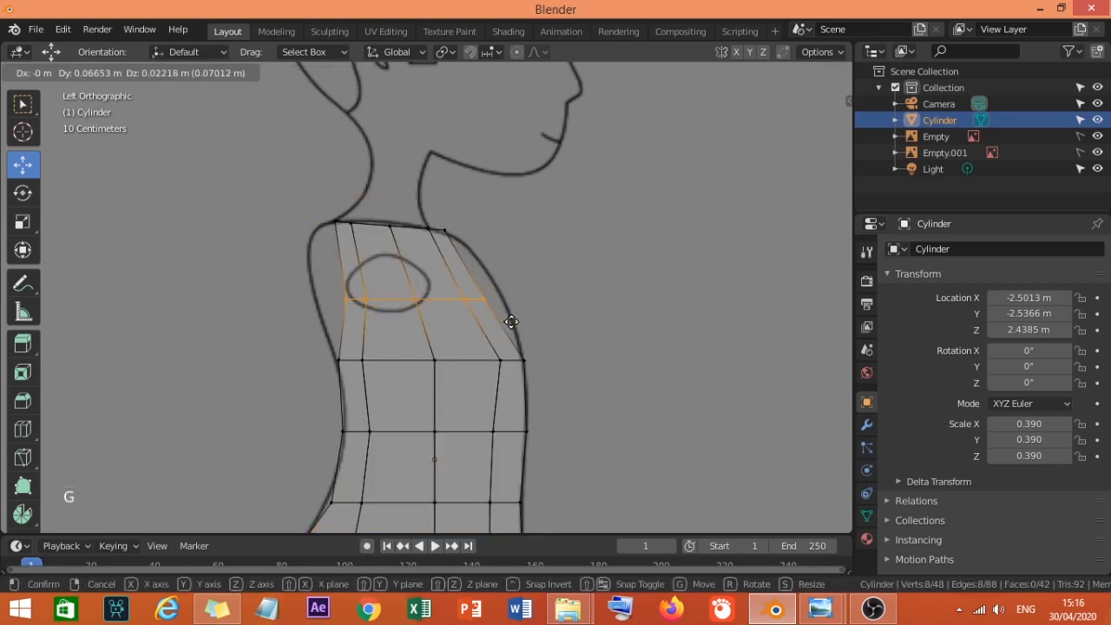
left_click(511, 322)
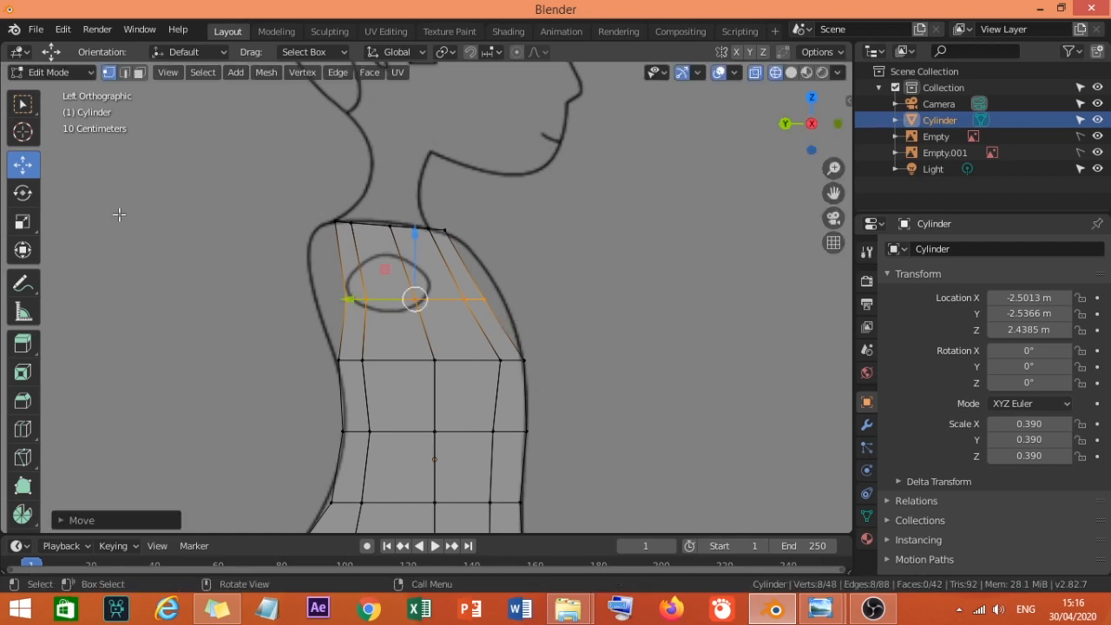
Scale the armhole loop wider along Y to span the shirt outline and nudge it about 0.017 m toward the back.
left_click(24, 227)
left_click_drag(349, 300, 323, 298)
key("g")
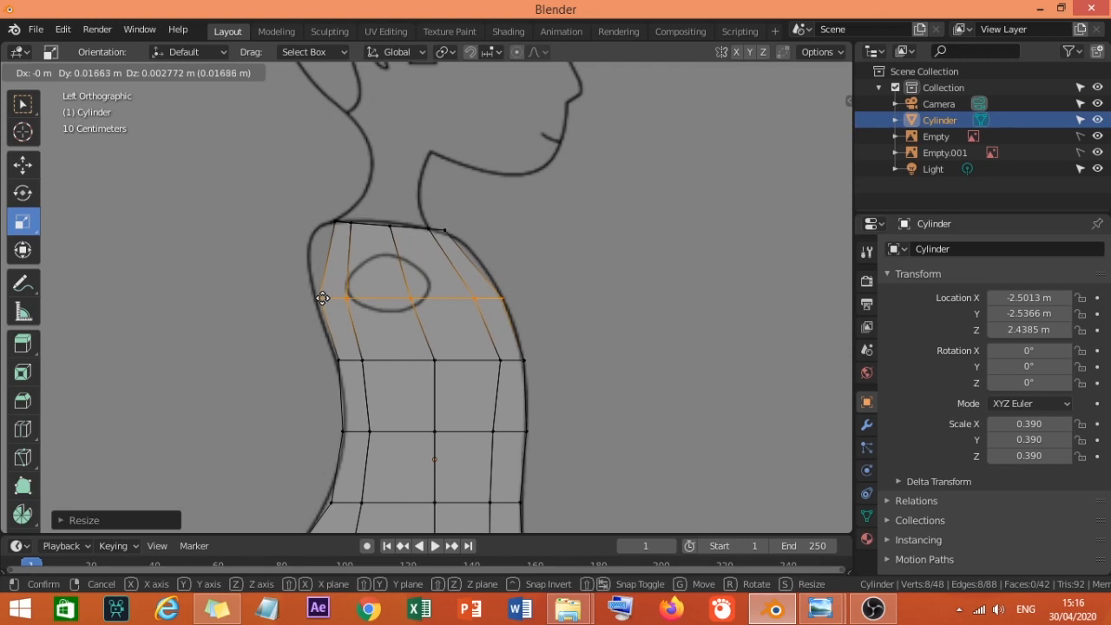
left_click(322, 298)
scroll(412, 295, "down", 2)
scroll(412, 297, "up", 2)
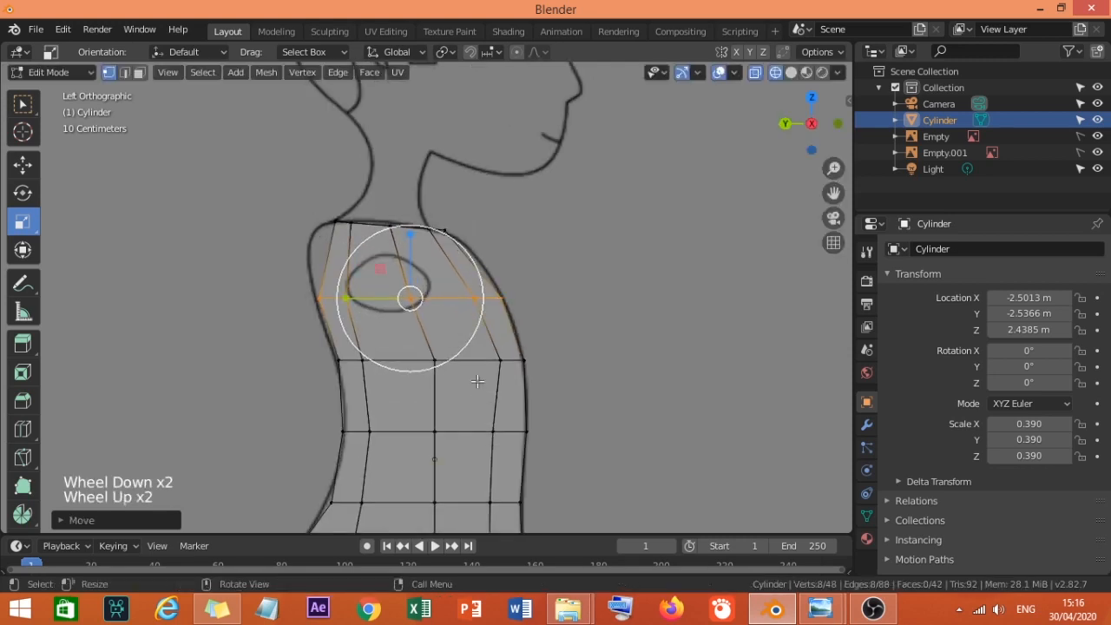
scroll(494, 395, "up", 1)
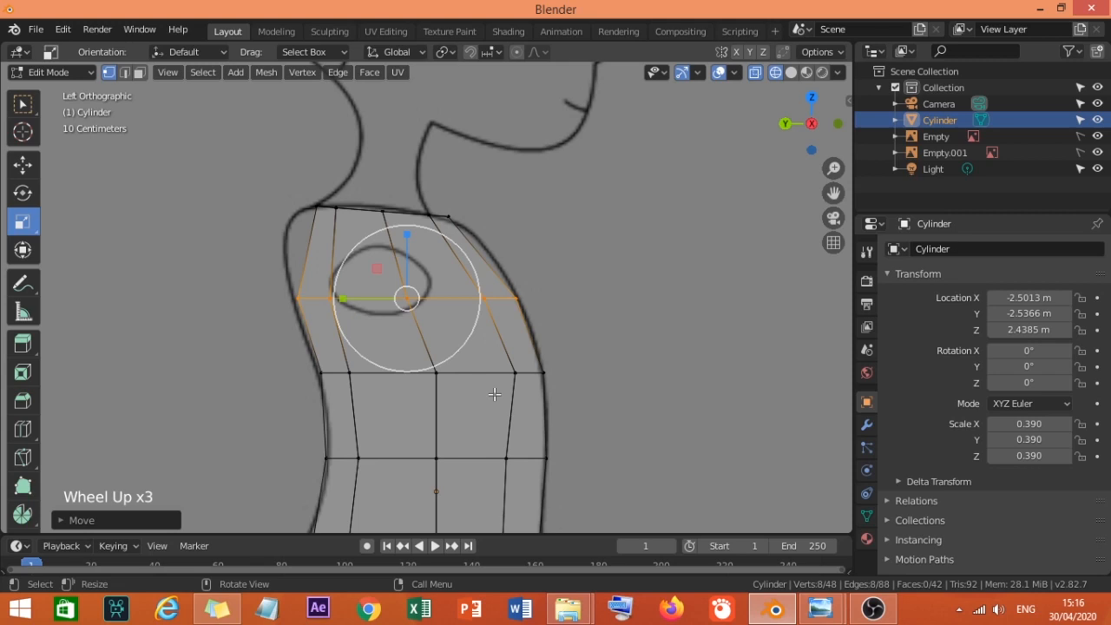
In the front view, move the armhole loop down along Z until its ends meet the shirt's underarm corners.
scroll(494, 394, "down", 2)
scroll(494, 394, "up", 1)
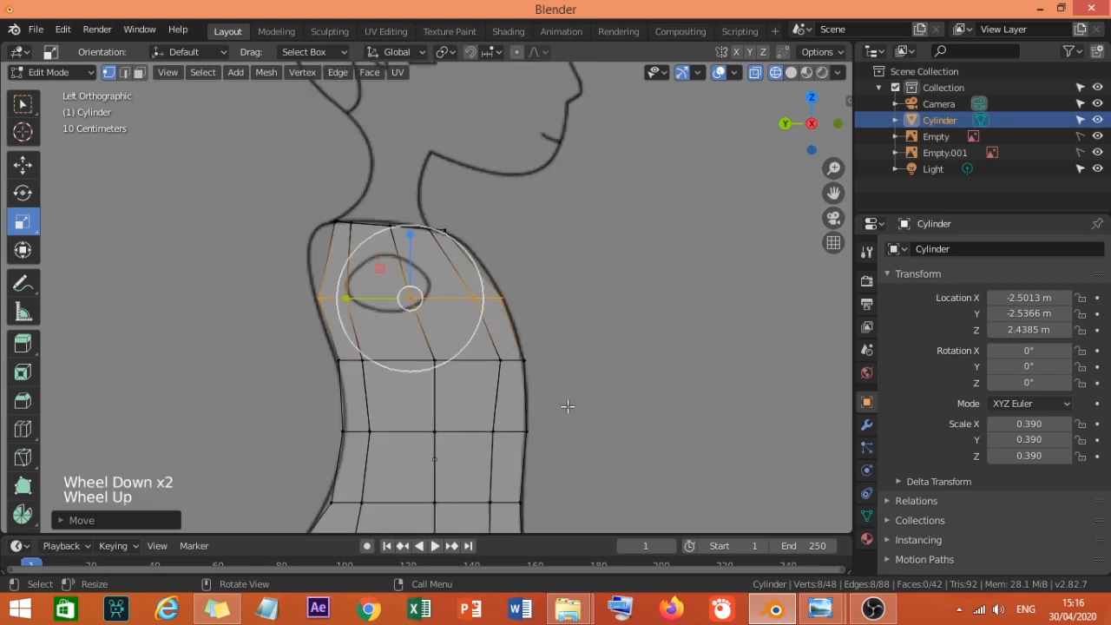
middle_click_drag(568, 406, 408, 405)
scroll(556, 406, "down", 5)
scroll(362, 401, "down", 1)
key("grave")
left_click(364, 374)
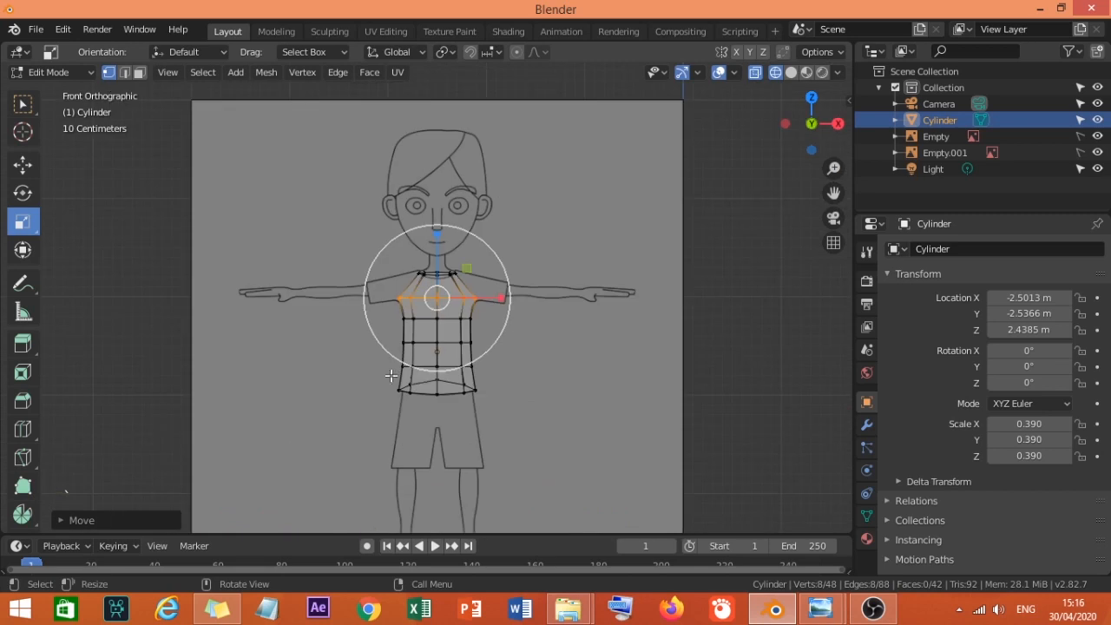
scroll(452, 356, "up", 4)
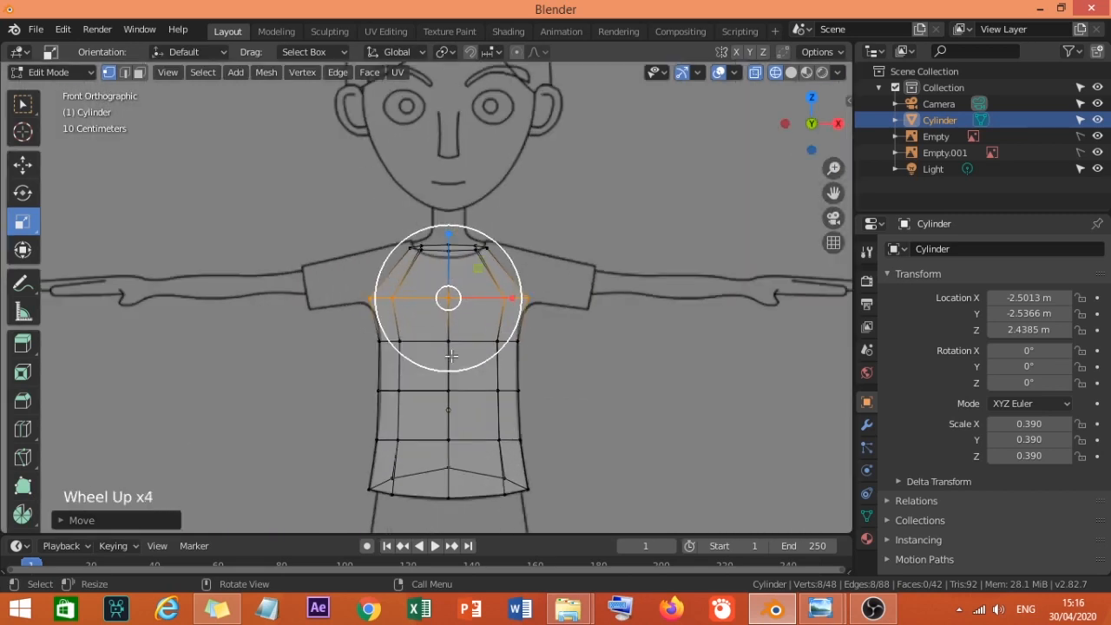
scroll(452, 356, "down", 2)
scroll(520, 282, "up", 4)
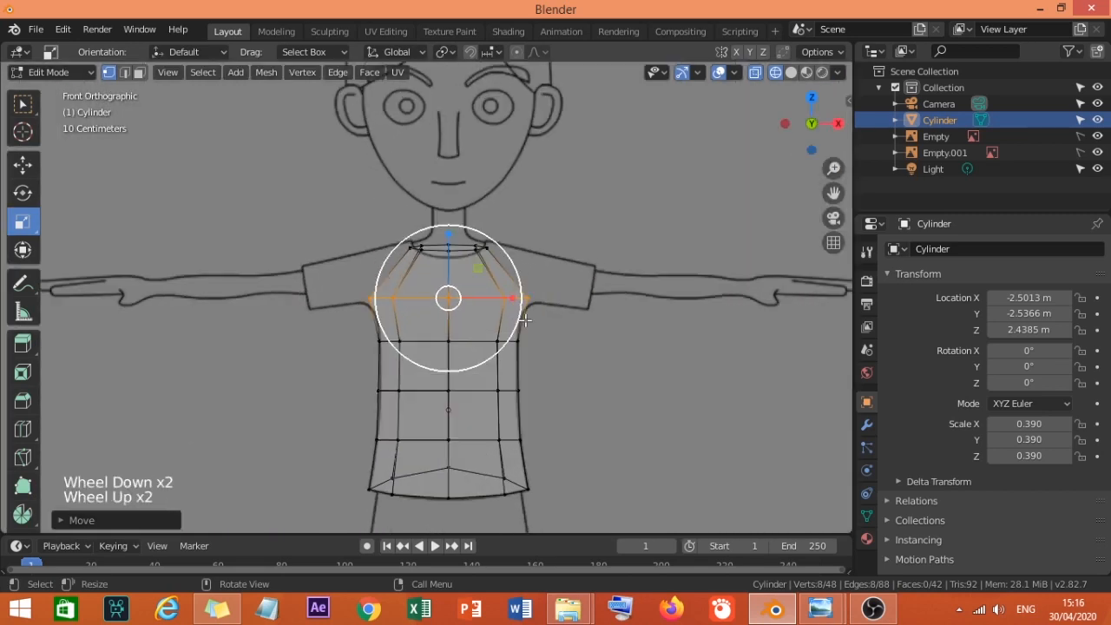
scroll(519, 282, "up", 2)
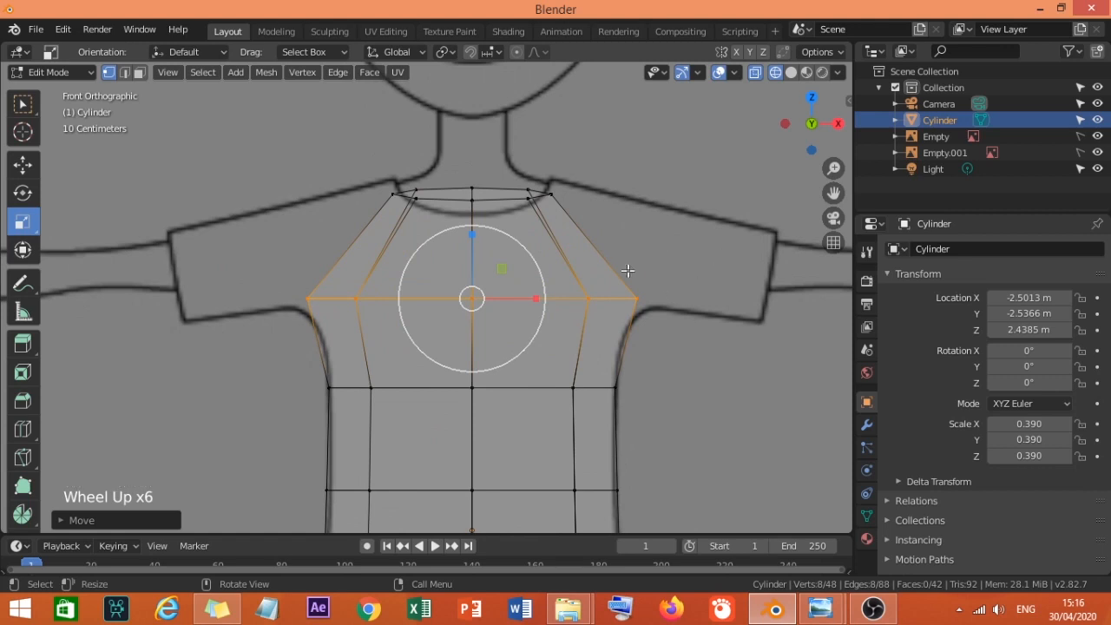
key("g")
key("z")
left_click(546, 308)
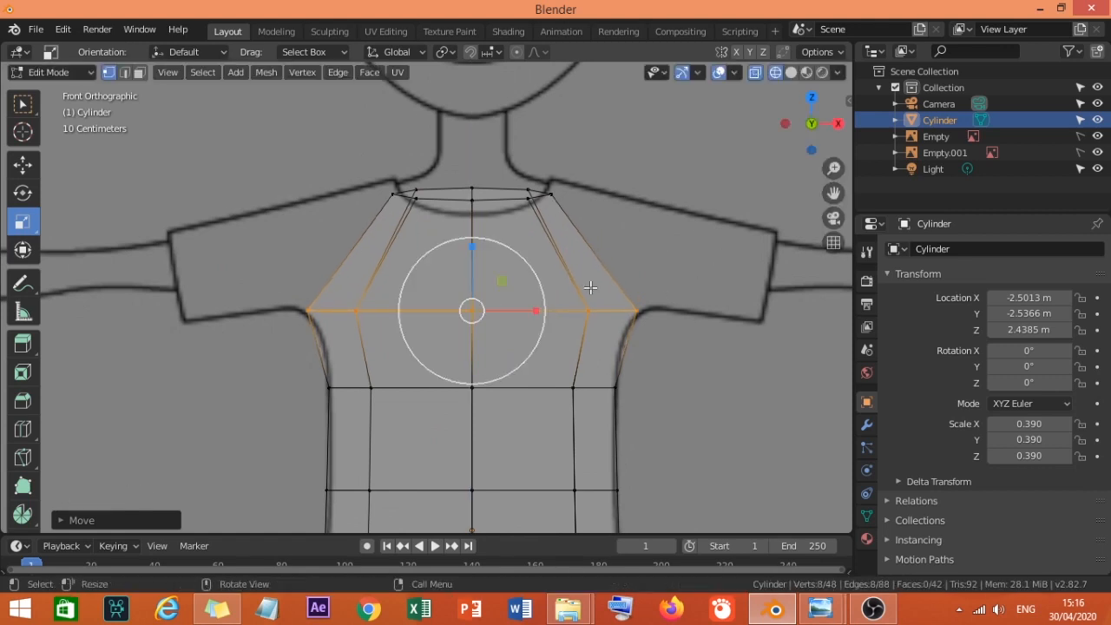
Select all torso faces on the −X side of the centre line in the front view and delete those faces.
scroll(587, 275, "down", 5)
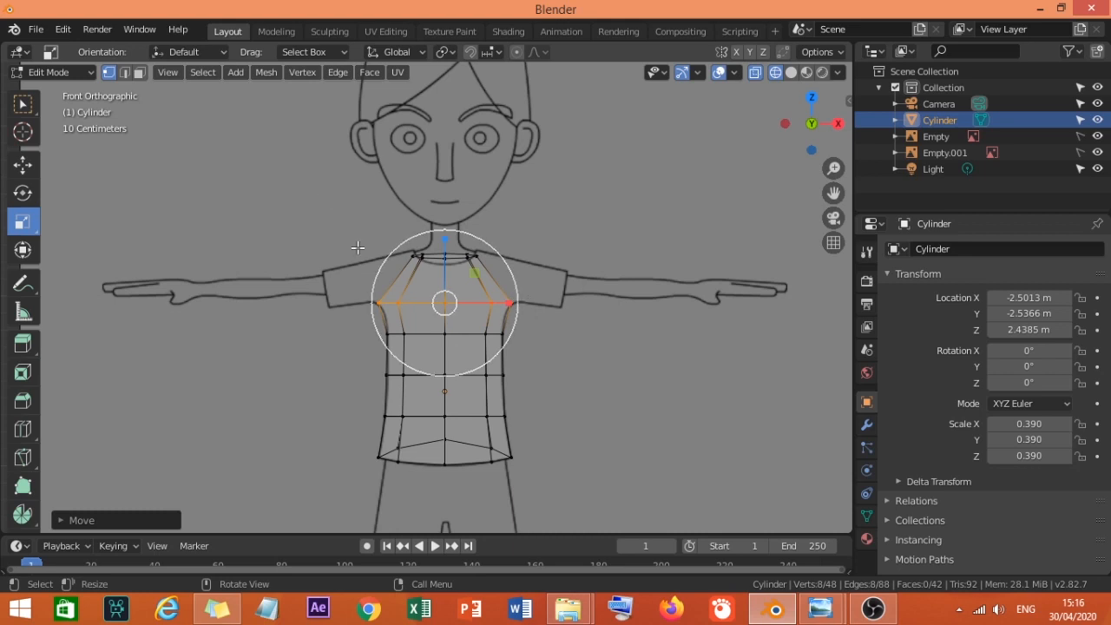
left_click(23, 104)
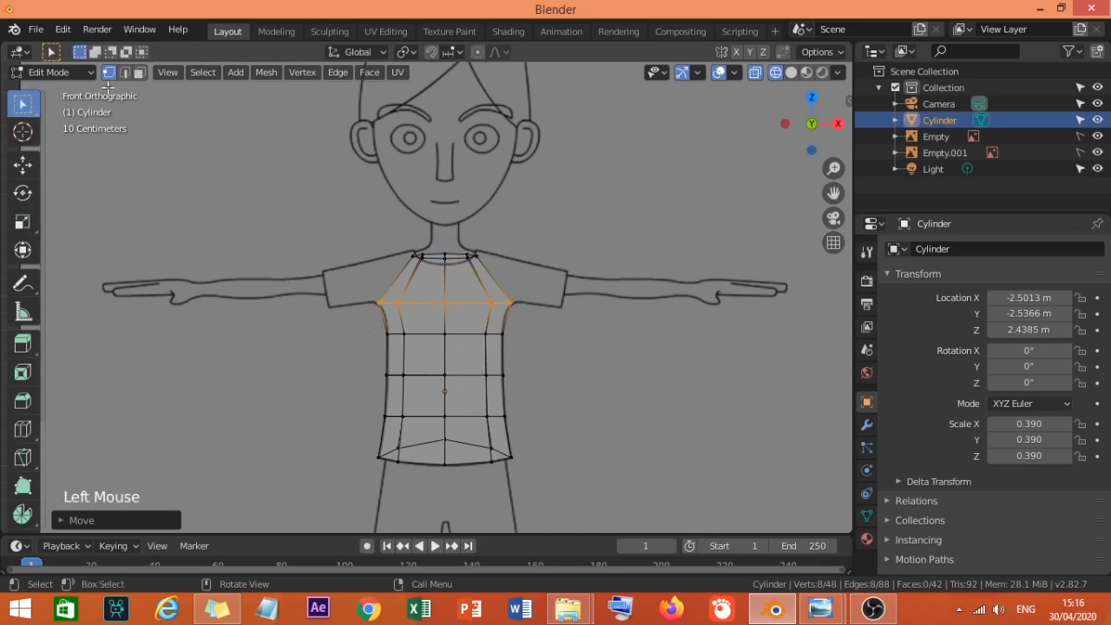
left_click(82, 72)
left_click(87, 90)
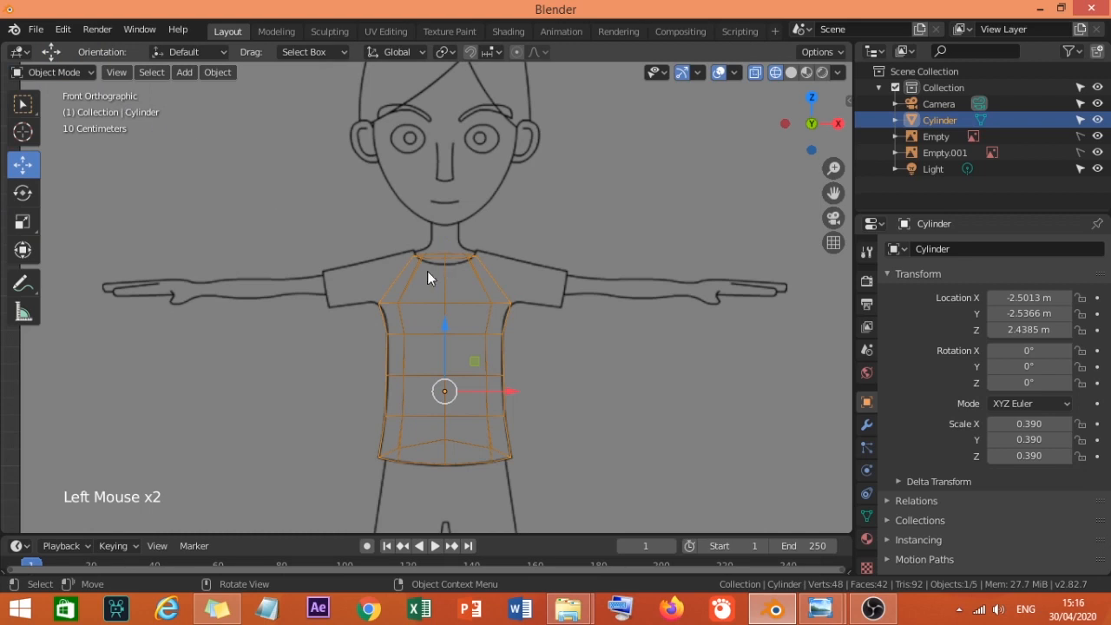
left_click(81, 70)
left_click(72, 110)
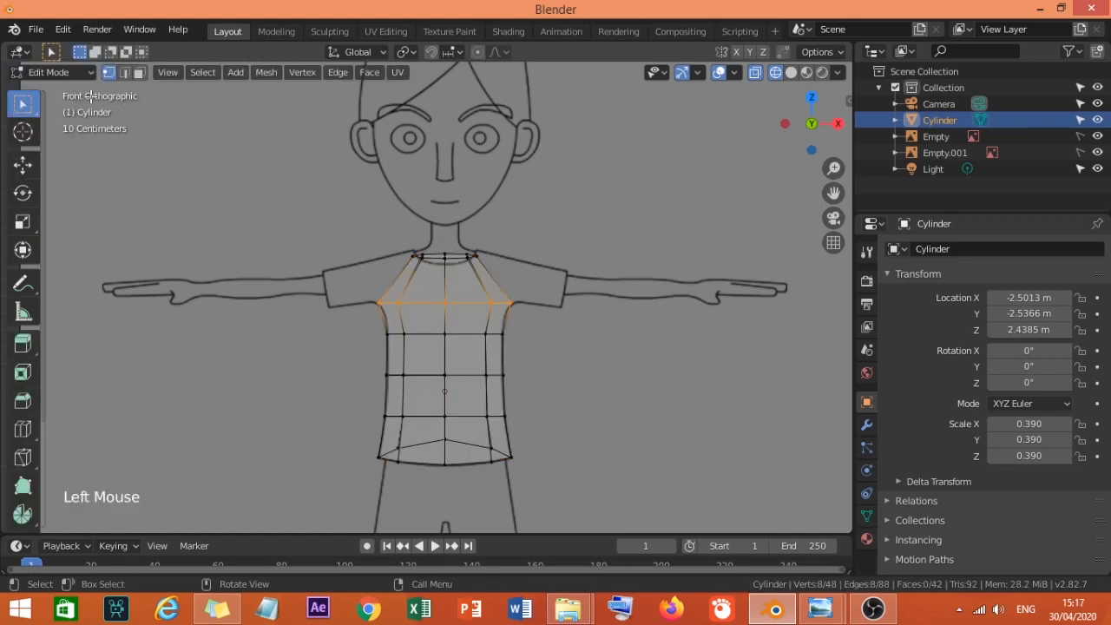
left_click(139, 72)
left_click_drag(363, 236, 440, 508)
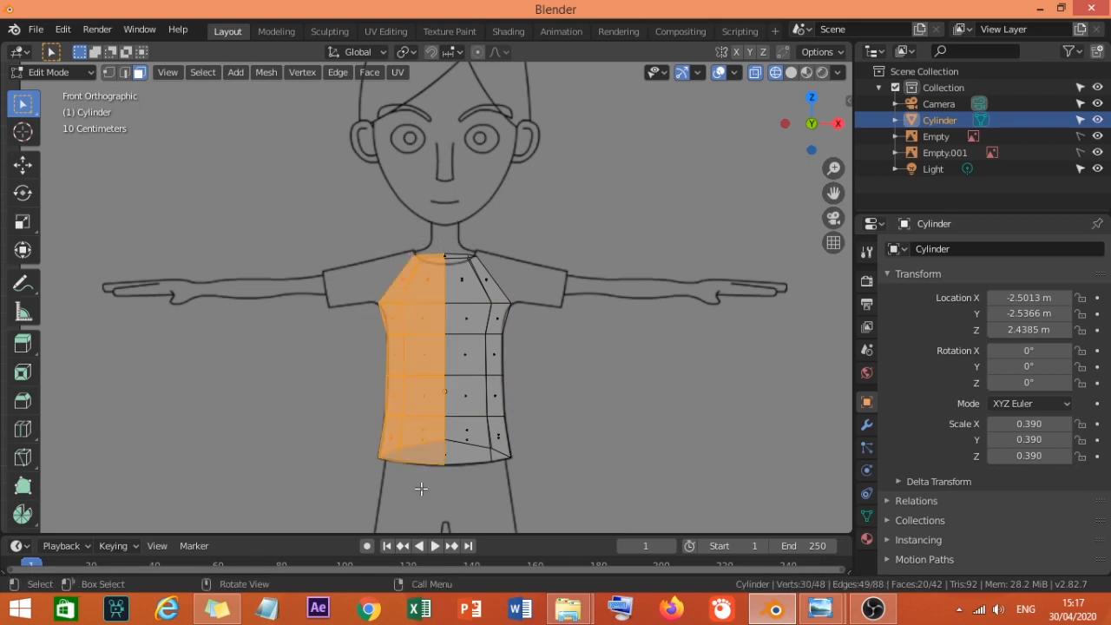
key("Delete")
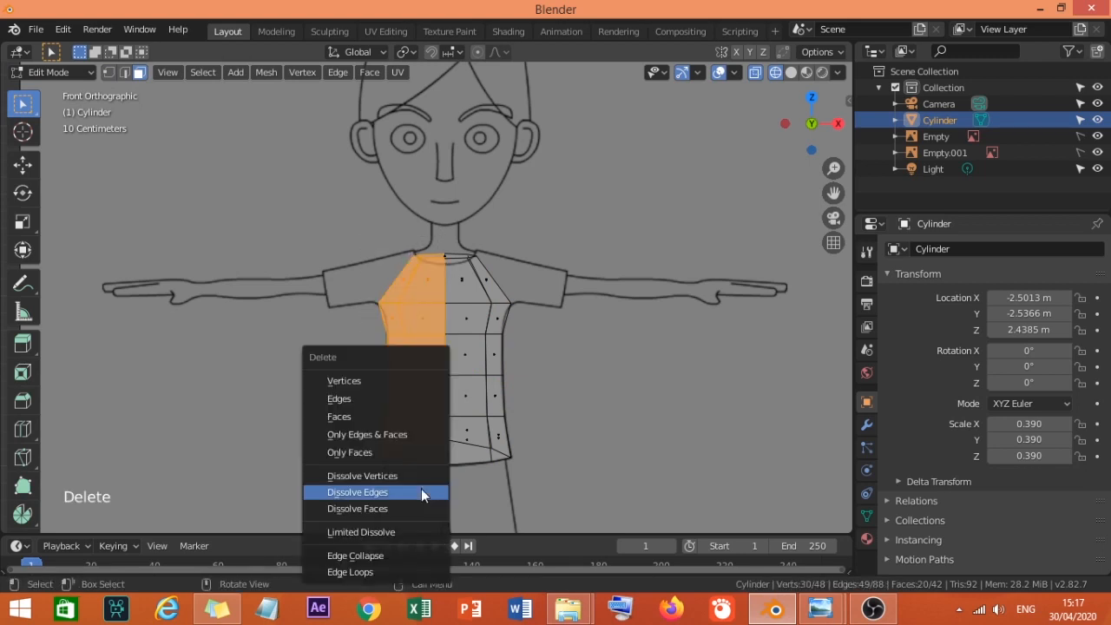
left_click(433, 418)
Knife-cut the torso's bottom cap between its two centre-line vertices and delete the leftover cap face on the −X side.
middle_click_drag(428, 454, 416, 426)
scroll(448, 449, "up", 2)
scroll(438, 428, "up", 2)
middle_click_drag(513, 480, 536, 416, "shift")
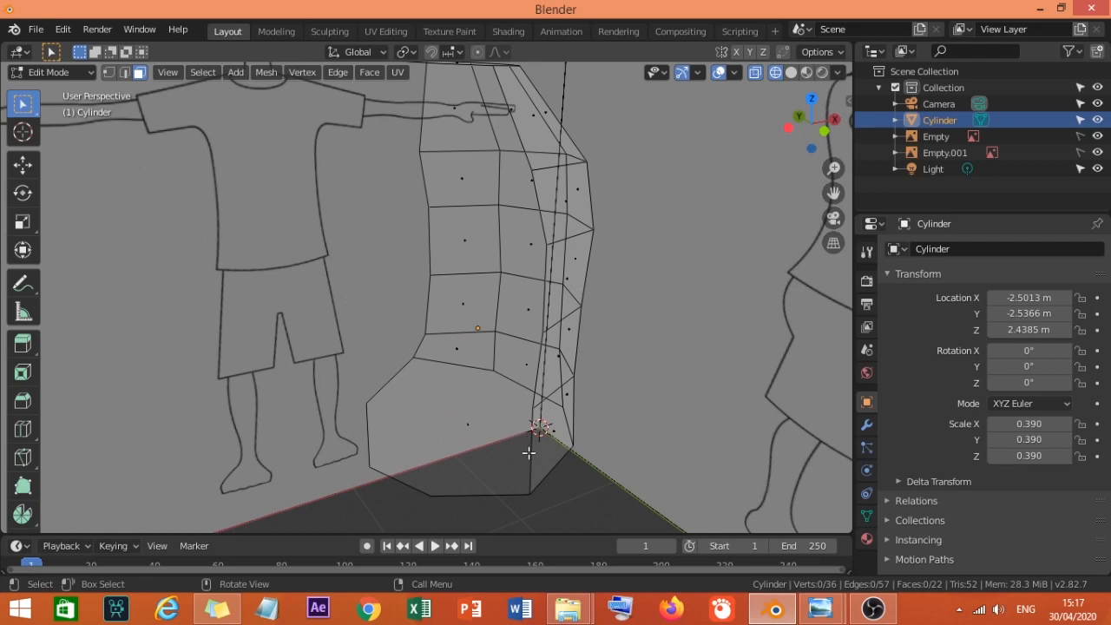
key("k")
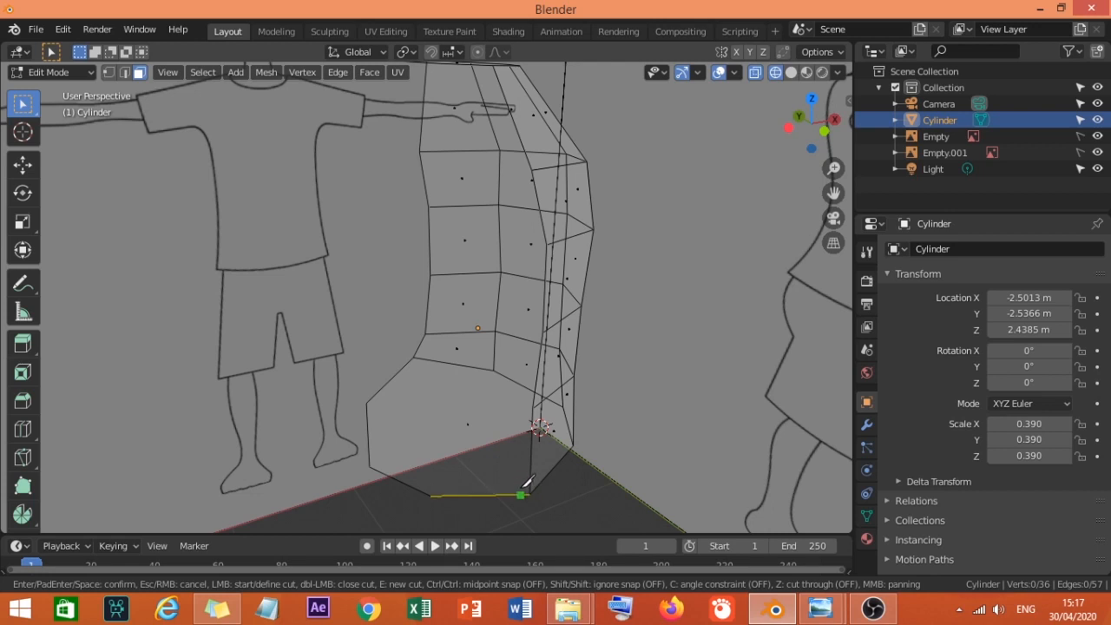
left_click(530, 493)
left_click(417, 354)
key("Return")
left_click(426, 414)
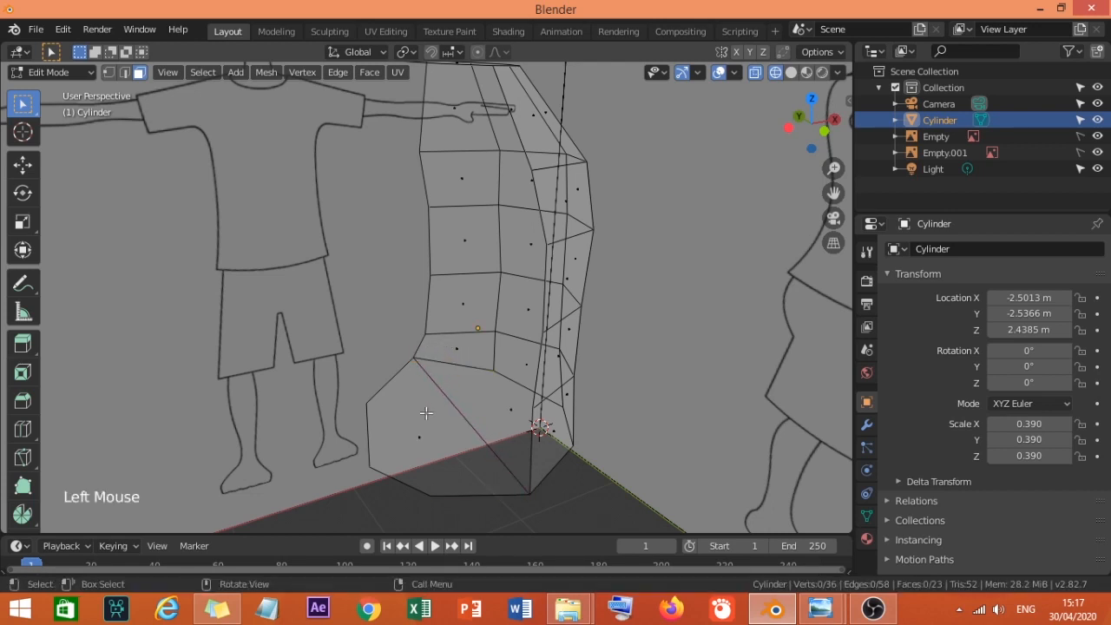
key("x")
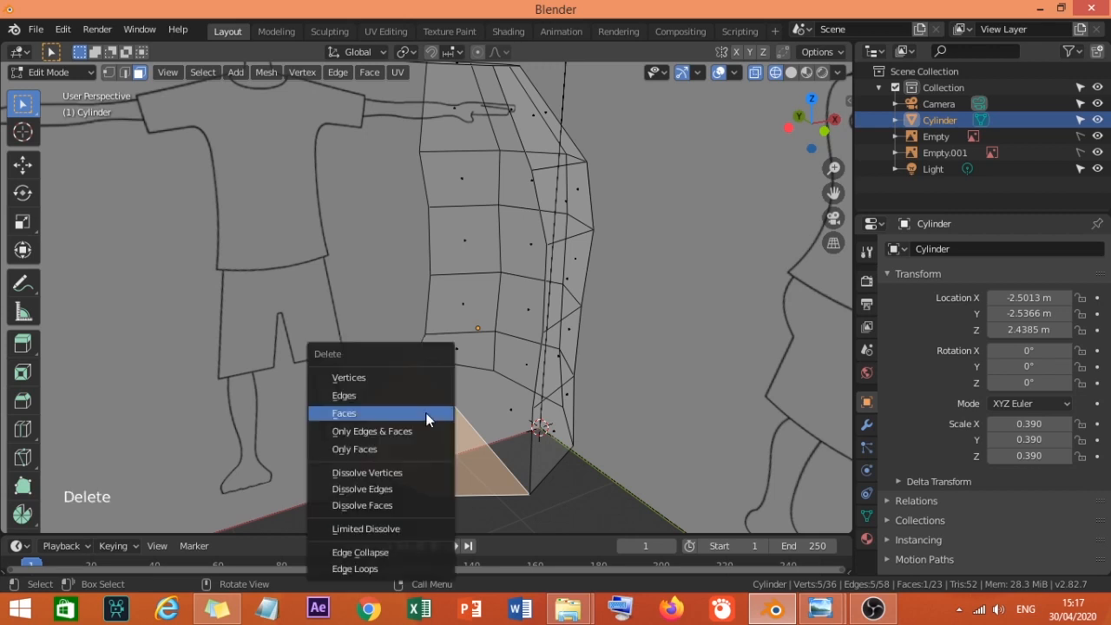
left_click(393, 414)
Knife-cut the torso's top cap between its two centre-line vertices and delete the leftover cap face on the −X side.
middle_click_drag(393, 414, 434, 521, "shift")
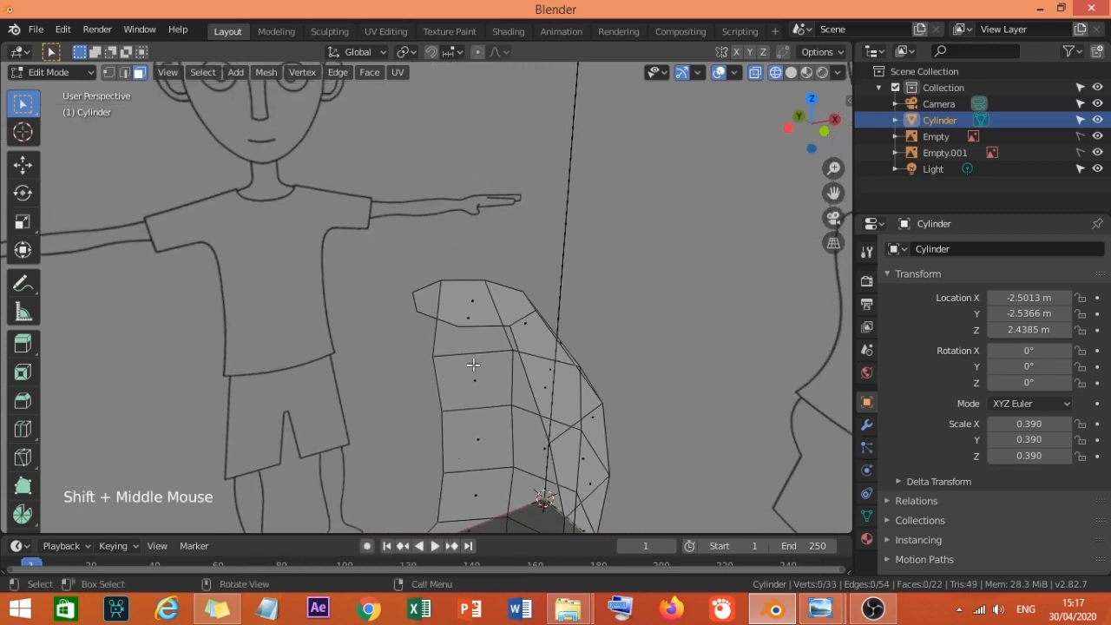
scroll(444, 277, "up", 2)
key("k")
left_click(445, 278)
left_click(529, 330)
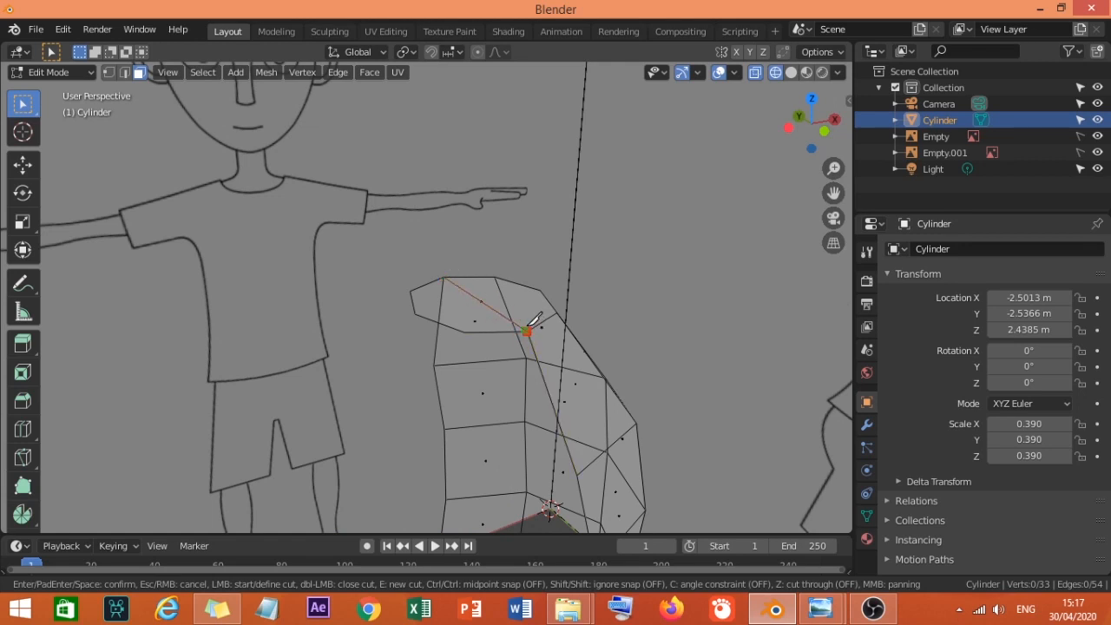
key("Return")
left_click(475, 313)
left_click(423, 293)
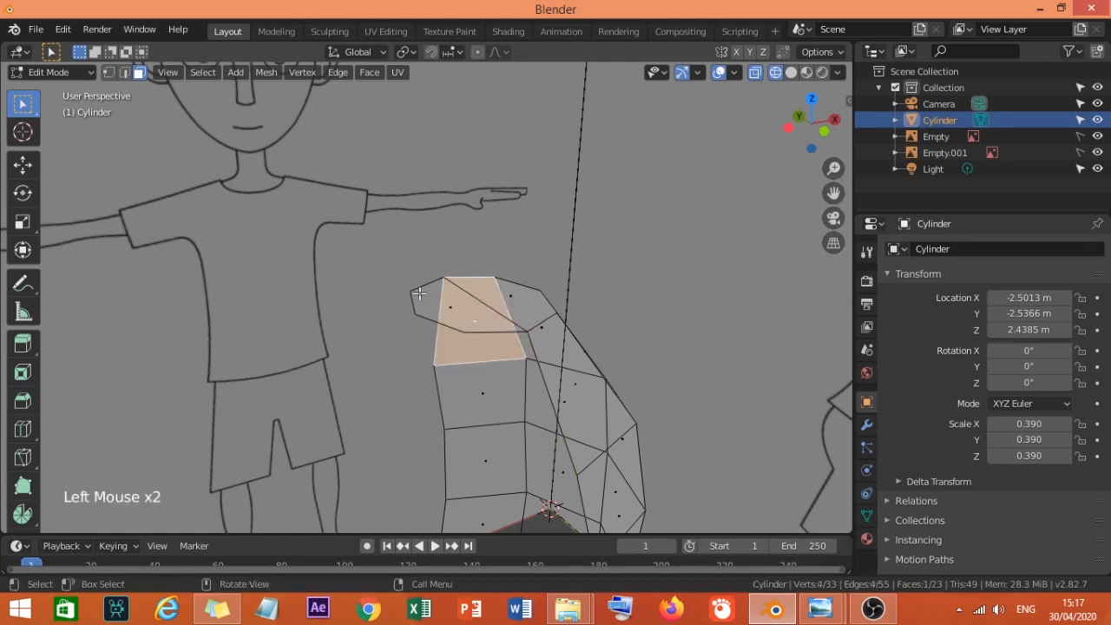
key("Delete")
left_click(396, 294)
Return to Object Mode and display the half torso in solid shading with X-ray off.
middle_click_drag(397, 294, 443, 395)
scroll(469, 365, "down", 5)
left_click(78, 77)
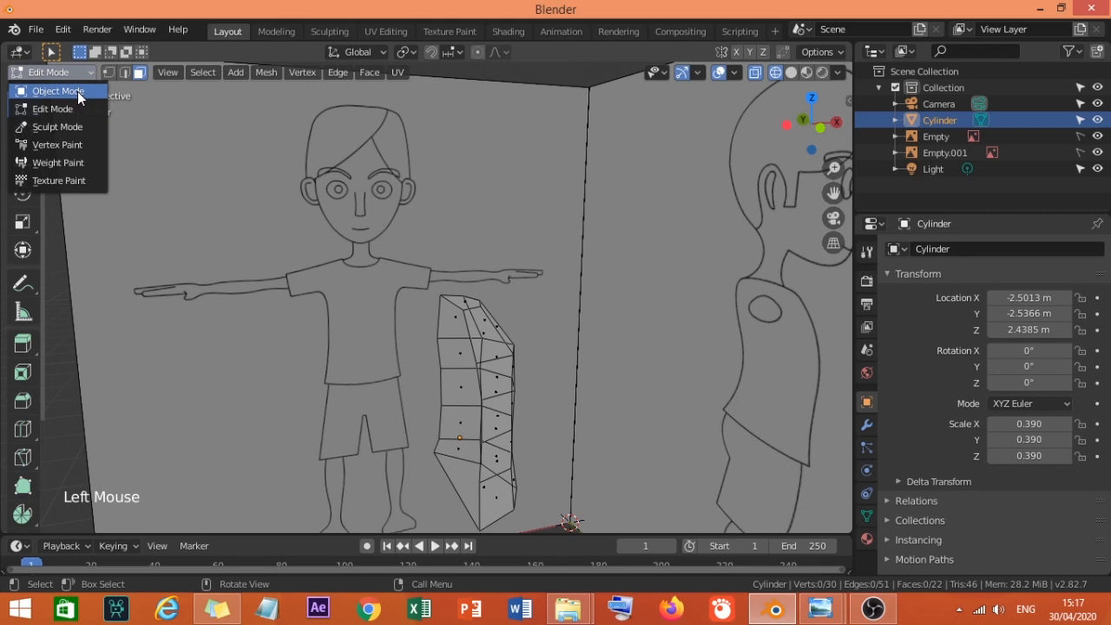
left_click(77, 91)
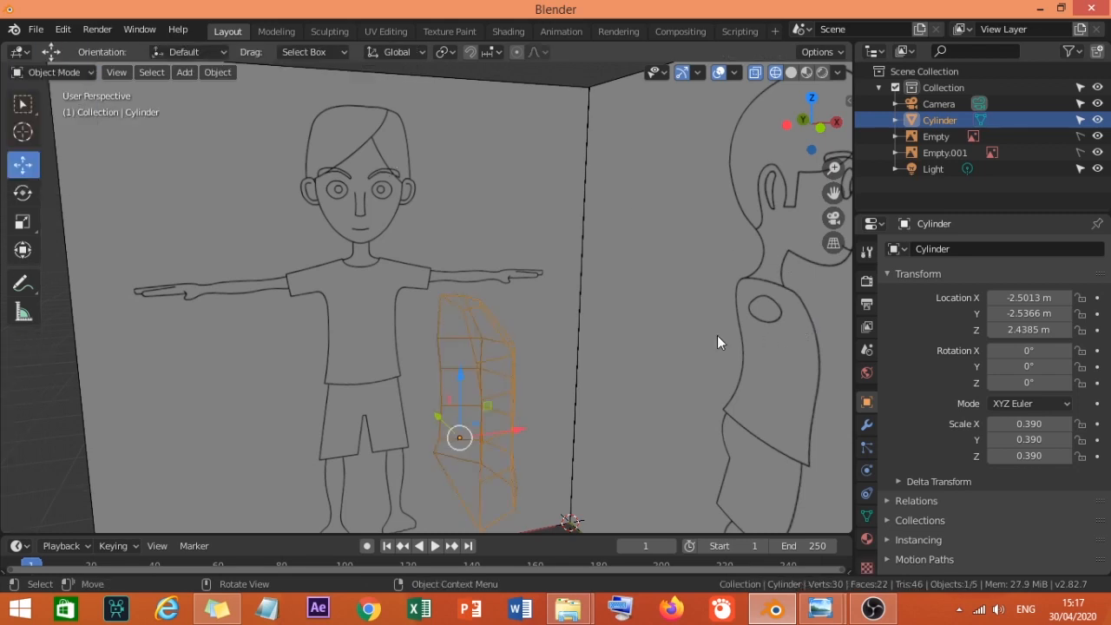
middle_click_drag(580, 402, 534, 401)
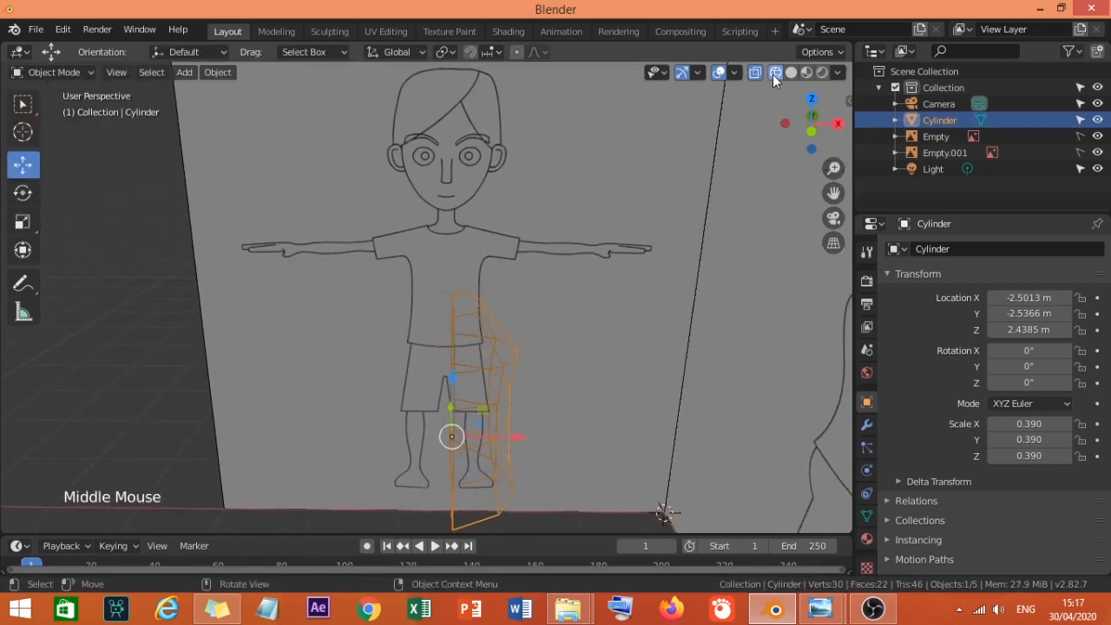
left_click(791, 73)
left_click(751, 74)
middle_click_drag(646, 255, 571, 316)
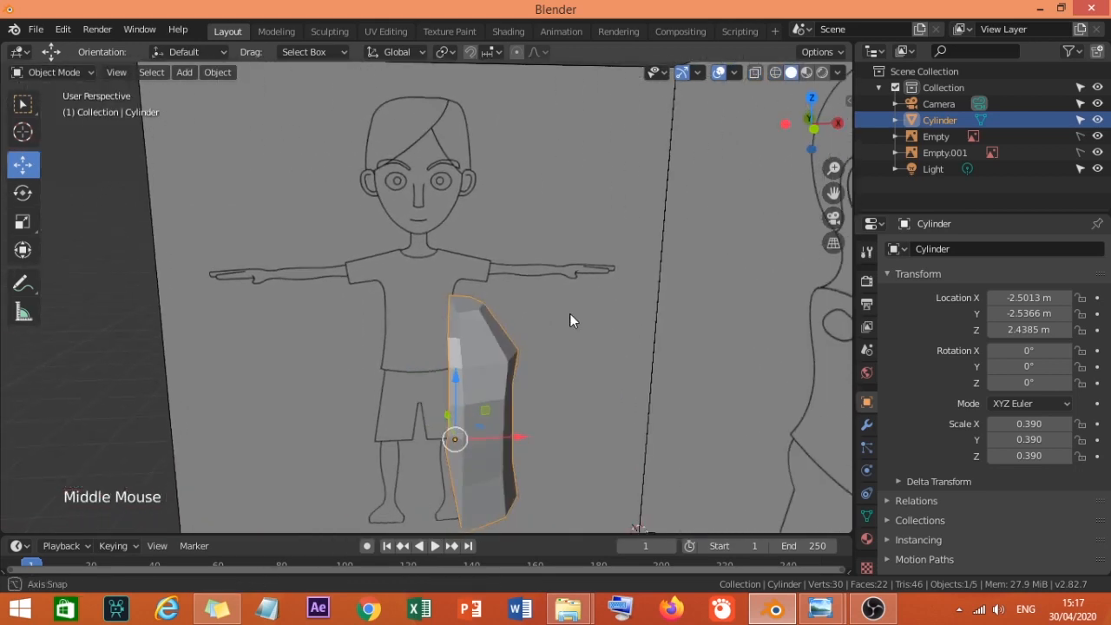
Add a Mirror modifier on the X axis to the half torso.
scroll(591, 347, "down", 1)
left_click(867, 426)
left_click(999, 251)
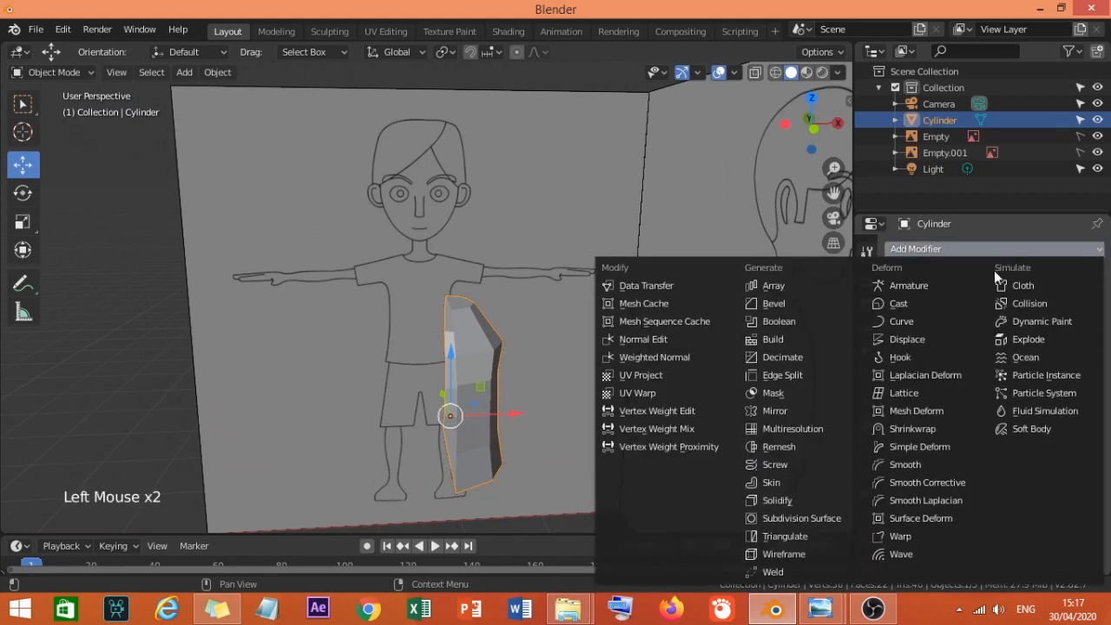
left_click(788, 410)
middle_click_drag(532, 365, 582, 279)
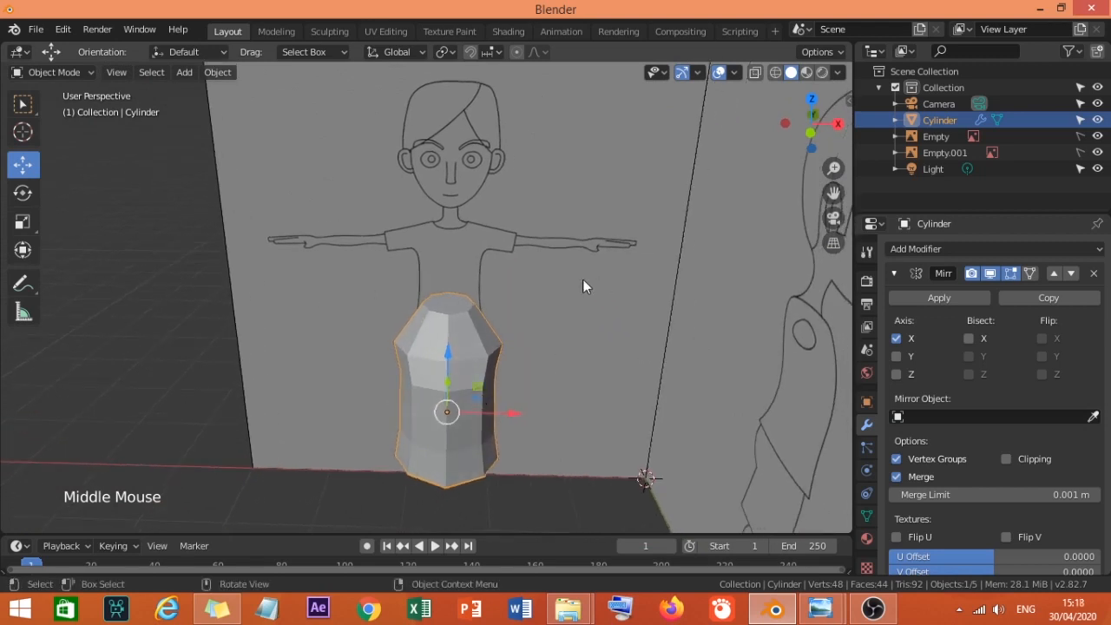
Collapse the Mirror modifier's settings and switch the torso to Edit Mode.
left_click(893, 273)
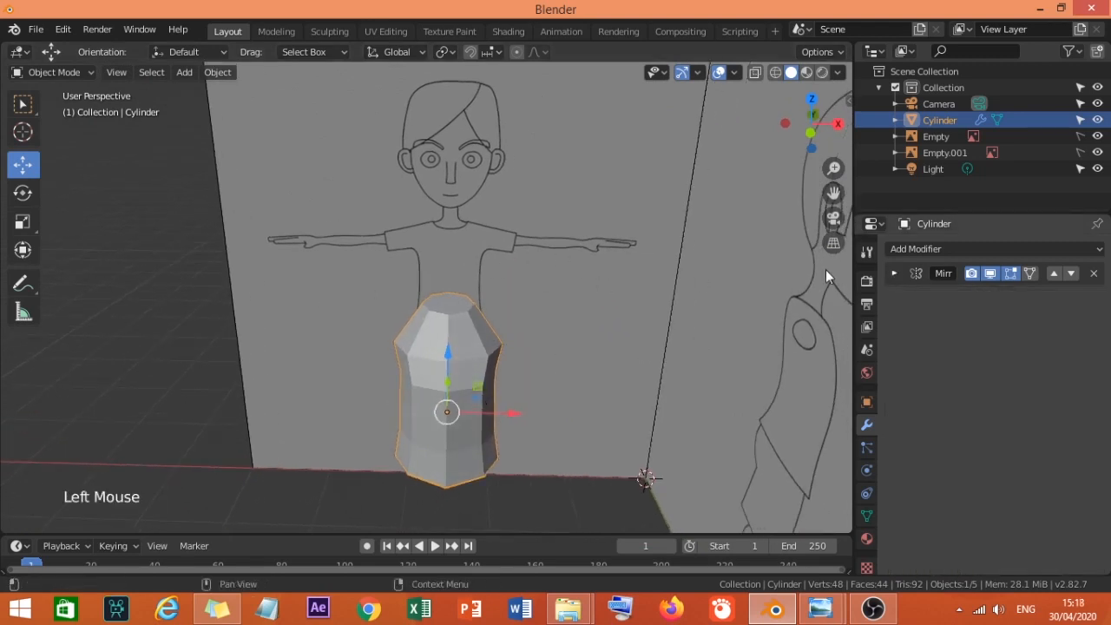
left_click(79, 77)
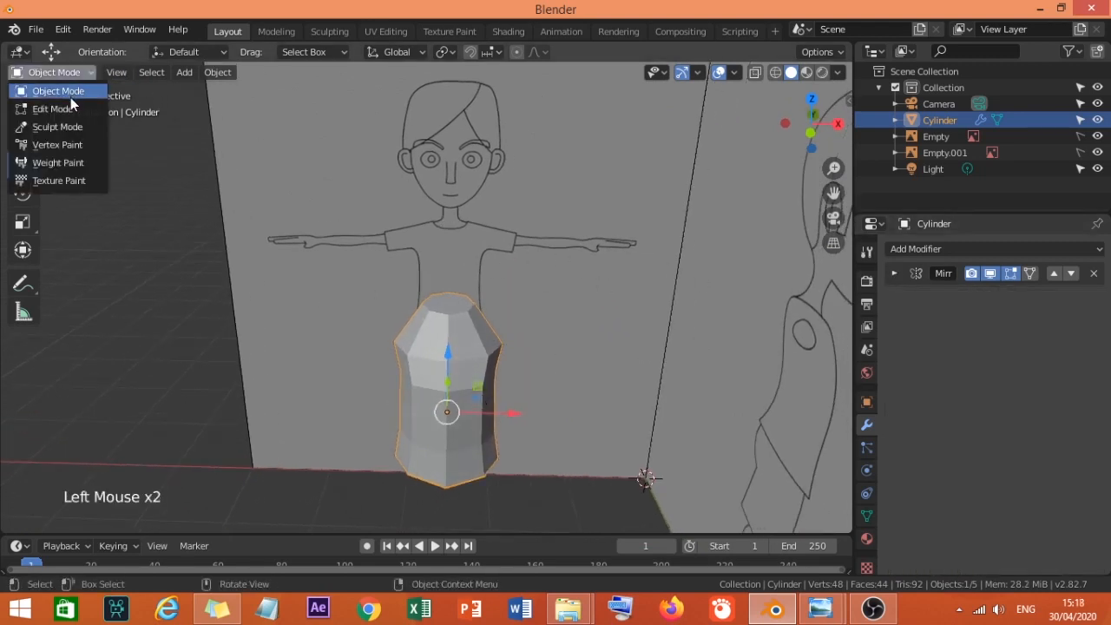
left_click(74, 111)
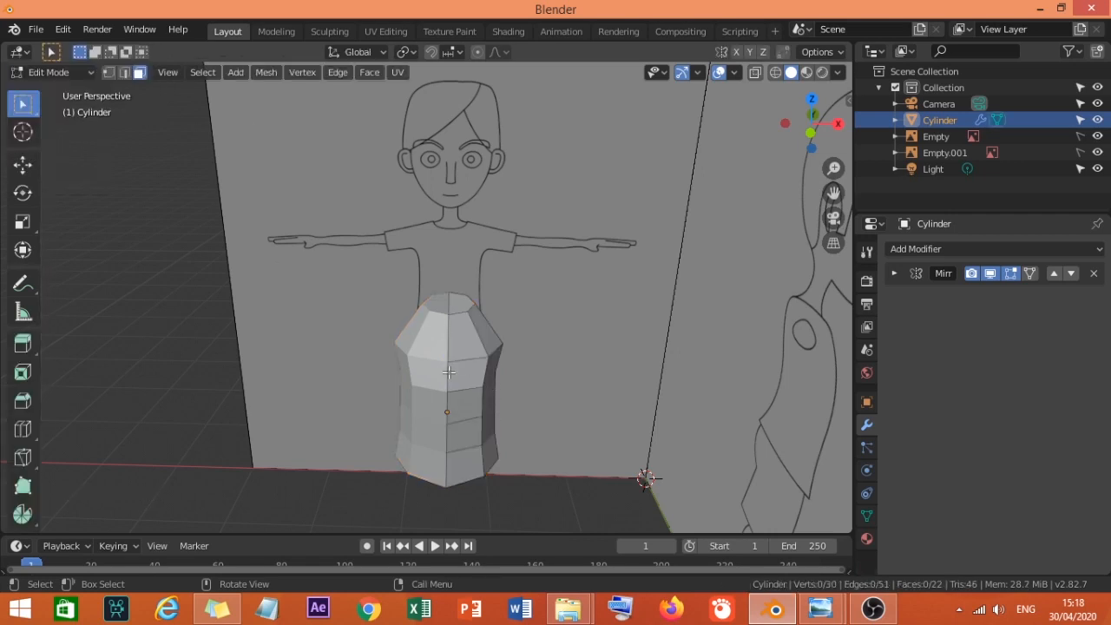
Try moving the side face between the neckline and armhole loop to test the mirroring, and undo the move.
left_click(492, 341)
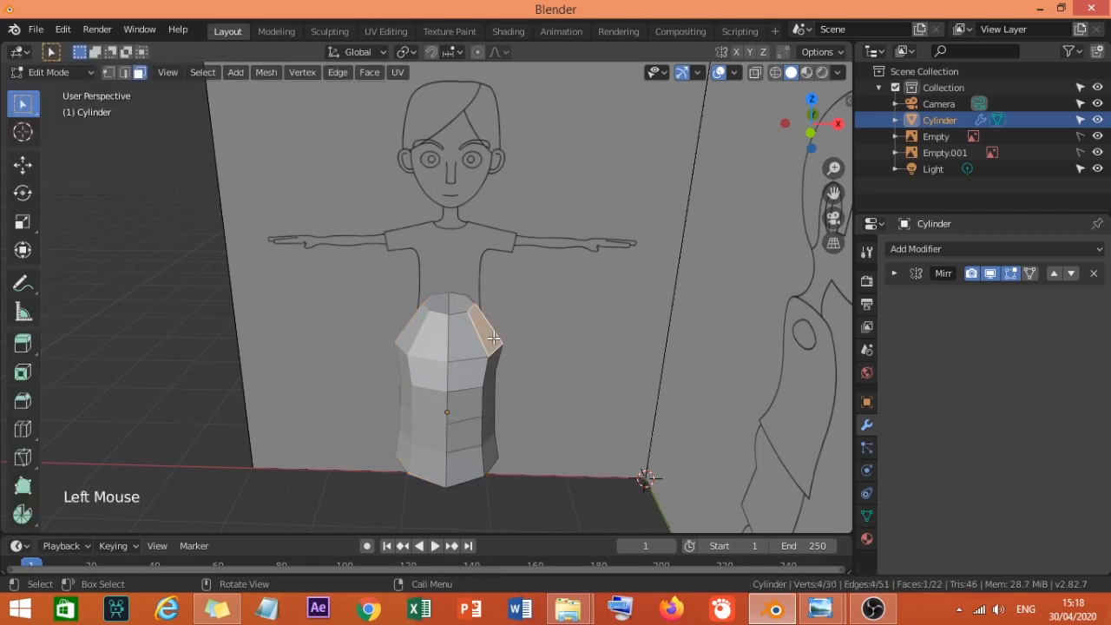
key("g")
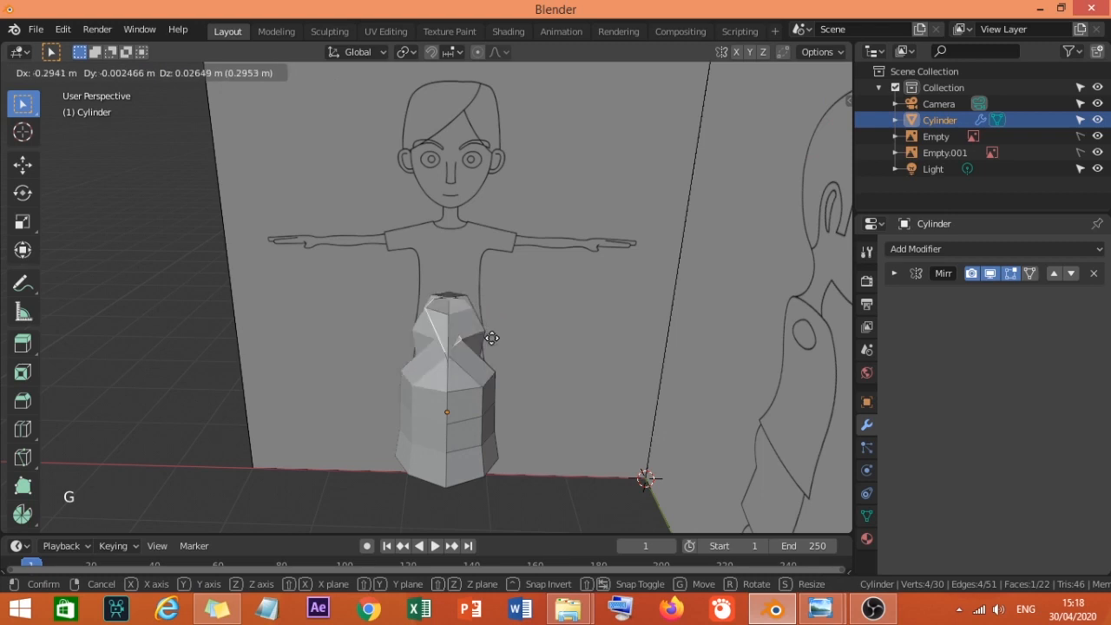
left_click(525, 342)
key("ctrl+z")
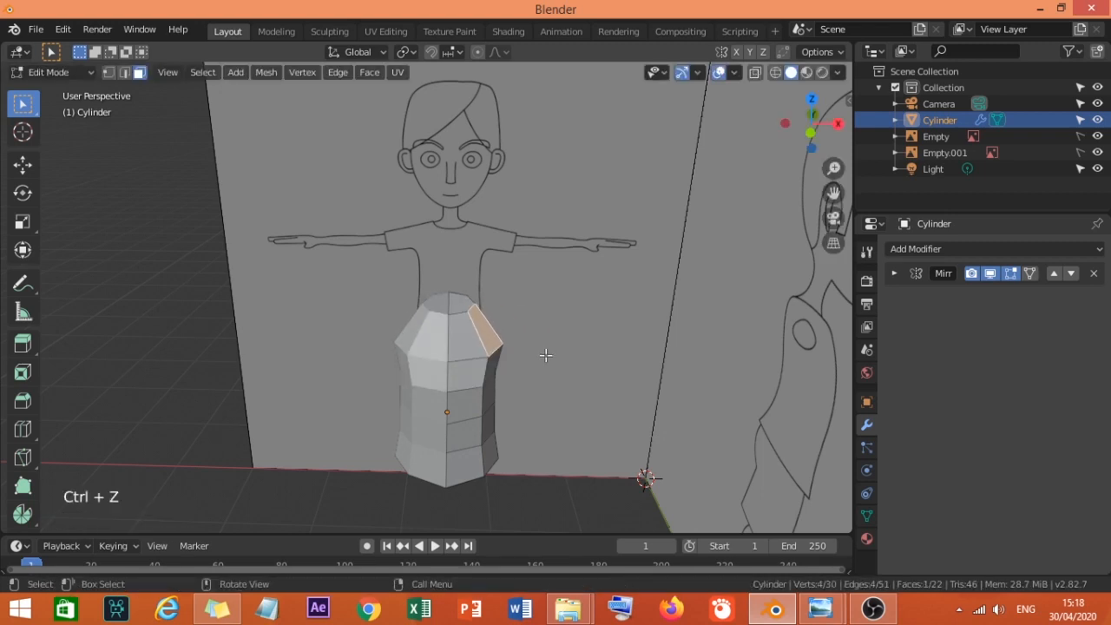
Add a horizontal loop cut midway between the neckline and armhole loops, leaving it centred without sliding.
middle_click_drag(529, 343, 503, 391)
scroll(521, 385, "up", 3)
scroll(503, 395, "up", 2)
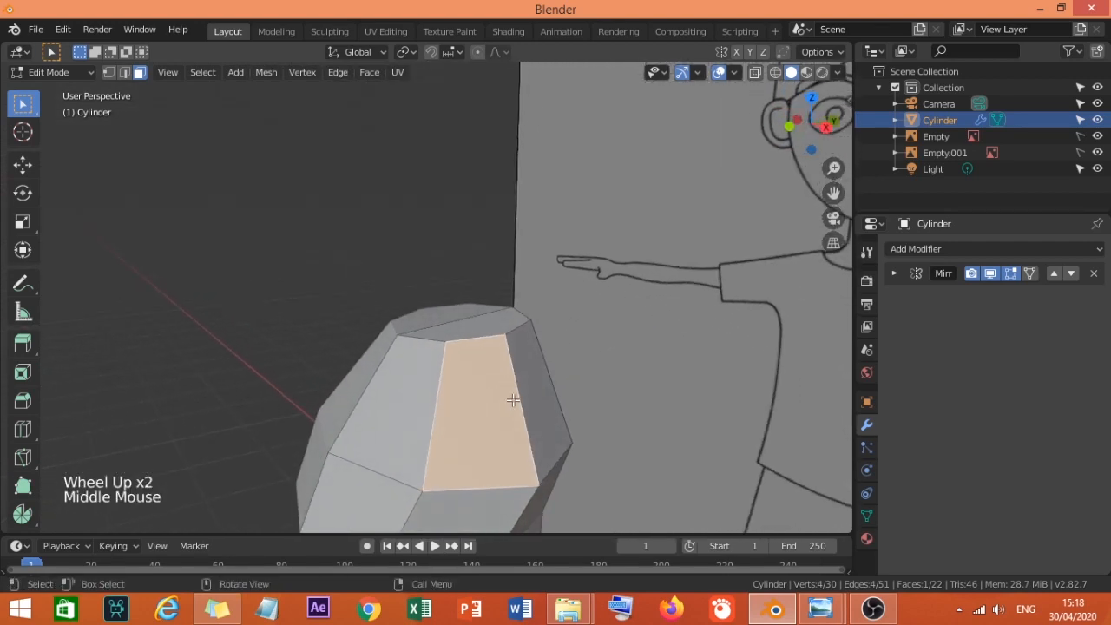
key("ctrl+r")
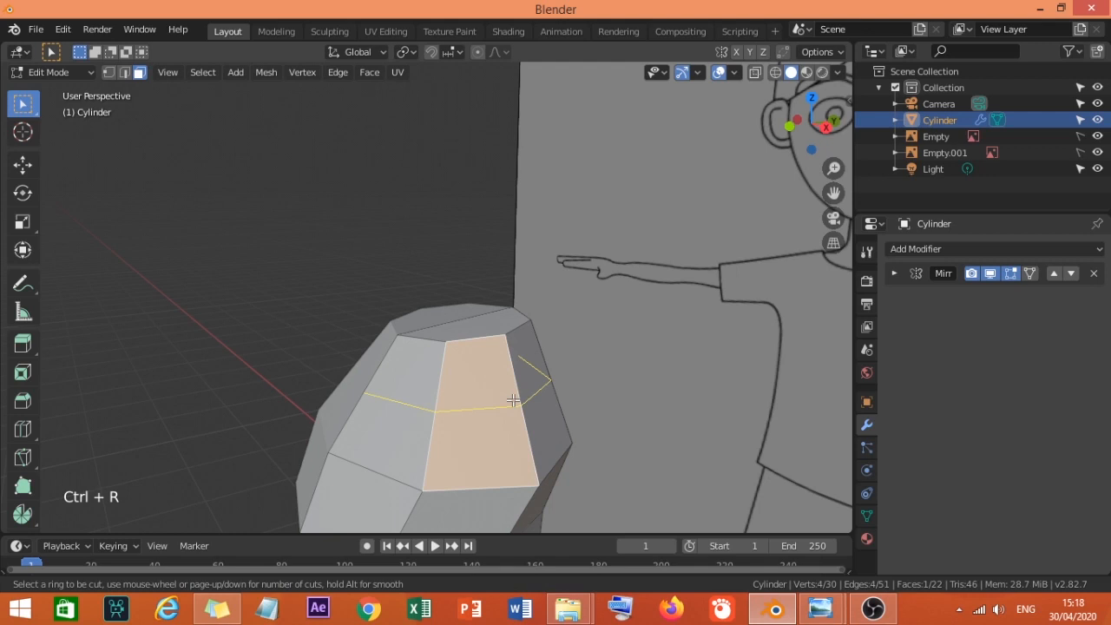
left_click(513, 404)
right_click(513, 403)
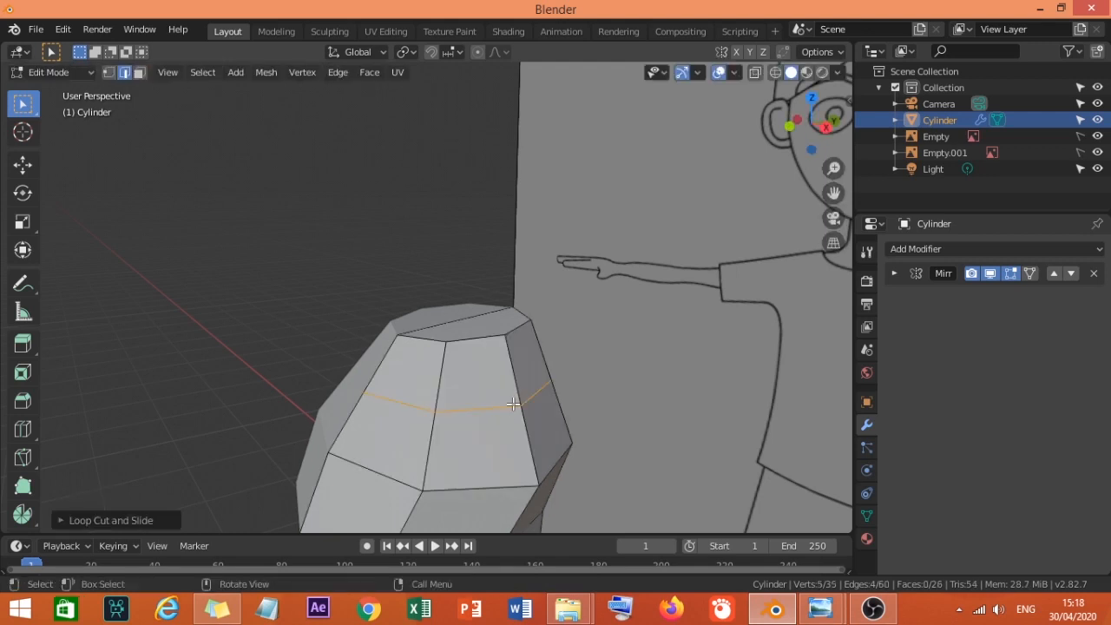
middle_click_drag(528, 445, 504, 446)
scroll(507, 447, "down", 2)
scroll(509, 447, "up", 1)
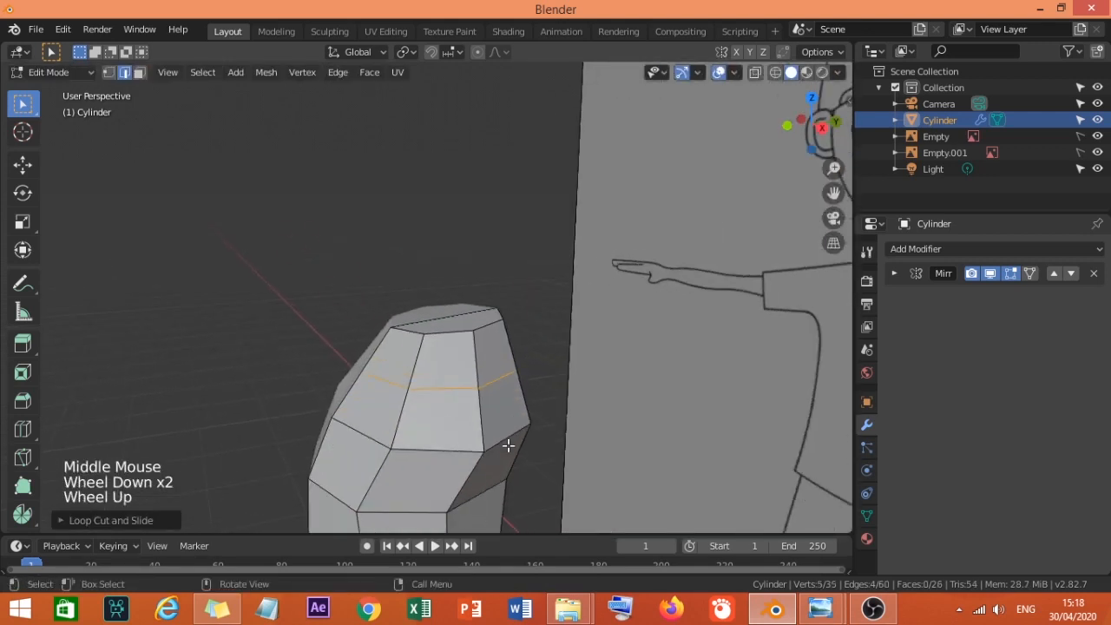
Select the four side faces between the neckline and armhole loops and extrude them outward as the start of the sleeve.
left_click(139, 73)
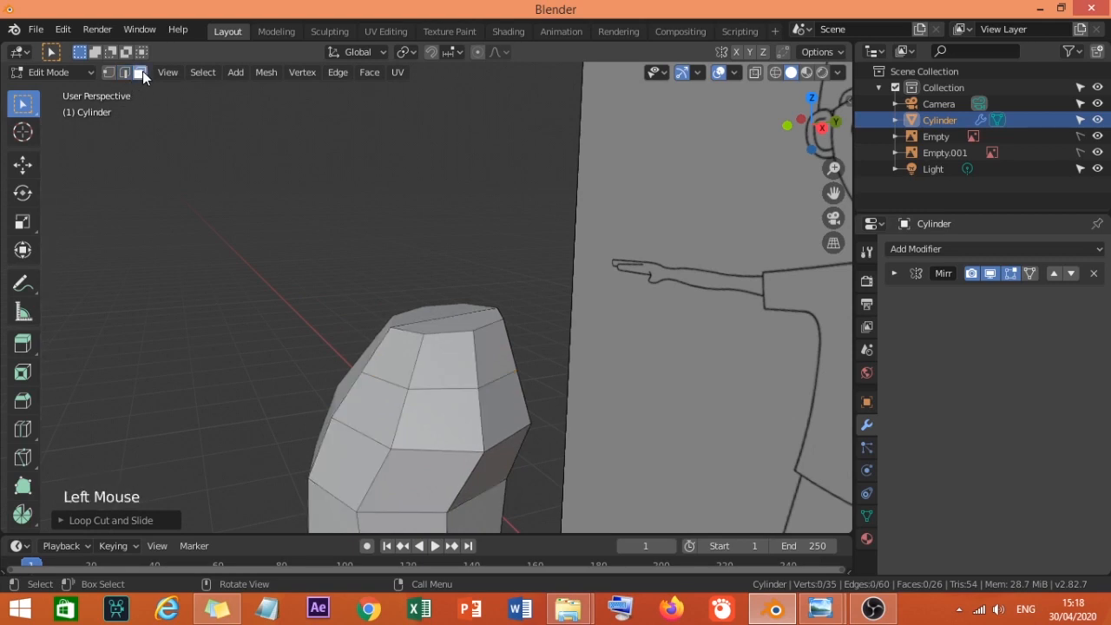
left_click(439, 354)
left_click(493, 351, "shift")
left_click(507, 401, "shift")
left_click(456, 414, "shift")
middle_click_drag(456, 414, 546, 431)
key("e")
left_click(526, 426)
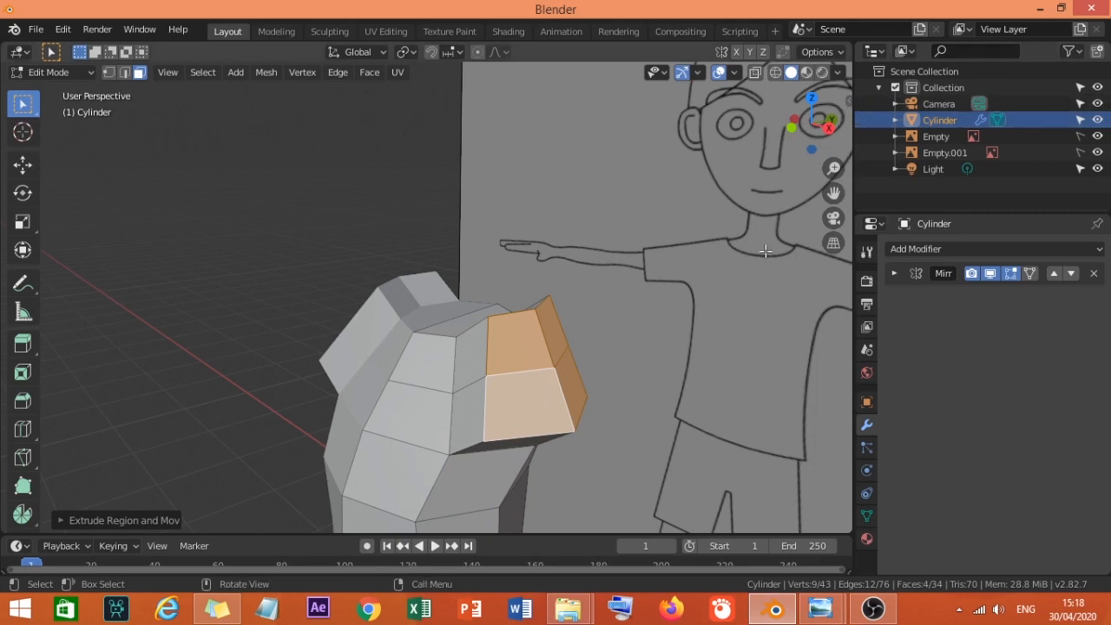
Widen the 3D viewport slightly and bring up the LoopTools mesh tools beside the model.
left_click(855, 109)
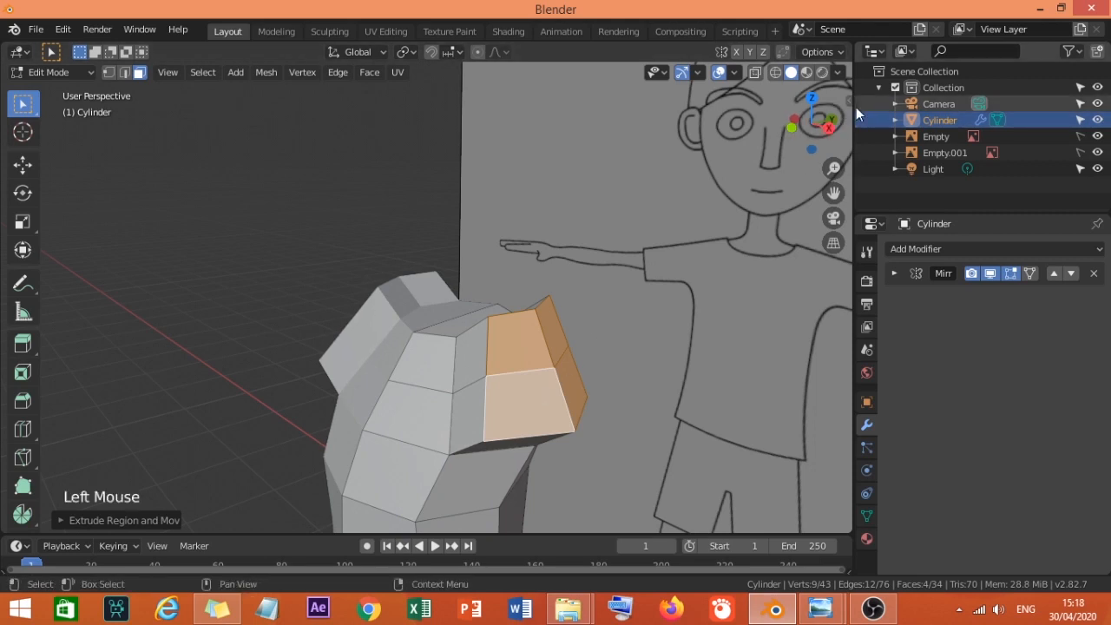
left_click_drag(856, 107, 873, 102)
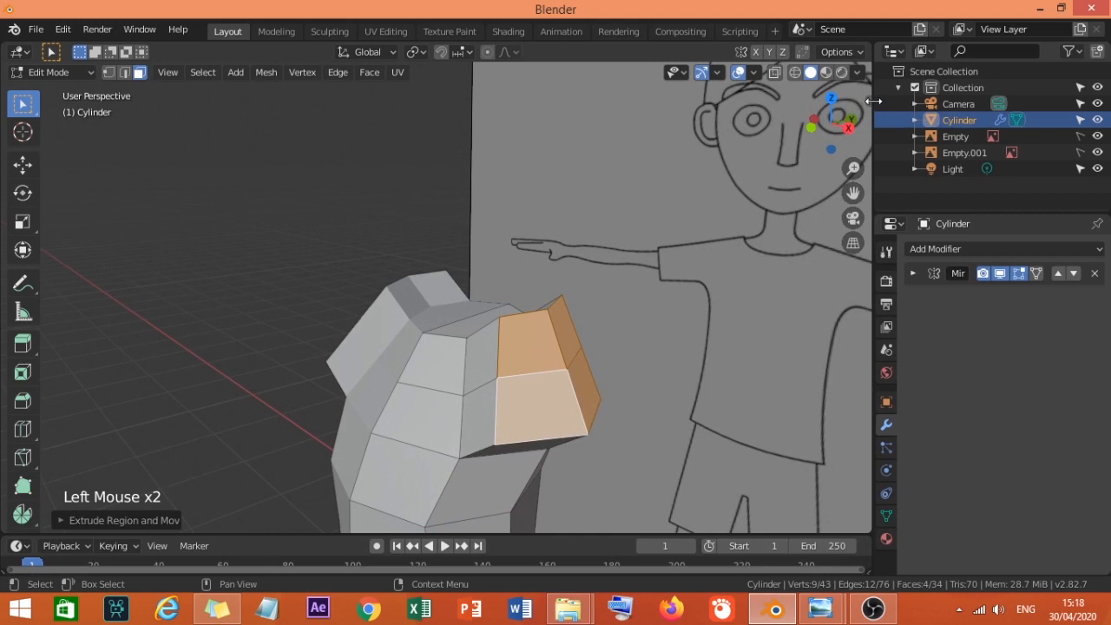
left_click(868, 100)
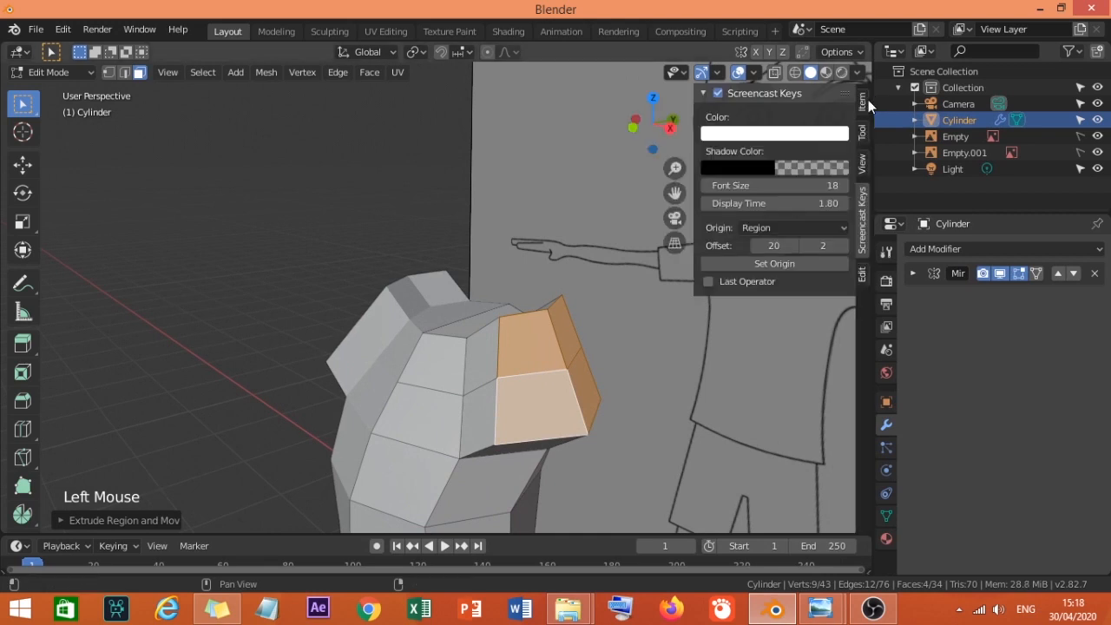
left_click(864, 275)
left_click(710, 94)
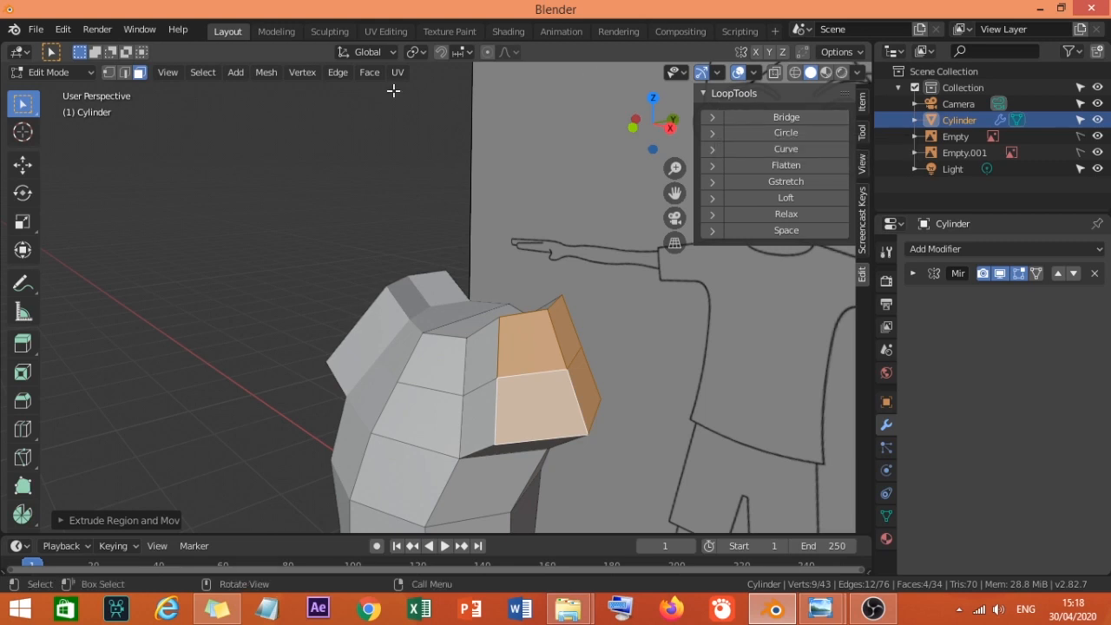
Look up the LoopTools add-on in the preferences by searching "loo", check whether it is enabled, and close the preferences.
left_click(39, 30)
left_click(77, 32)
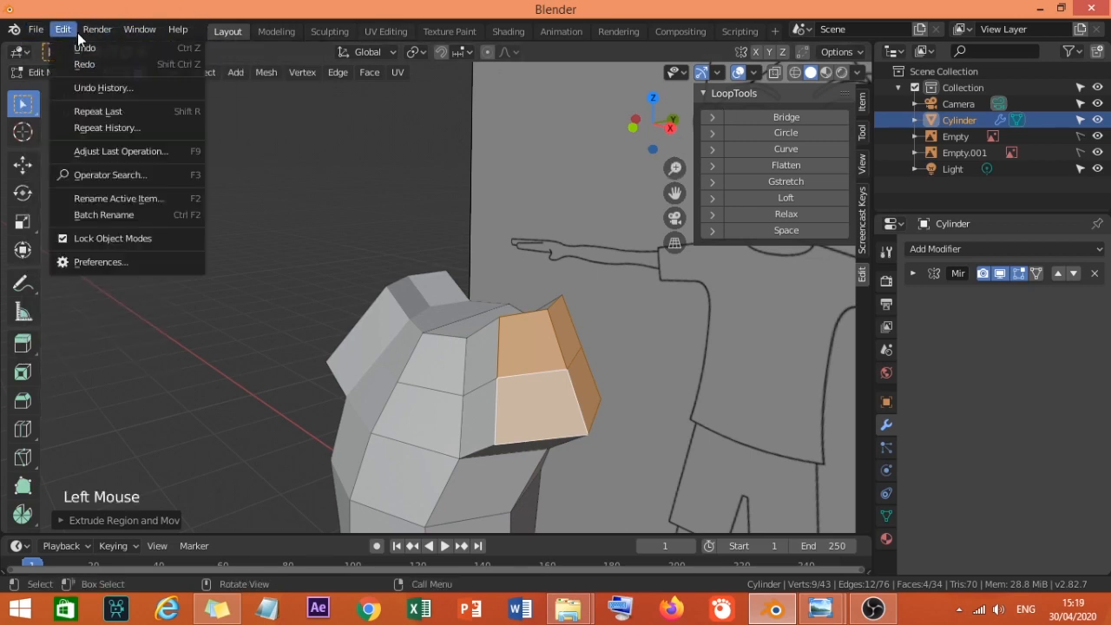
left_click(132, 264)
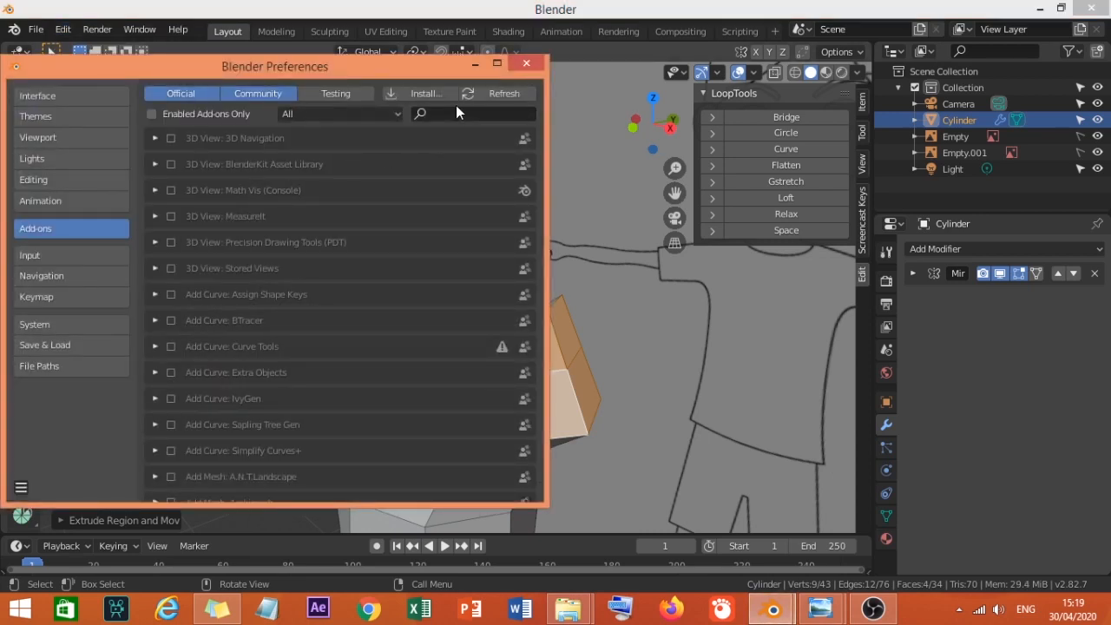
left_click(457, 109)
type("loo")
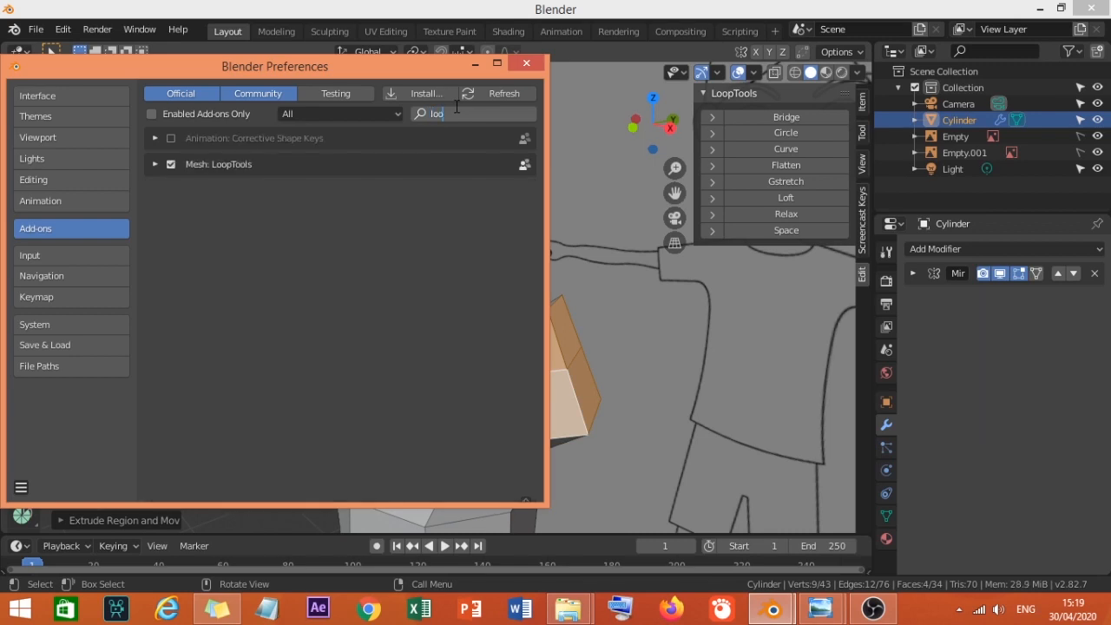
type("l")
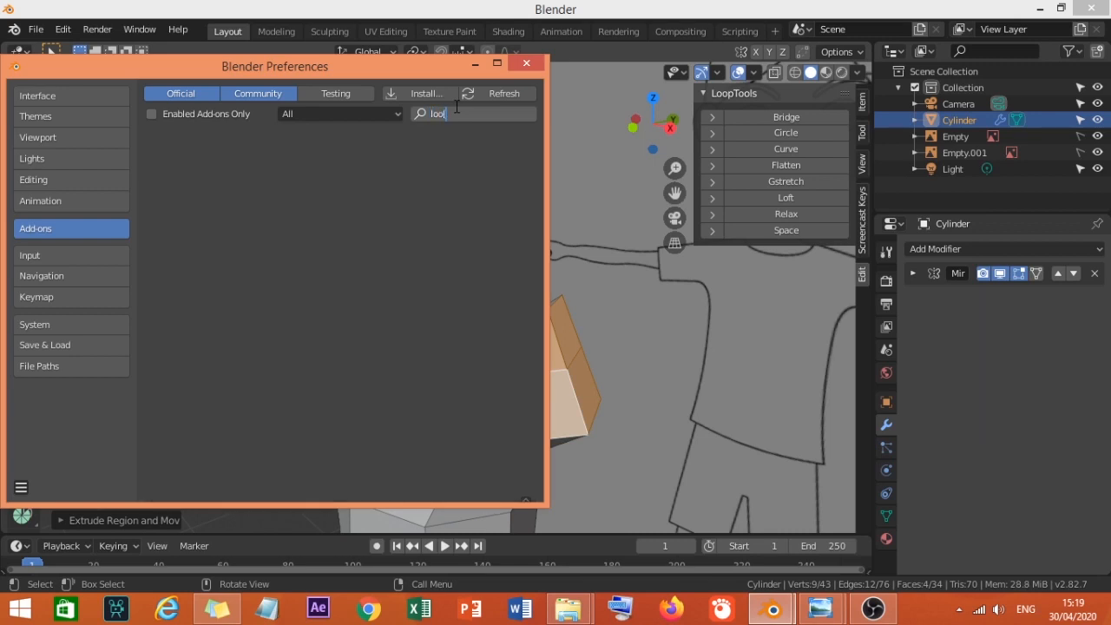
key("BackSpace")
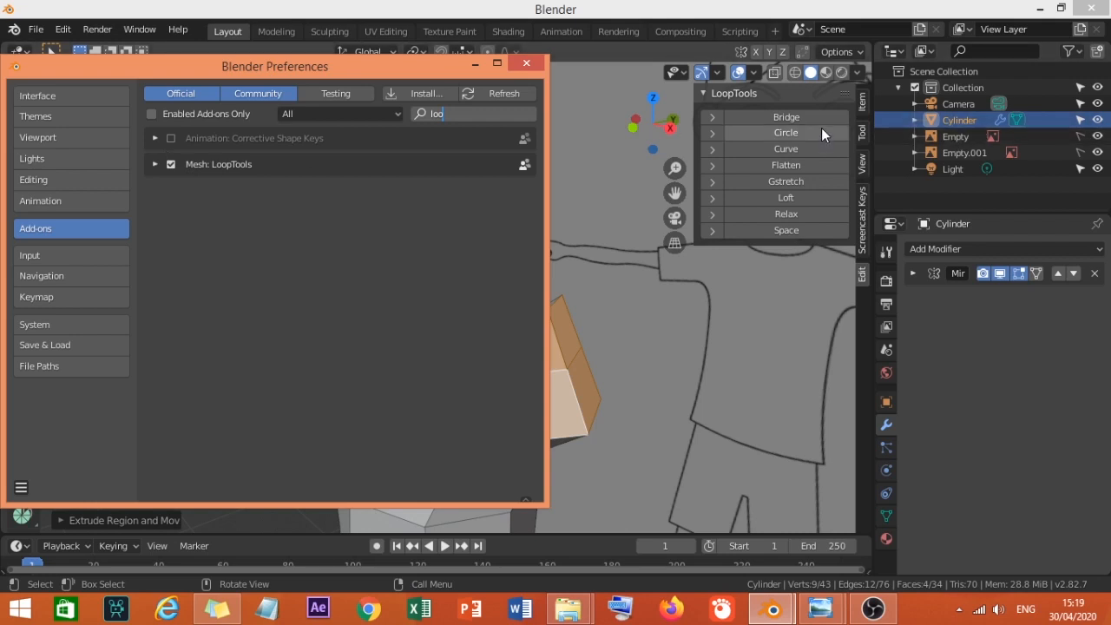
left_click(527, 62)
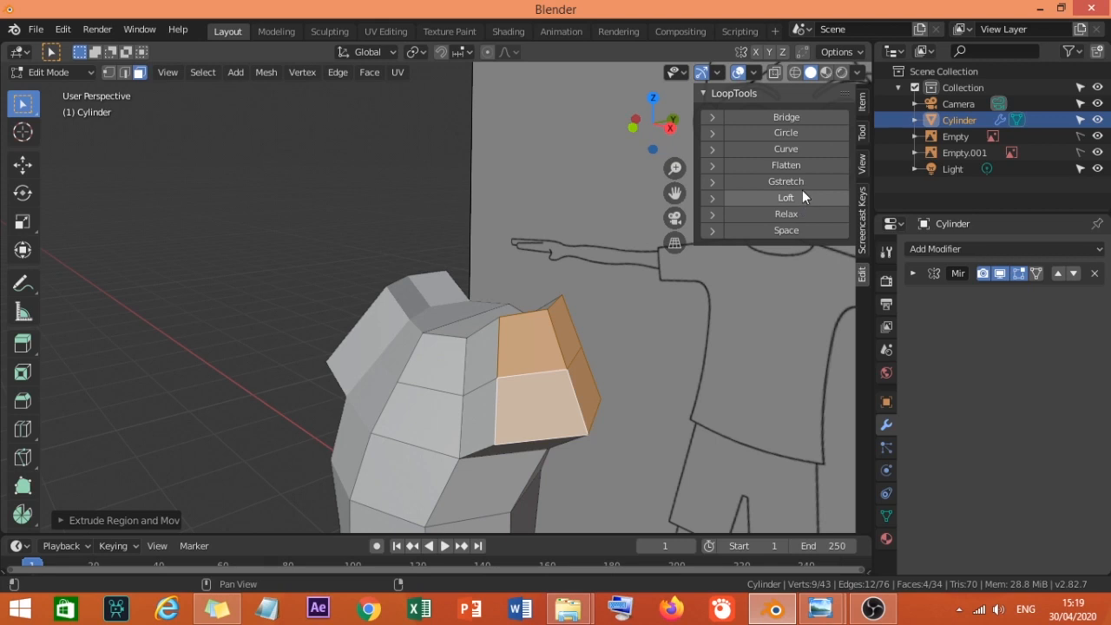
Flatten the extruded shoulder faces with LoopTools and reshape them into a circle, adjusting its scale.
left_click(801, 165)
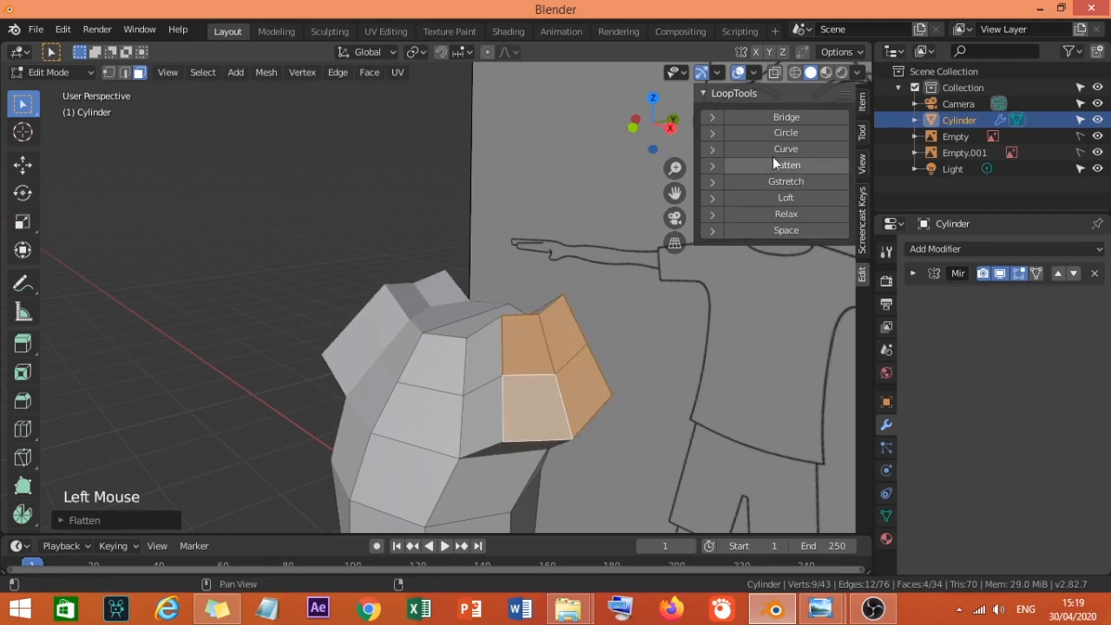
left_click(787, 132)
middle_click_drag(573, 408, 599, 369)
key("s")
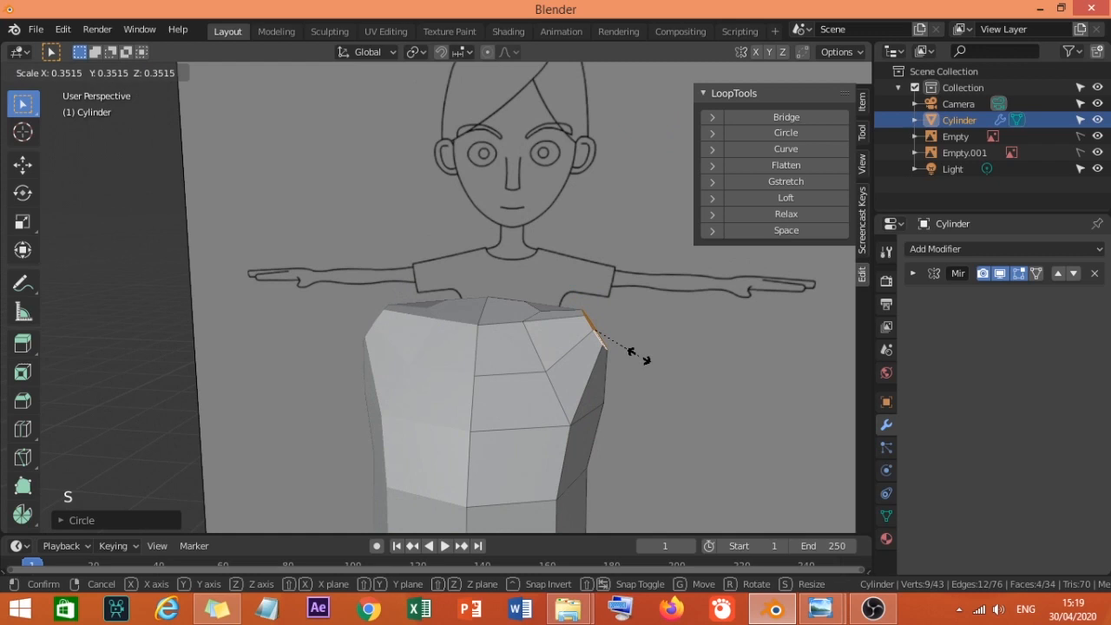
left_click(646, 363)
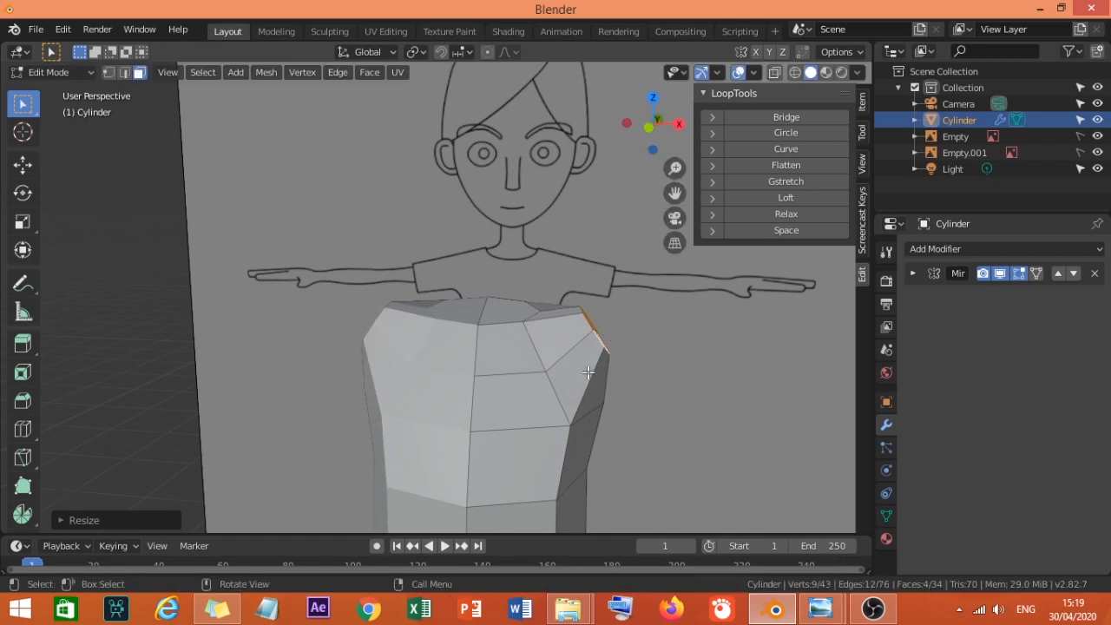
In the front view with X-ray on, move the circular shoulder faces outward and down towards the blueprint's sleeve.
key("grave")
left_click(547, 342)
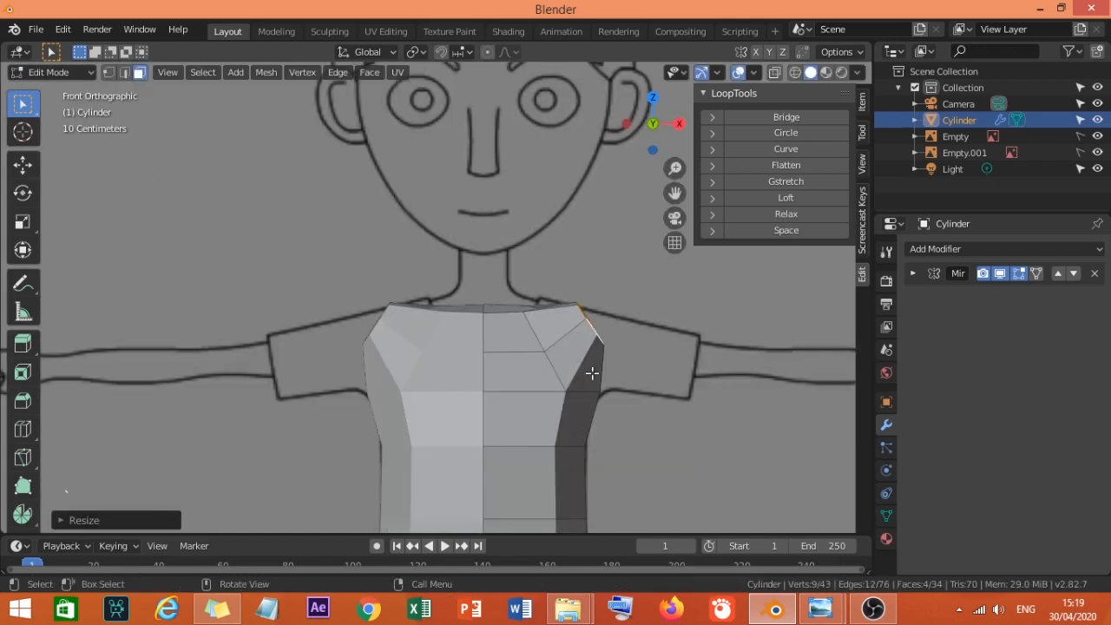
left_click(773, 73)
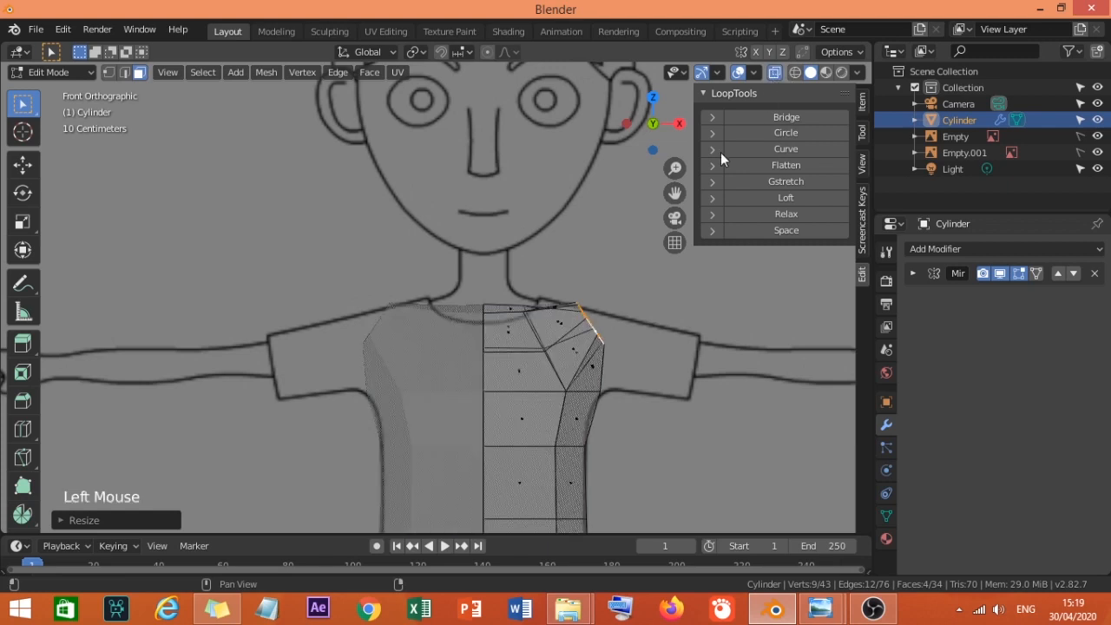
middle_click_drag(612, 370, 480, 295, "shift")
scroll(479, 295, "up", 1)
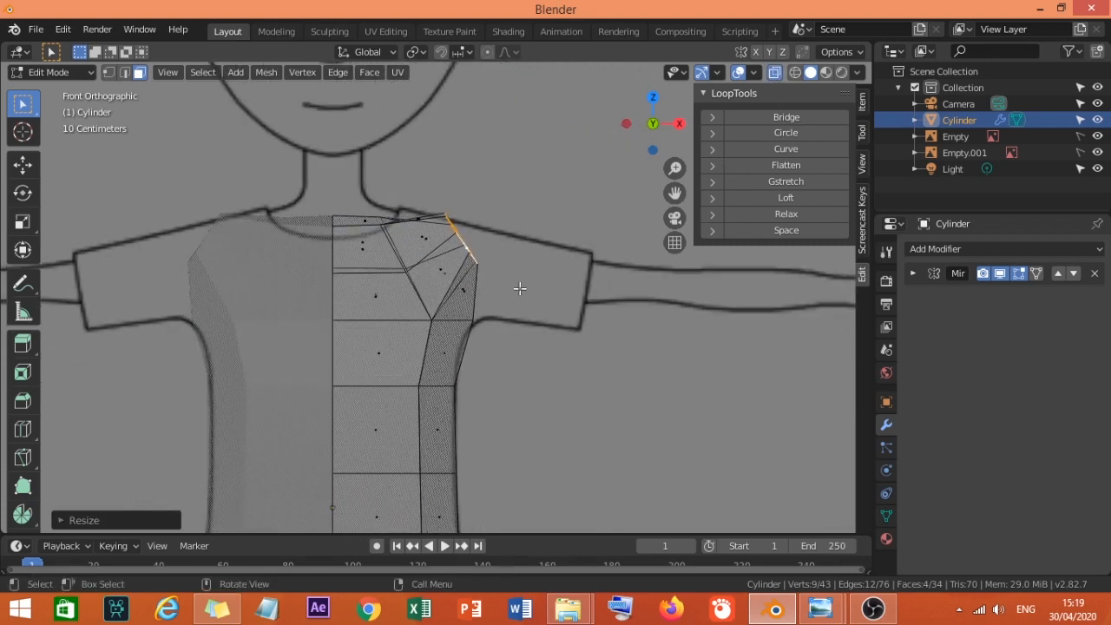
key("g")
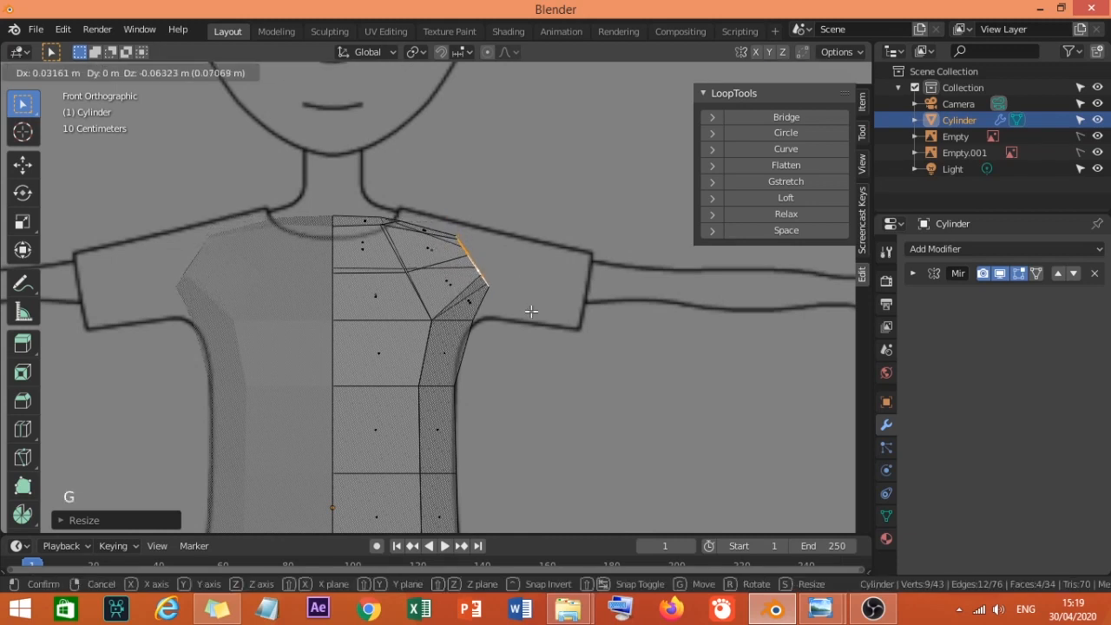
left_click(532, 311)
Rotate the shoulder faces closer to vertical, then enlarge and reposition them to span the blueprint sleeve's height at the armpit.
key("r")
left_click(578, 384)
key("s")
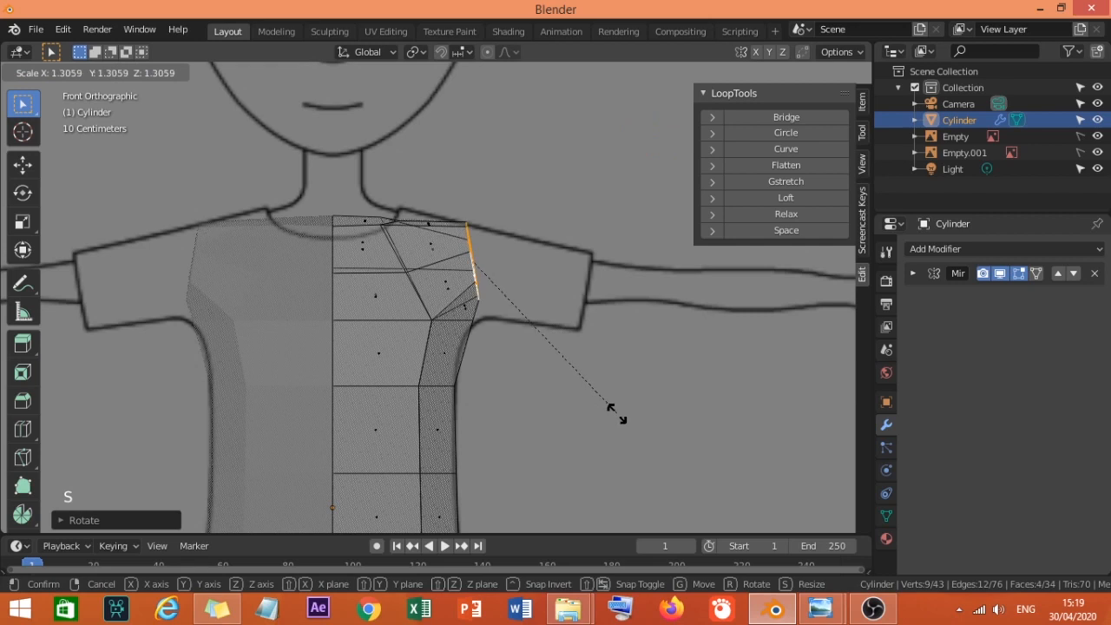
left_click(617, 414)
key("g")
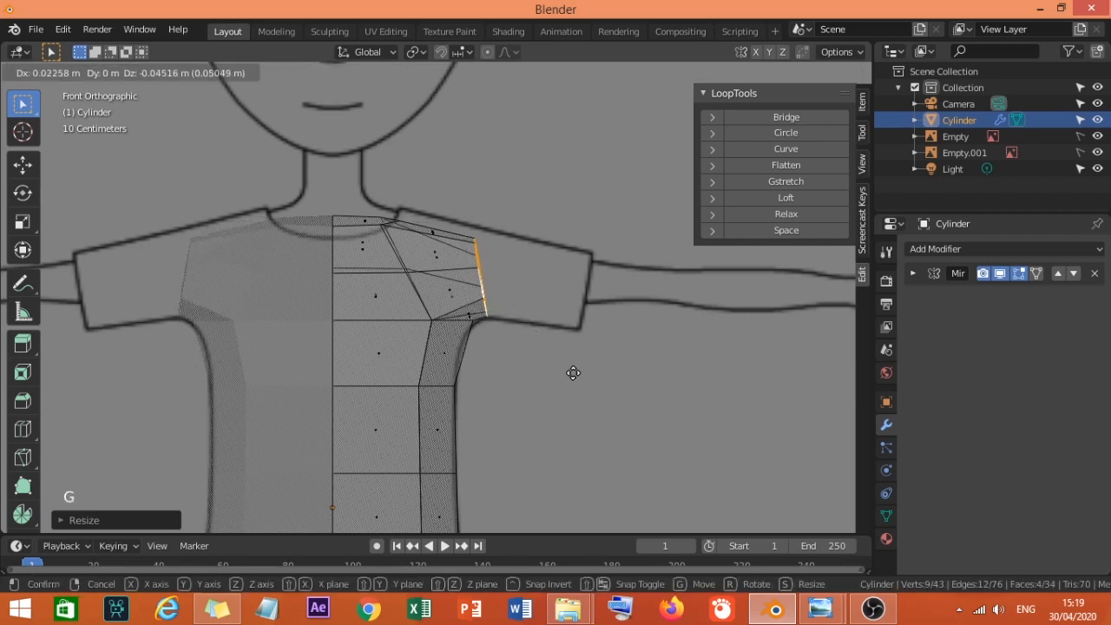
left_click(574, 370)
key("s")
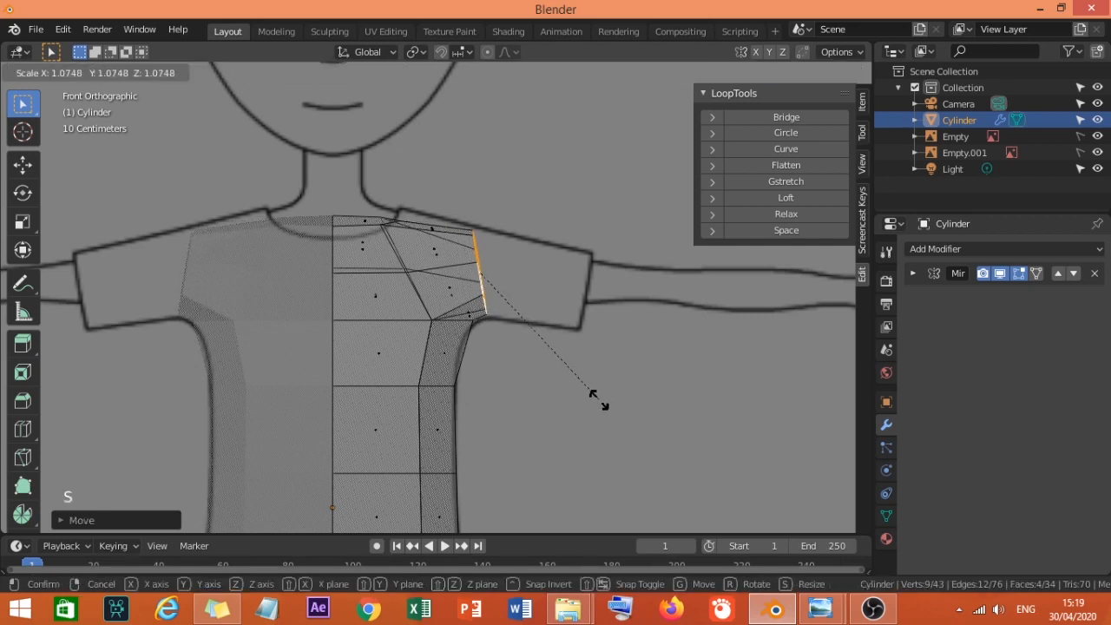
left_click(598, 391)
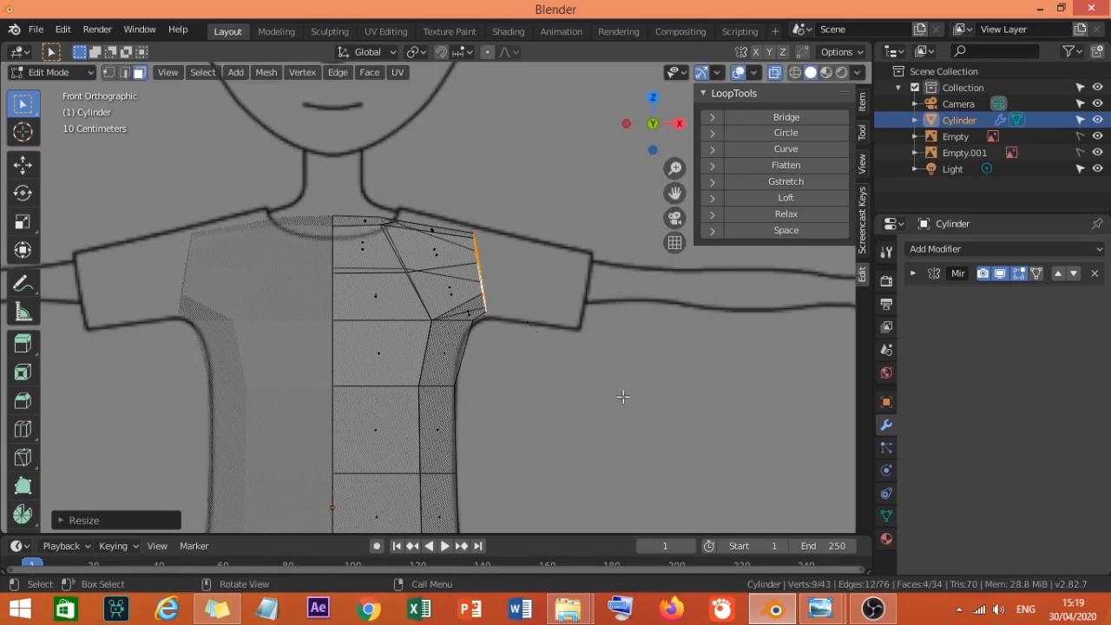
Fine-tune the shoulder faces' rotation and position so they stand nearly vertical at the base of the blueprint's sleeve.
key("r")
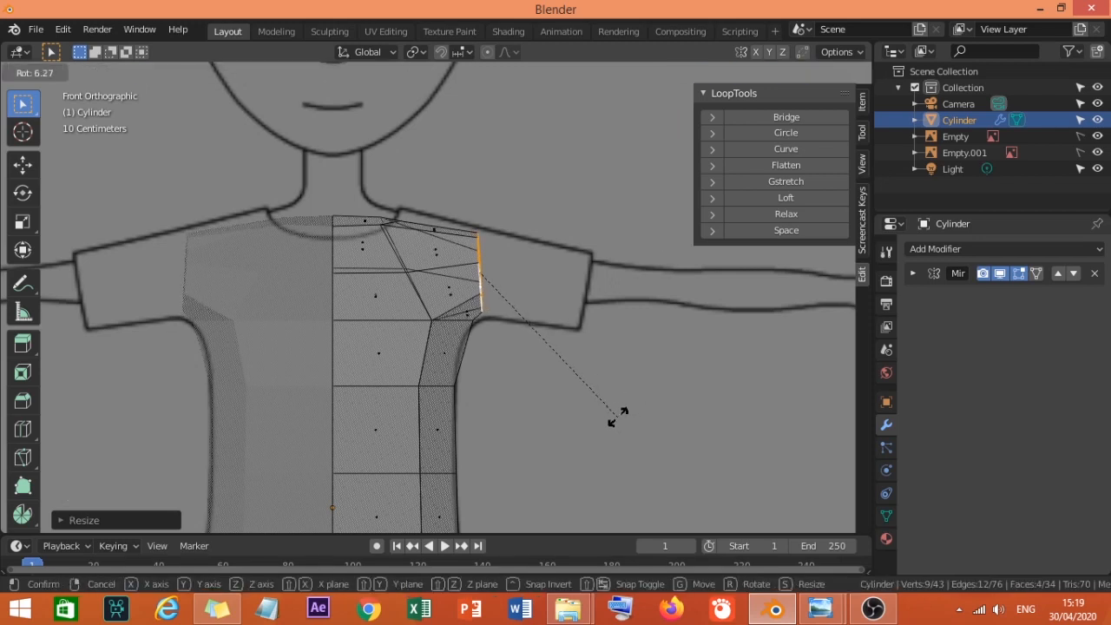
left_click(660, 404)
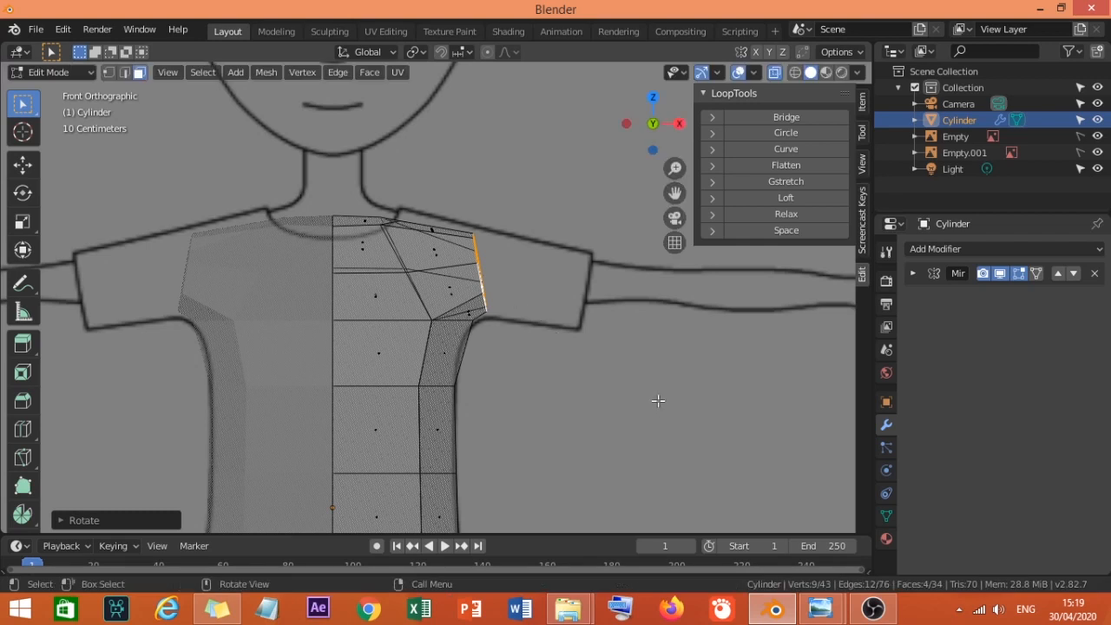
key("g")
left_click(645, 399)
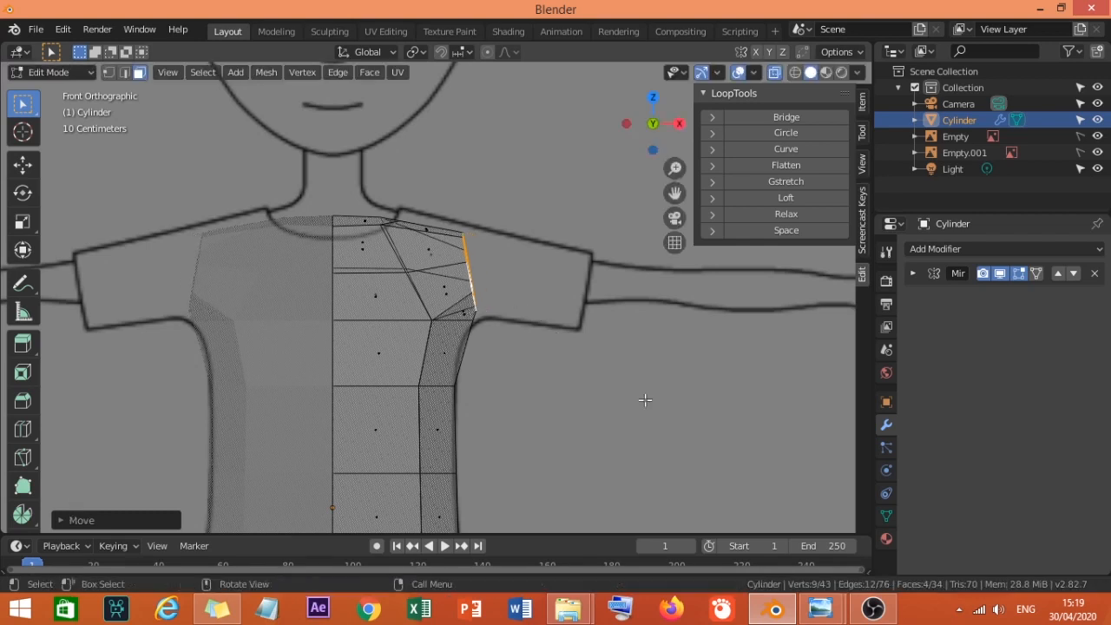
key("g")
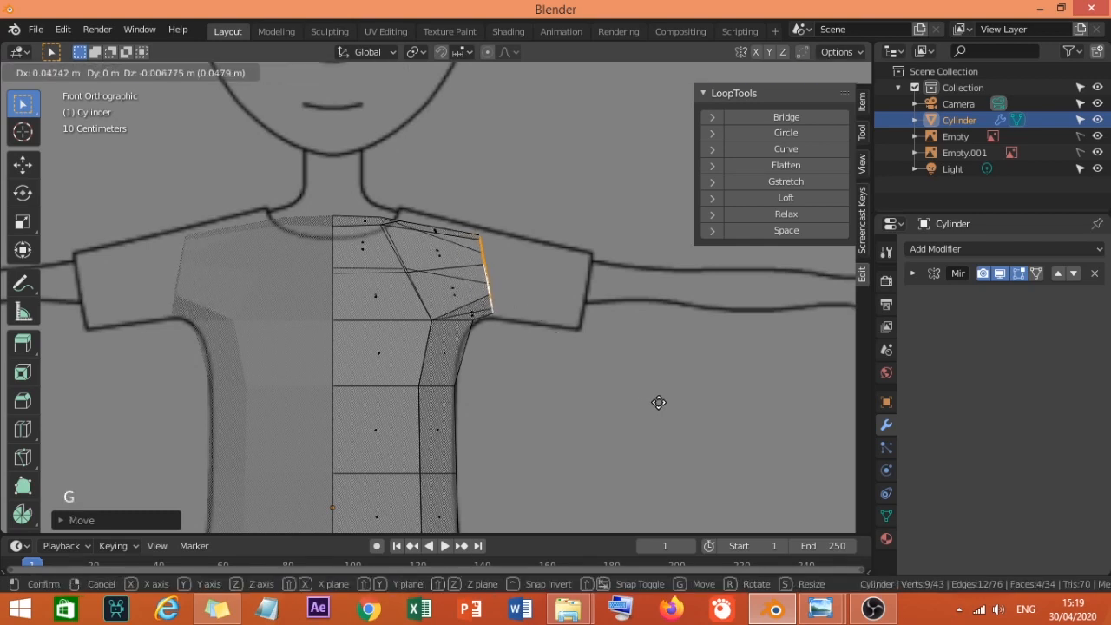
left_click(656, 401)
key("r")
left_click(635, 420)
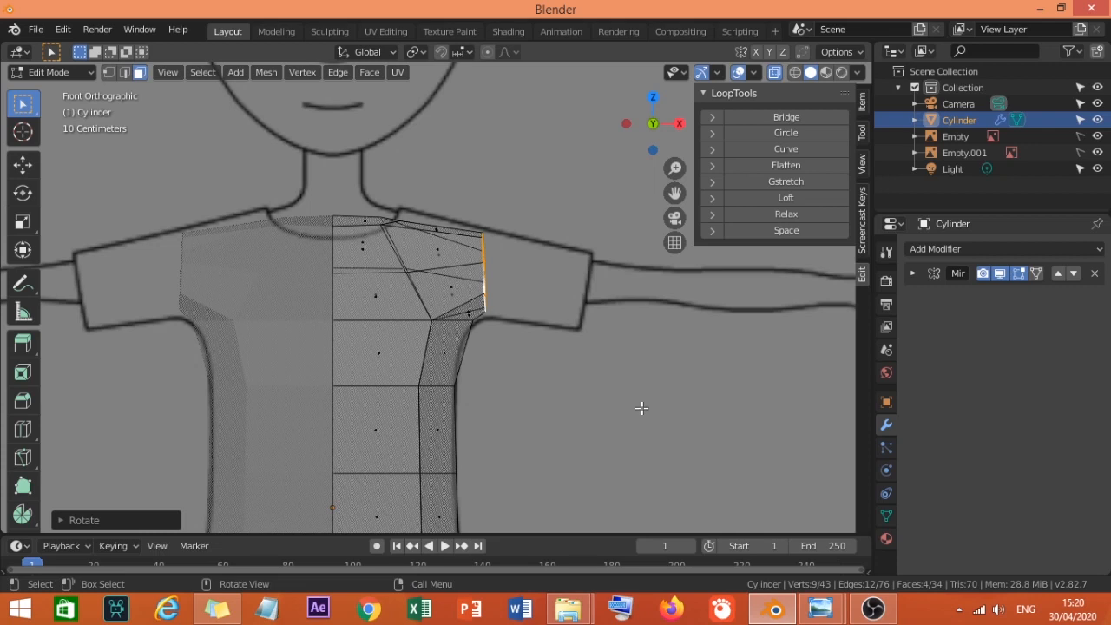
key("g")
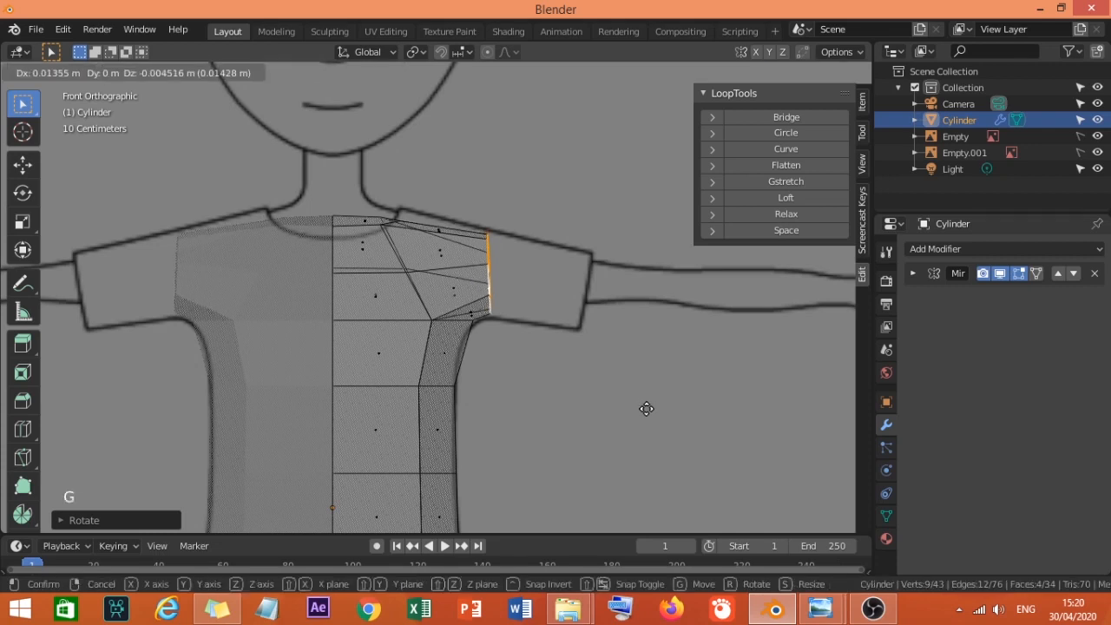
left_click(647, 409)
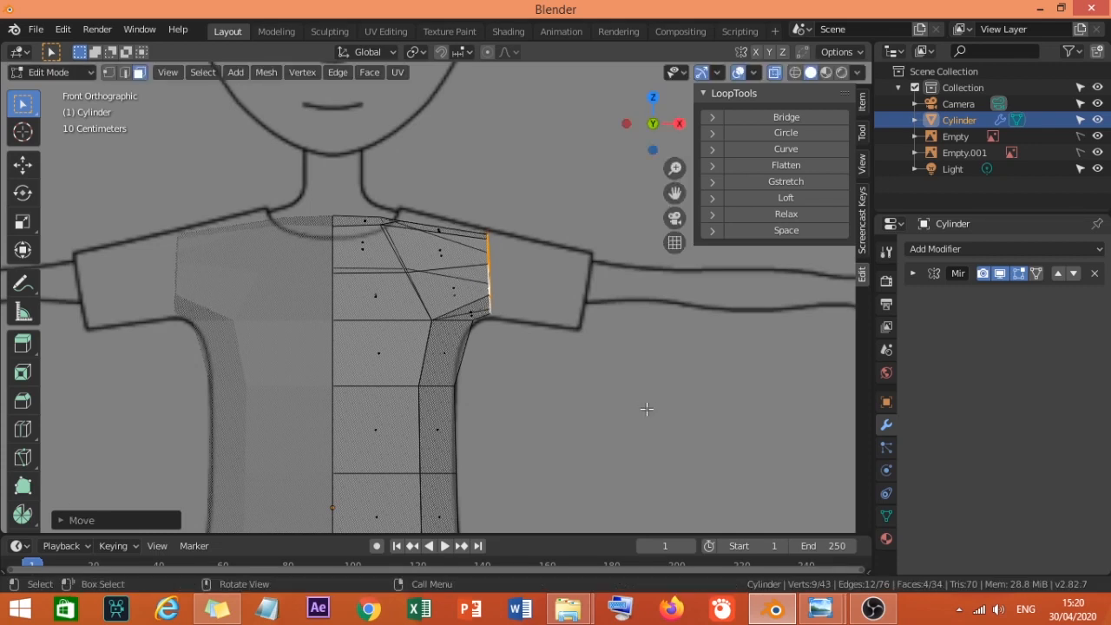
Extrude the shoulder faces about 0.22 m outward to form the sleeve and tilt its end to the blueprint cuff's angle.
key("e")
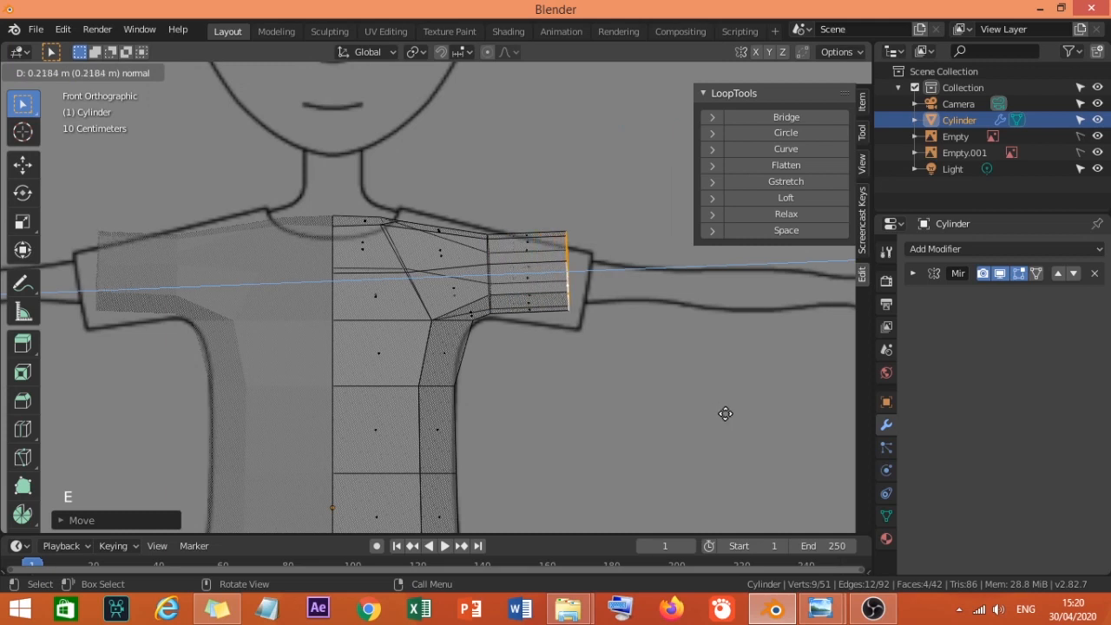
left_click(726, 414)
key("r")
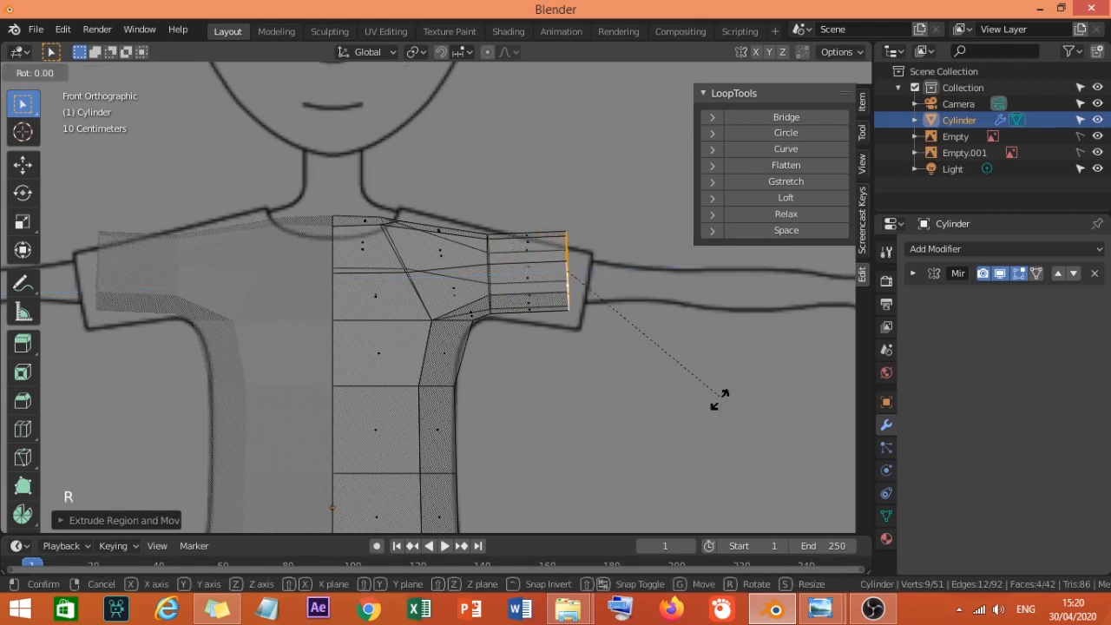
left_click(703, 439)
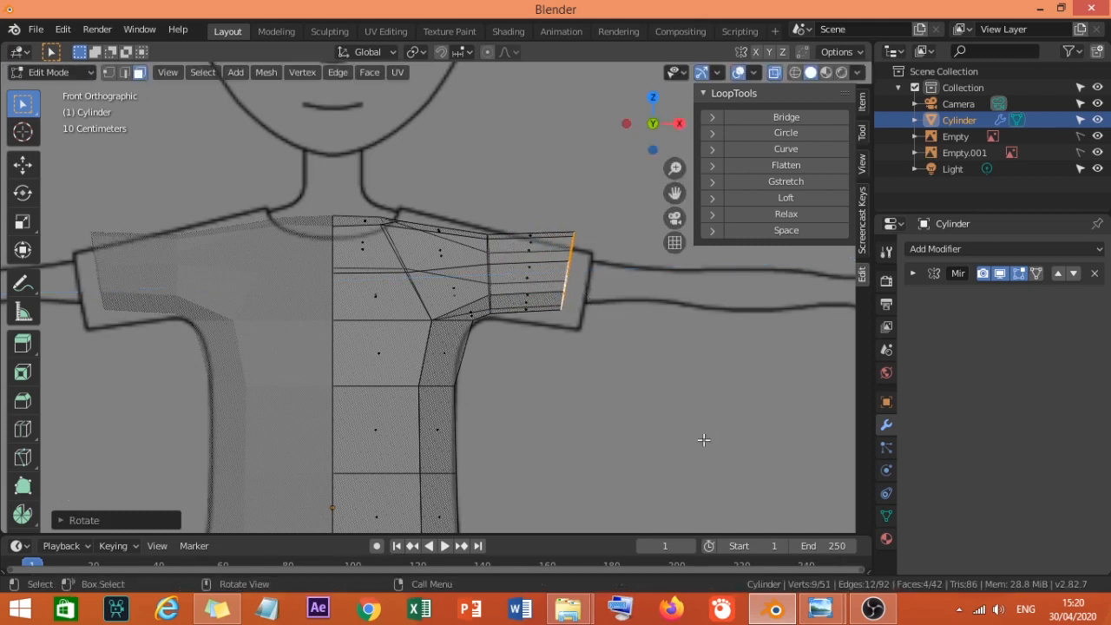
Move the sleeve's end faces onto the blueprint's cuff and scale them to fit its height.
key("g")
left_click(721, 456)
key("s")
left_click(698, 439)
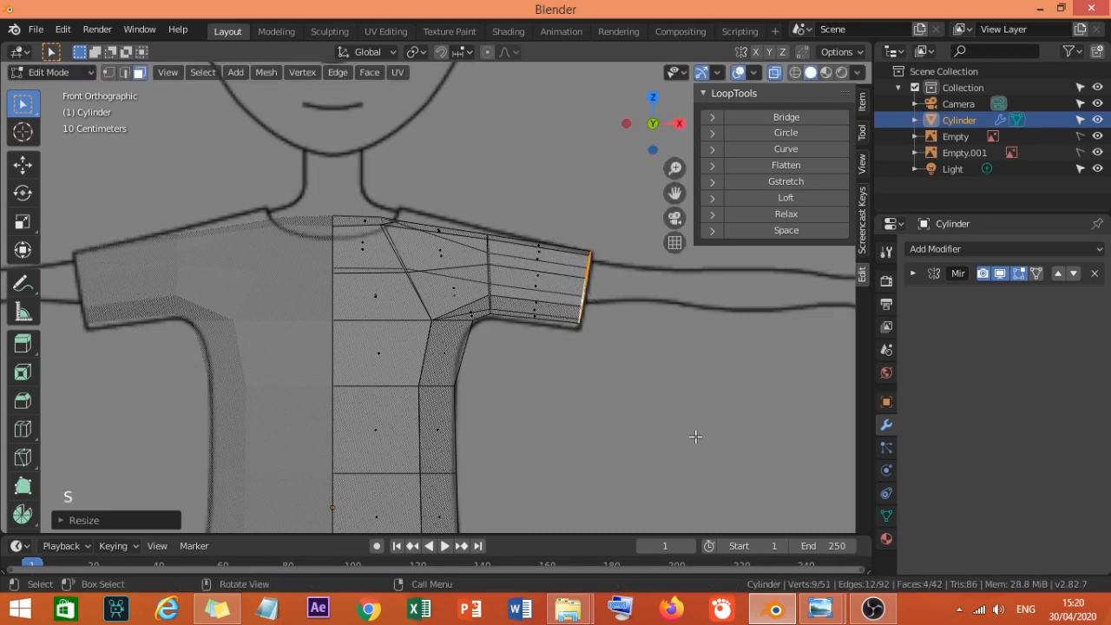
scroll(491, 324, "up", 4)
middle_click_drag(524, 303, 453, 344, "shift")
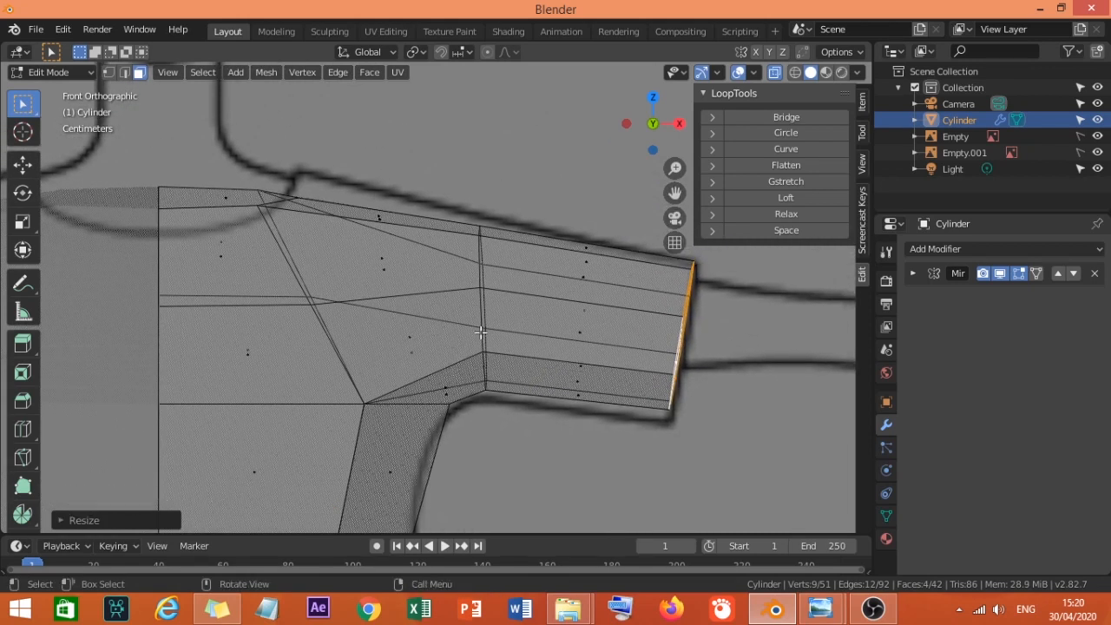
Select the vertex loop where the sleeve meets the shoulder and scale it up about 1.1 times to reach the blueprint outline.
left_click(112, 73)
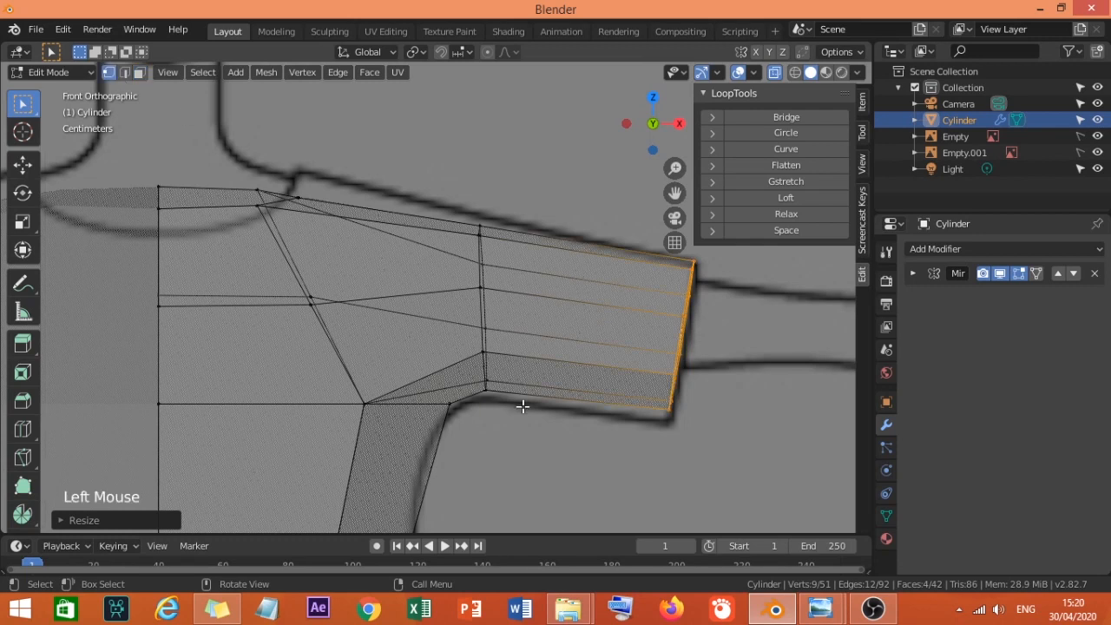
key("a")
key("a")
key("a")
key("b")
left_click_drag(526, 422, 463, 193)
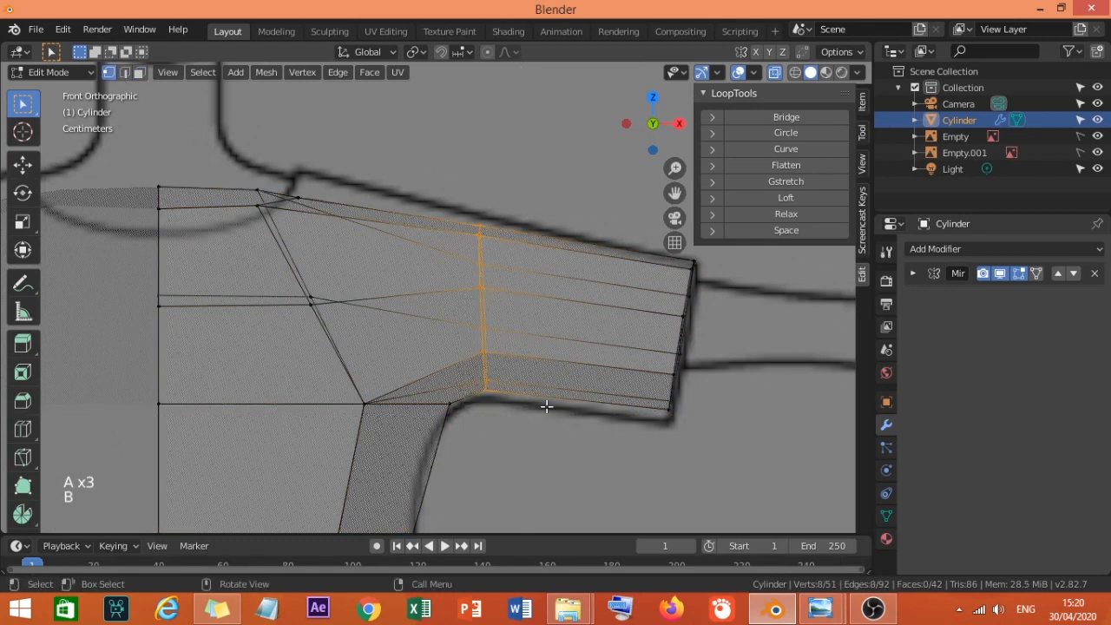
key("s")
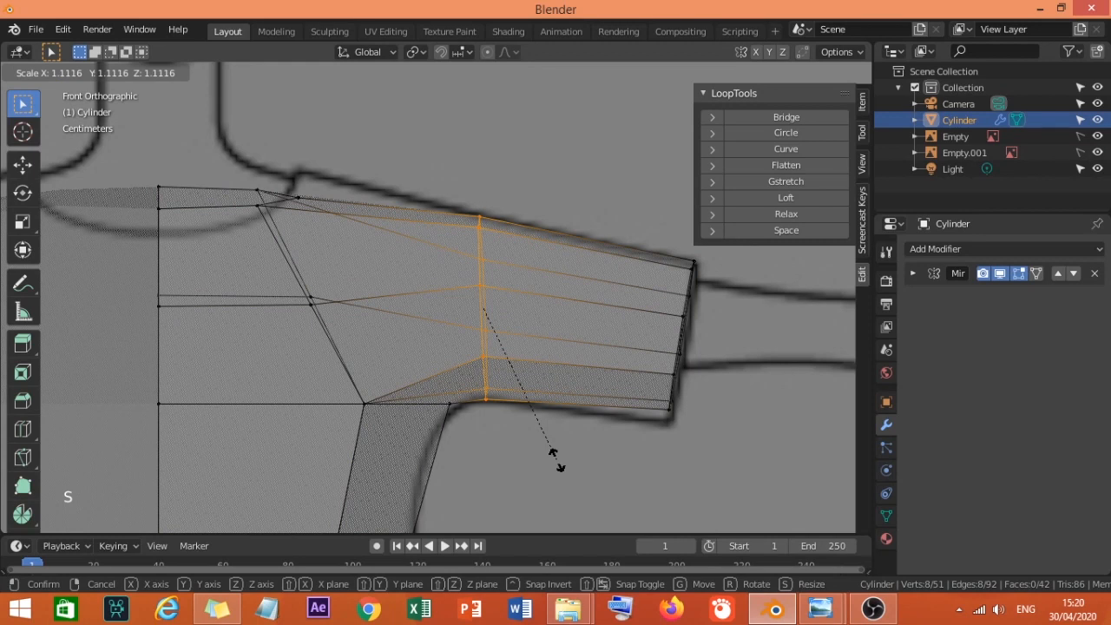
left_click(556, 455)
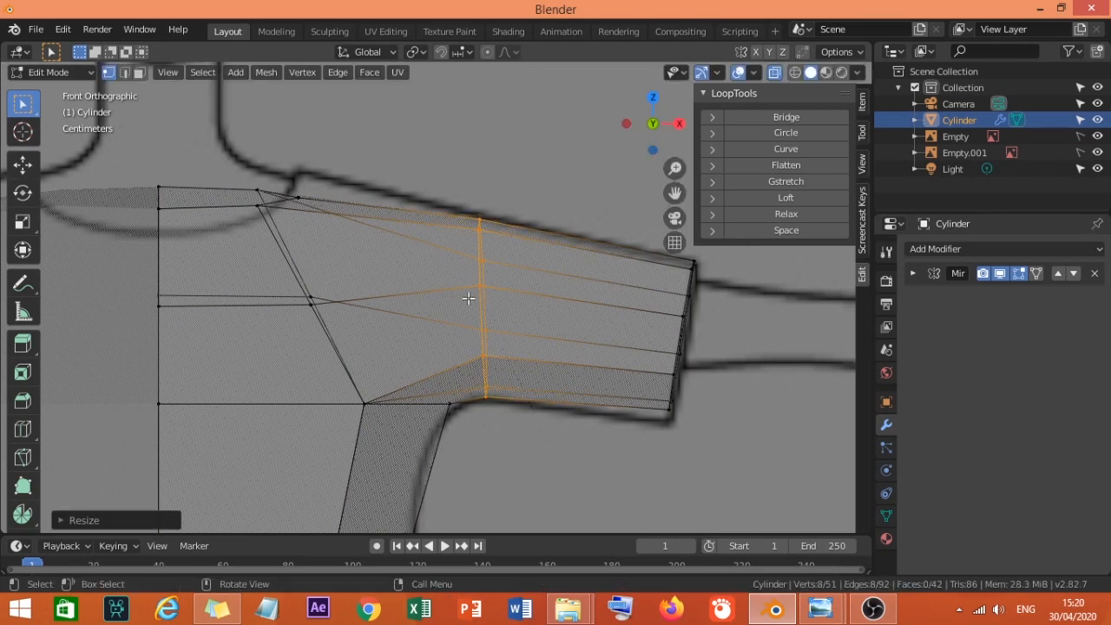
scroll(468, 299, "down", 2)
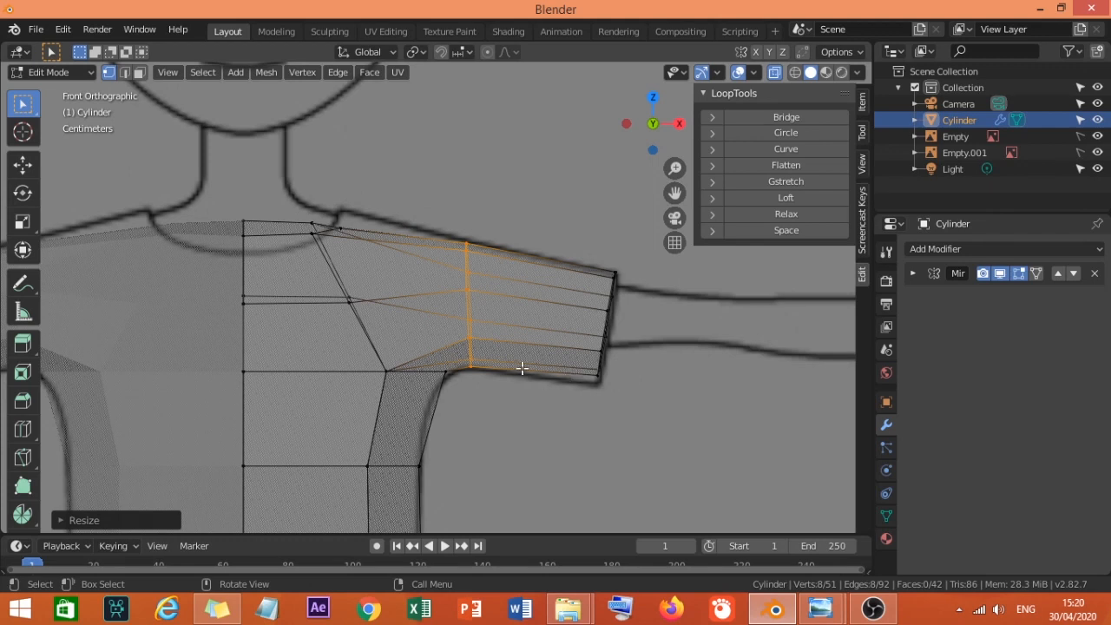
Turn off X-ray and move the two neighbouring front chest vertices beside the armpit together along the Y axis.
middle_click_drag(619, 395, 620, 393)
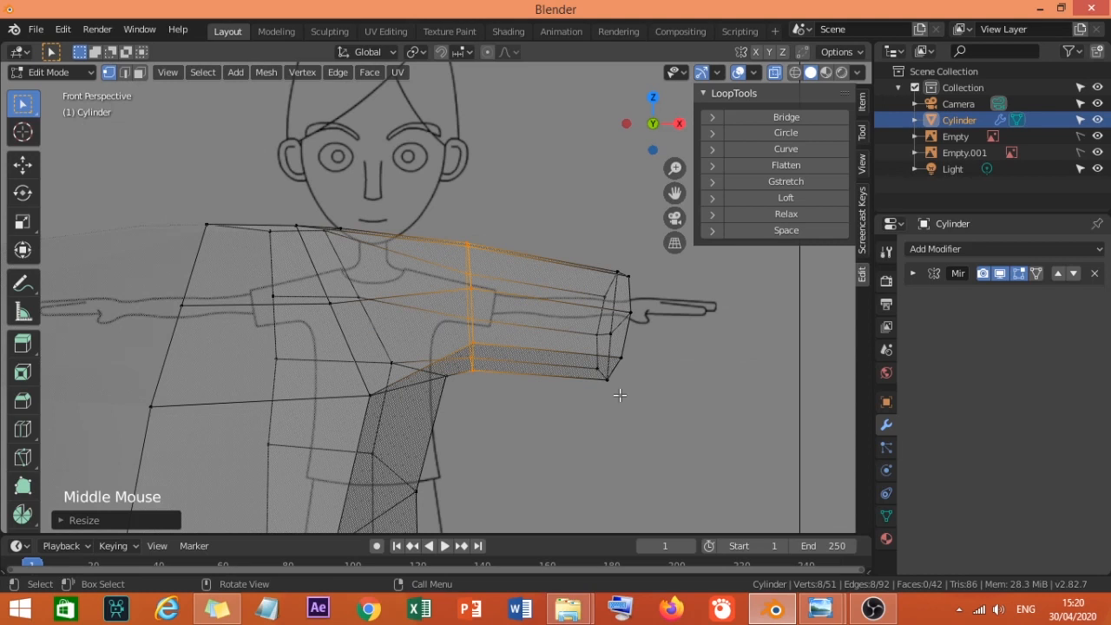
scroll(632, 388, "down", 4)
left_click(811, 73)
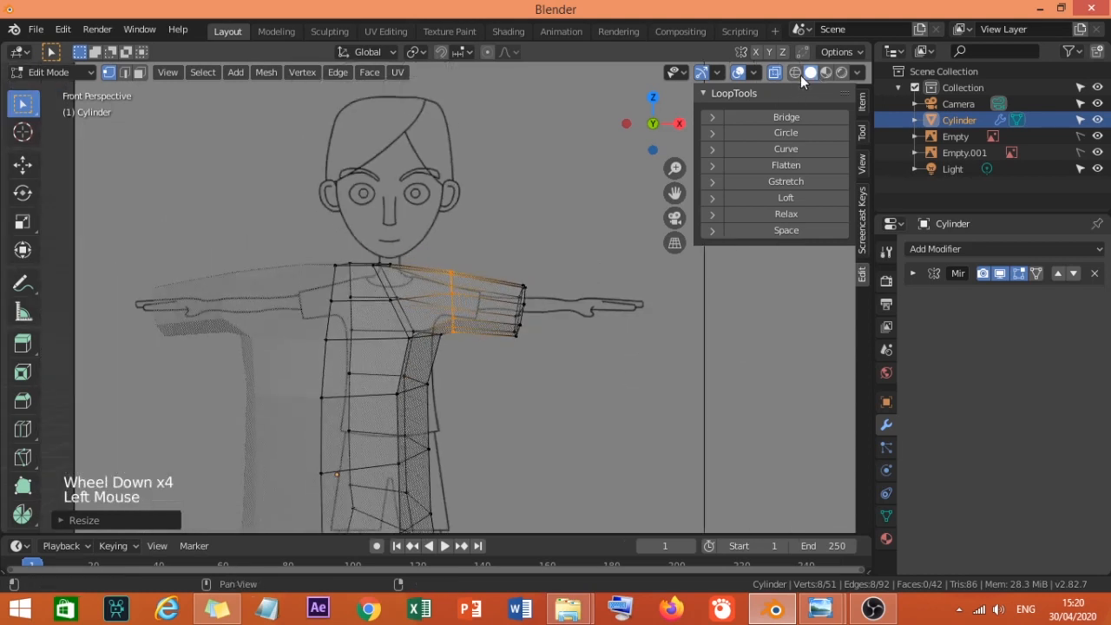
left_click(775, 72)
mouse_move(501, 385)
middle_mouse_down()
mouse_move(390, 454)
mouse_move(511, 457)
mouse_move(479, 353)
mouse_move(290, 385)
mouse_move(347, 426)
mouse_move(531, 497)
mouse_move(429, 429)
mouse_move(599, 364)
mouse_move(512, 395)
mouse_move(447, 402)
mouse_move(397, 441)
middle_mouse_up()
scroll(417, 402, "up", 4)
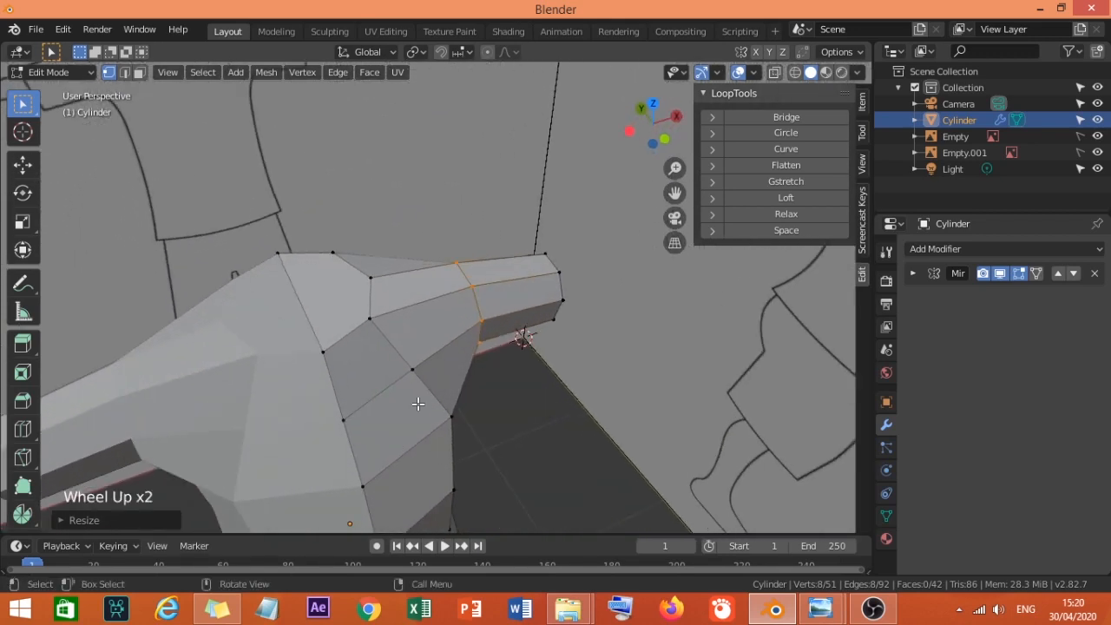
middle_click_drag(417, 402, 474, 393)
left_click(478, 363)
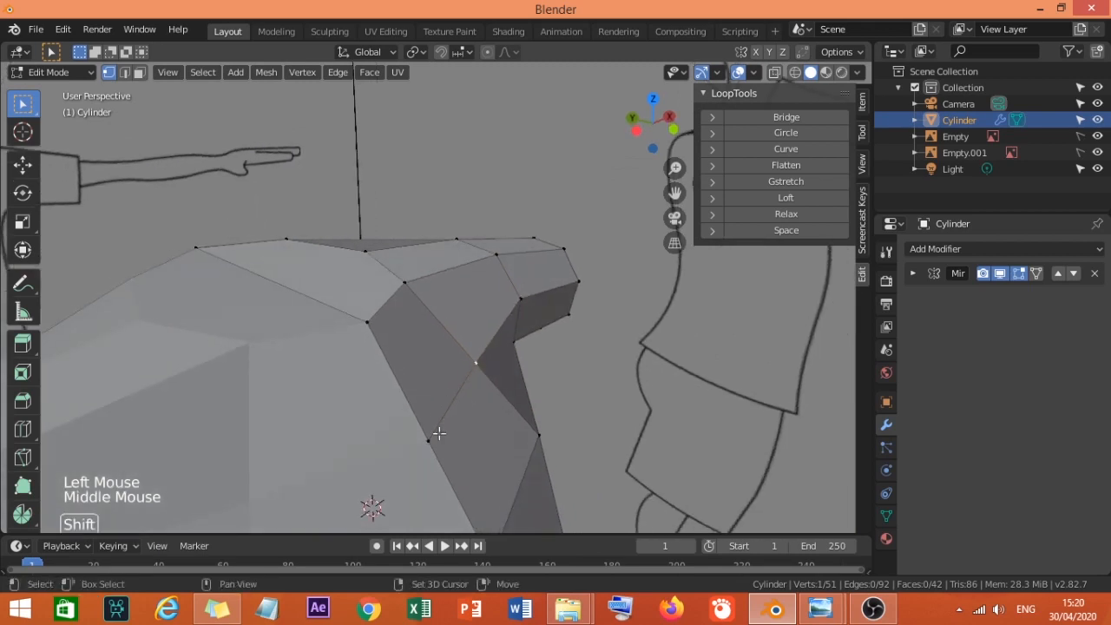
left_click(431, 444, "shift")
middle_click_drag(417, 449, 464, 379)
key("g")
key("y")
left_click(451, 449)
Move only the upper chest vertex beside the armpit about 0.026 m forward along the Y axis.
left_click(454, 381)
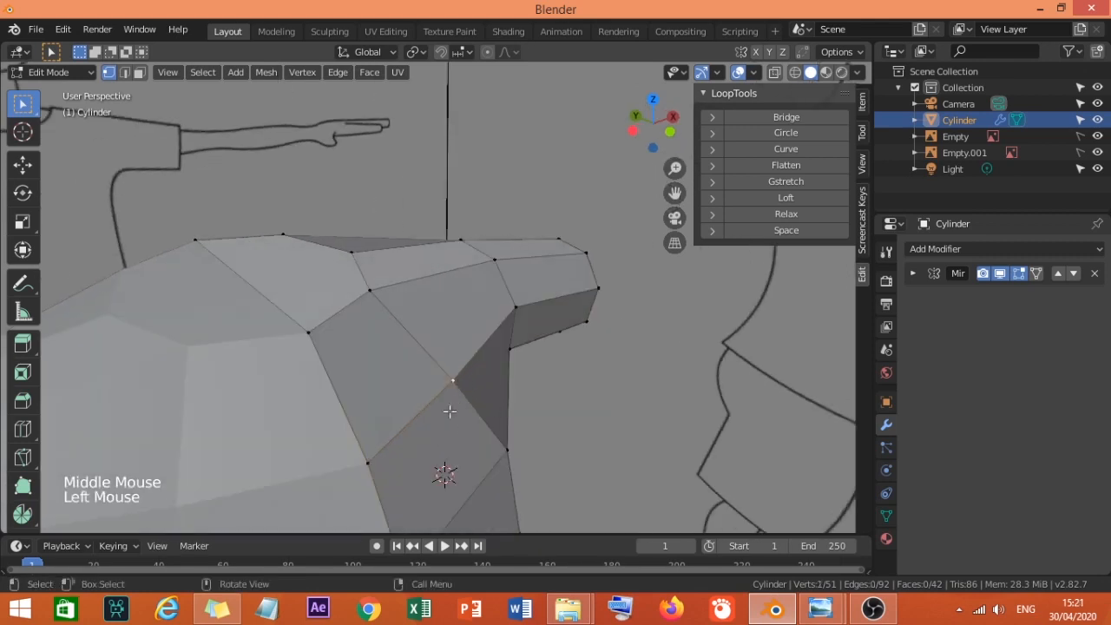
key("g")
key("y")
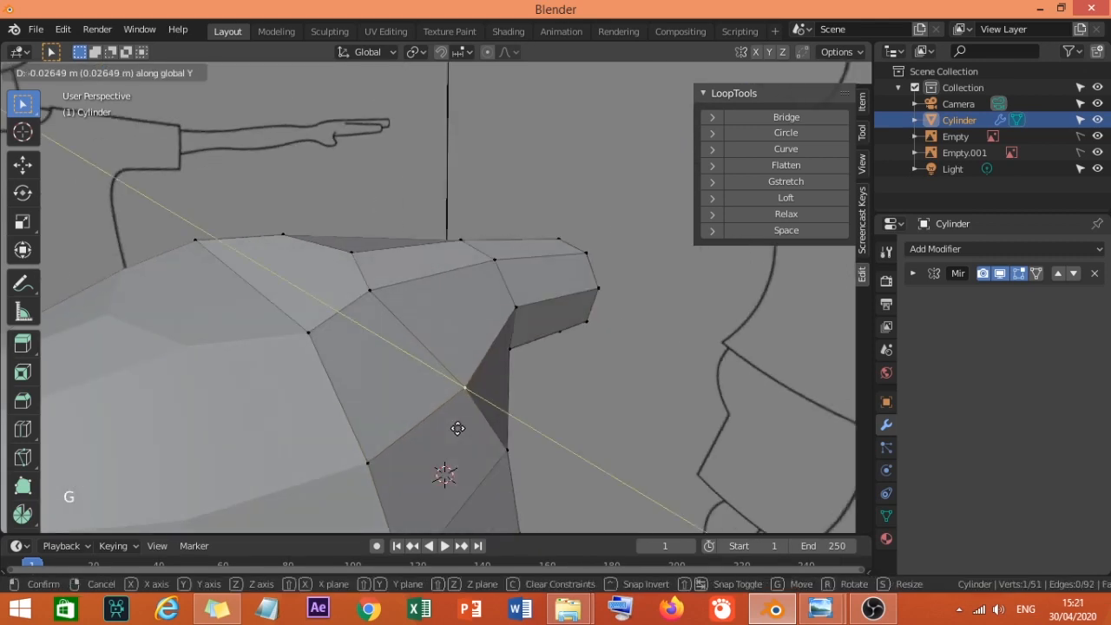
left_click(457, 428)
Examine the torso, shoulder and sleeve shape from several angles and distances.
middle_click_drag(454, 427, 466, 426)
scroll(373, 417, "down", 7)
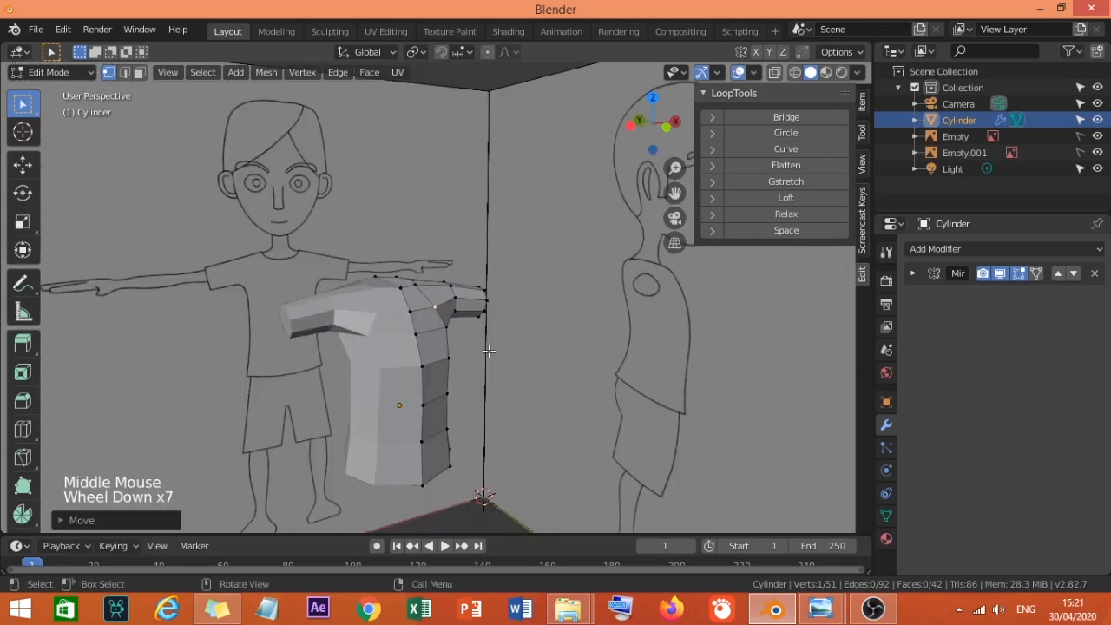
middle_click_drag(489, 350, 436, 383)
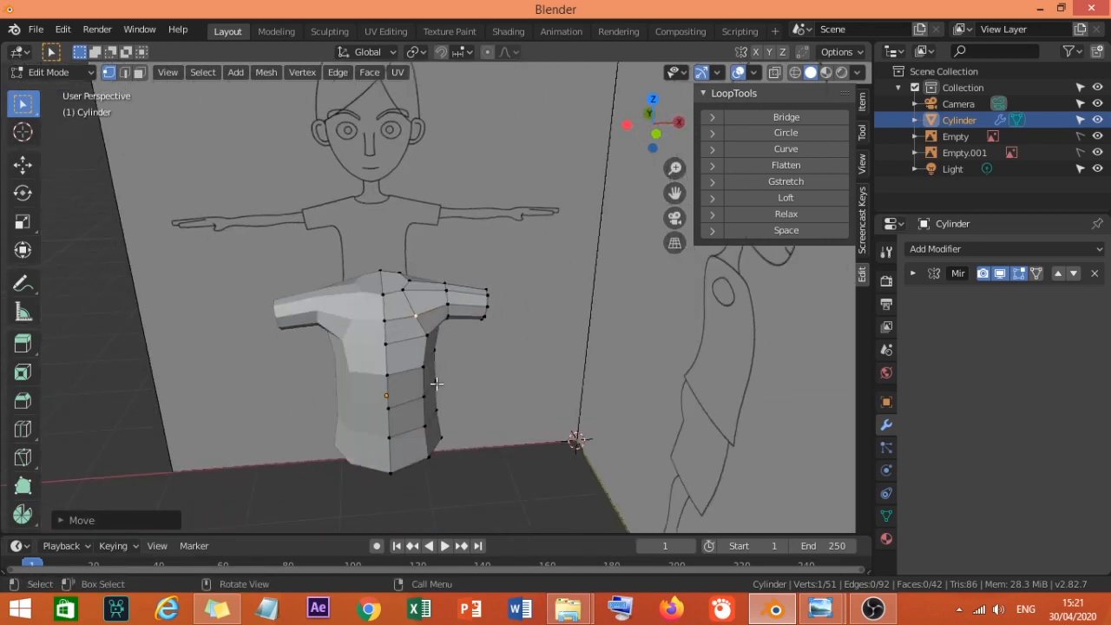
scroll(436, 383, "up", 4)
middle_click_drag(489, 355, 357, 340)
scroll(357, 340, "up", 3)
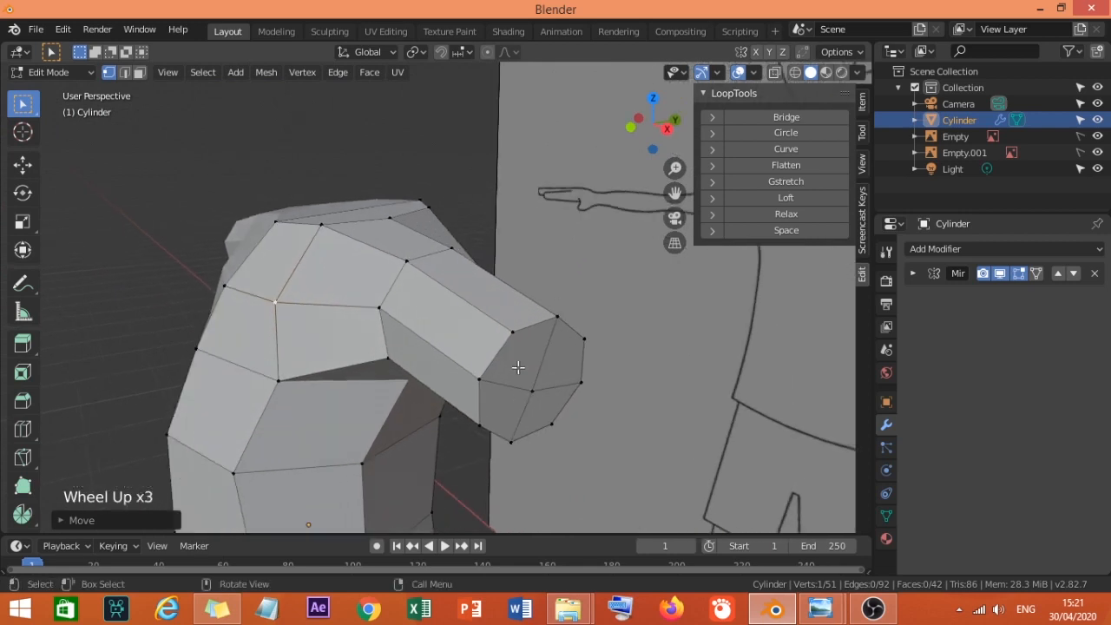
middle_click_drag(518, 368, 547, 362)
scroll(556, 357, "down", 5)
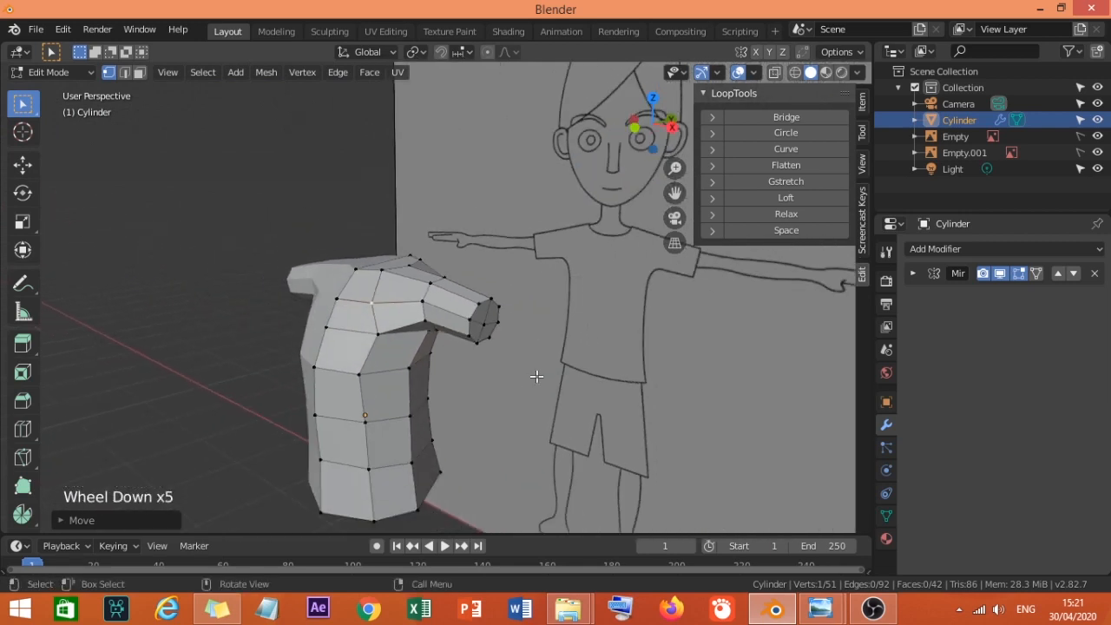
Select the four faces closing the sleeve's end and inset them slightly to leave a thin cuff rim.
scroll(536, 376, "up", 2)
left_click(142, 72)
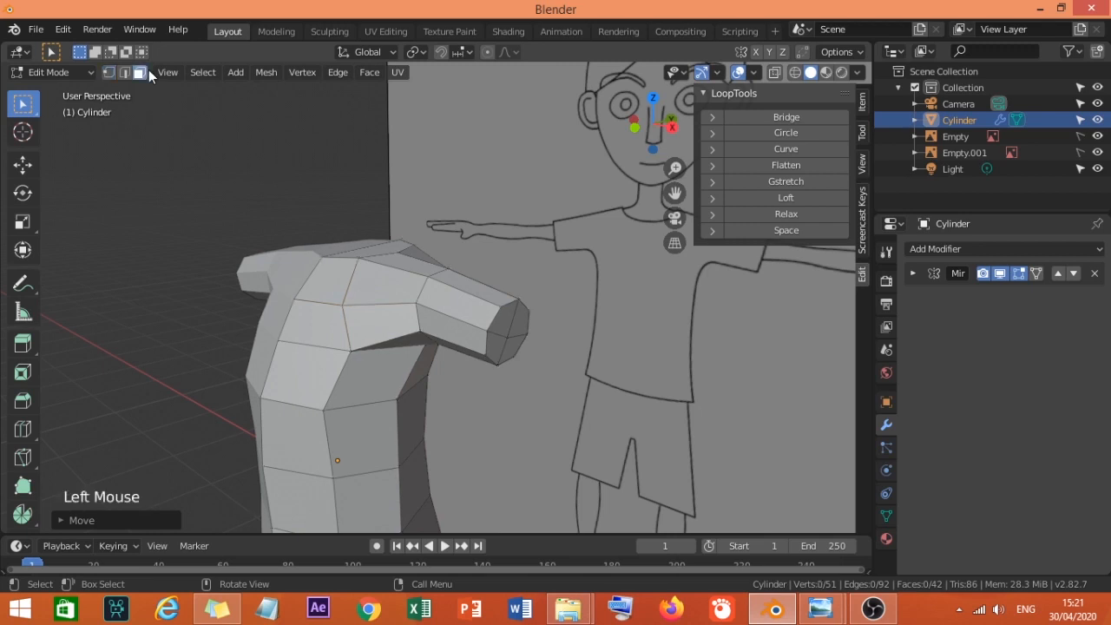
left_click(508, 320, "shift")
left_click(513, 332, "shift")
left_click(501, 345, "shift")
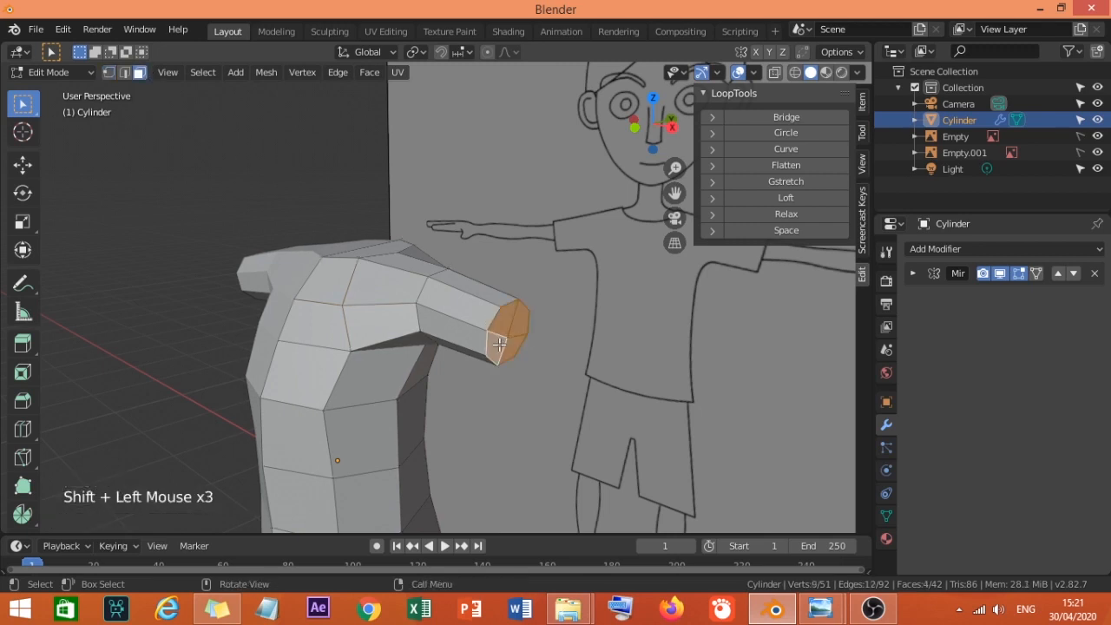
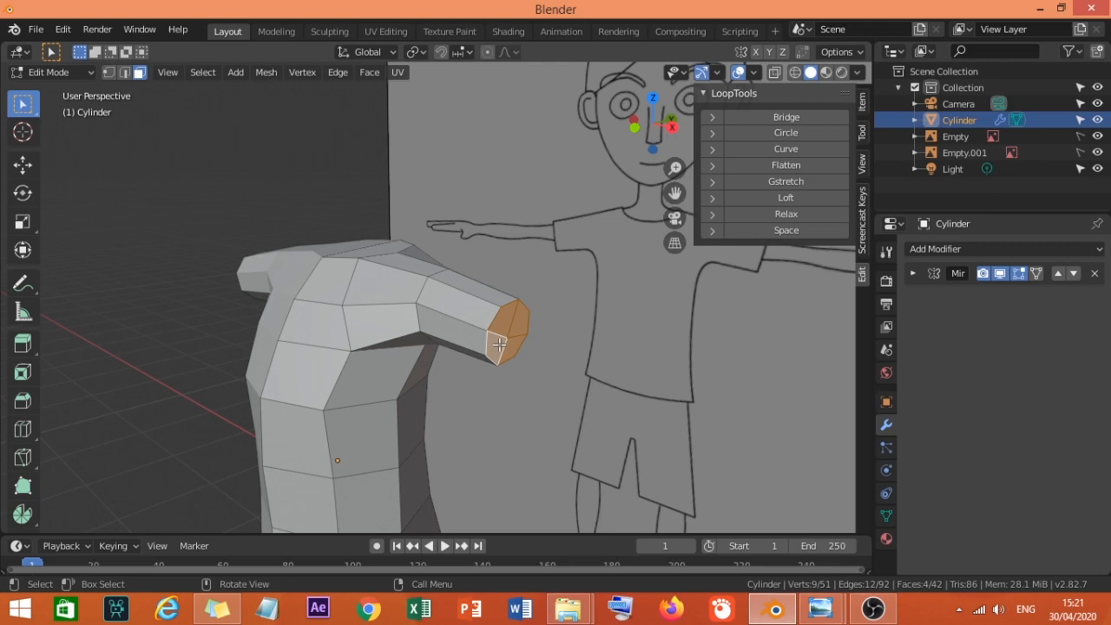
scroll(499, 345, "up", 2)
mouse_move(499, 345)
middle_mouse_down("shift")
mouse_move(508, 382)
mouse_move(489, 350)
middle_mouse_up("shift")
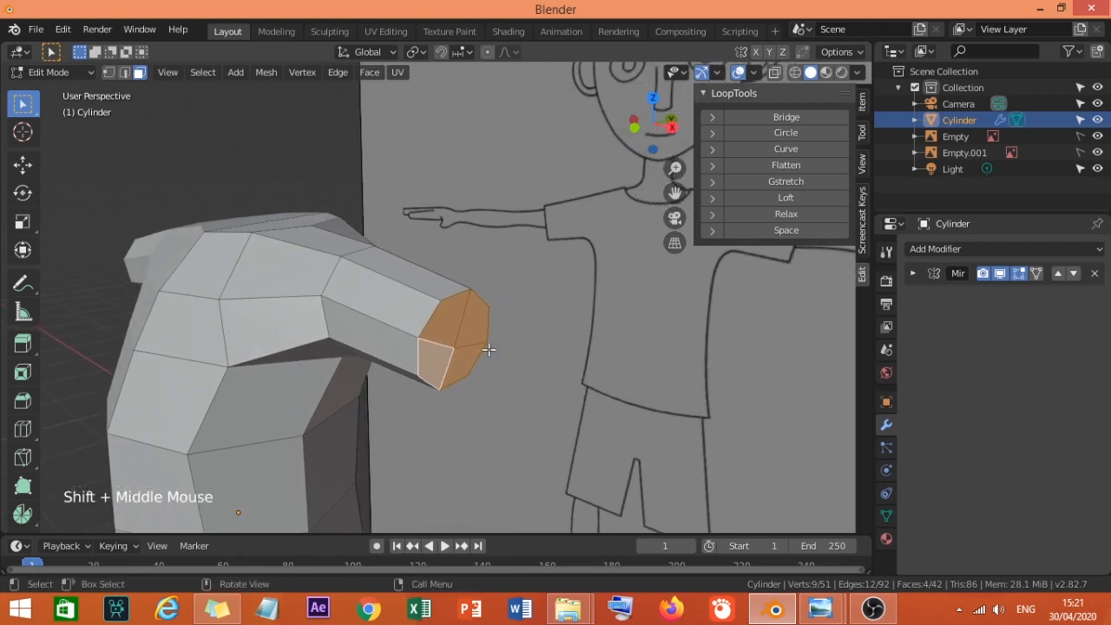
key("i")
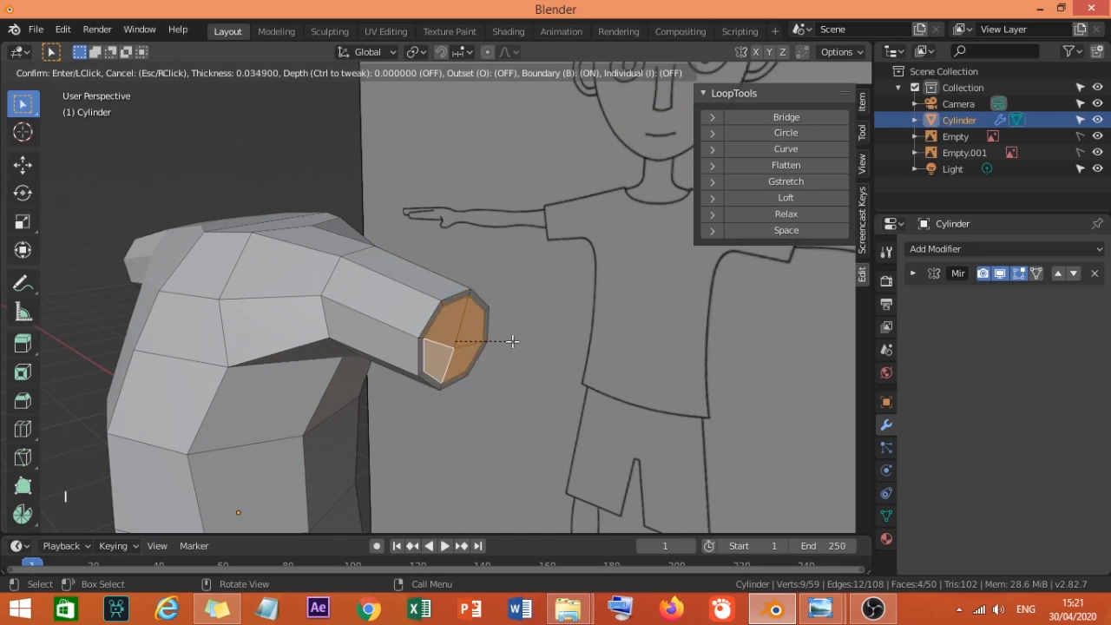
left_click(517, 348)
Extrude the inset faces inward to hollow the sleeve opening, and inset the recessed faces by about 0.11 m.
key("e")
left_click(474, 329)
middle_click_drag(494, 342, 468, 340)
key("i")
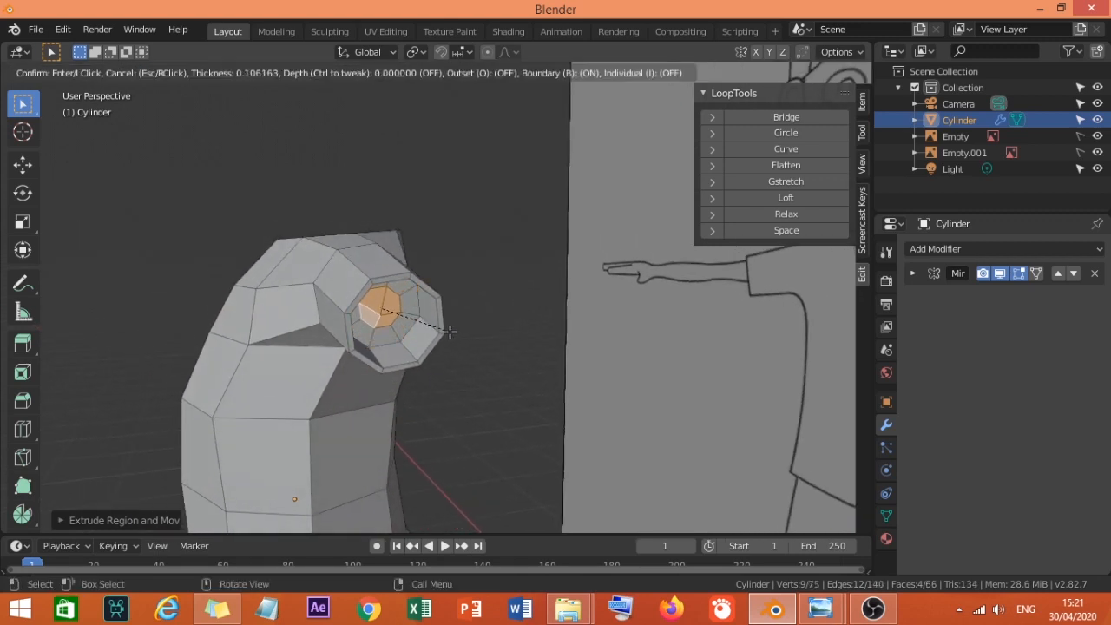
left_click(454, 330)
In front view with X-ray on, extrude the recessed inner faces about 0.13 m outward to the sleeve's cuff.
mouse_move(454, 330)
middle_mouse_down()
mouse_move(416, 358)
mouse_move(441, 360)
middle_mouse_up()
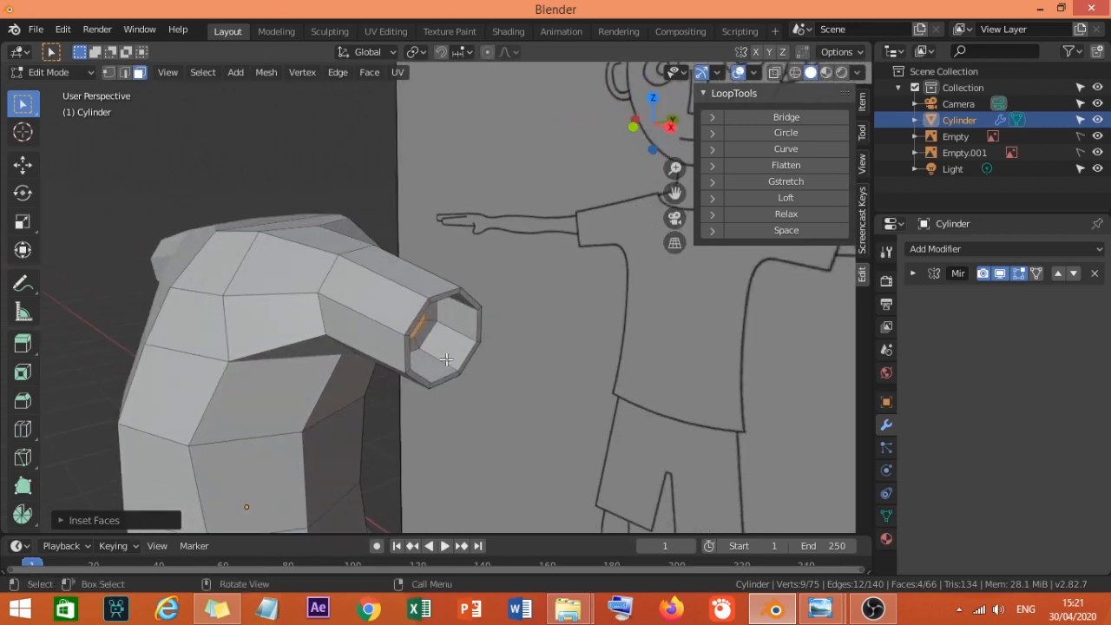
key("grave")
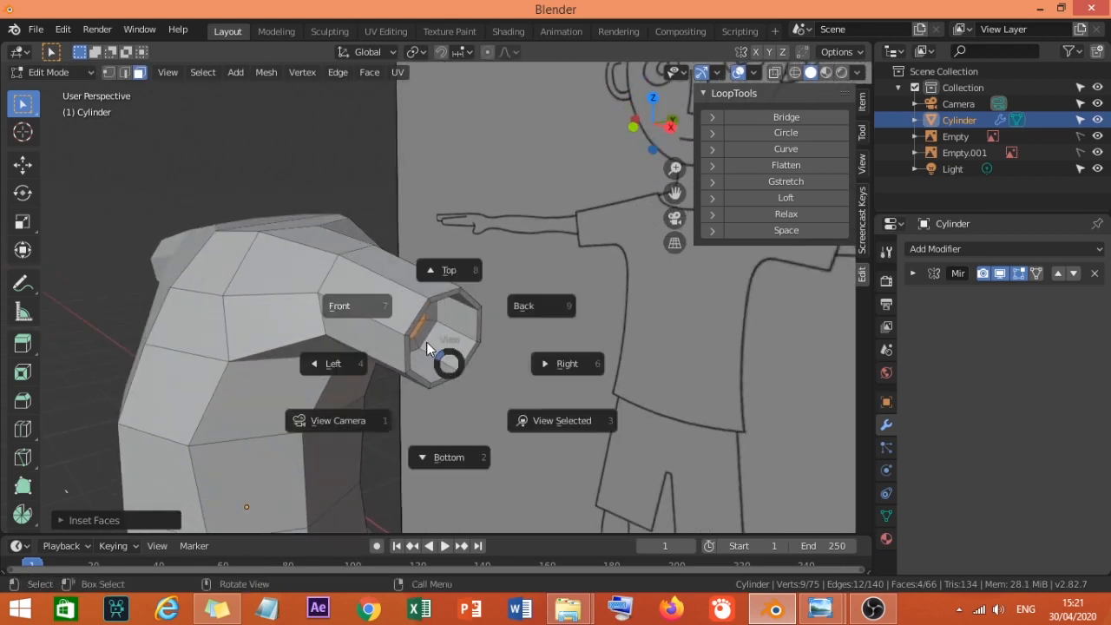
left_click(425, 341)
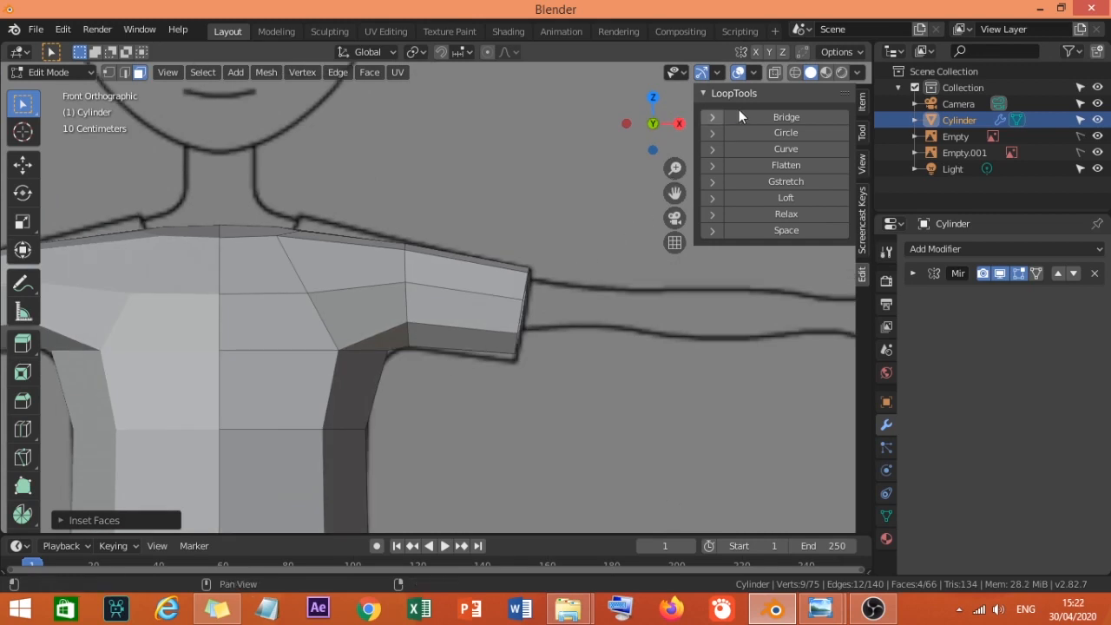
left_click(776, 73)
scroll(516, 361, "up", 1)
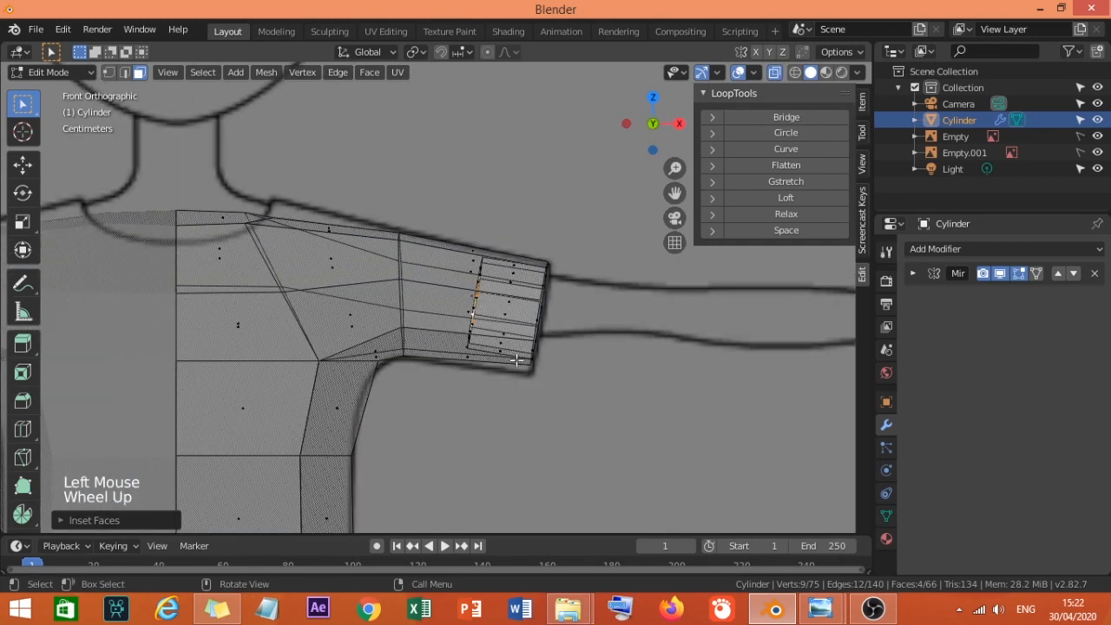
key("e")
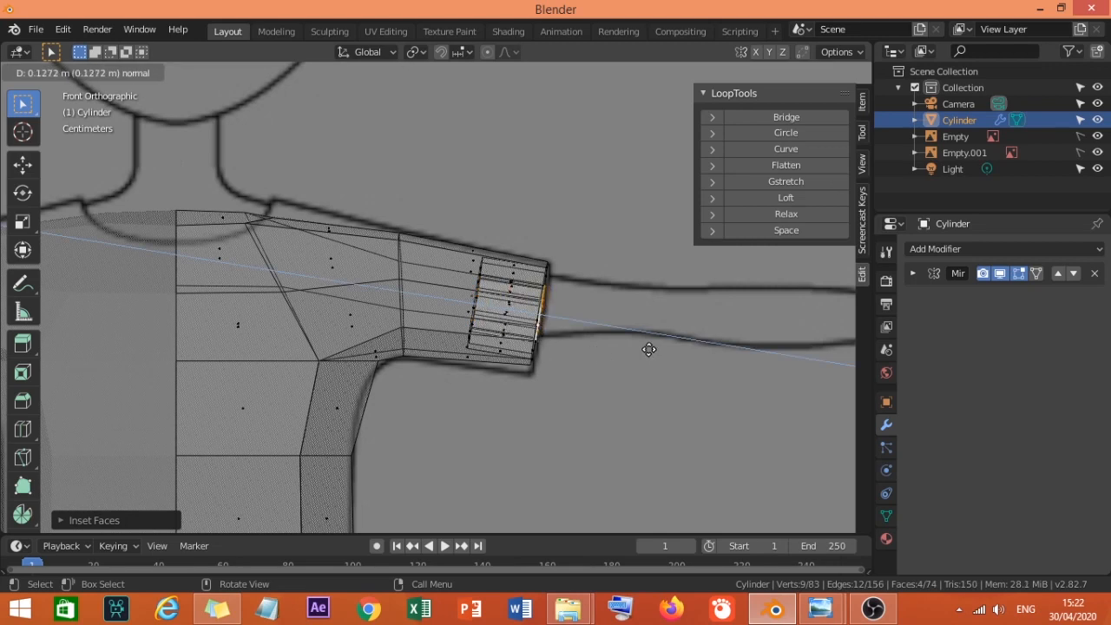
left_click(650, 349)
Scale the arm's end faces up about 1.04 times and raise them about 0.016 m along Z within the cuff.
key("s")
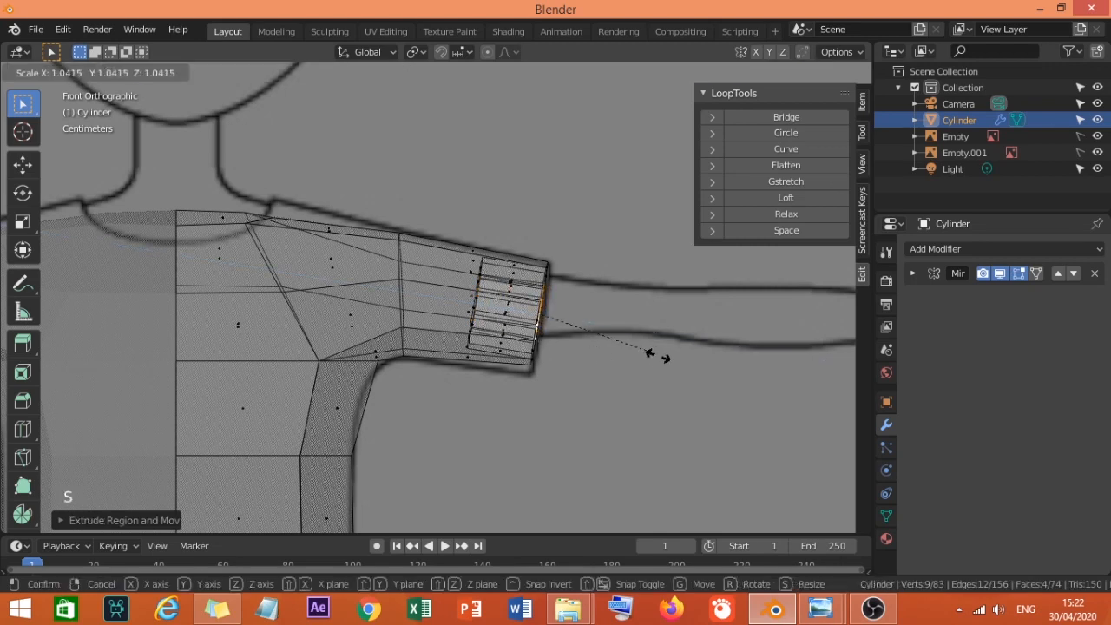
left_click(651, 349)
key("g")
key("z")
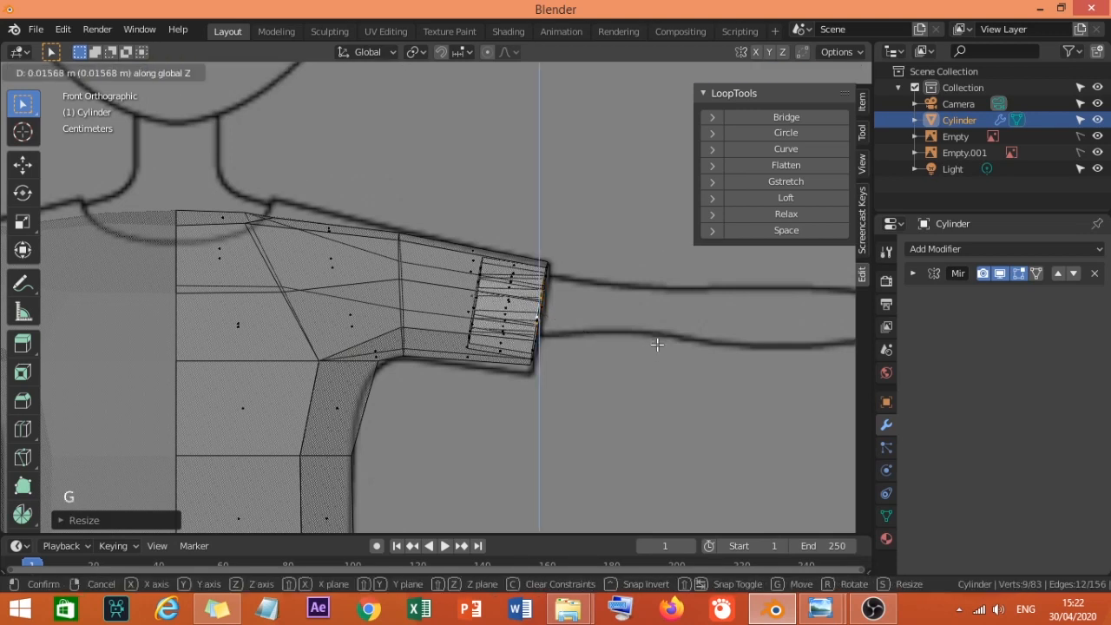
left_click(656, 344)
Extrude the arm about 0.2 m out of the sleeve and rotate its end faces to vertical.
key("e")
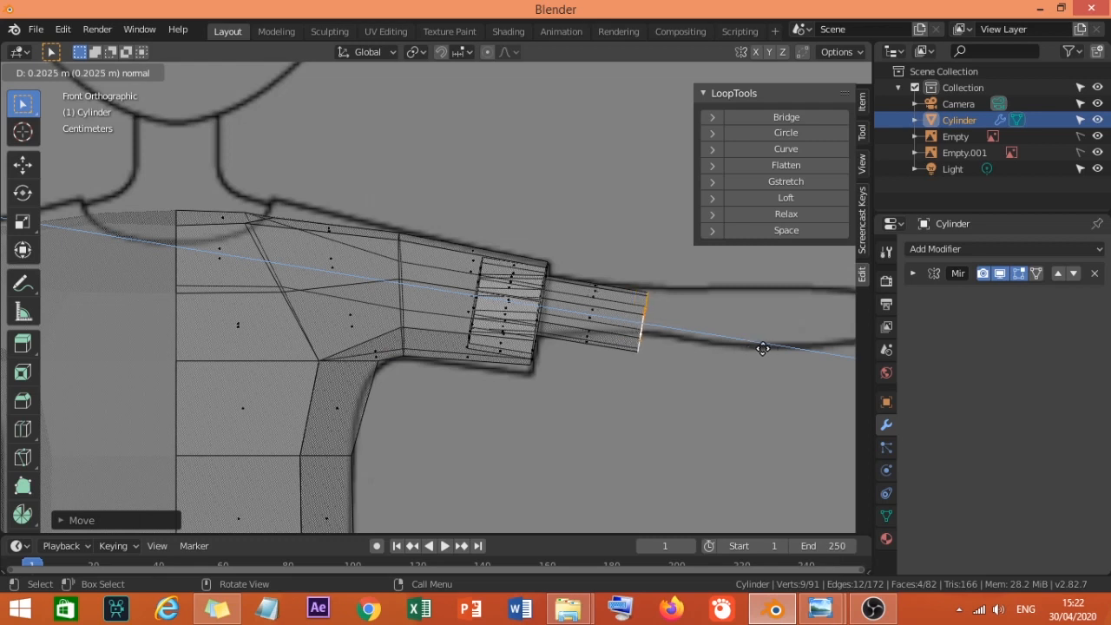
left_click(762, 348)
key("r")
left_click(764, 320)
Shrink the arm's end faces and move them about 0.06 m back and upward to fit the blueprint arm's outline.
key("s")
left_click(734, 325)
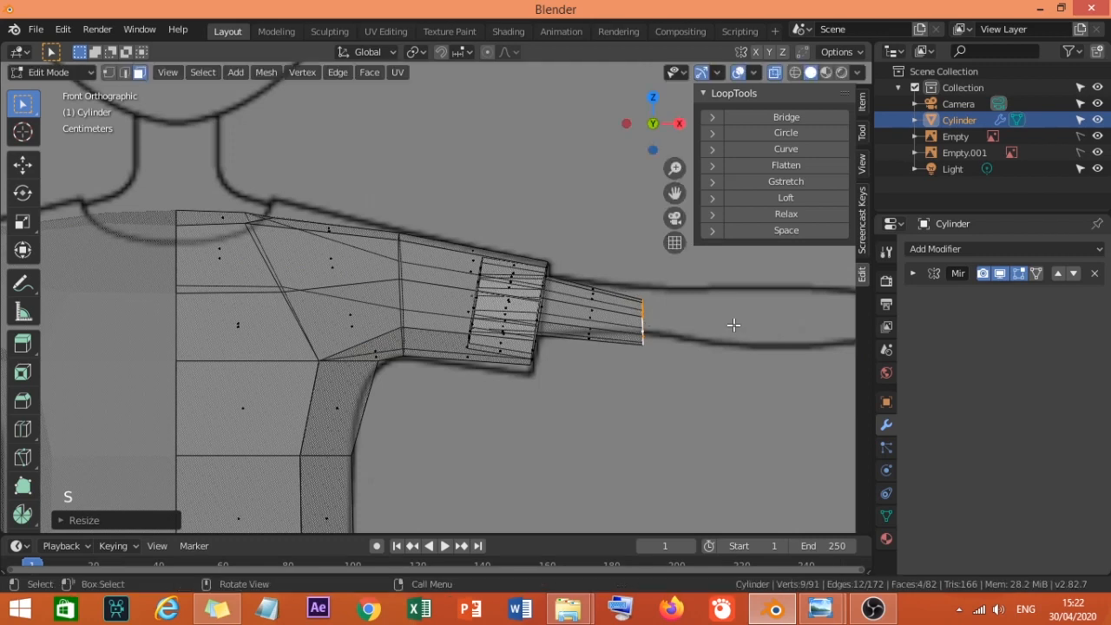
key("g")
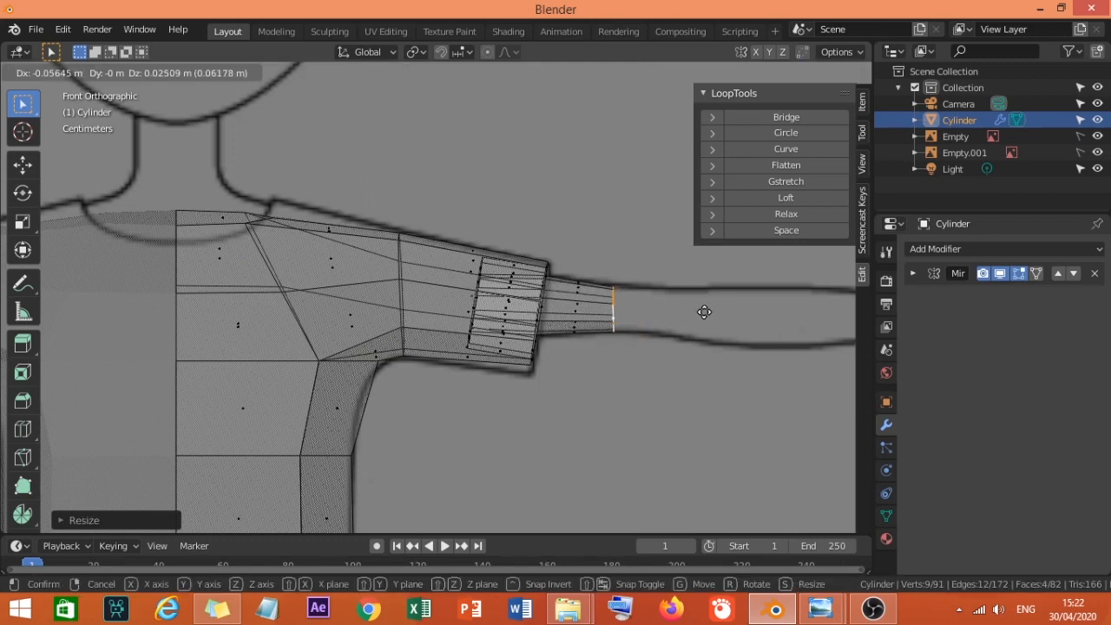
left_click(705, 311)
Extrude the arm's end faces further outward along the blueprint arm.
middle_click_drag(723, 324, 588, 338, "shift")
key("e")
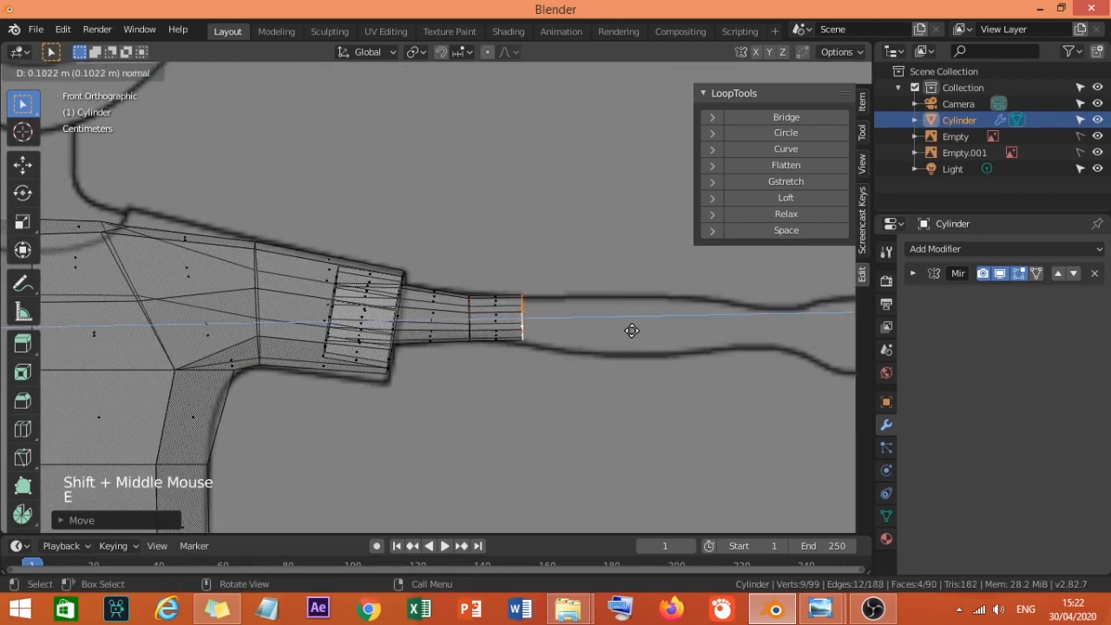
Extrude the arm's end face to the widest part of the forearm, then scale and move it to match the reference outline.
left_click(619, 332)
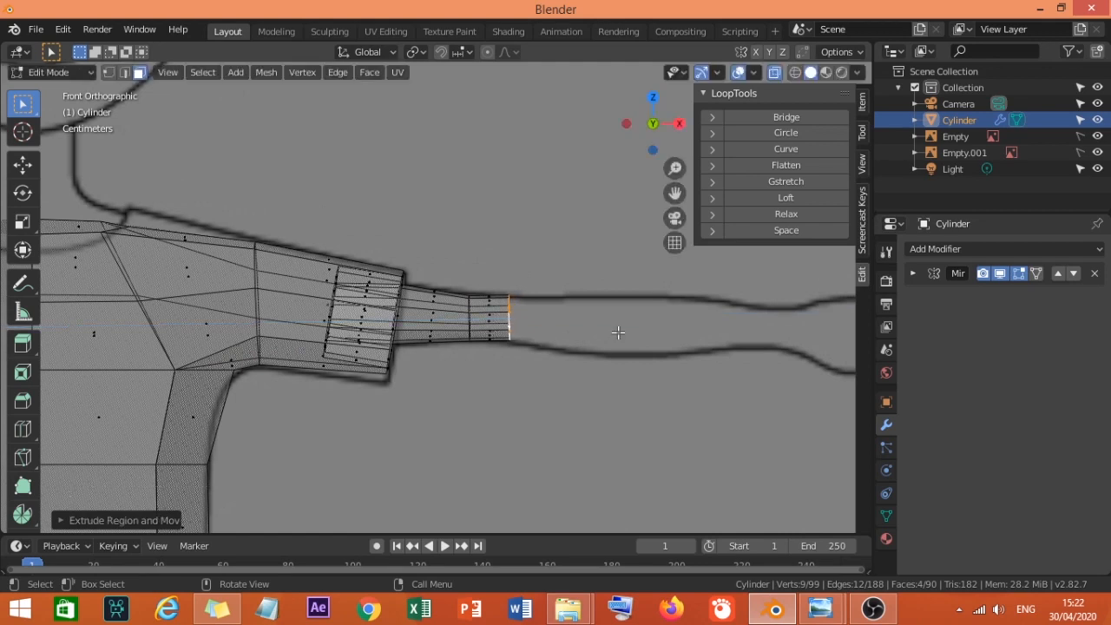
key("e")
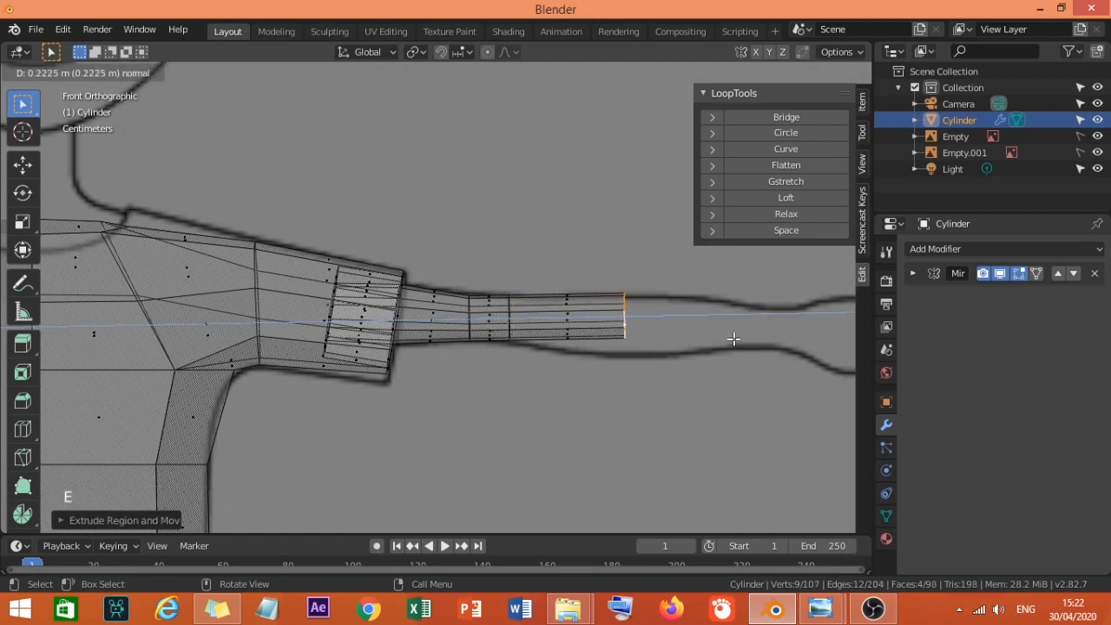
left_click(738, 338)
key("g")
left_click(724, 345)
key("s")
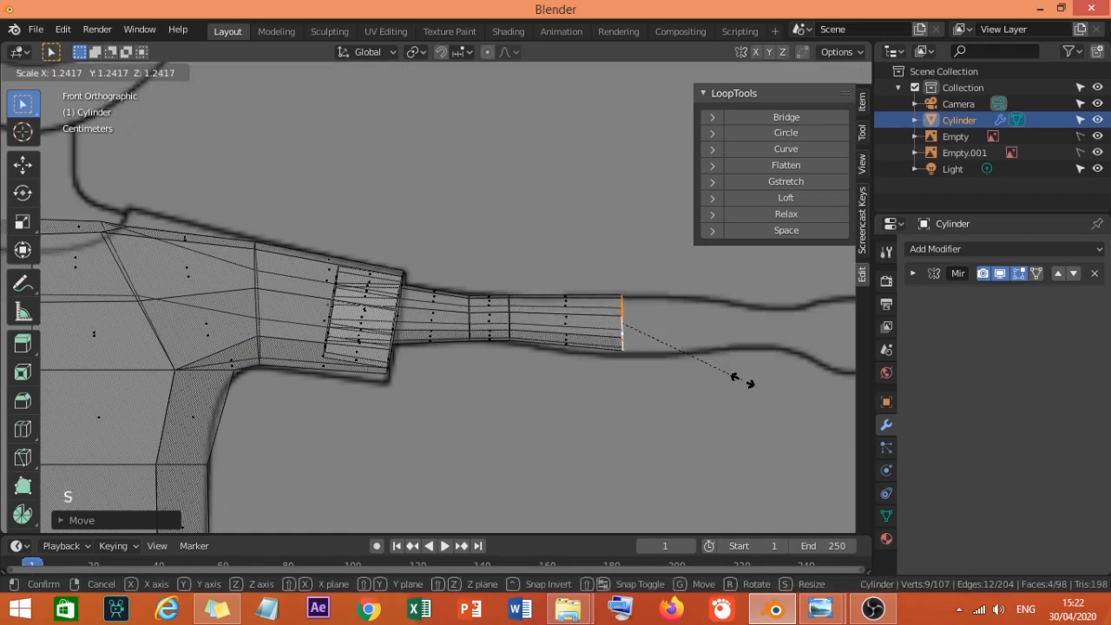
left_click(739, 379)
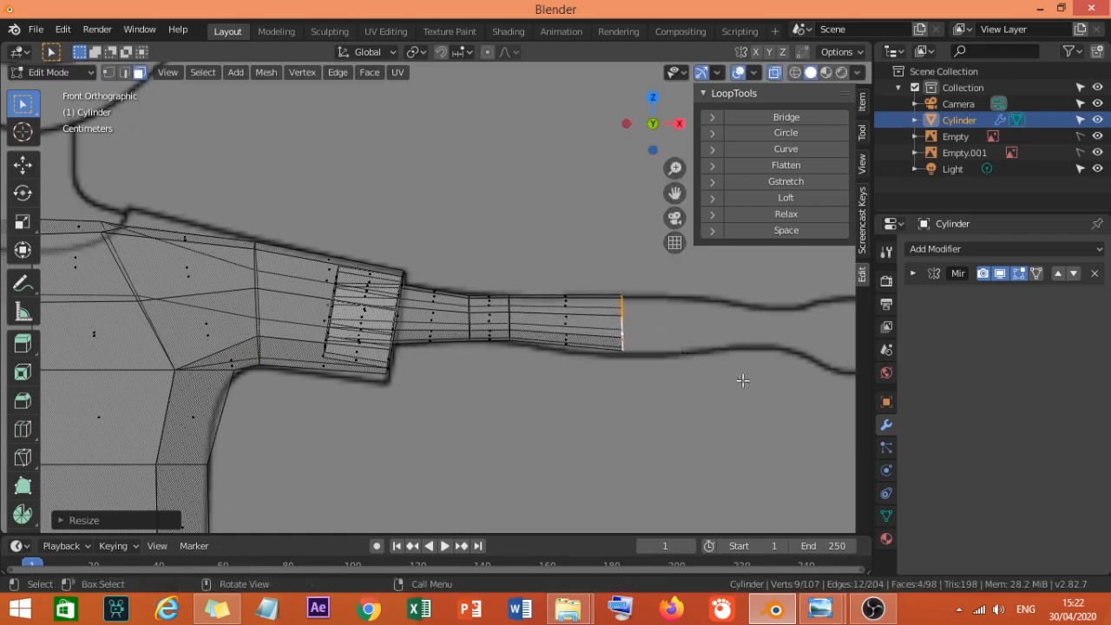
key("g")
left_click(699, 364)
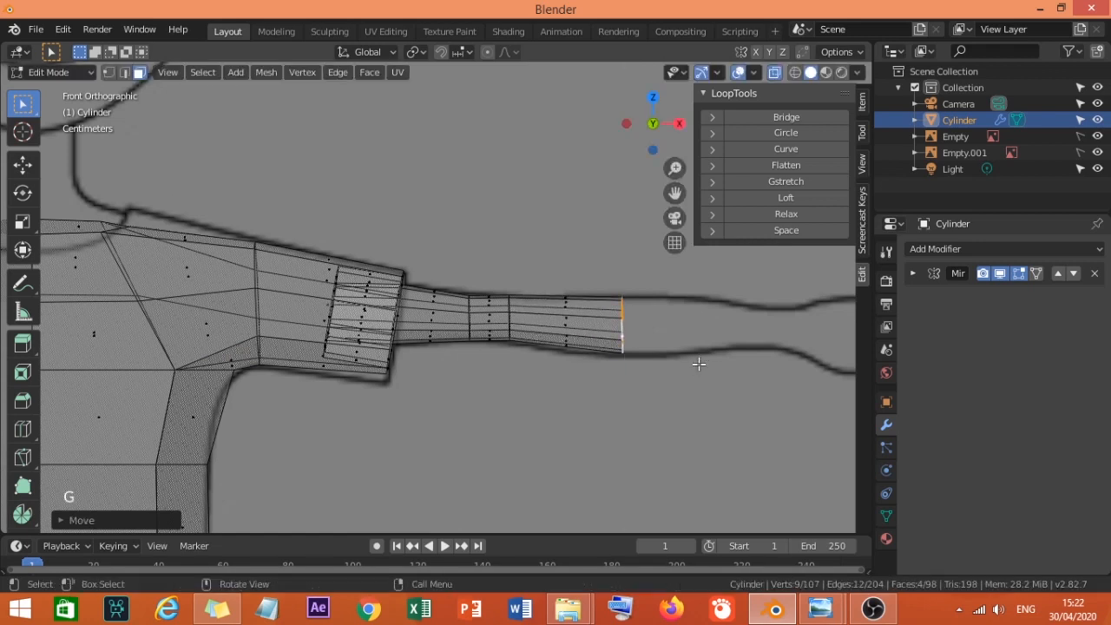
Extrude the arm's end face toward the wrist, then shrink and reposition it to follow the tapering forearm outline.
middle_click_drag(675, 368, 543, 370, "shift")
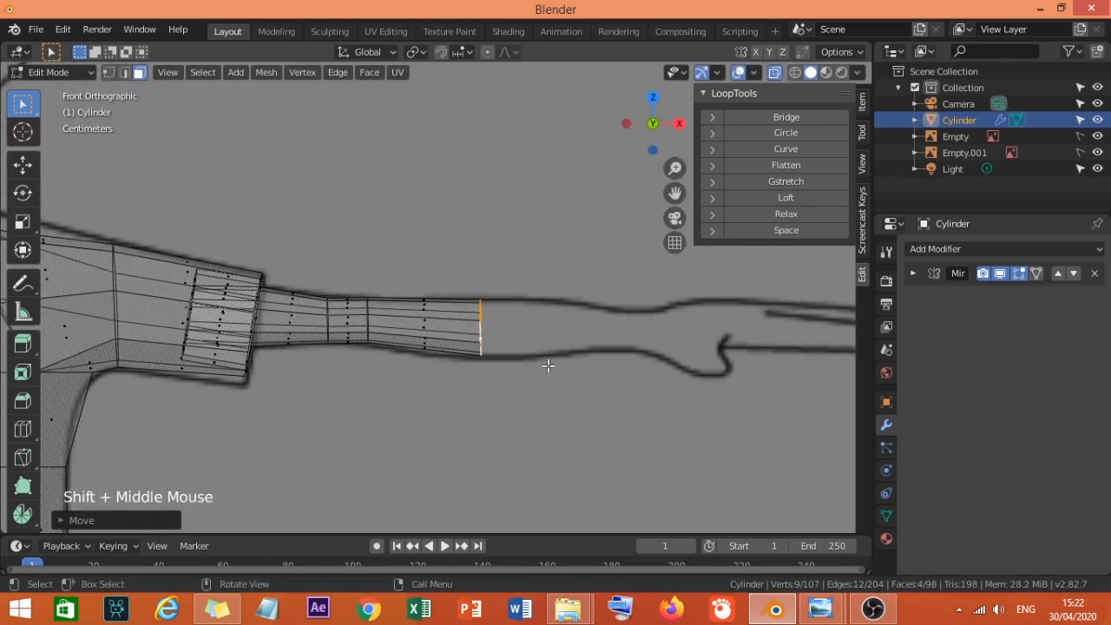
key("e")
left_click(679, 363)
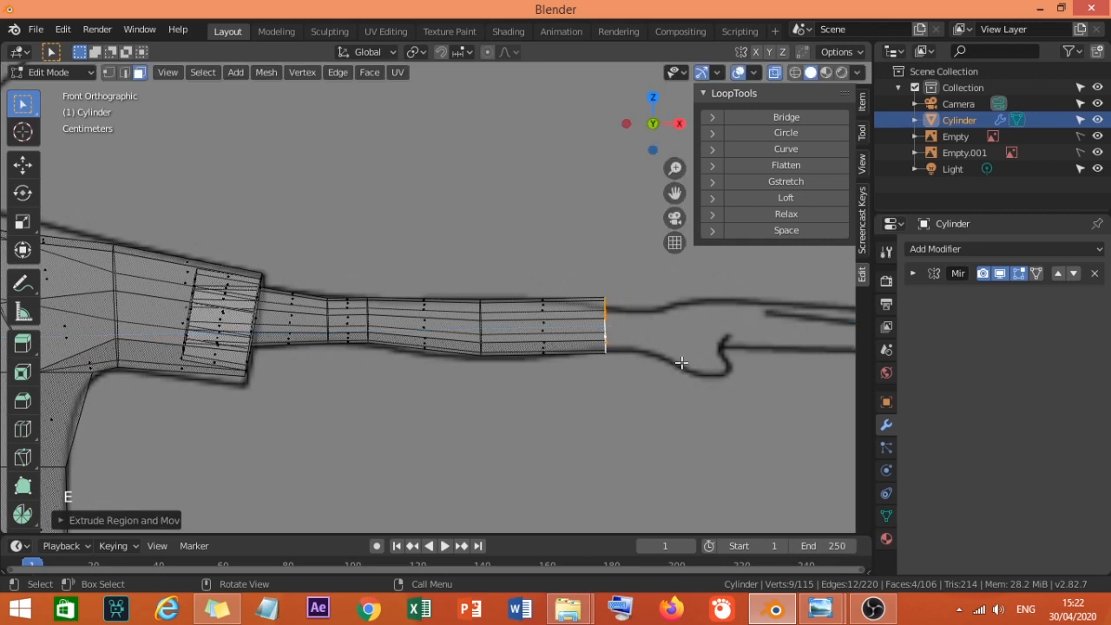
key("s")
left_click(667, 364)
key("g")
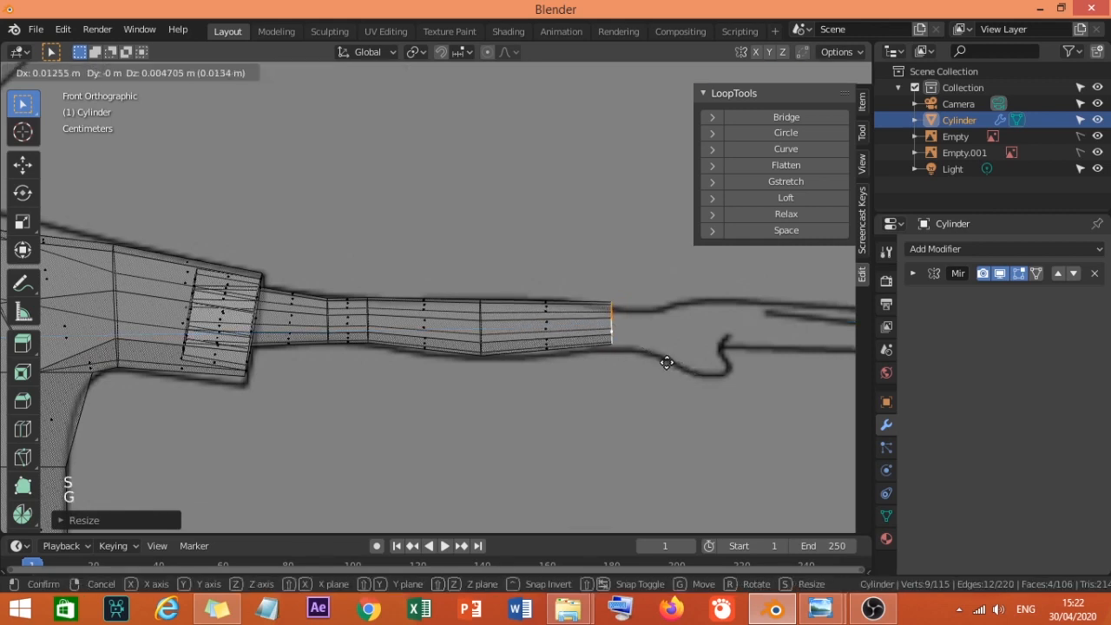
left_click(660, 363)
Extrude a short wrist section from the arm's end face, then scale it down and fit it to the reference outline.
key("e")
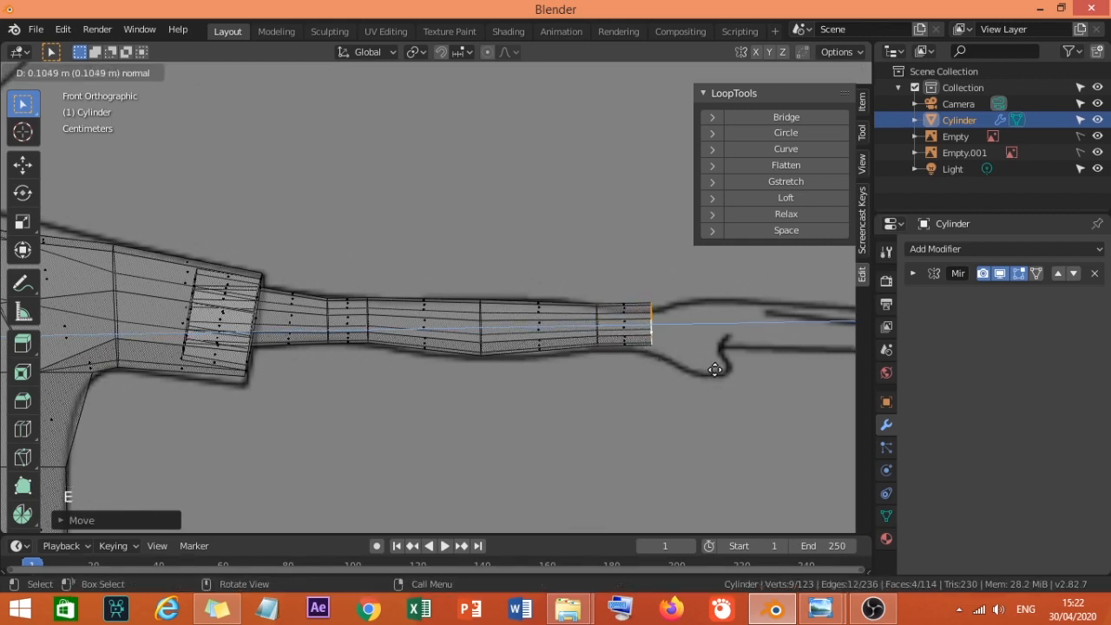
left_click(714, 369)
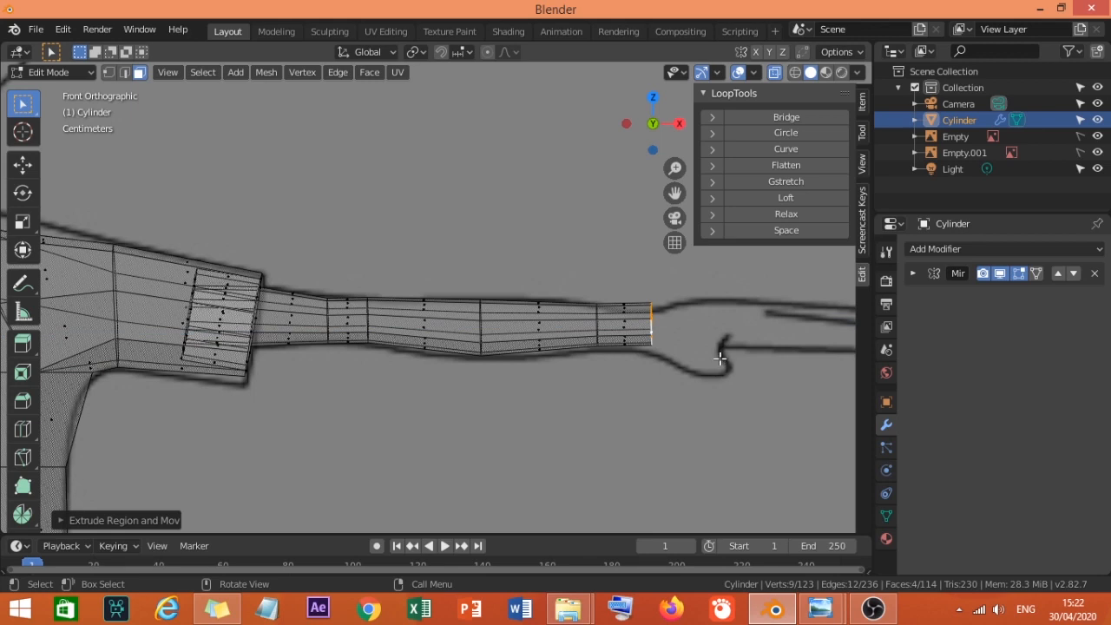
key("s")
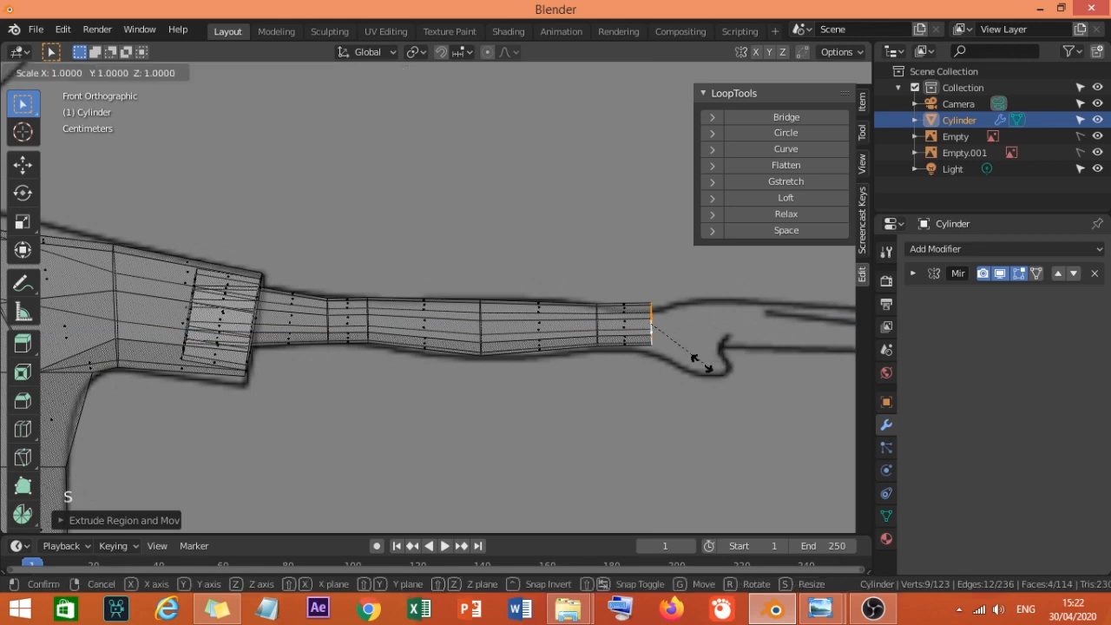
left_click(689, 361)
key("g")
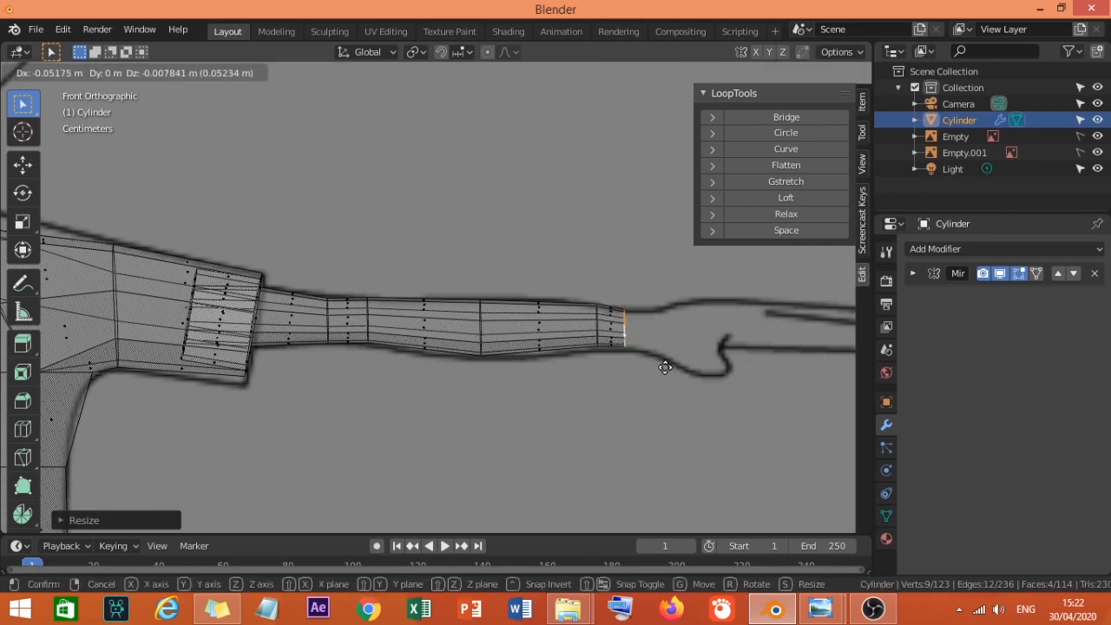
left_click(665, 368)
Extrude the wrist's end face again, leaving the new ring almost at its starting position.
key("e")
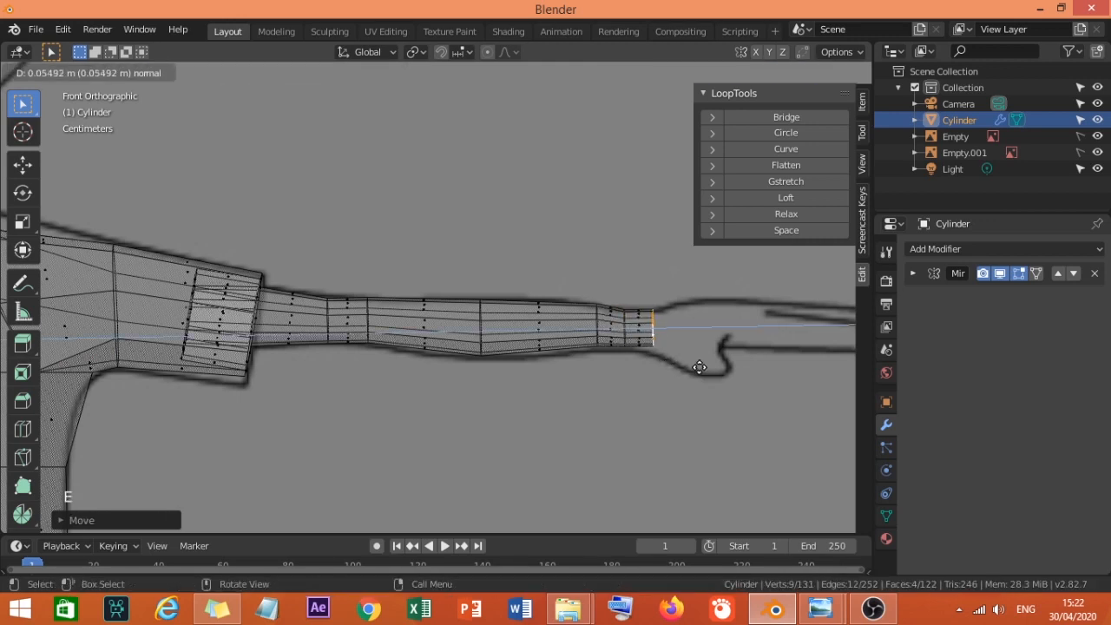
key("ctrl")
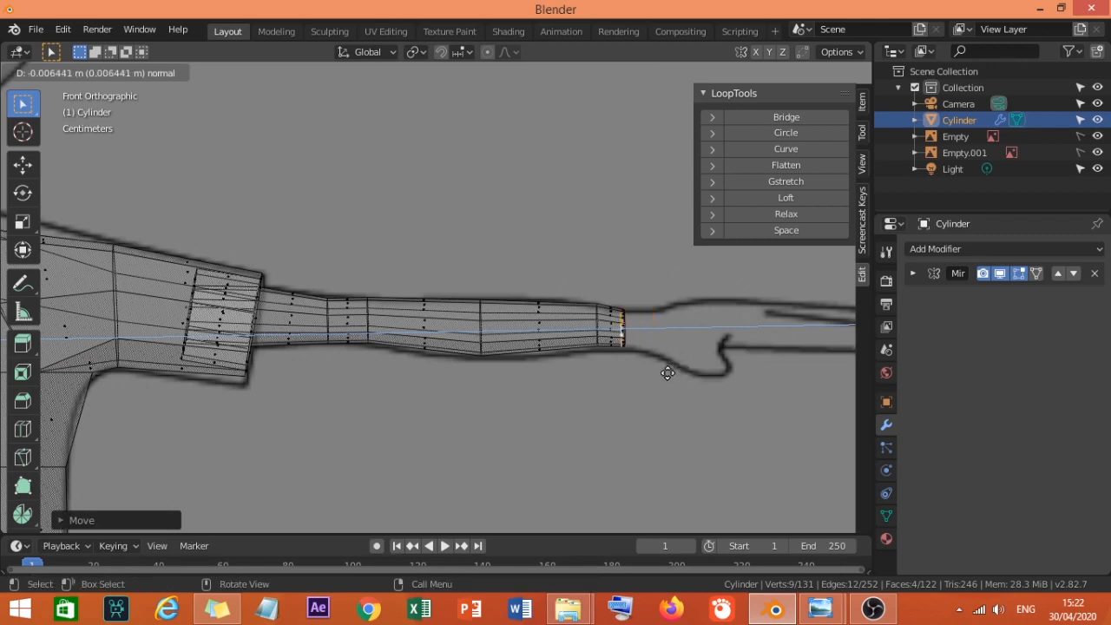
left_click(668, 373)
Turn off X-ray and extrude the wrist's end face outward about 0.086 m to start the palm.
middle_click_drag(667, 373, 642, 409)
middle_click_drag(676, 366, 424, 379)
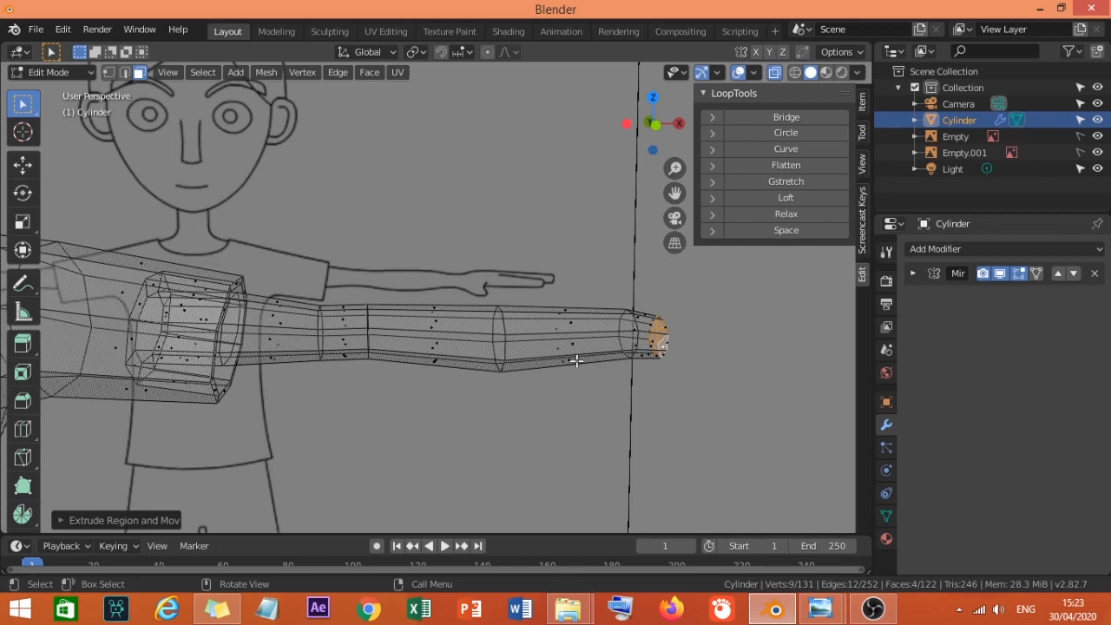
middle_click_drag(599, 362, 491, 378)
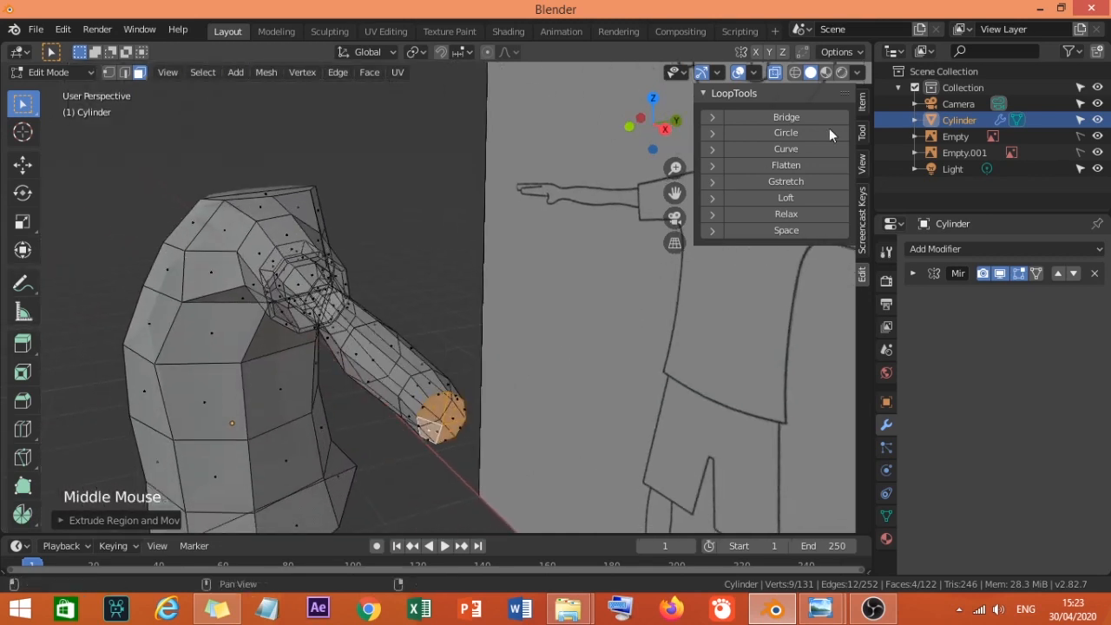
left_click(775, 72)
middle_click_drag(455, 395, 404, 331)
scroll(385, 372, "down", 1)
middle_click_drag(385, 372, 404, 393)
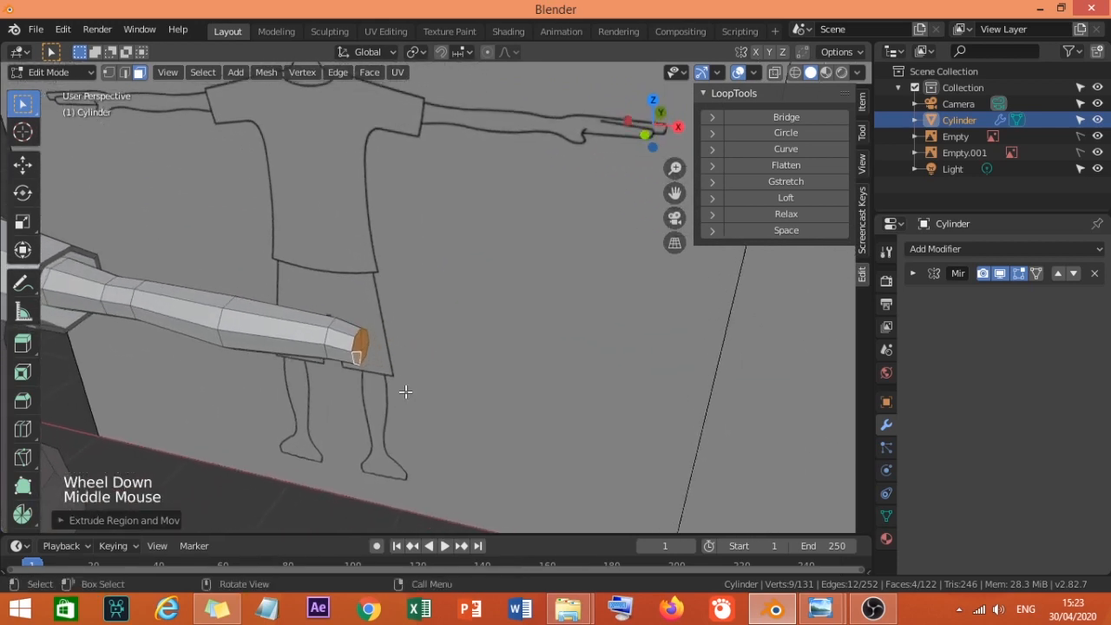
key("e")
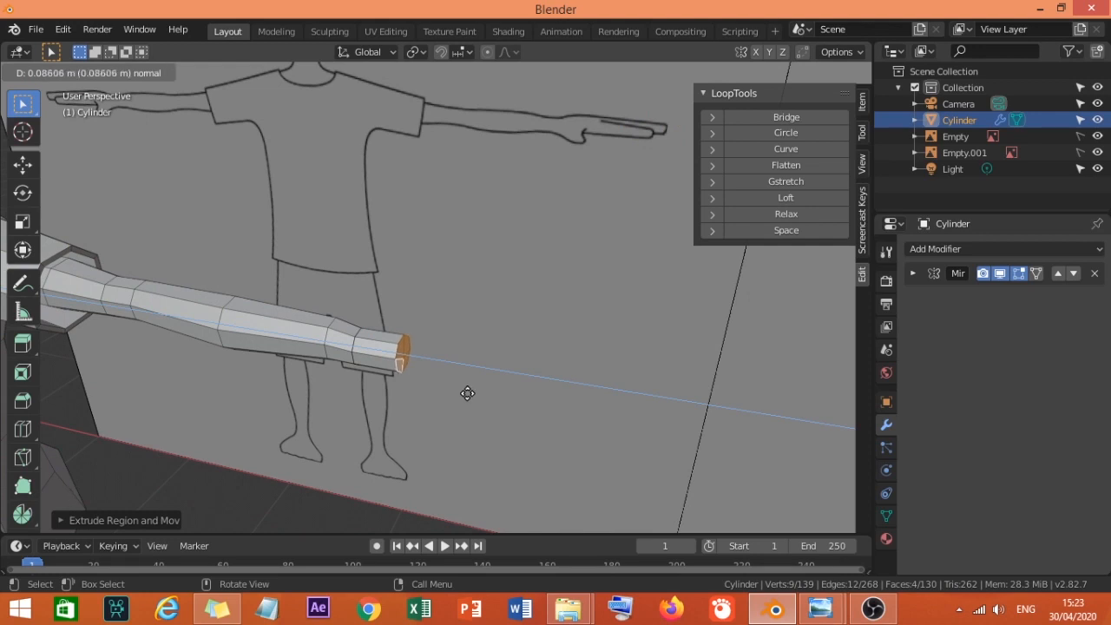
left_click(467, 393)
Extrude the two adjacent front side faces of the palm section outward about 0.035 m for the thumb base.
scroll(427, 362, "up", 1)
left_click(349, 363)
left_click(360, 375, "shift")
middle_click_drag(359, 376, 356, 387)
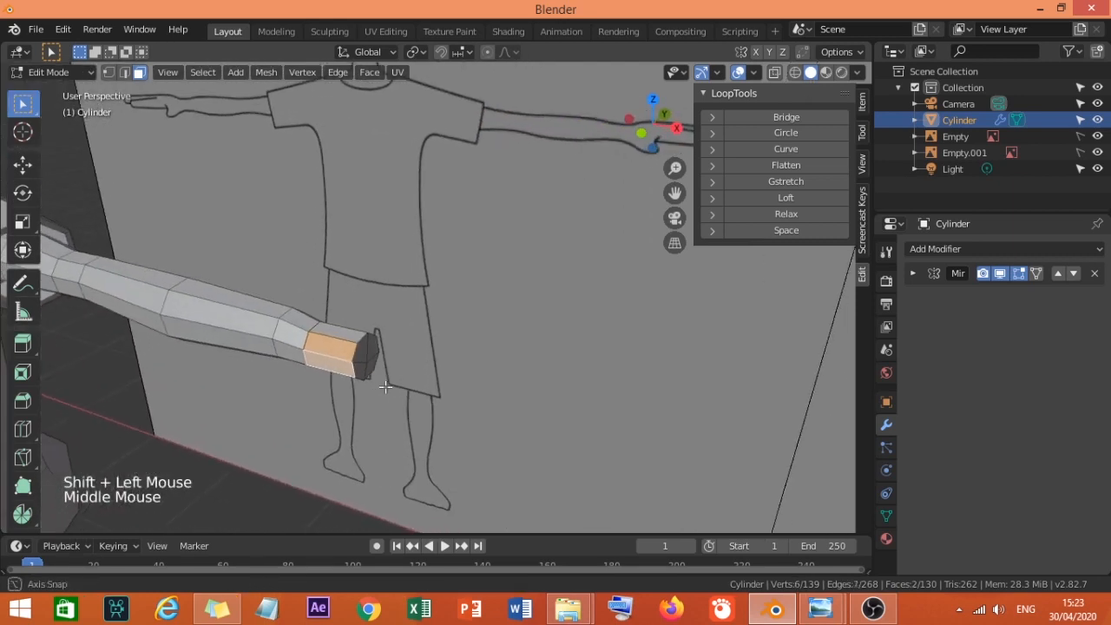
scroll(352, 389, "up", 1)
key("e")
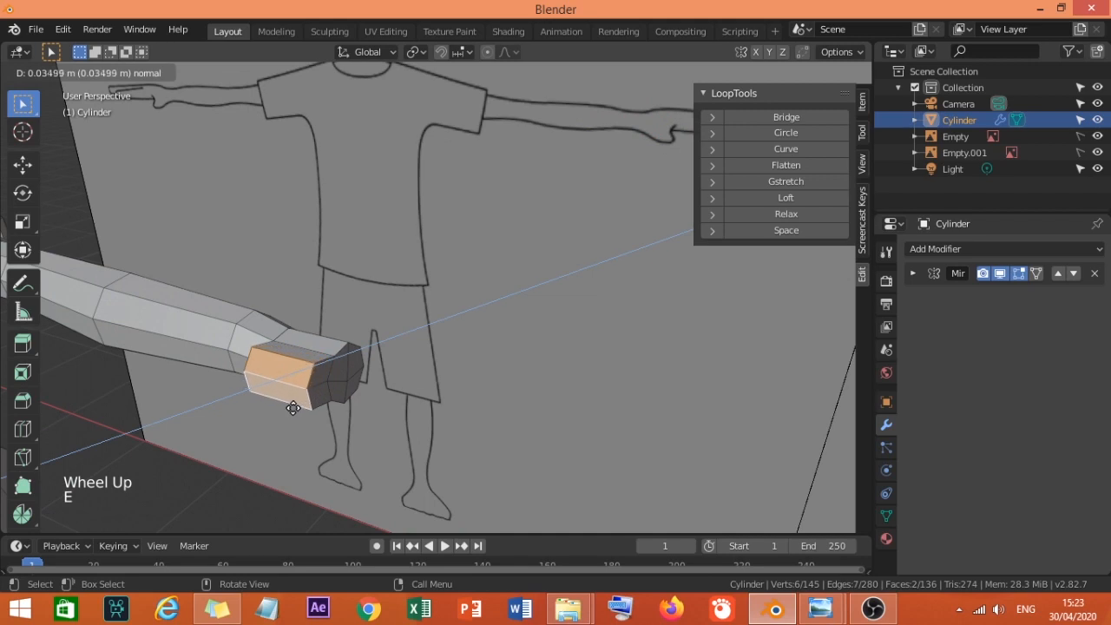
left_click(290, 404)
Rotate the extruded thumb-base faces around the global Z axis.
middle_click_drag(269, 417, 395, 469)
key("r")
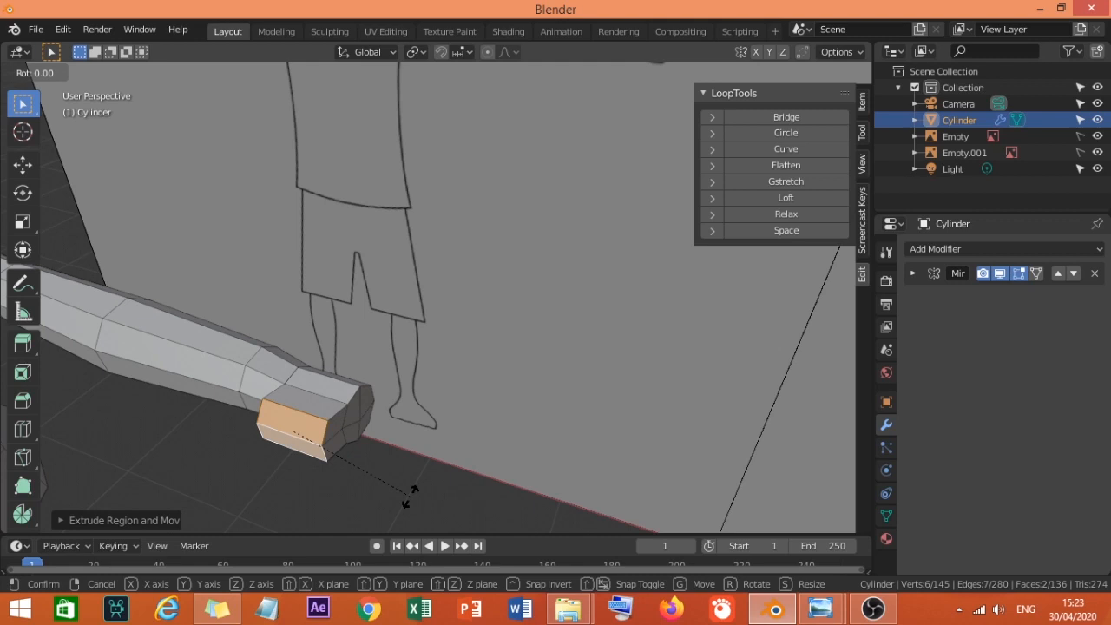
key("z")
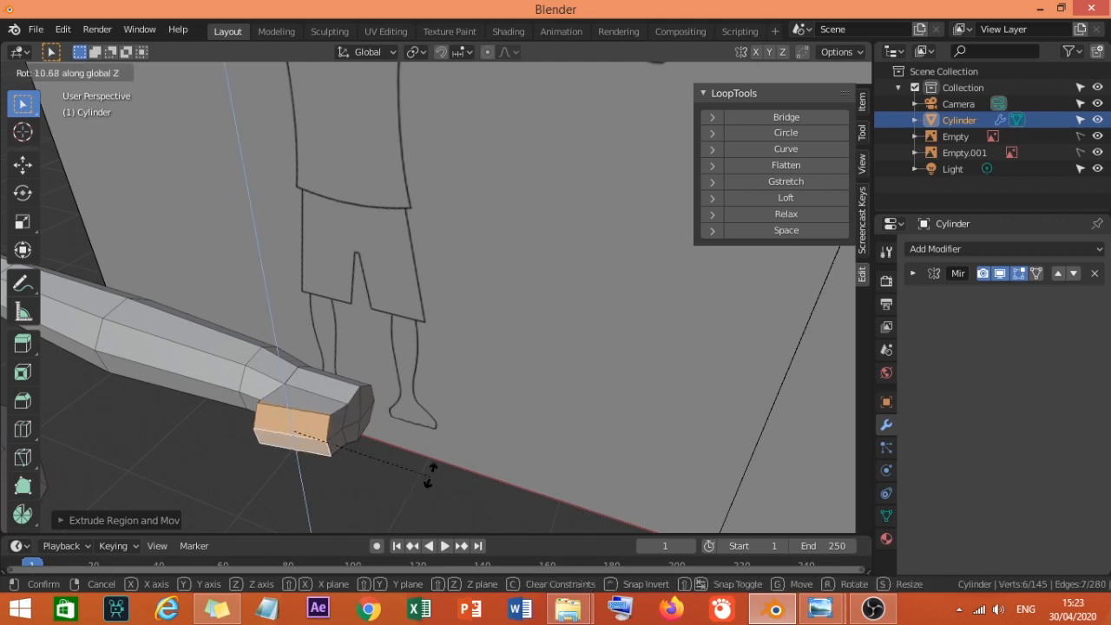
left_click(431, 458)
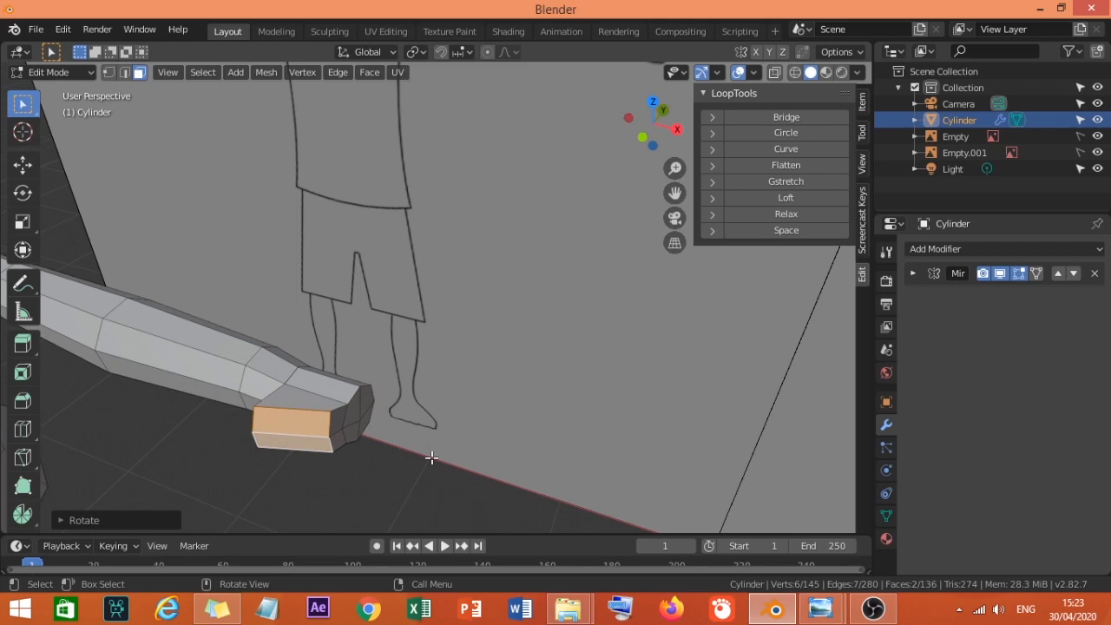
Scale the thumb-base faces to about 0.75 and shift them along the X axis.
key("s")
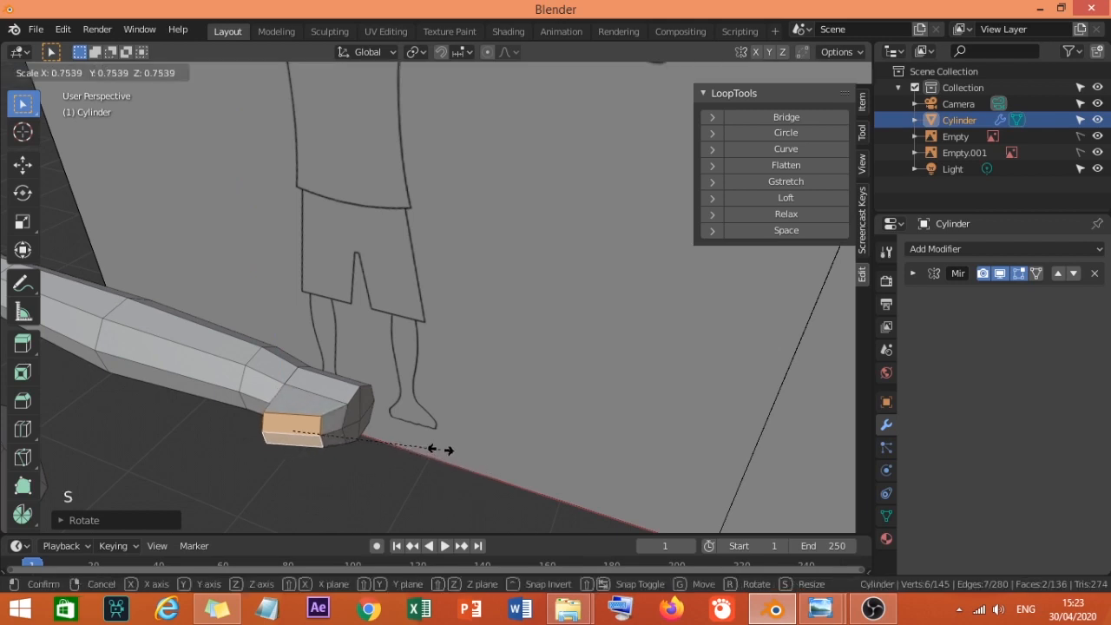
left_click(405, 459)
key("g")
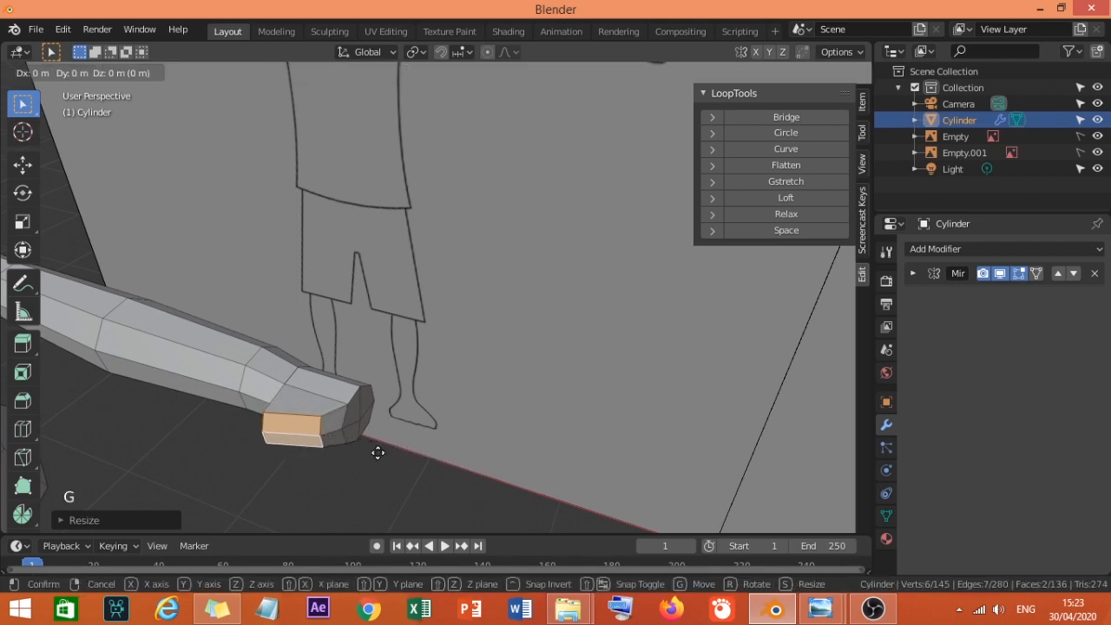
key("x")
left_click(388, 454)
Refine the thumb base by rotating its faces slightly around Z and nudging them outward along X.
mouse_move(311, 461)
middle_mouse_down()
mouse_move(382, 464)
mouse_move(298, 455)
middle_mouse_up()
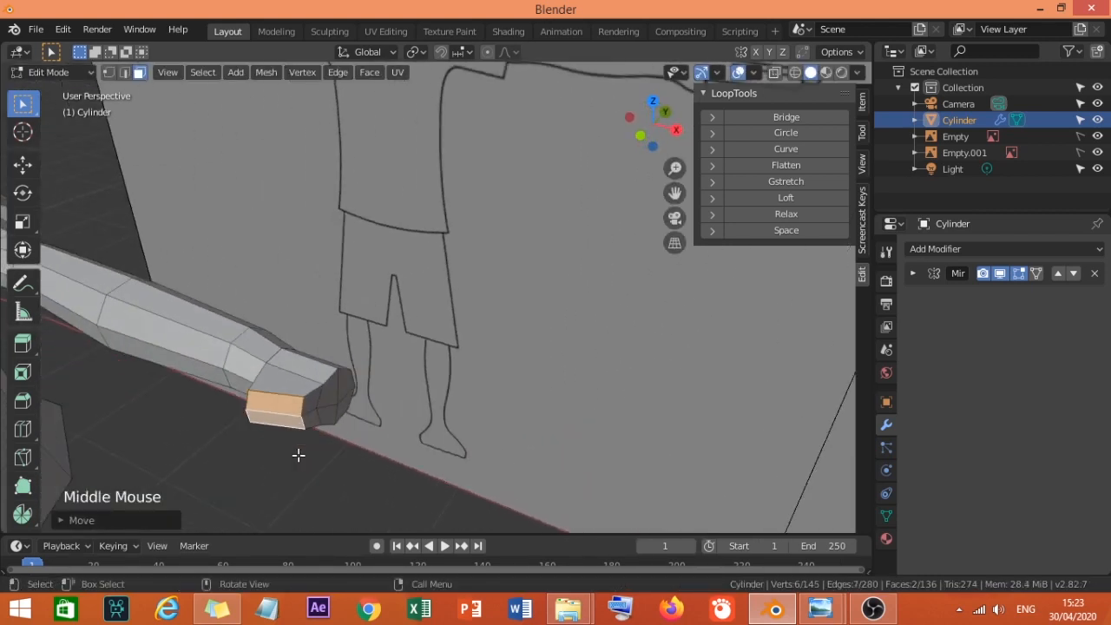
key("r")
key("z")
left_click(405, 443)
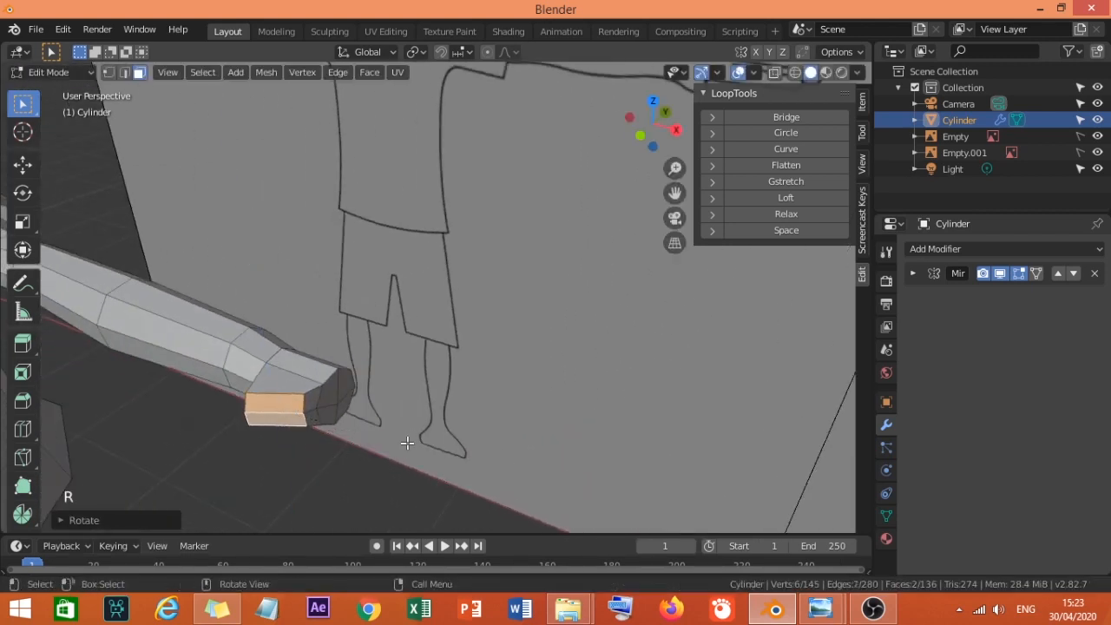
key("g")
key("x")
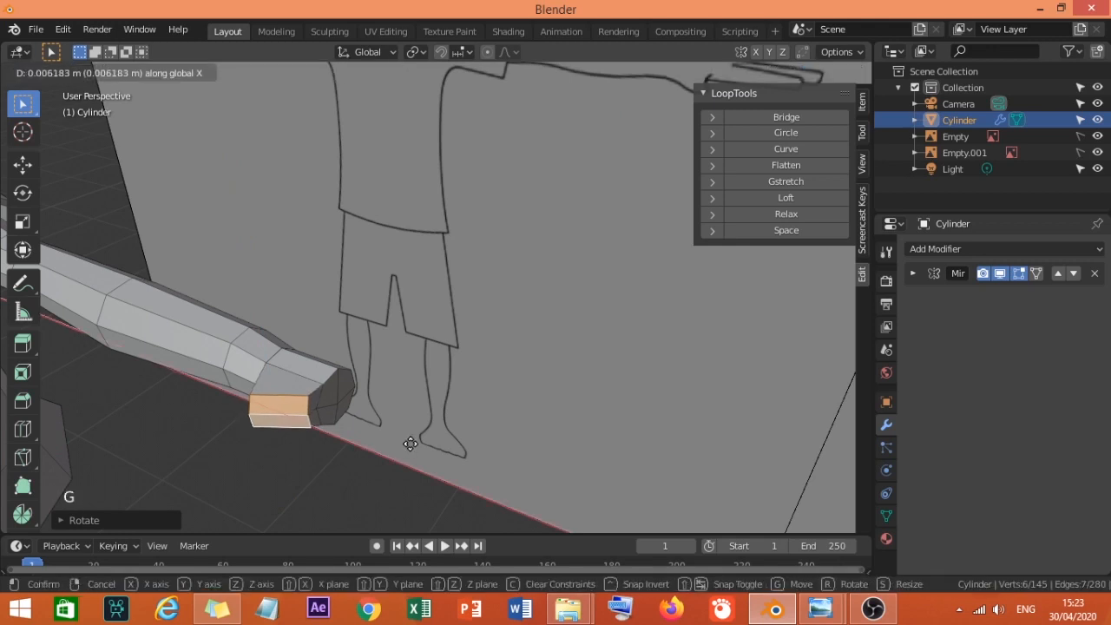
left_click(415, 446)
Extrude the thumb-base faces outward for another thumb section and scale the new end down to narrow it.
middle_click_drag(321, 449, 367, 486)
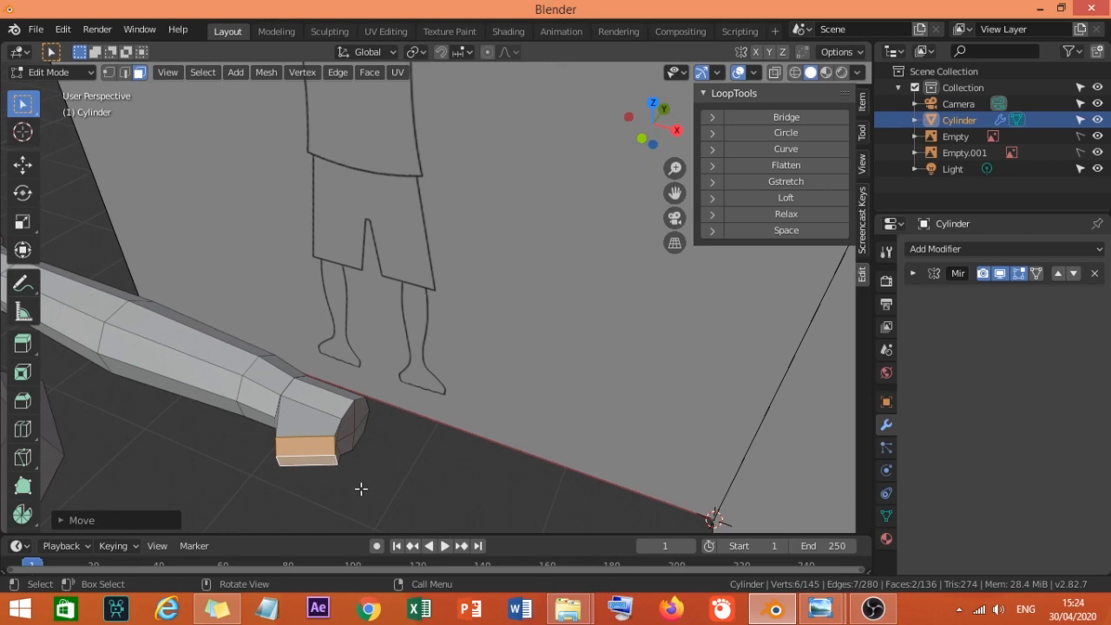
key("e")
left_click(366, 512)
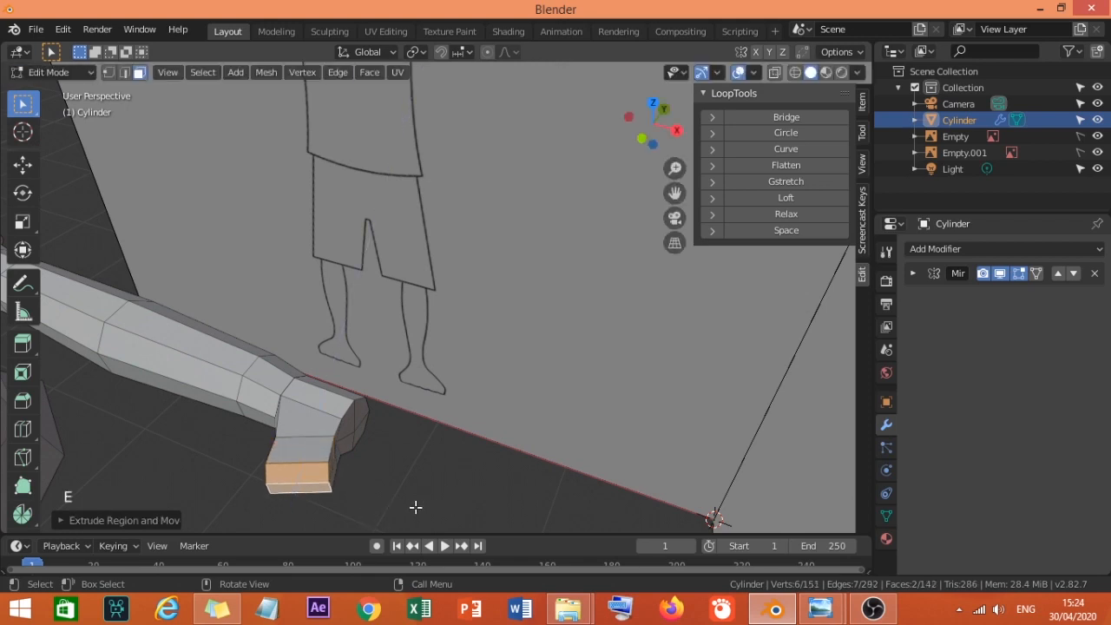
key("s")
left_click(369, 493)
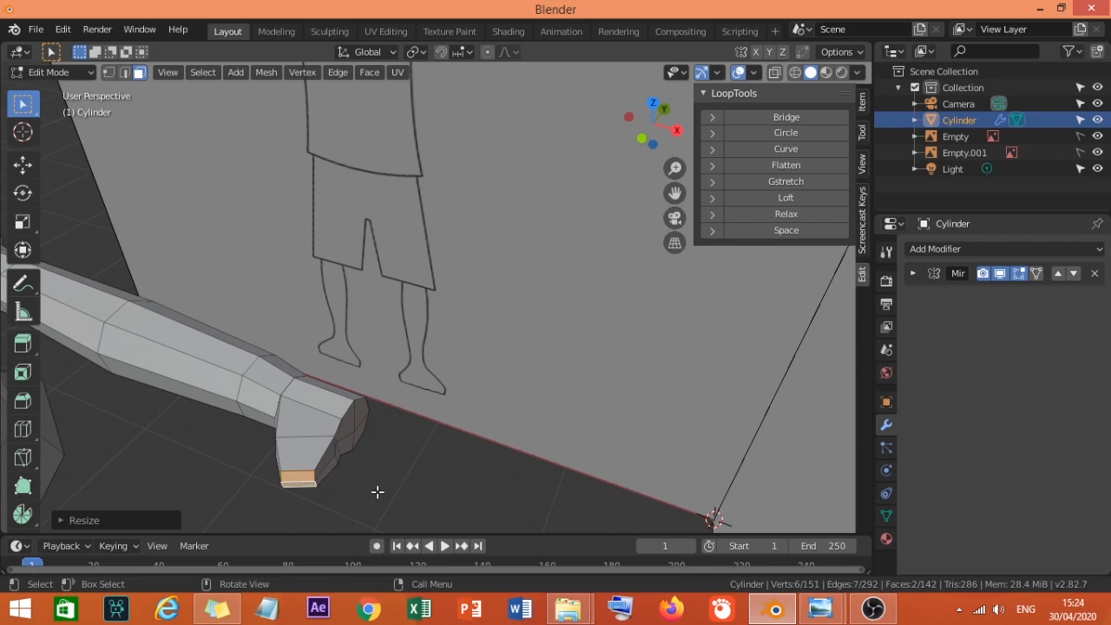
Rotate the narrowed thumb-end faces around the Z axis so that they angle toward the finger side.
key("r")
key("z")
left_click(409, 441)
Move the thumb-end faces about 0.022 m along Y and about 0.02 m along X.
key("g")
key("y")
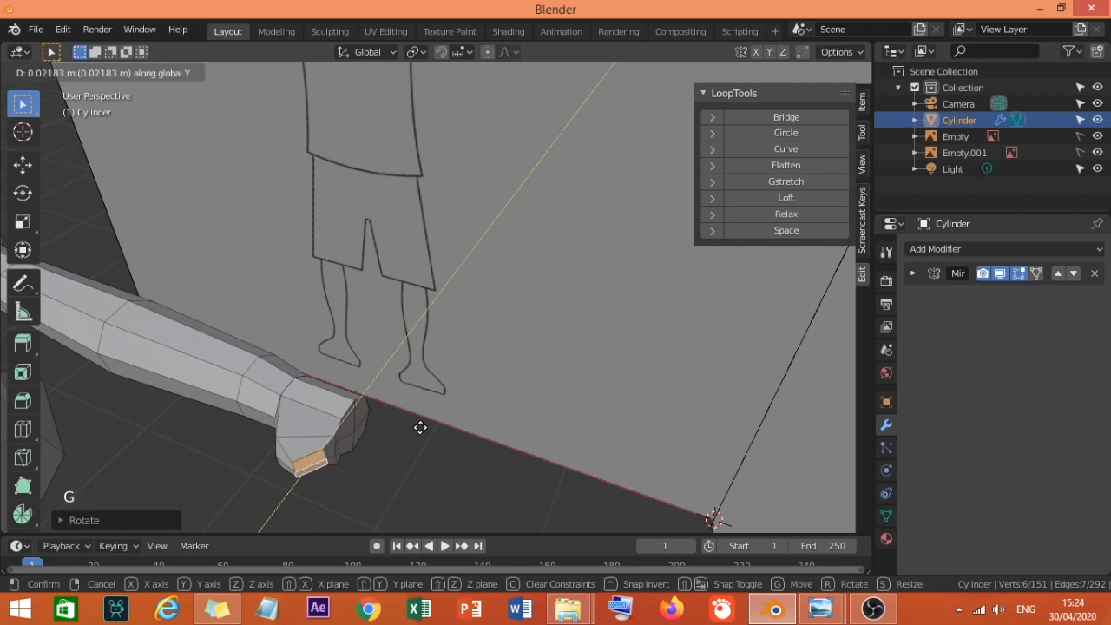
left_click(420, 427)
key("g")
key("x")
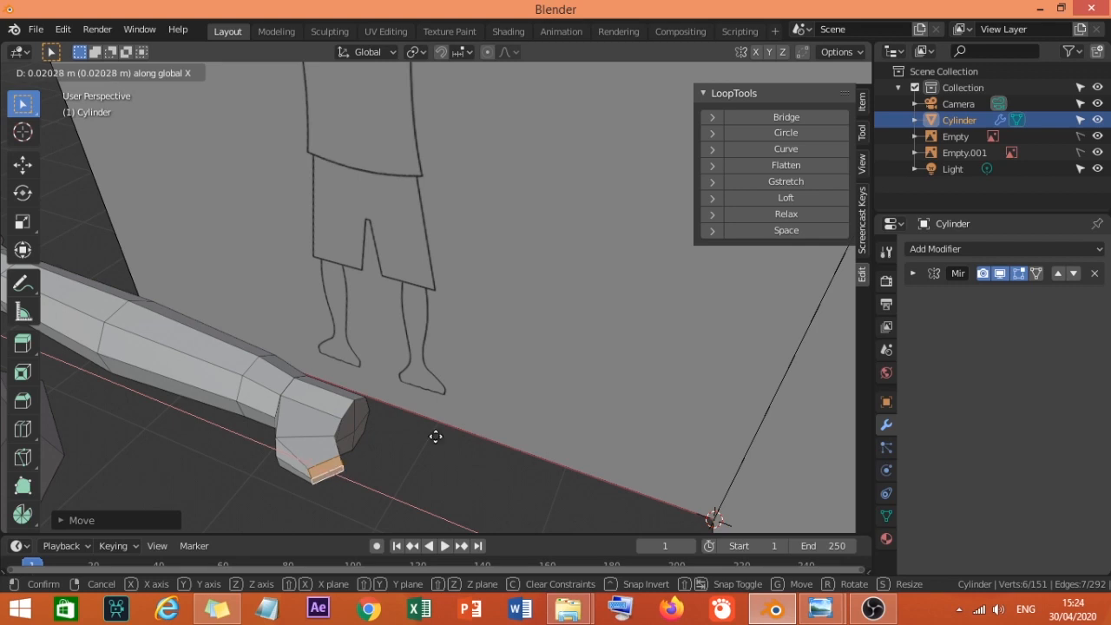
left_click(436, 437)
Try to shift the two connected edges along the thumb's outer side in the XY plane, and undo the move.
middle_click_drag(359, 447, 467, 413)
scroll(429, 448, "up", 2)
key("2")
left_click(459, 408)
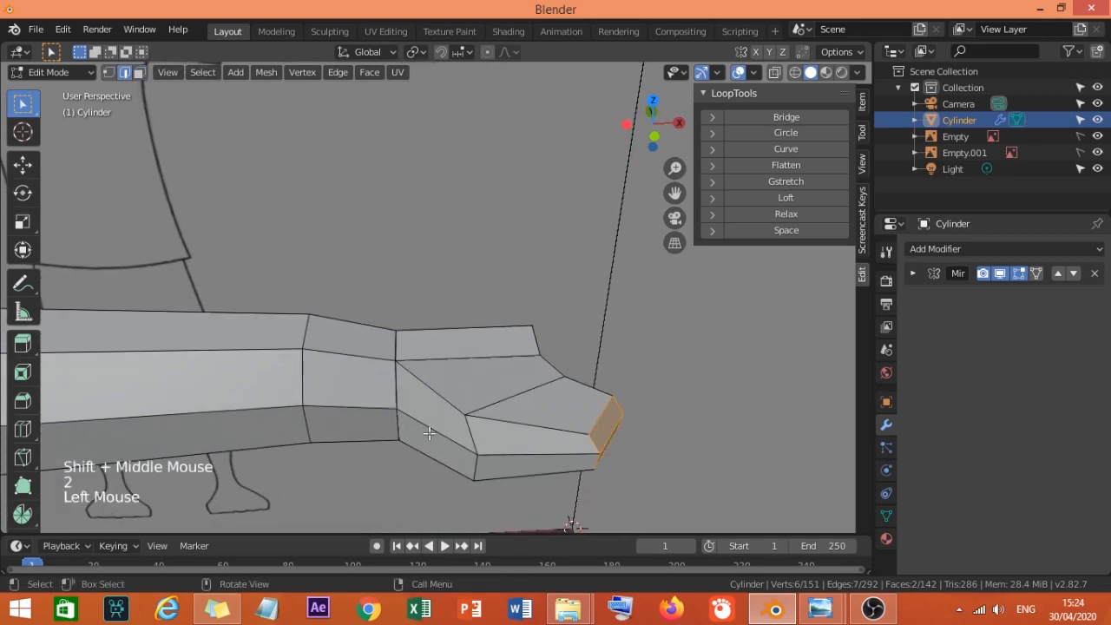
left_click(521, 445, "shift")
middle_click_drag(521, 444, 497, 455)
left_click(23, 165)
middle_click_drag(301, 408, 396, 404, "shift")
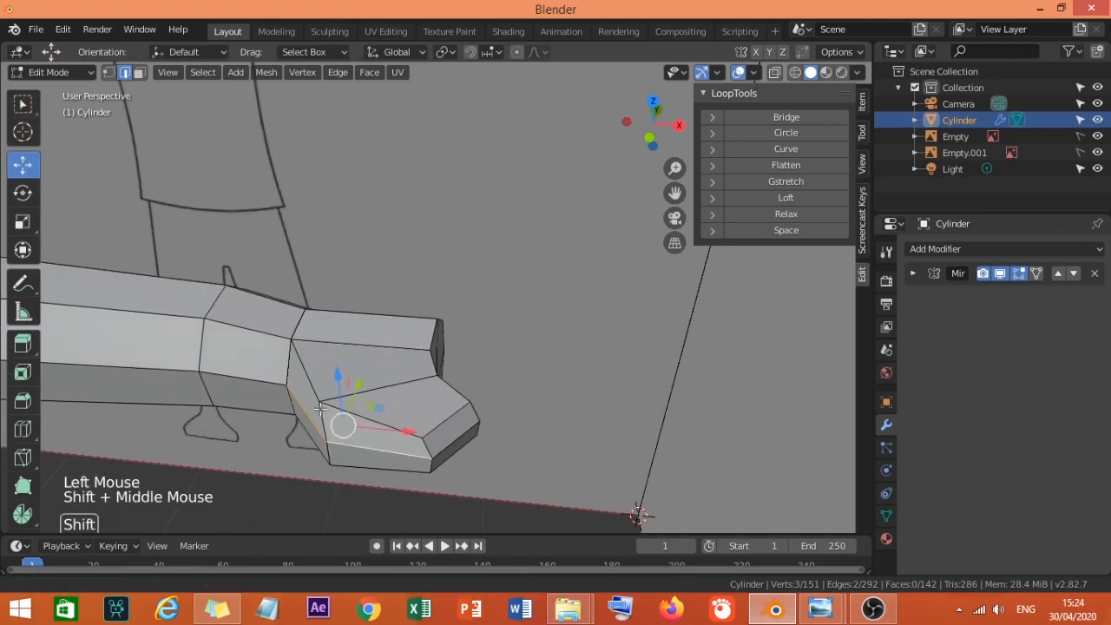
mouse_move(382, 405)
left_mouse_down()
mouse_move(364, 412)
mouse_move(367, 403)
mouse_move(367, 417)
mouse_move(379, 411)
left_mouse_up()
key("ctrl+z")
Move the inner edge between the thumb and palm slightly toward the palm in the XY plane.
middle_click_drag(378, 411, 285, 375)
left_click_drag(285, 375, 286, 378)
middle_click_drag(392, 404, 196, 345)
left_click(176, 320)
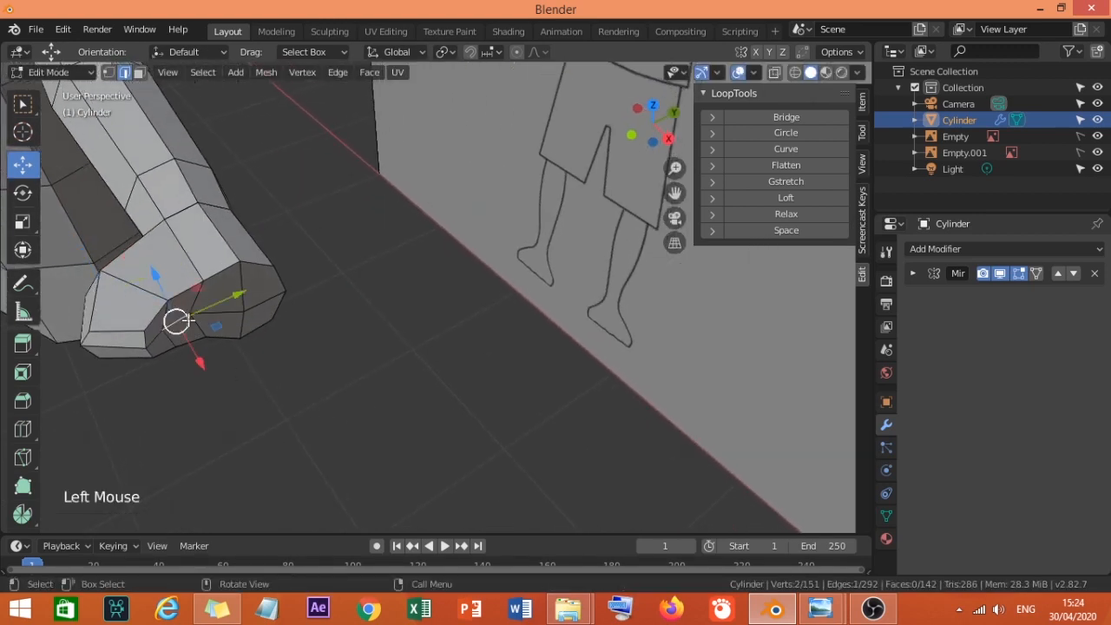
mouse_move(211, 333)
left_mouse_down()
mouse_move(234, 333)
mouse_move(206, 335)
left_mouse_up()
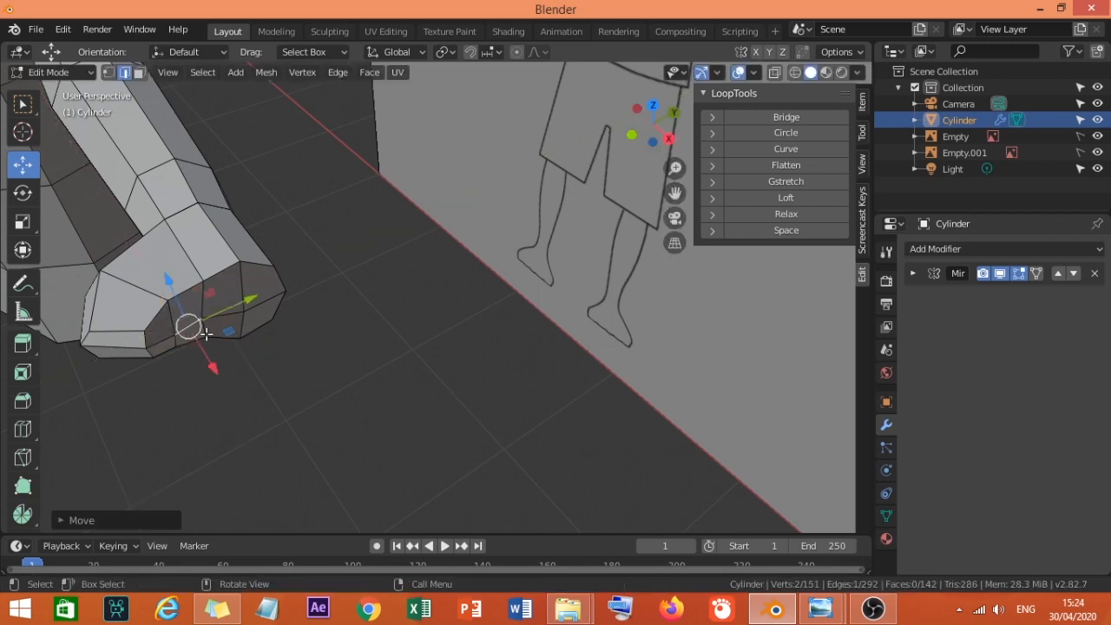
Shift the single vertex at the inner corner of the thumb end slightly along the Y axis.
left_click(156, 346)
middle_click_drag(159, 339, 271, 400)
scroll(265, 409, "up", 1)
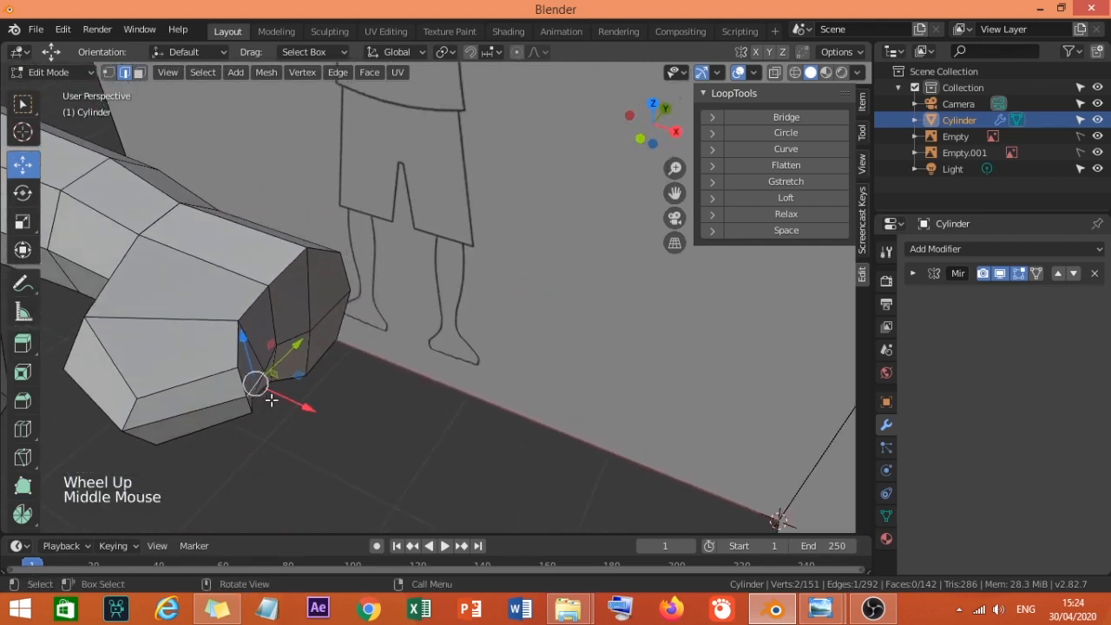
key("1")
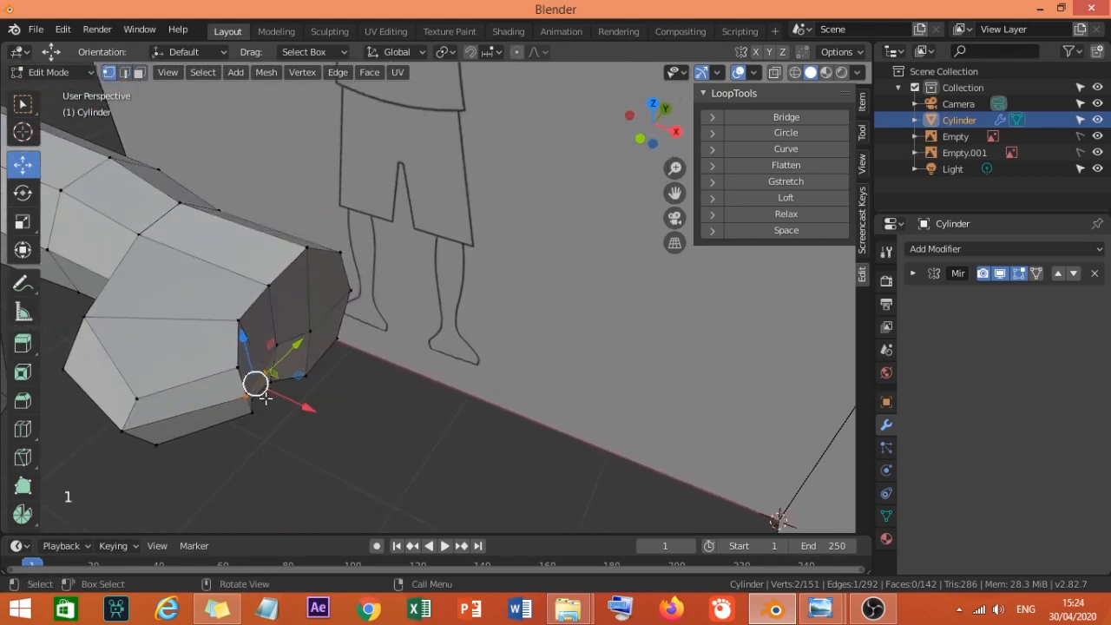
left_click(250, 399)
left_click(251, 399)
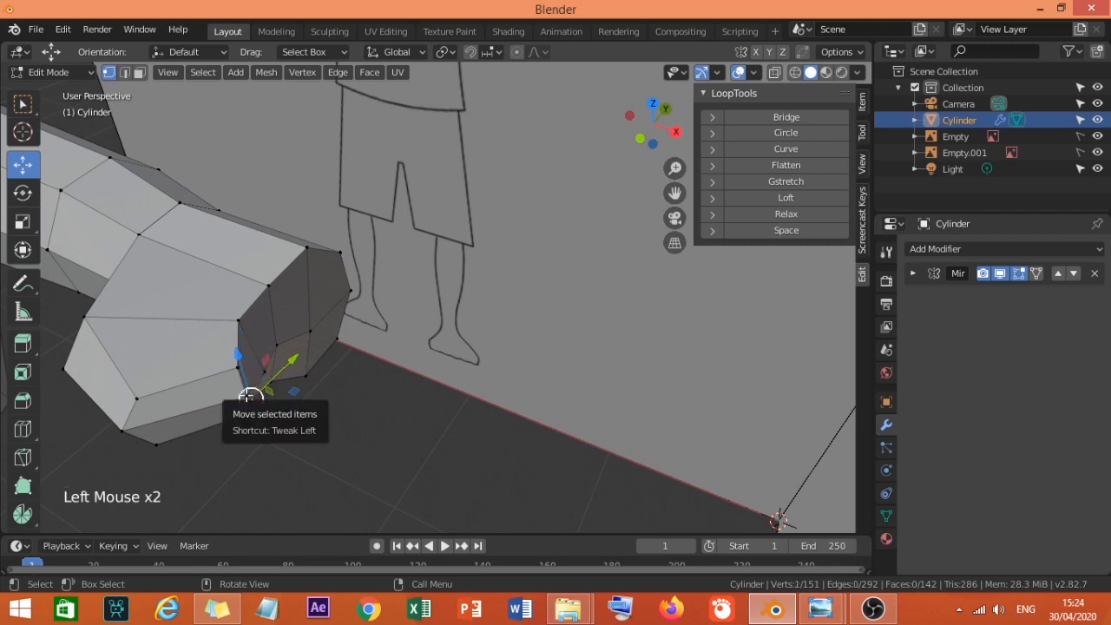
mouse_move(275, 382)
left_mouse_down()
mouse_move(284, 366)
mouse_move(265, 382)
left_mouse_up()
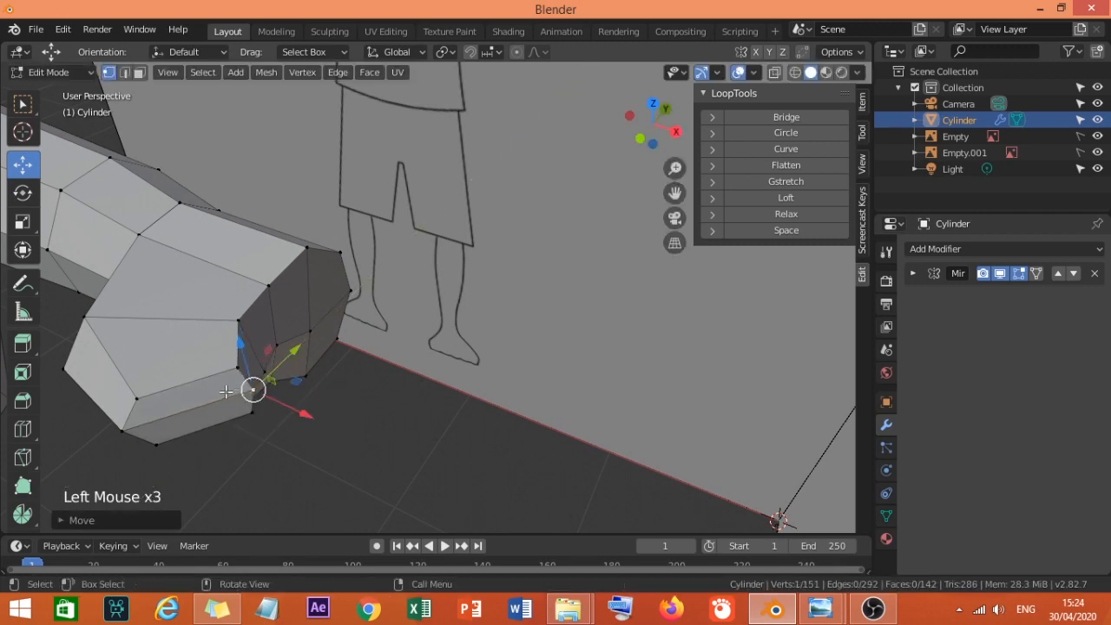
Extrude the two thumb-end faces outward into a tip section and scale the new end down to about 0.61.
middle_click_drag(265, 383, 272, 412)
scroll(271, 411, "down", 2)
scroll(272, 412, "up", 1)
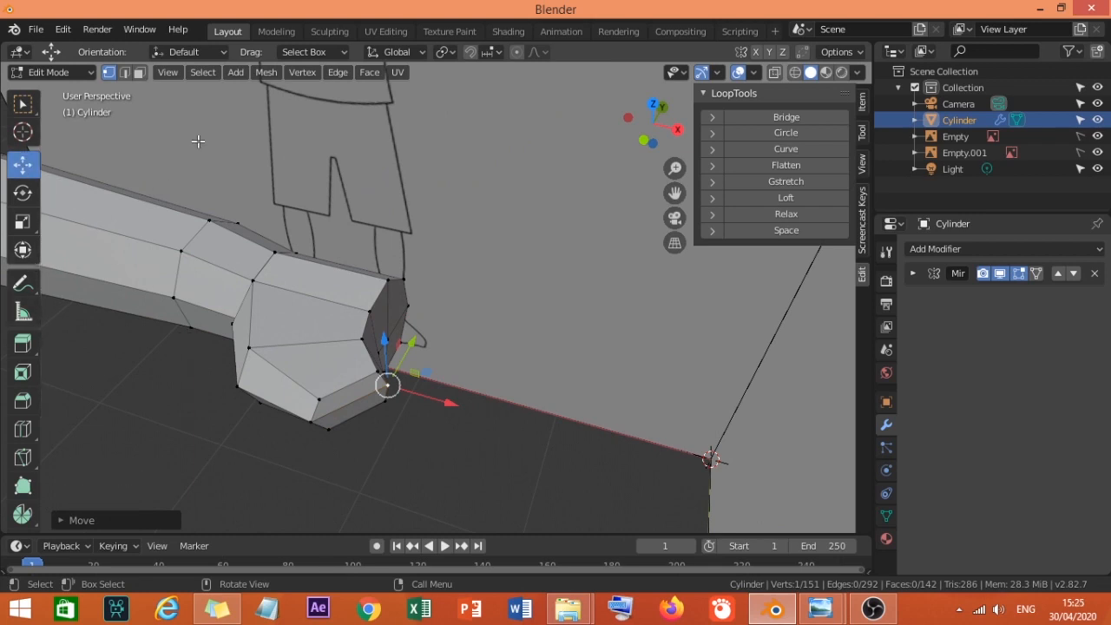
key("3")
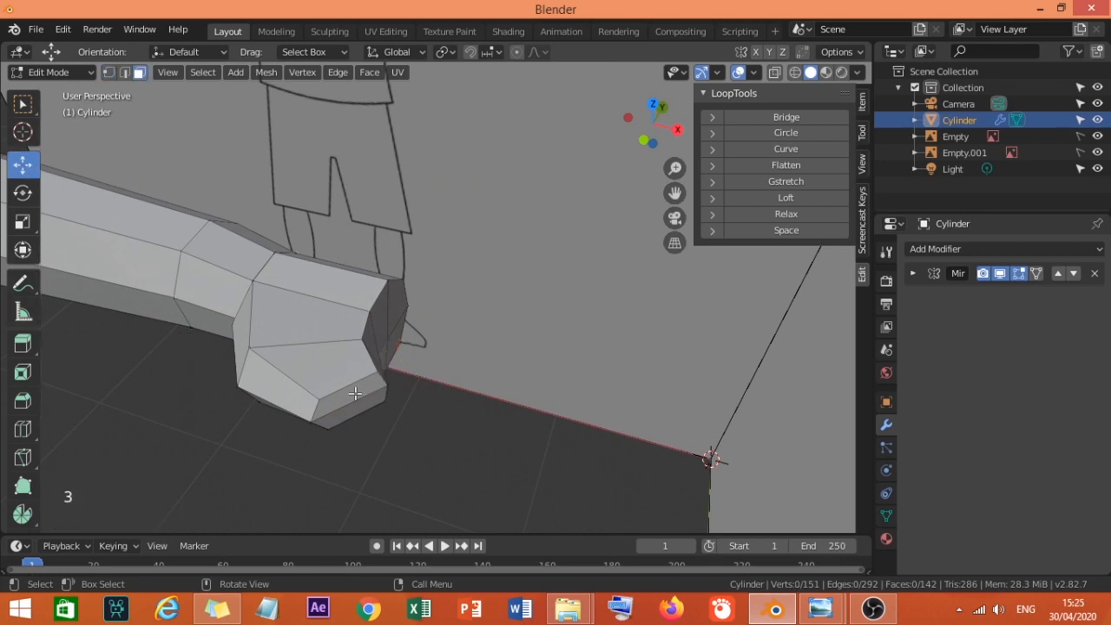
left_click(349, 396)
left_click(352, 401, "shift")
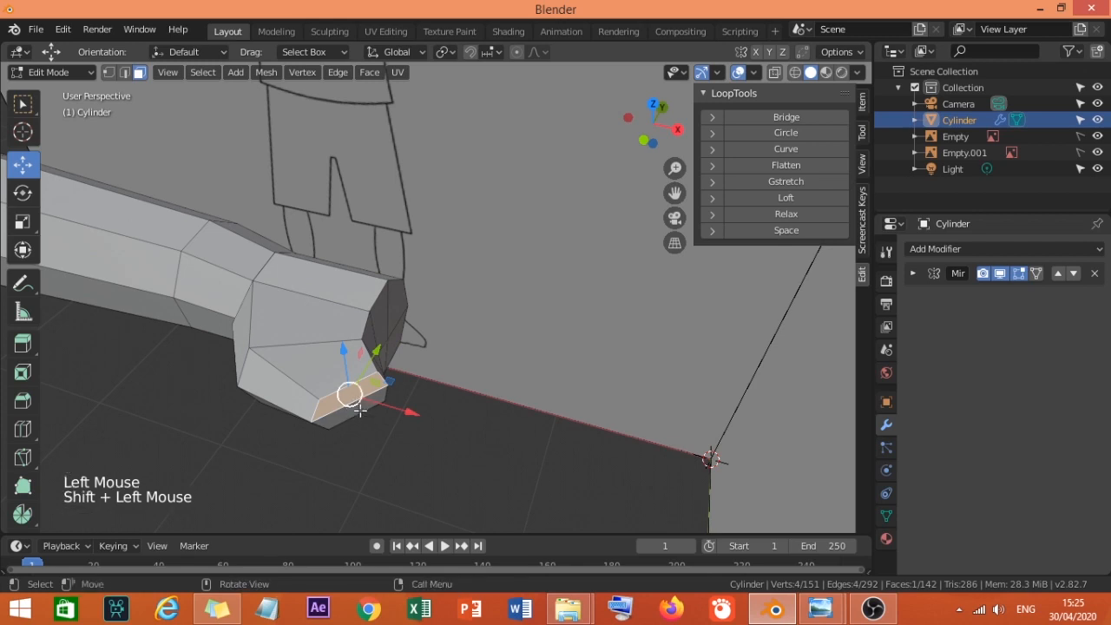
left_click(356, 409, "shift")
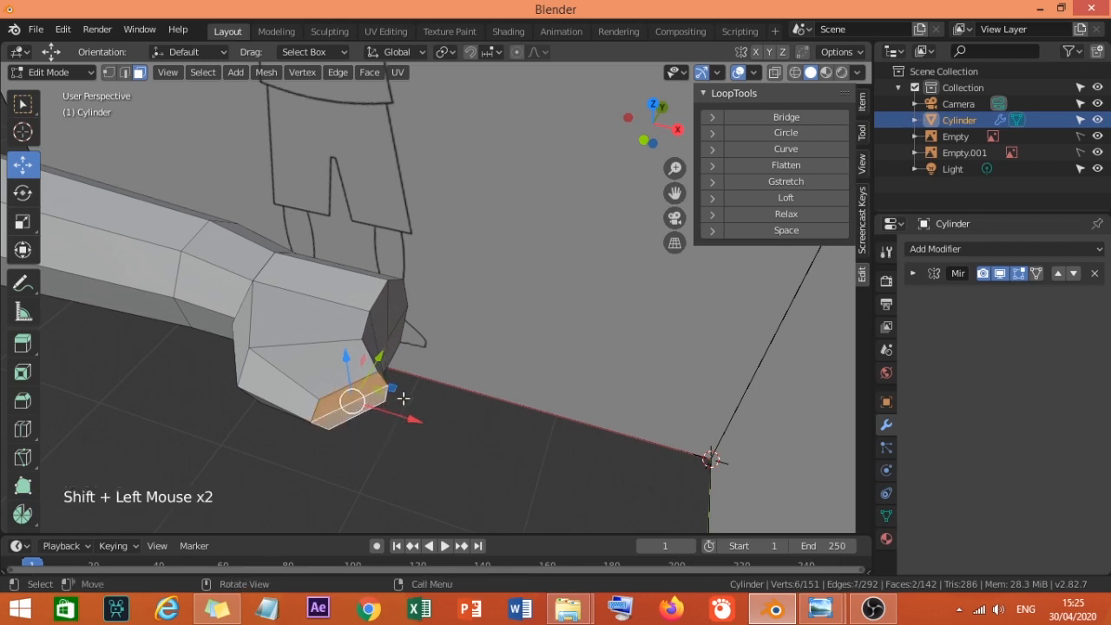
key("e")
left_click(435, 426)
key("s")
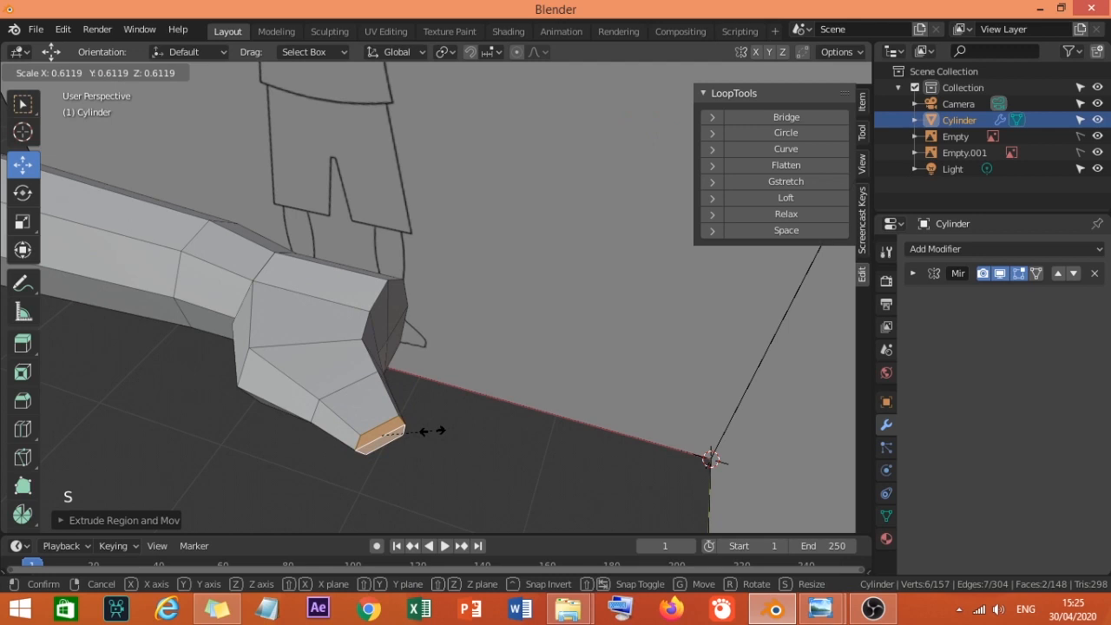
left_click(435, 430)
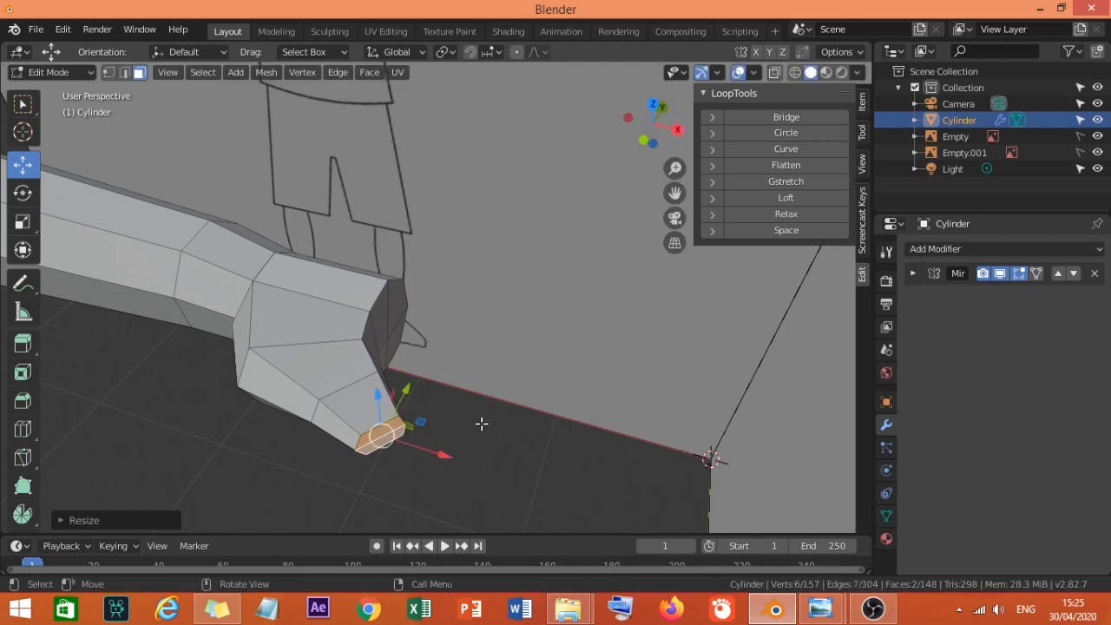
Rotate the thumb-tip faces toward the fingers and reposition them to curve the end of the thumb.
key("r")
left_click(476, 361)
key("g")
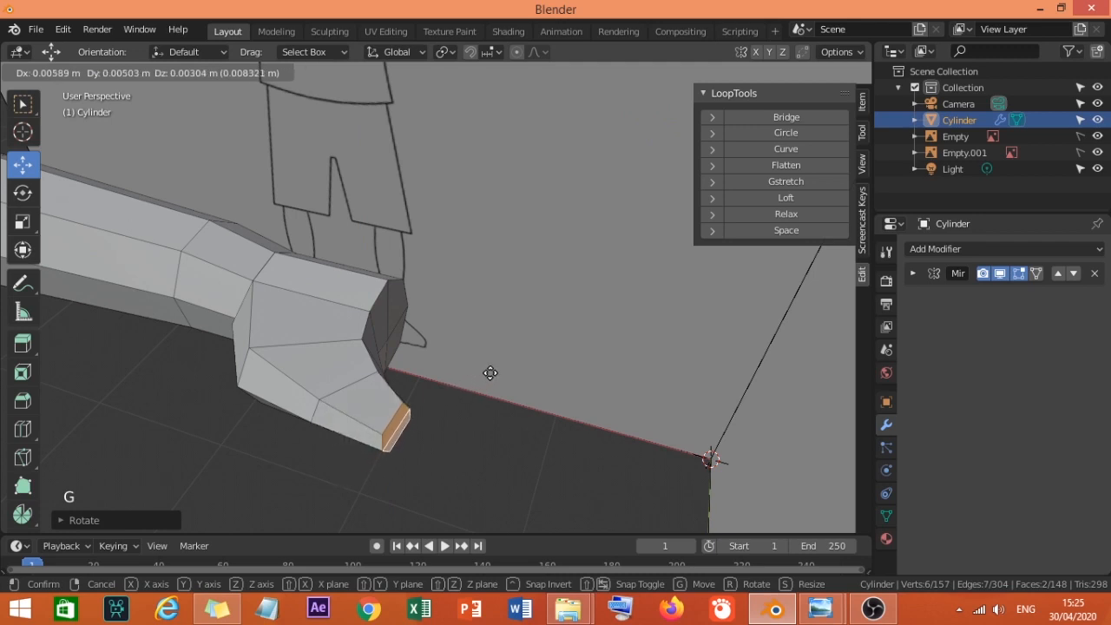
right_click(491, 374)
left_click_drag(407, 389, 380, 442)
With X-ray on, box-select the vertex ring behind the thumb tip and scale it up to about 1.065.
middle_click_drag(379, 442, 396, 402)
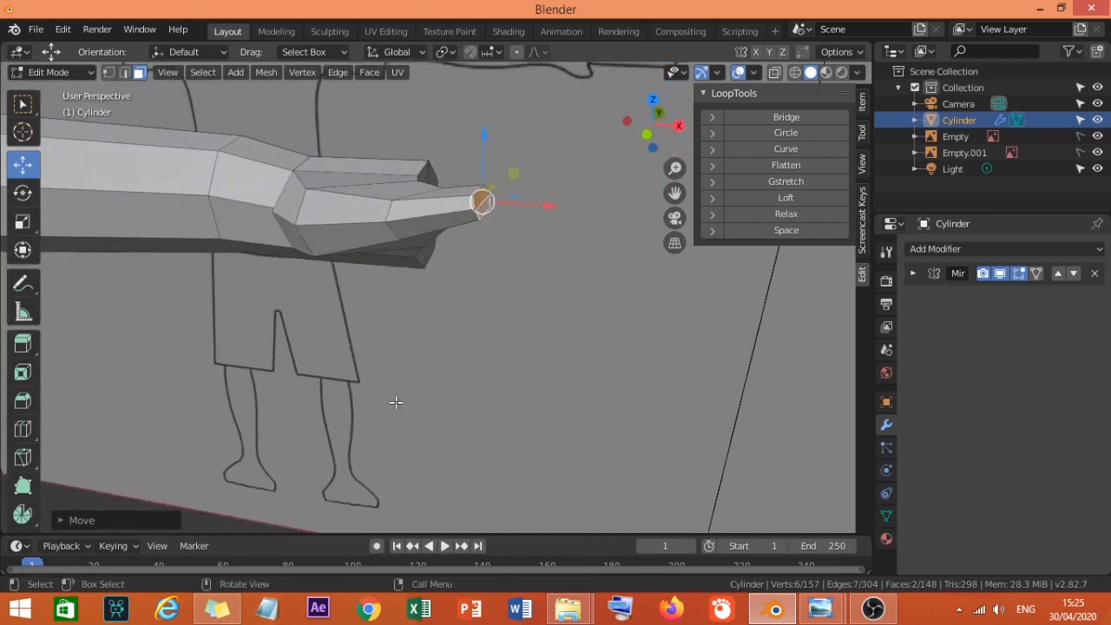
middle_click_drag(417, 359, 286, 330)
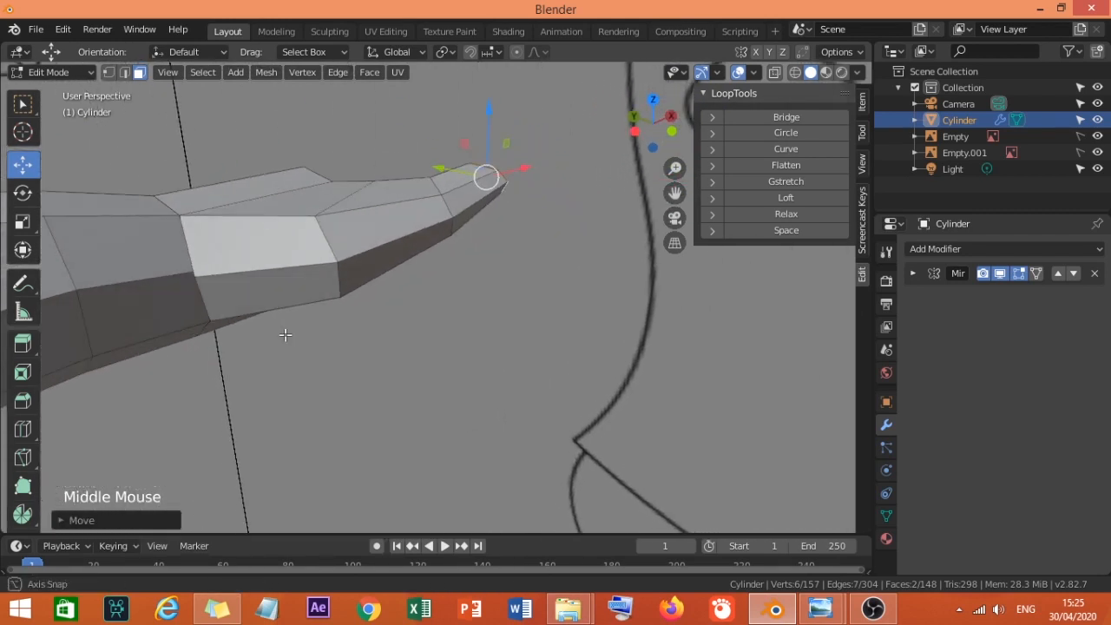
left_click(772, 72)
mouse_move(477, 298)
middle_mouse_down()
mouse_move(466, 287)
mouse_move(473, 294)
middle_mouse_up()
key("b")
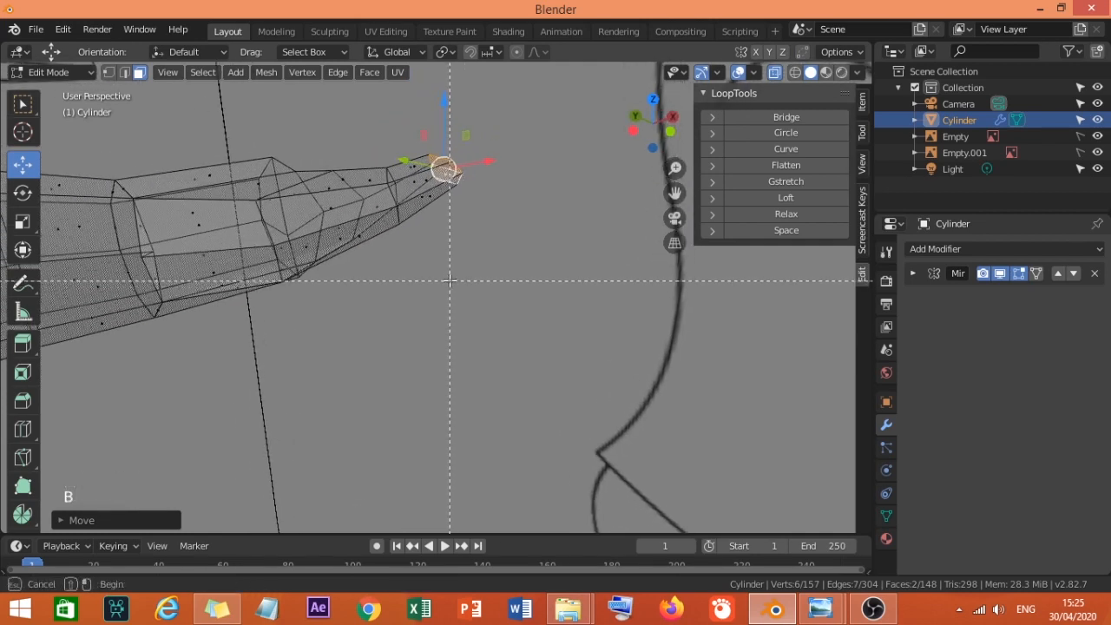
key("Escape")
key("1")
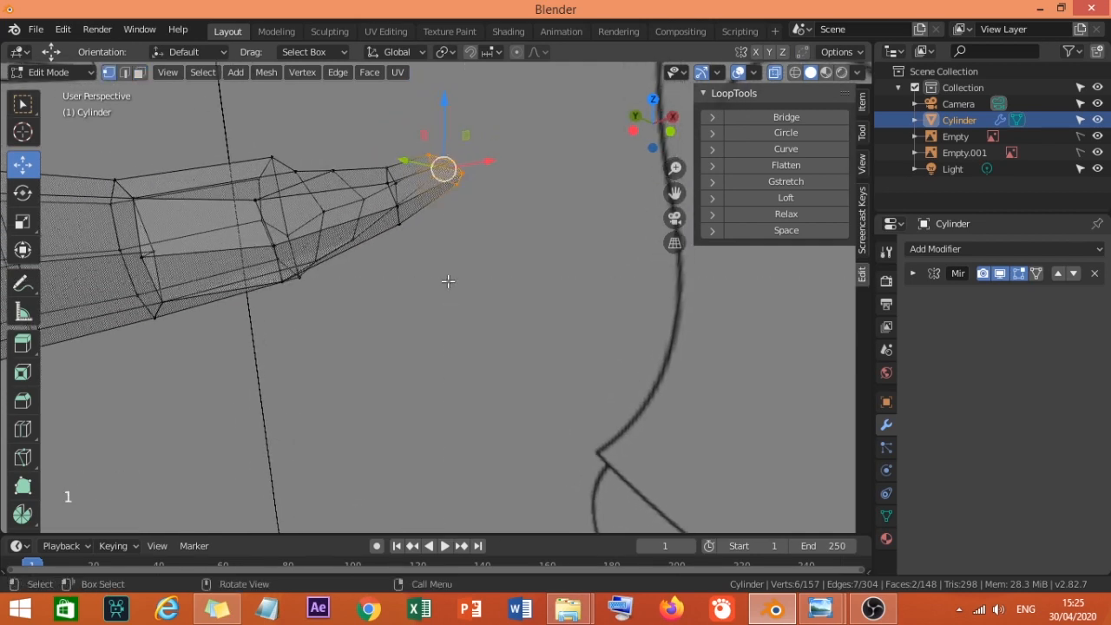
key("b")
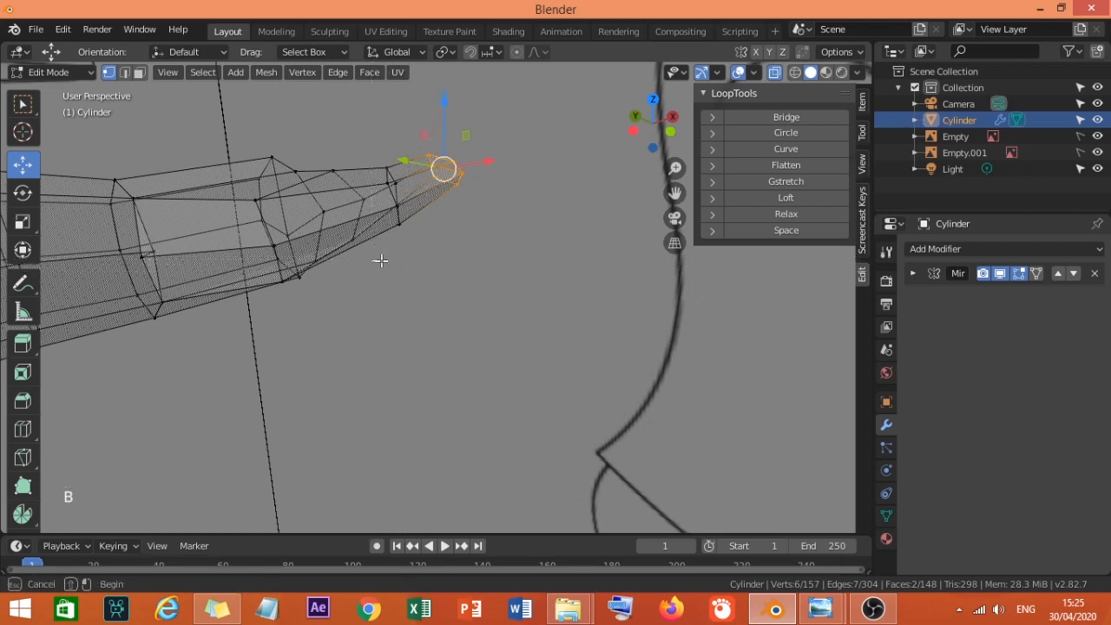
left_click_drag(392, 253, 405, 189)
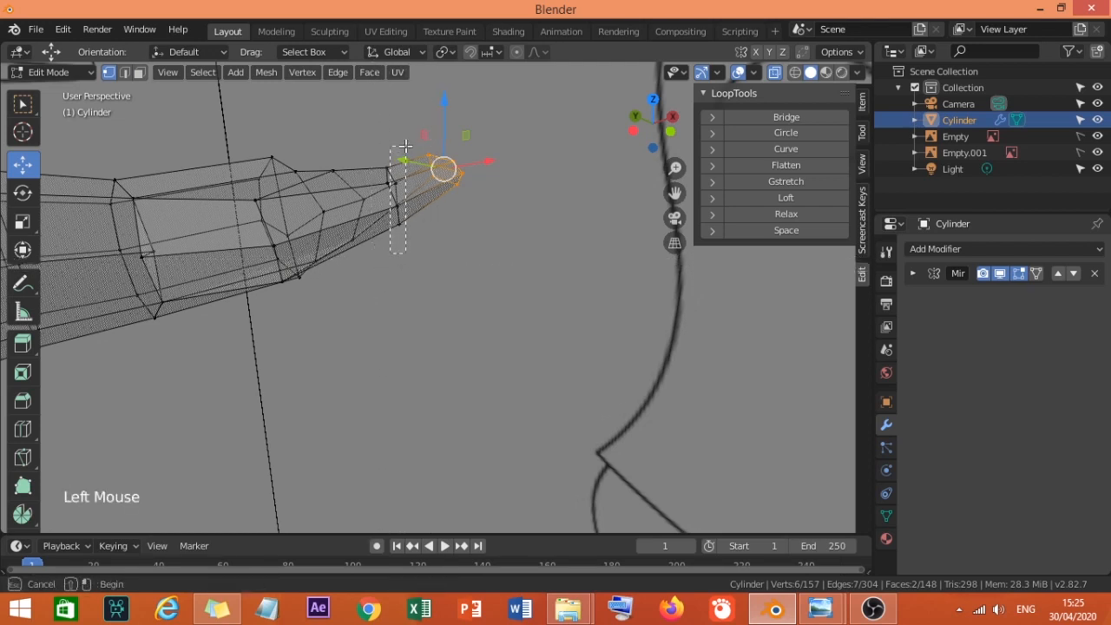
left_click_drag(406, 147, 407, 147)
left_click_drag(418, 240, 398, 193, "shift")
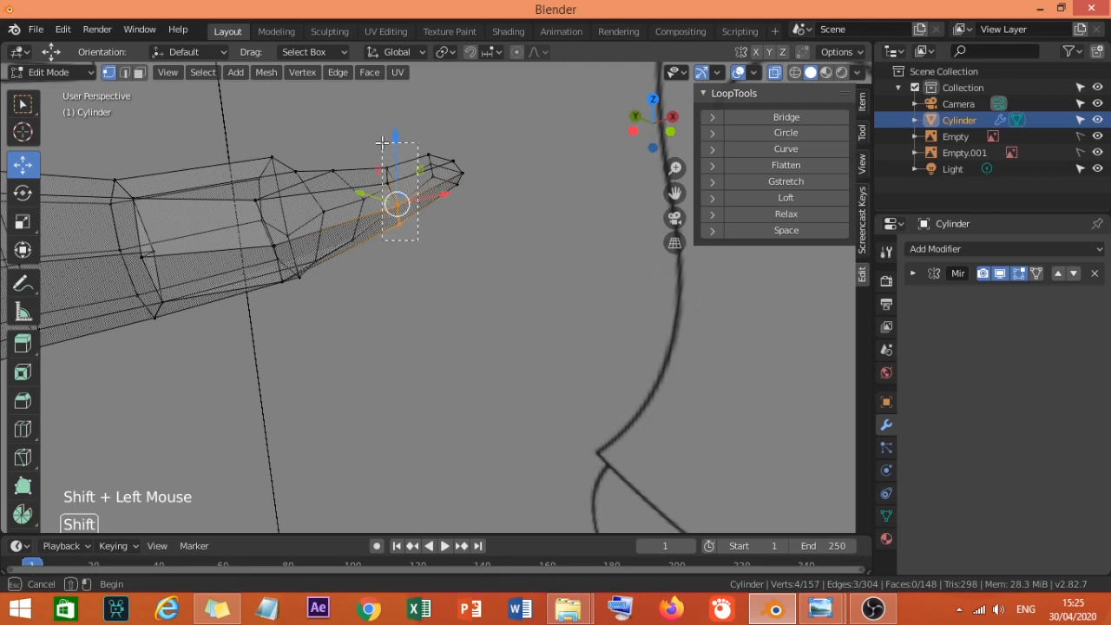
left_click_drag(382, 141, 383, 142, "shift")
key("s")
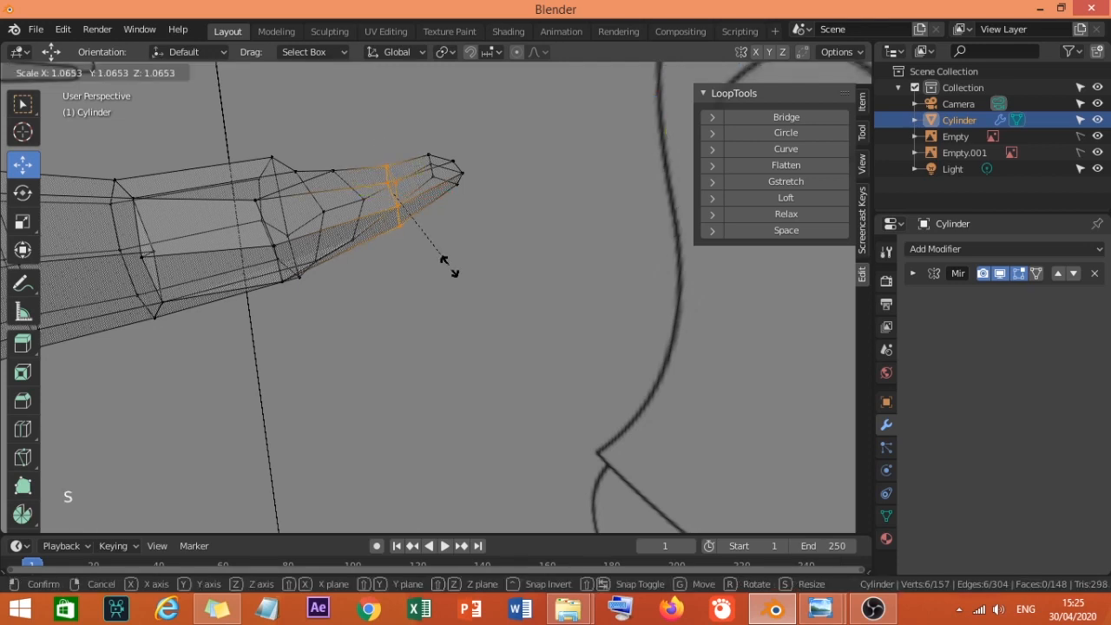
left_click(449, 266)
Scale the thumb's selected vertex ring taller along the Z axis and turn X-ray off.
middle_click_drag(482, 298, 438, 298)
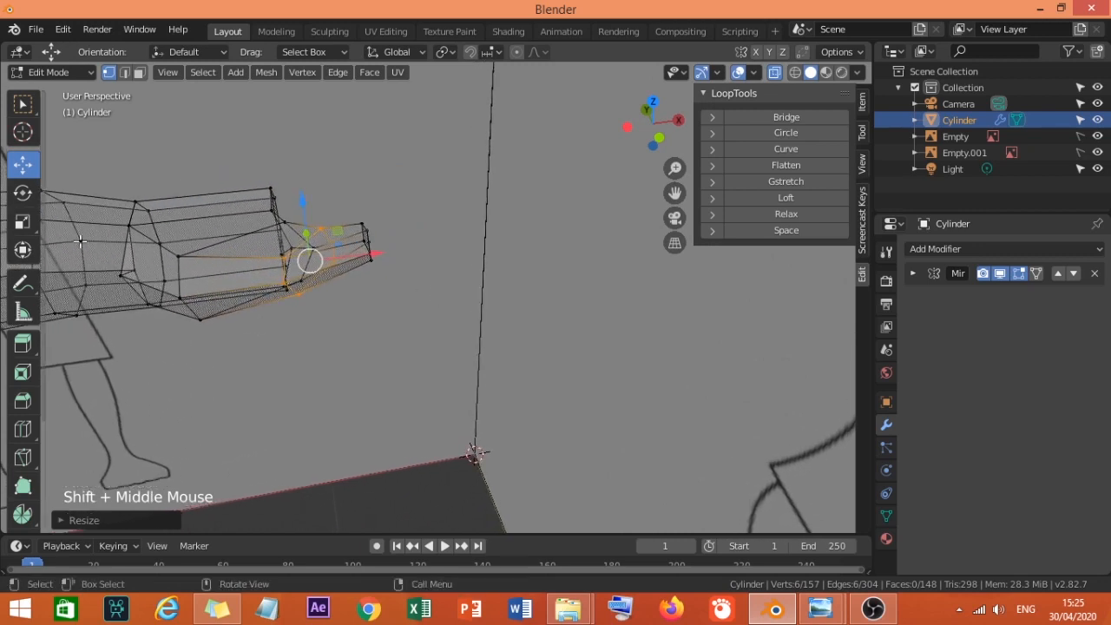
left_click(22, 222)
left_click(301, 202)
left_click_drag(300, 203, 294, 171)
middle_click_drag(294, 172, 342, 296)
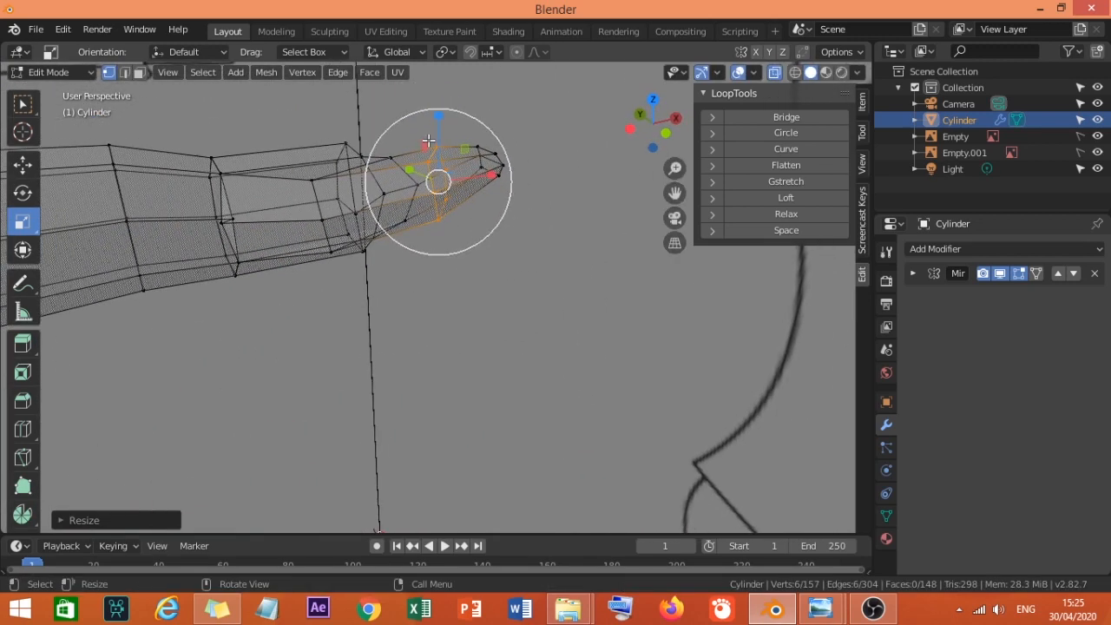
left_click(776, 72)
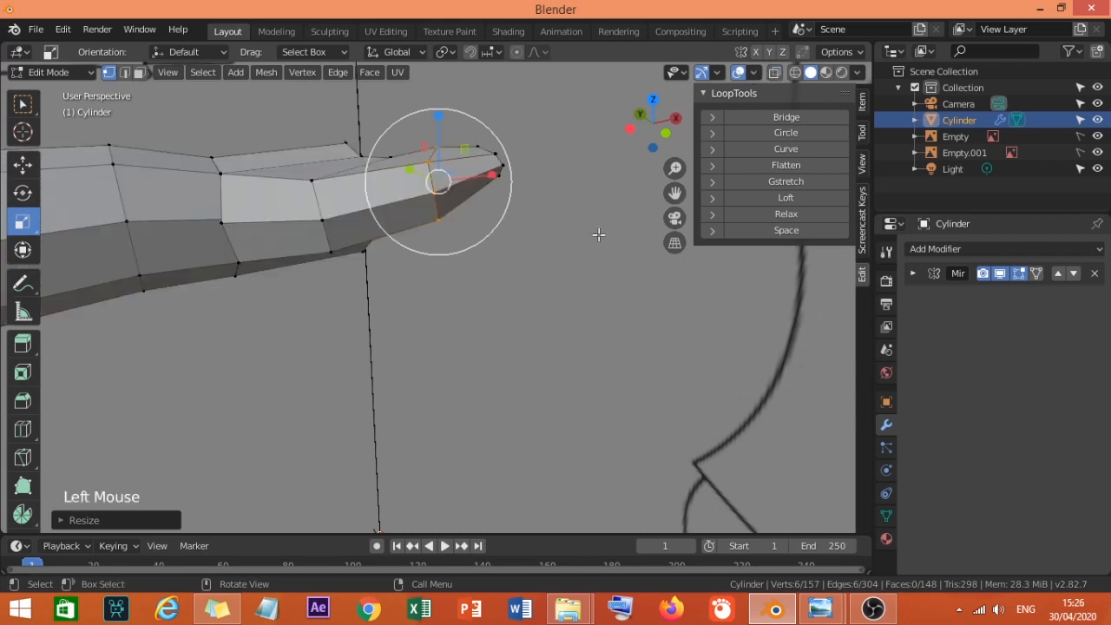
Examine the thumb's shape and the end faces of the palm from several angles.
middle_click_drag(599, 231, 476, 305)
scroll(443, 305, "down", 2)
scroll(341, 299, "up", 1)
mouse_move(340, 298)
middle_mouse_down()
mouse_move(248, 338)
mouse_move(269, 303)
mouse_move(254, 210)
mouse_move(355, 310)
mouse_move(341, 314)
middle_mouse_up()
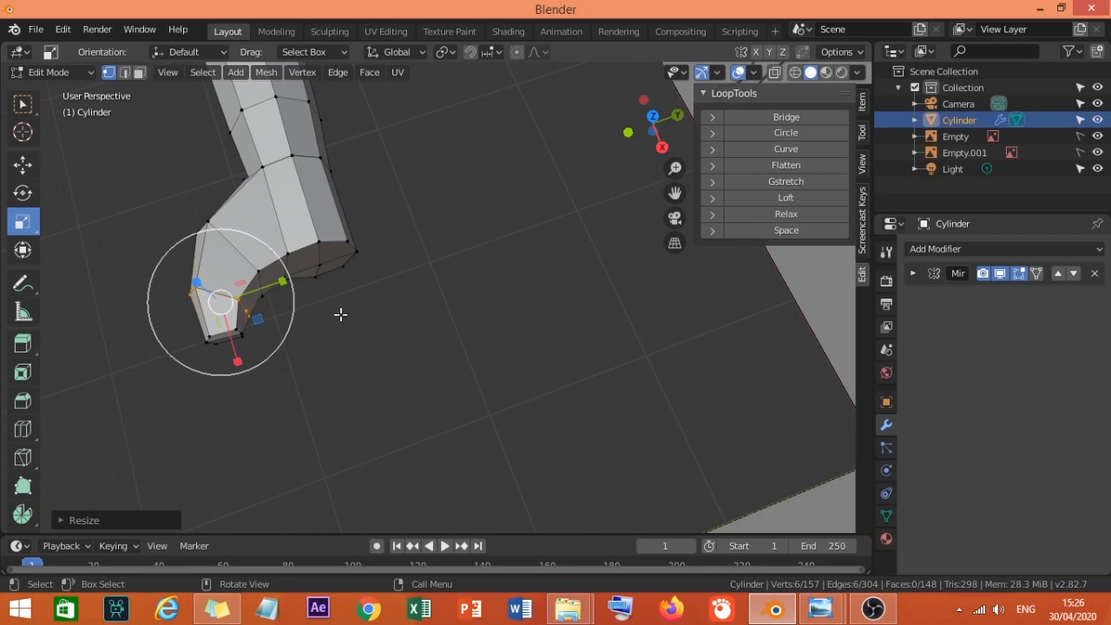
scroll(340, 315, "up", 2)
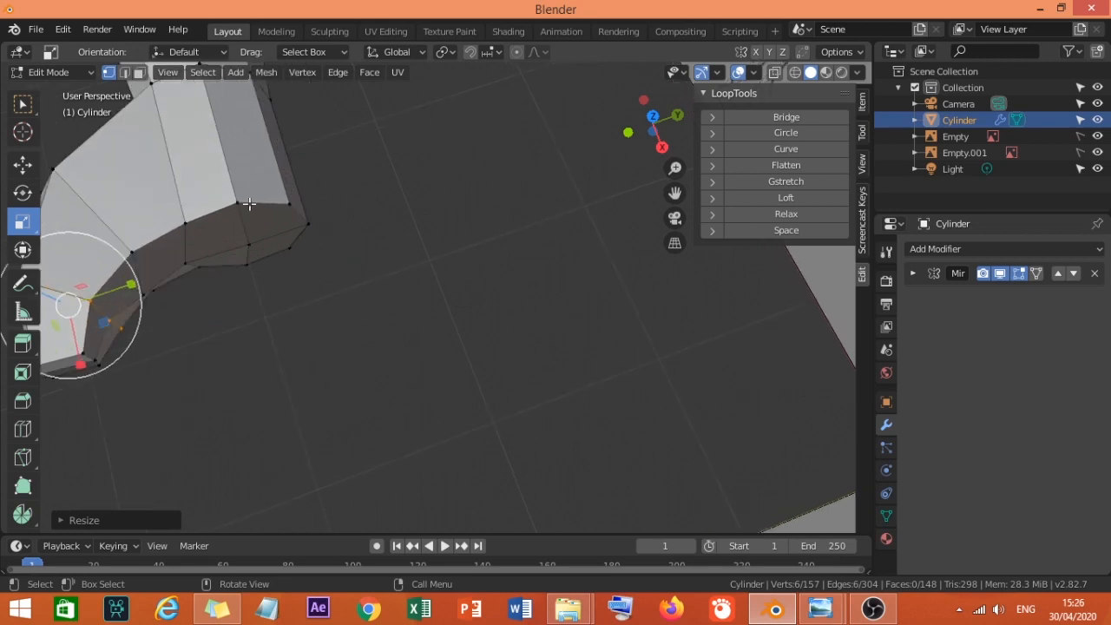
middle_click_drag(226, 232, 243, 240)
scroll(243, 241, "down", 1)
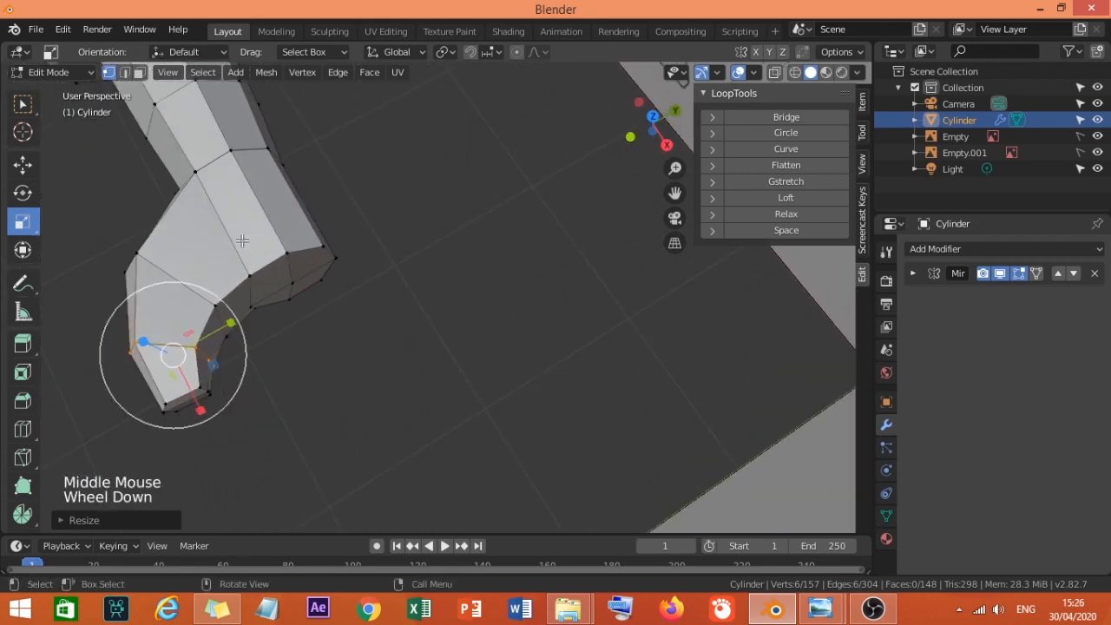
middle_click_drag(234, 296, 248, 283)
scroll(269, 258, "up", 1)
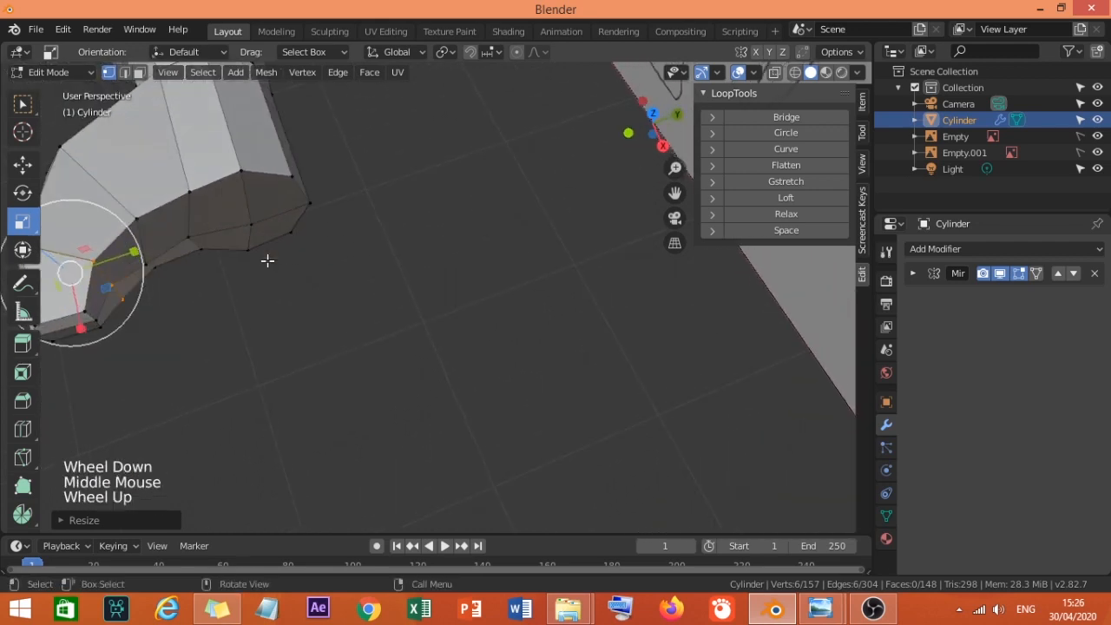
Move the two connected edges running down the palm's end toward the thumb along the Y axis.
left_click(200, 219)
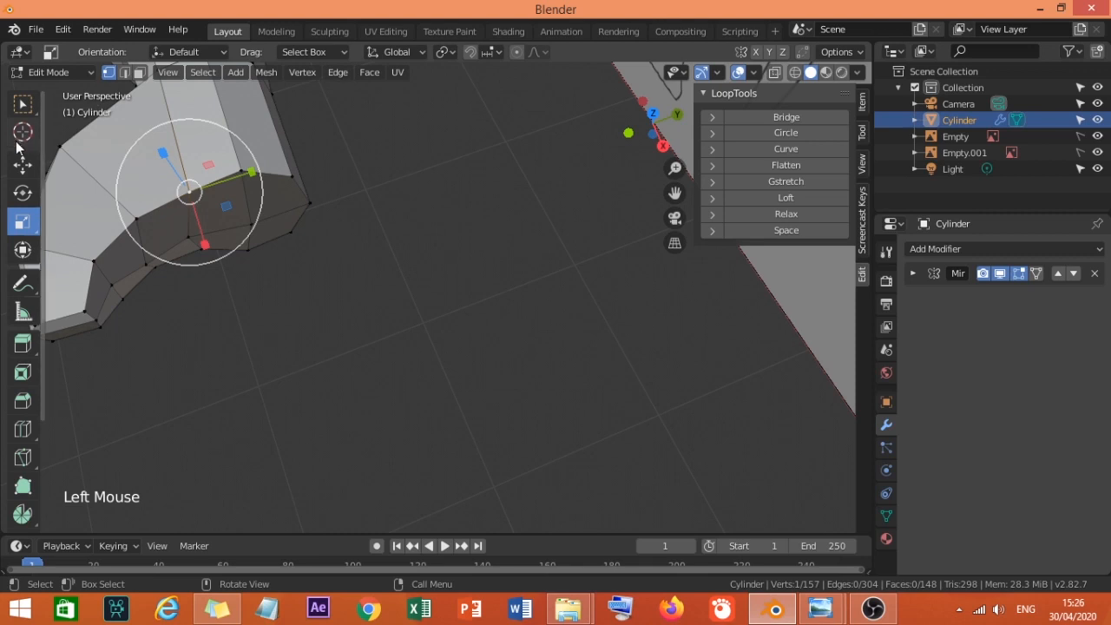
left_click(125, 73)
left_click(188, 219)
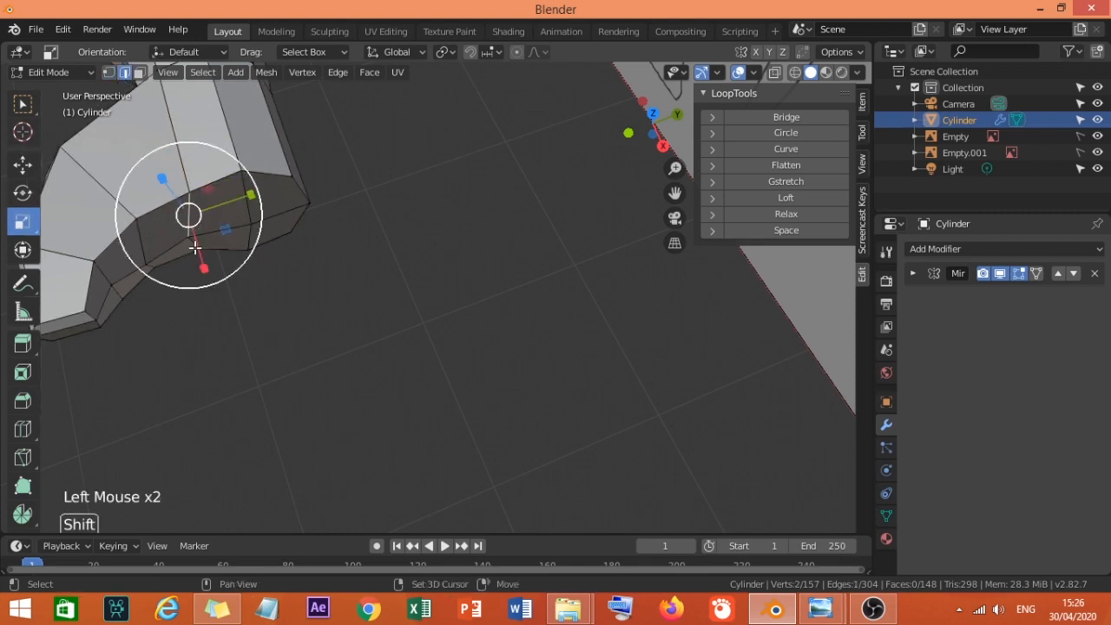
left_click(195, 236, "shift")
left_click(207, 256)
scroll(202, 251, "up", 1)
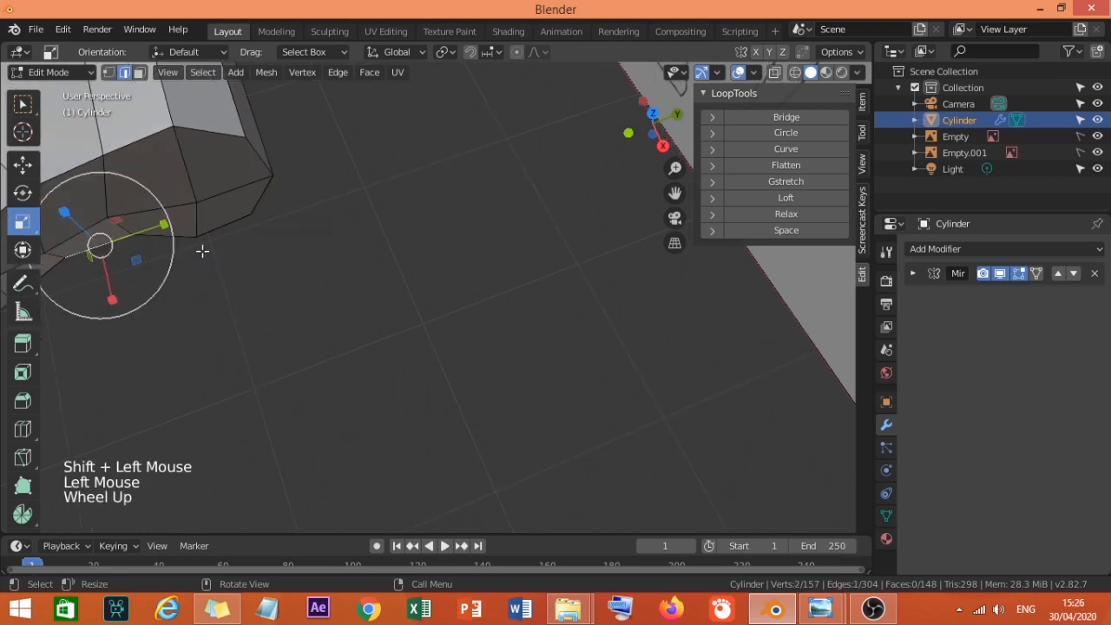
left_click(111, 207)
left_click(120, 228, "shift")
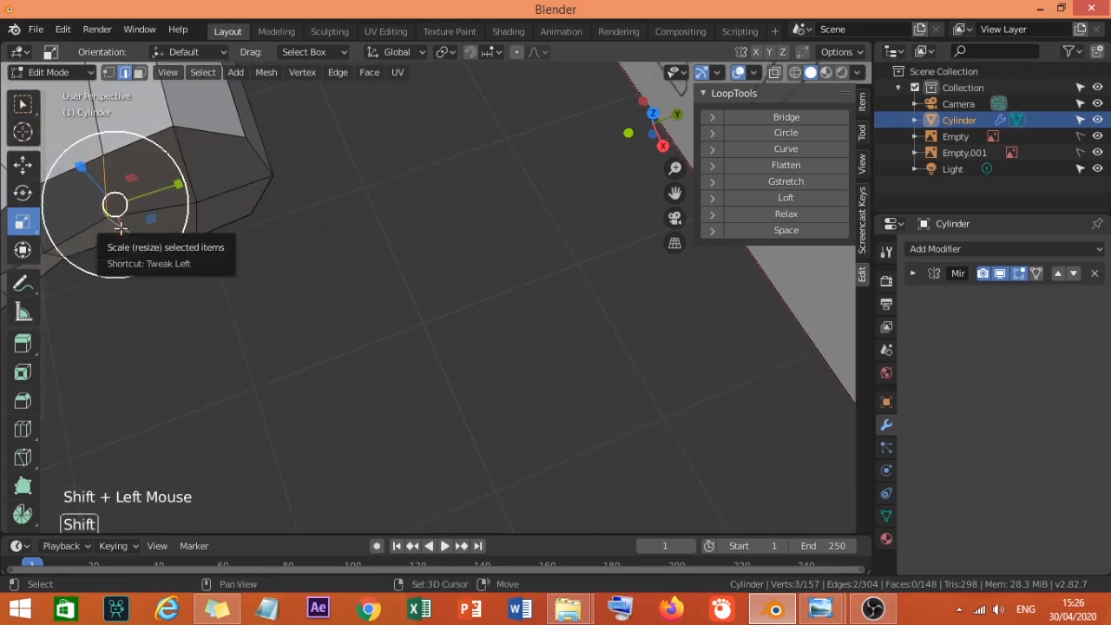
left_click(23, 164)
left_click_drag(152, 194, 127, 199)
Move the palm end's two outer edges, then its two middle edges, away from the thumb along the Y axis.
left_click(259, 162)
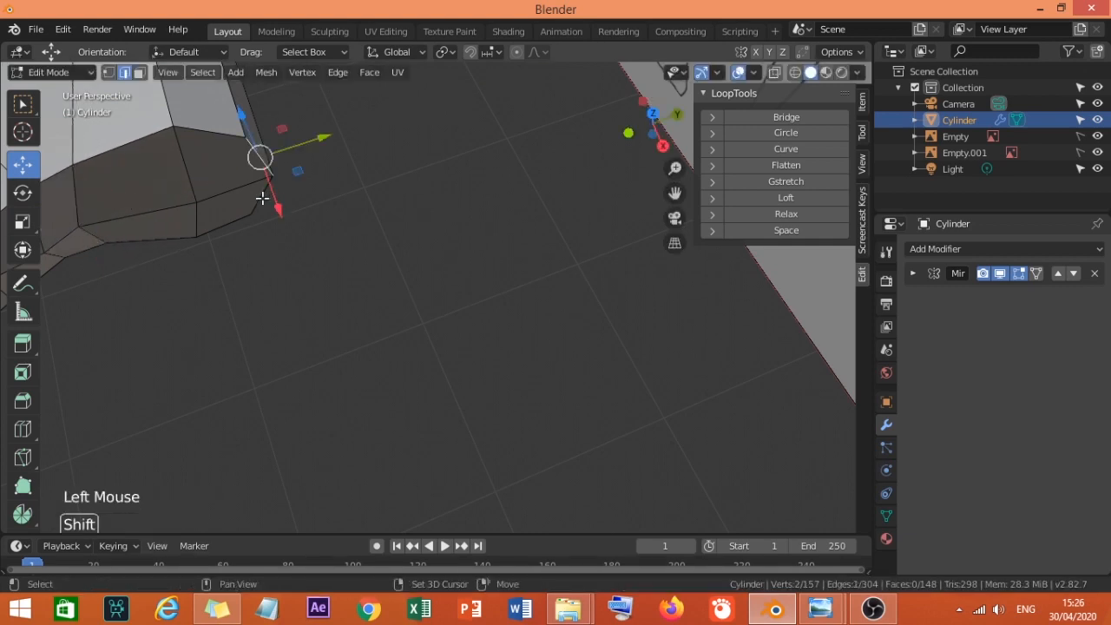
left_click(260, 171, "shift")
left_click_drag(290, 169, 326, 158)
scroll(274, 181, "down", 2)
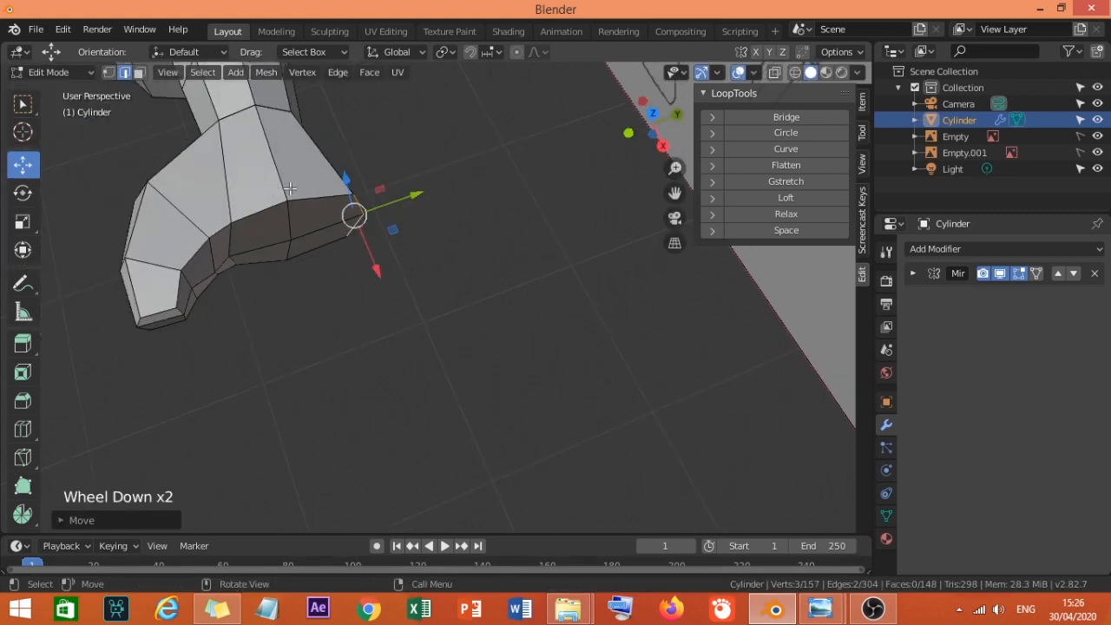
scroll(304, 178, "up", 1)
middle_click_drag(308, 177, 311, 235, "shift")
left_click_drag(380, 243, 415, 226)
left_click(250, 264, "shift")
left_click_drag(288, 269, 320, 264)
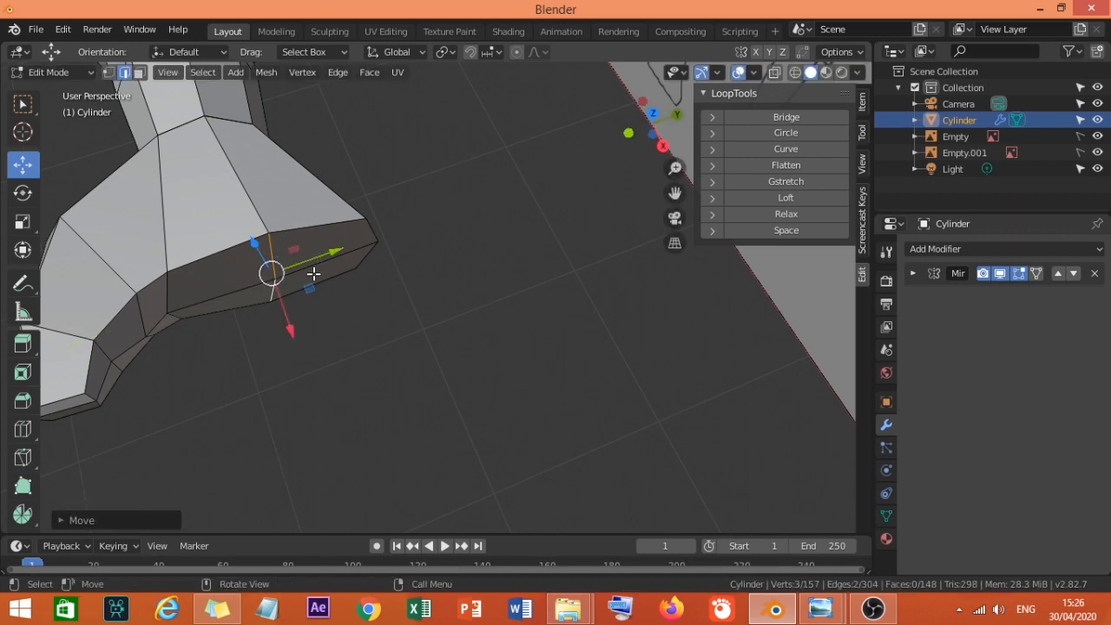
Bevel the two connected middle edges of the palm's end with one segment and a width of about 0.062 m.
left_click(271, 276, "ctrl")
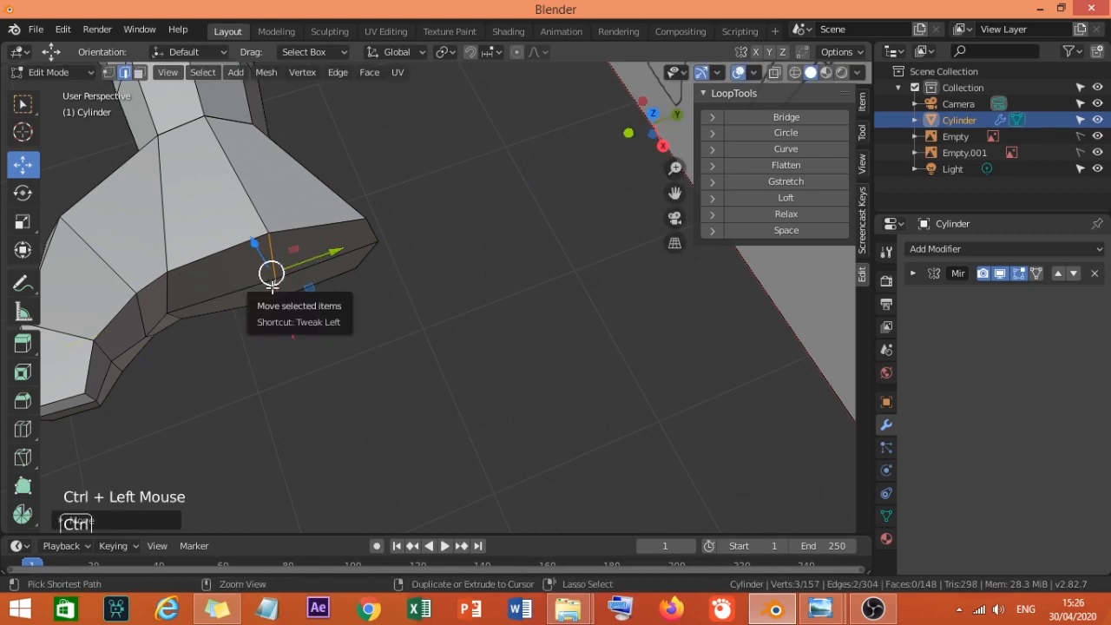
key("ctrl+b")
key("Escape")
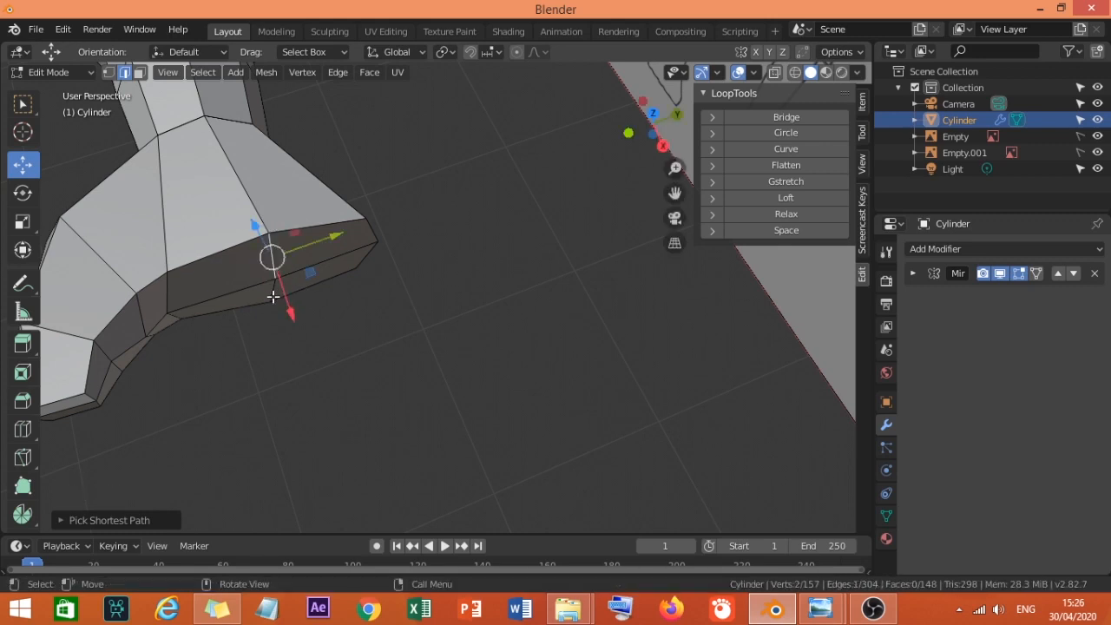
left_click(273, 296, "shift")
key("ctrl+b")
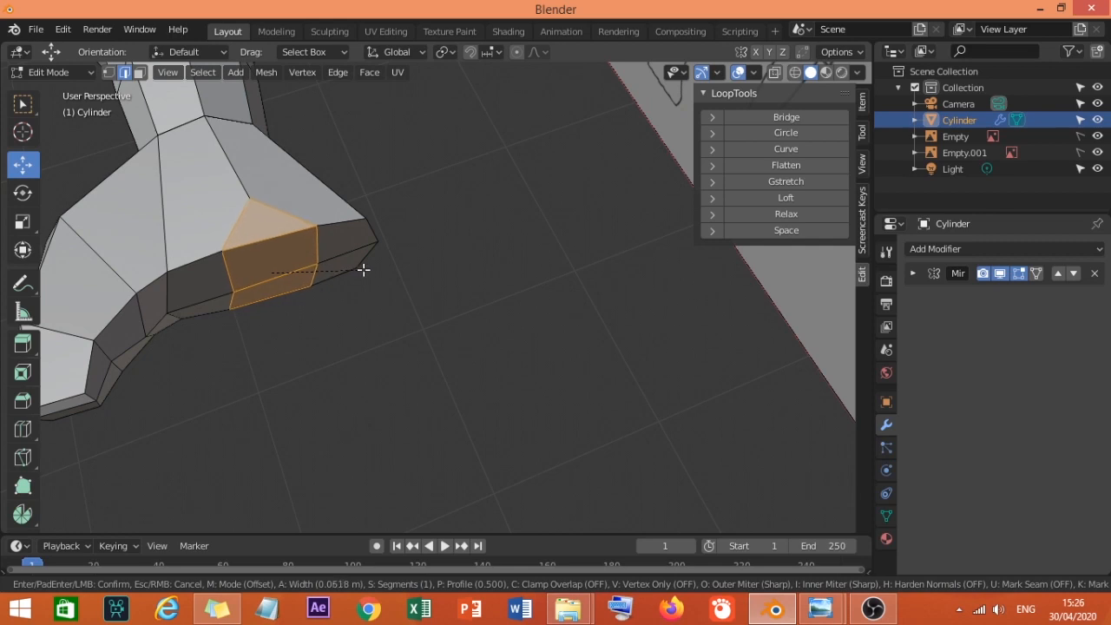
left_click(366, 269)
Add a loop cut down the middle of the beveled strip on the palm's end.
key("ctrl+r")
left_click(277, 290)
left_click(285, 286)
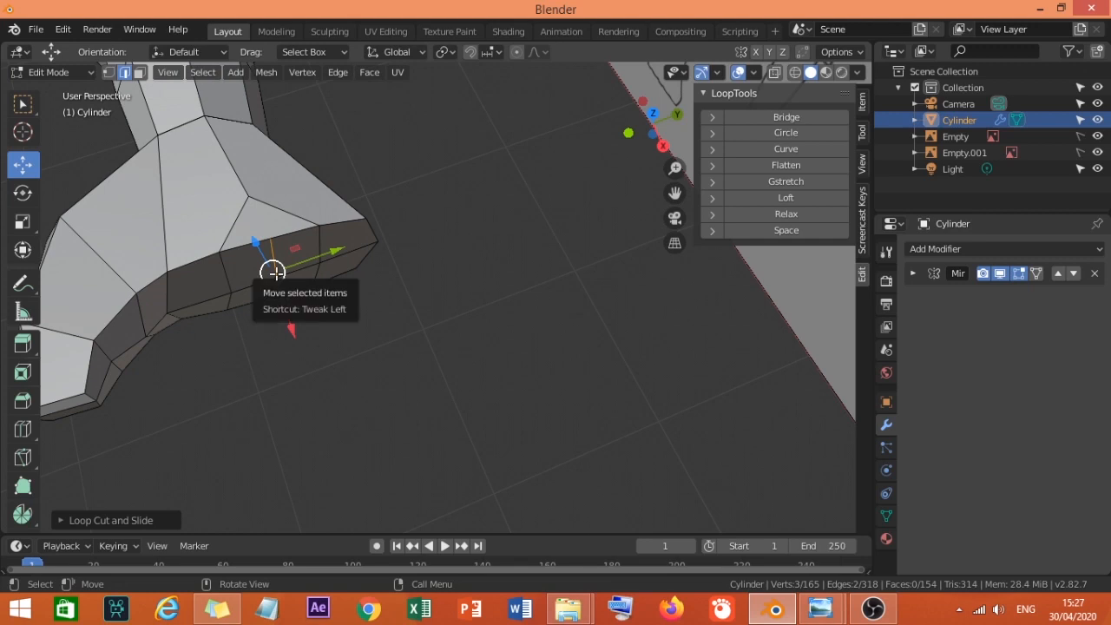
Select all eight faces of the palm's end and extrude them outward about 0.045 m.
key("3")
left_click(221, 276)
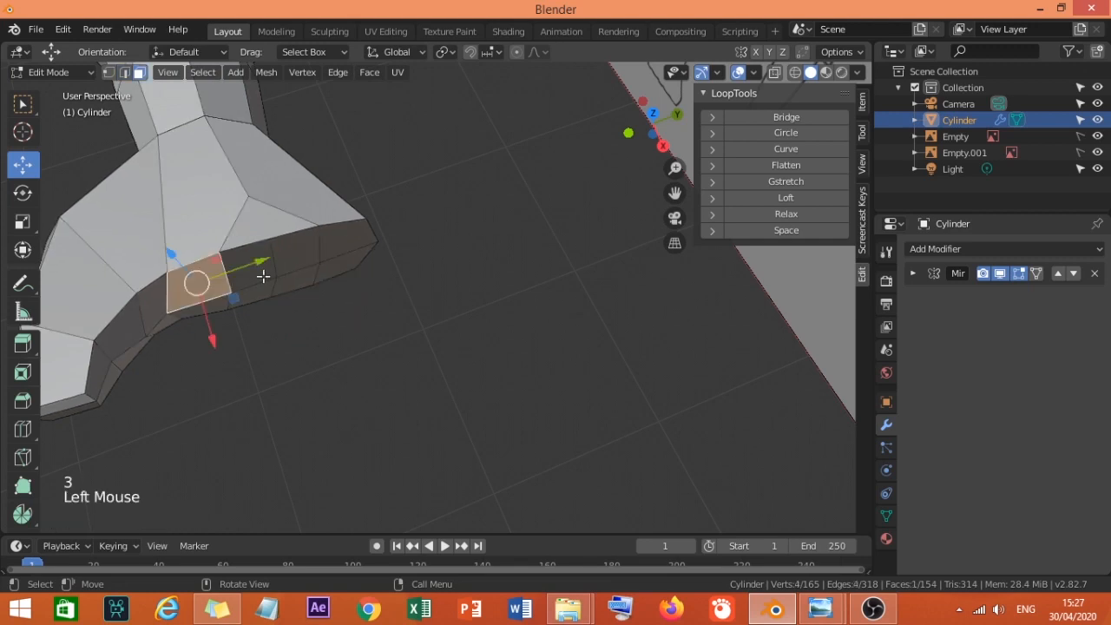
left_click(250, 272, "shift")
left_click(277, 264, "shift")
left_click(299, 257, "shift")
left_click(338, 257, "shift")
left_click(300, 273, "shift")
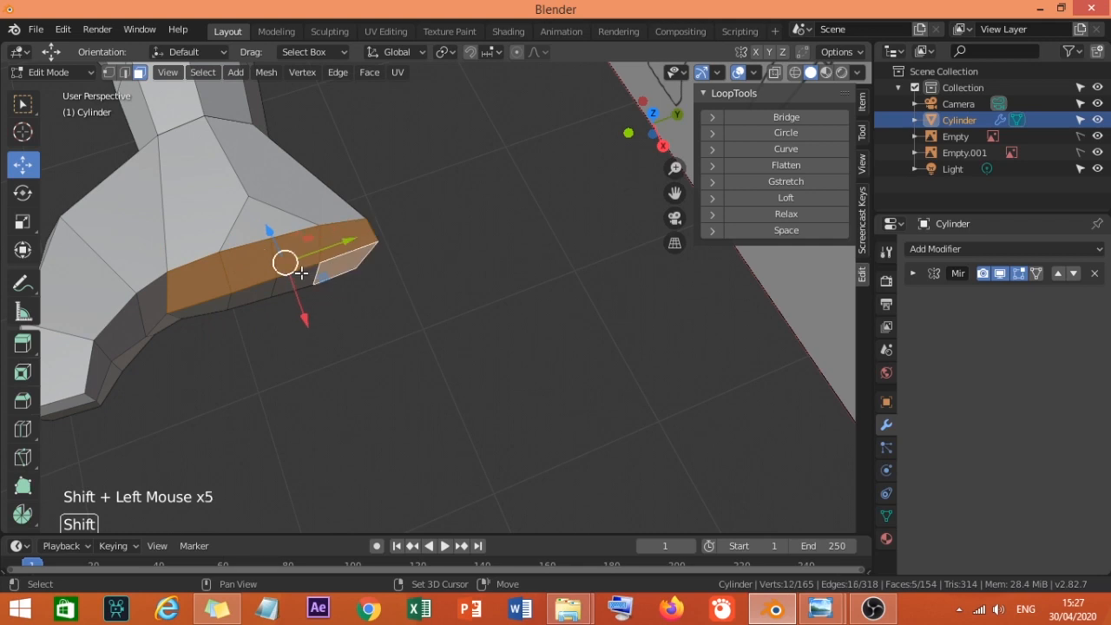
left_click(261, 287, "shift")
left_click(243, 295, "shift")
left_click(211, 311, "shift")
left_click(210, 309, "shift")
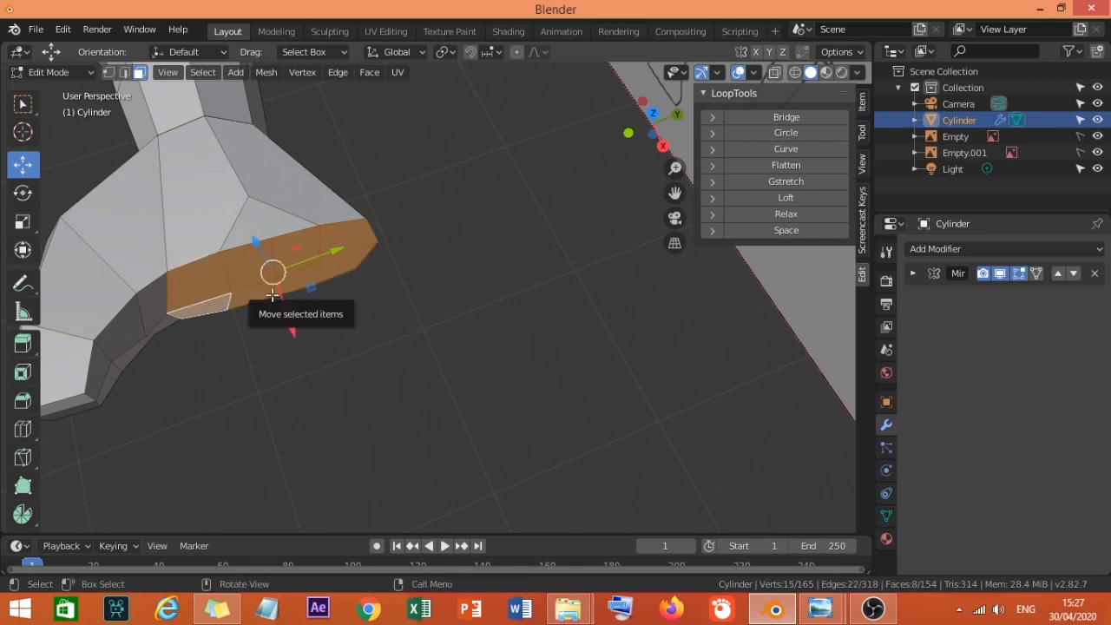
key("e")
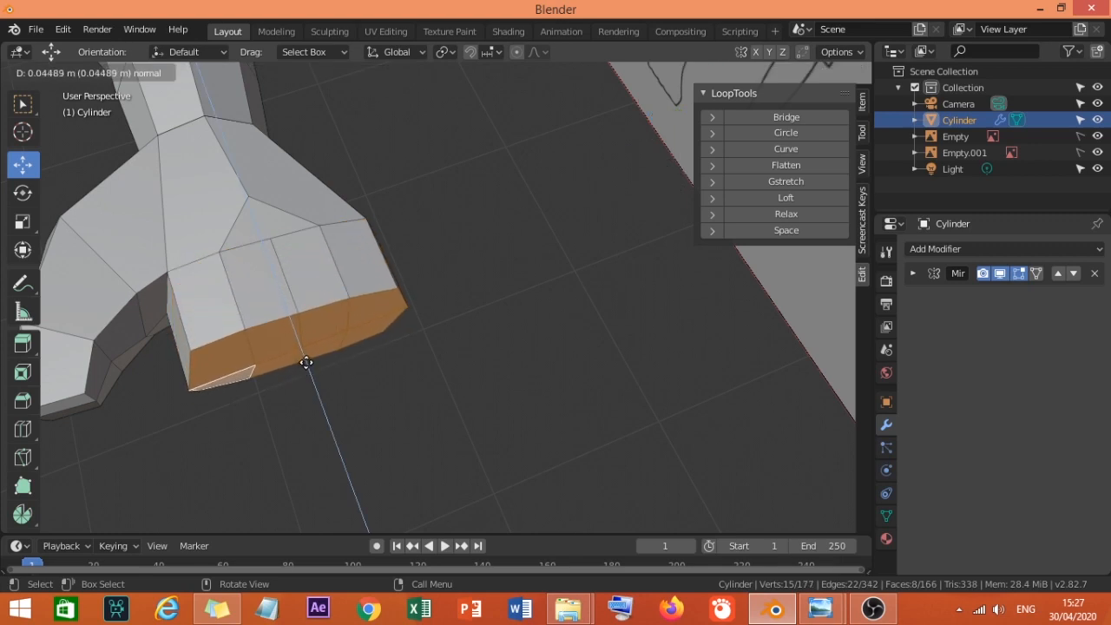
left_click(308, 369)
In vertex mode, reposition the middle vertices on the thumb side of the extruded palm section.
middle_click_drag(308, 368, 346, 325)
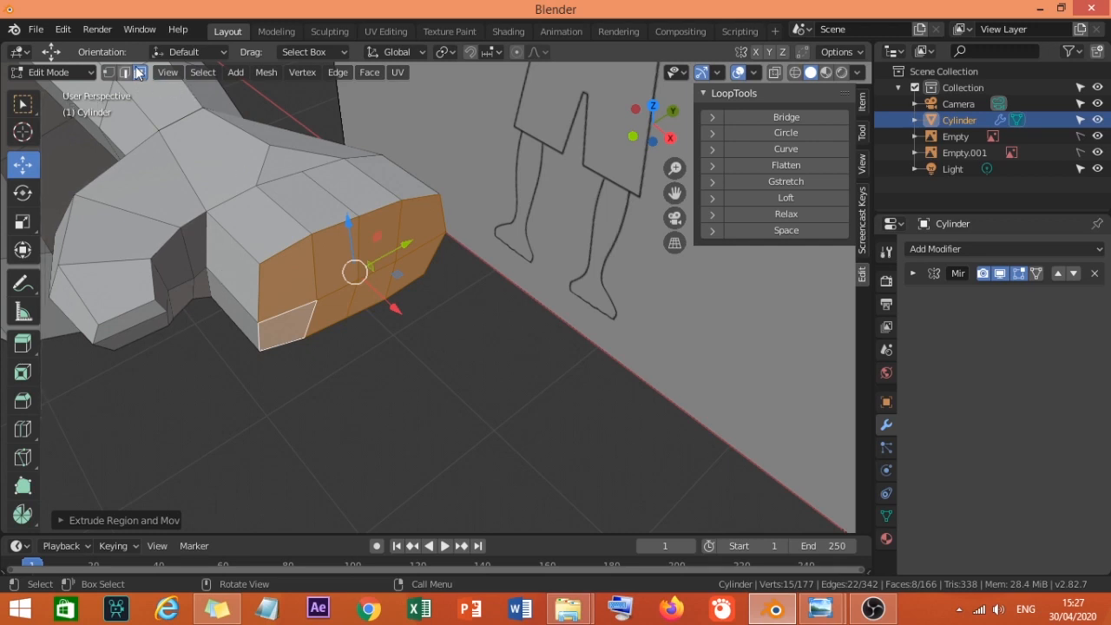
left_click(108, 72)
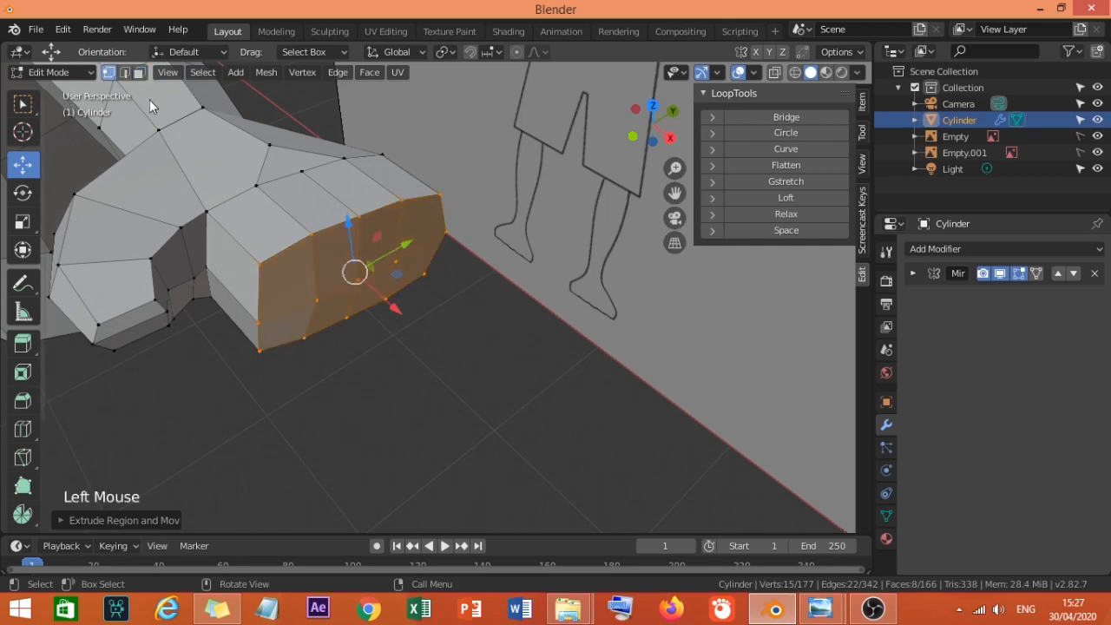
left_click(254, 325)
left_click_drag(293, 305, 256, 255)
left_click(211, 265)
middle_click_drag(273, 309, 243, 295)
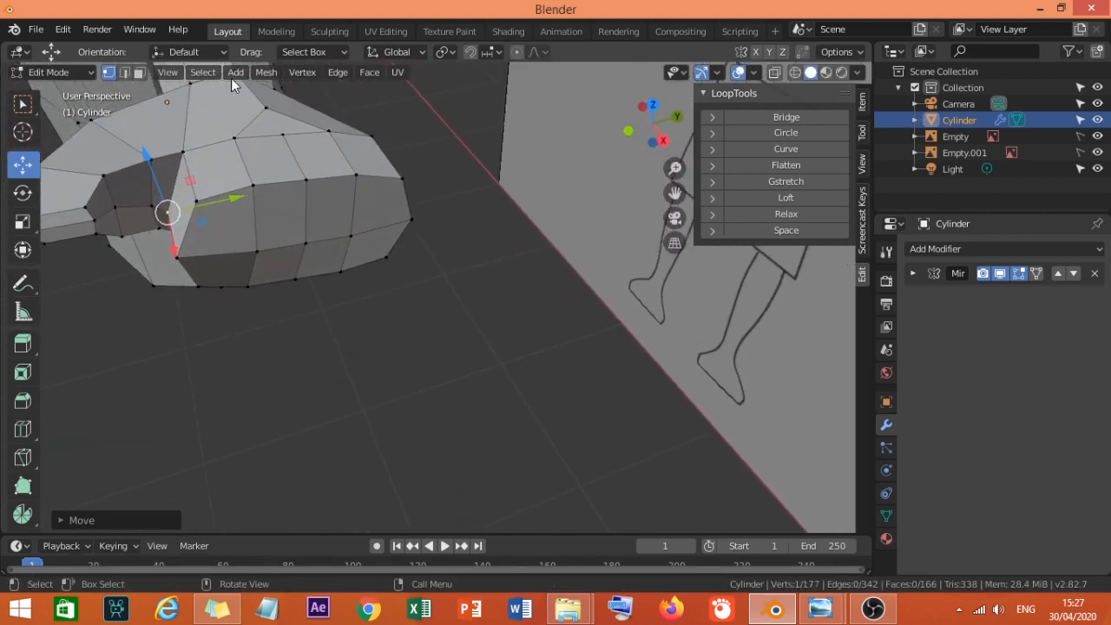
Select the two palm-end faces nearest the thumb and extrude them about 0.009 m as a finger base.
left_click(139, 74)
left_click(221, 217)
left_click(218, 274, "shift")
middle_click_drag(218, 274, 298, 290)
key("e")
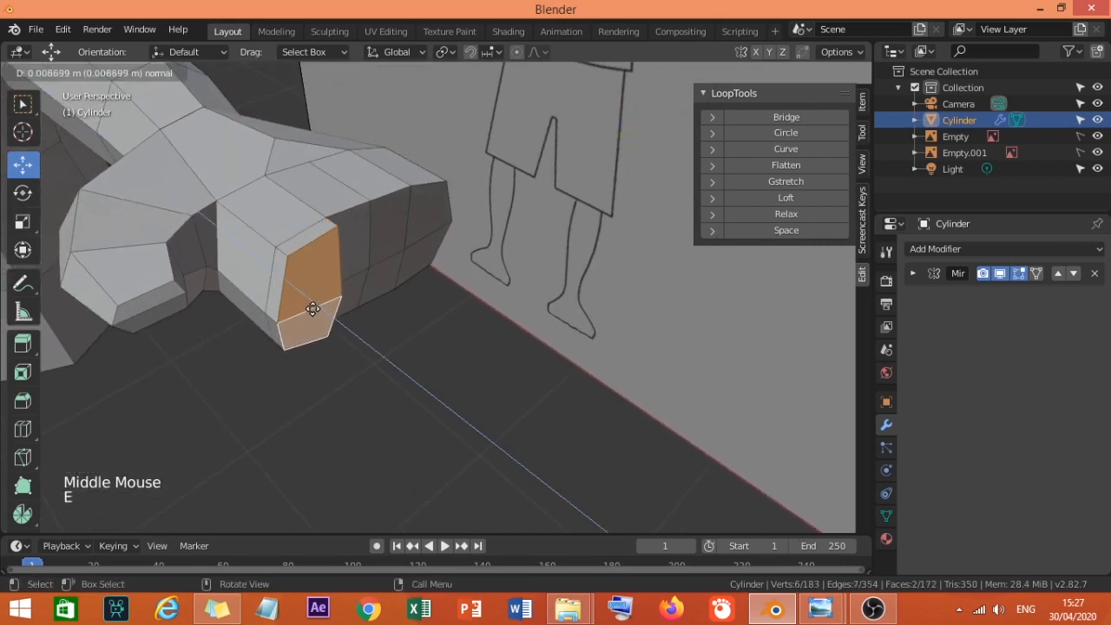
left_click(311, 305)
Shape the two finger-base faces into a flat circle with LoopTools Flatten and Circle, and rotate them to adjust their tilt.
left_click(786, 165)
left_click(793, 136)
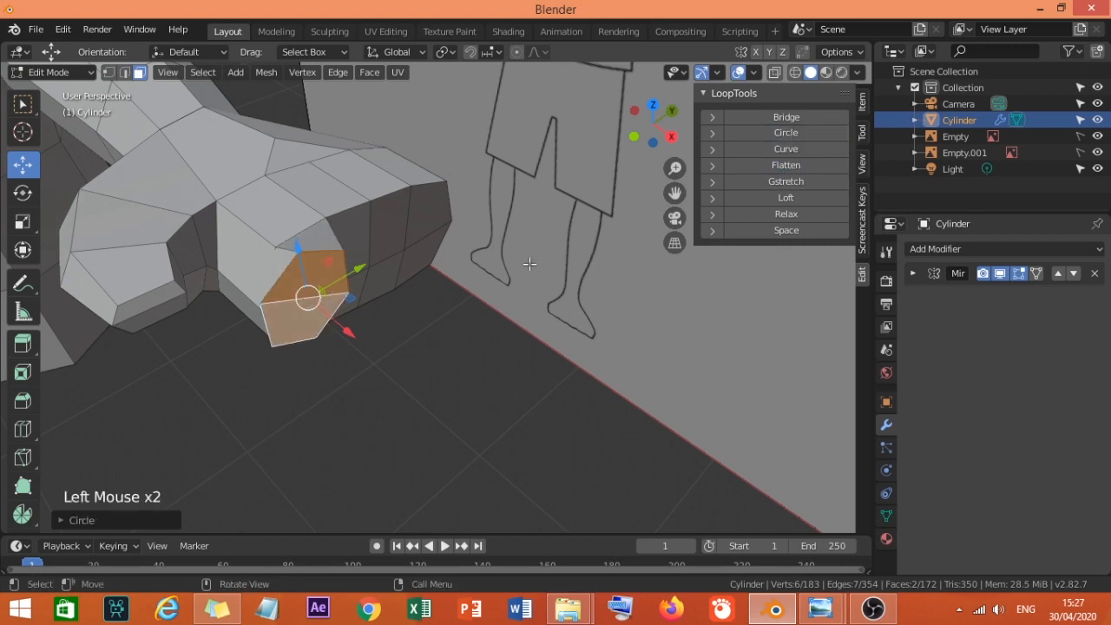
middle_click_drag(344, 266, 245, 222)
left_click(22, 192)
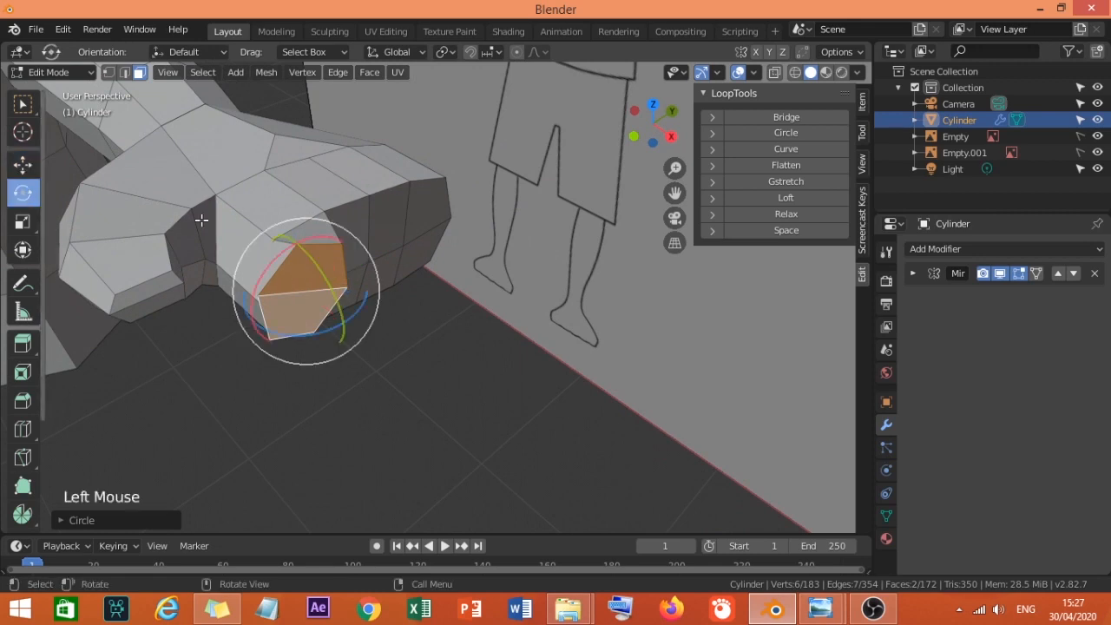
left_click_drag(300, 242, 290, 280)
middle_click_drag(290, 281, 265, 325)
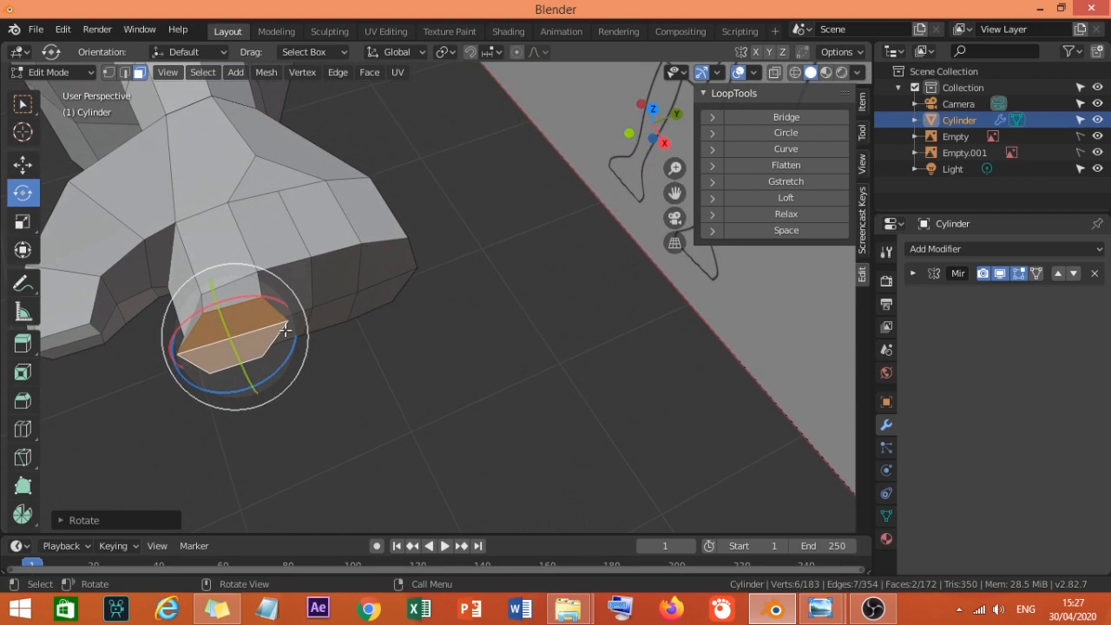
Scale the two finger-base faces down, finishing with a uniform scale of about 0.88.
left_click(24, 224)
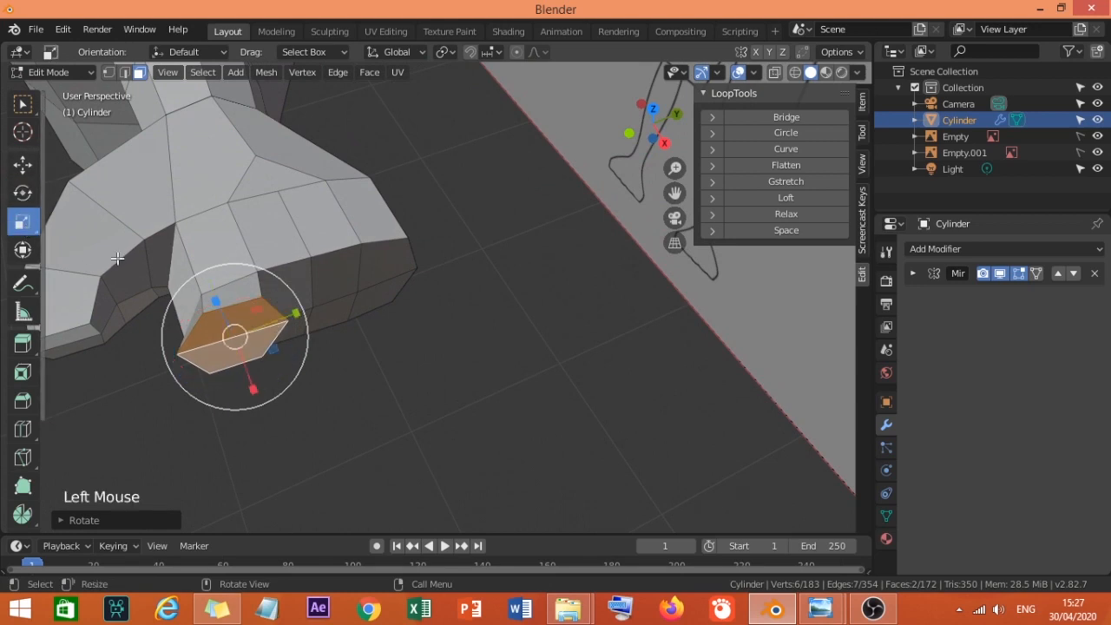
mouse_move(235, 336)
left_mouse_down()
mouse_move(248, 339)
mouse_move(236, 335)
left_mouse_up()
key("ctrl+z")
middle_click_drag(238, 333, 451, 326)
key("s")
left_click(375, 333)
key("s")
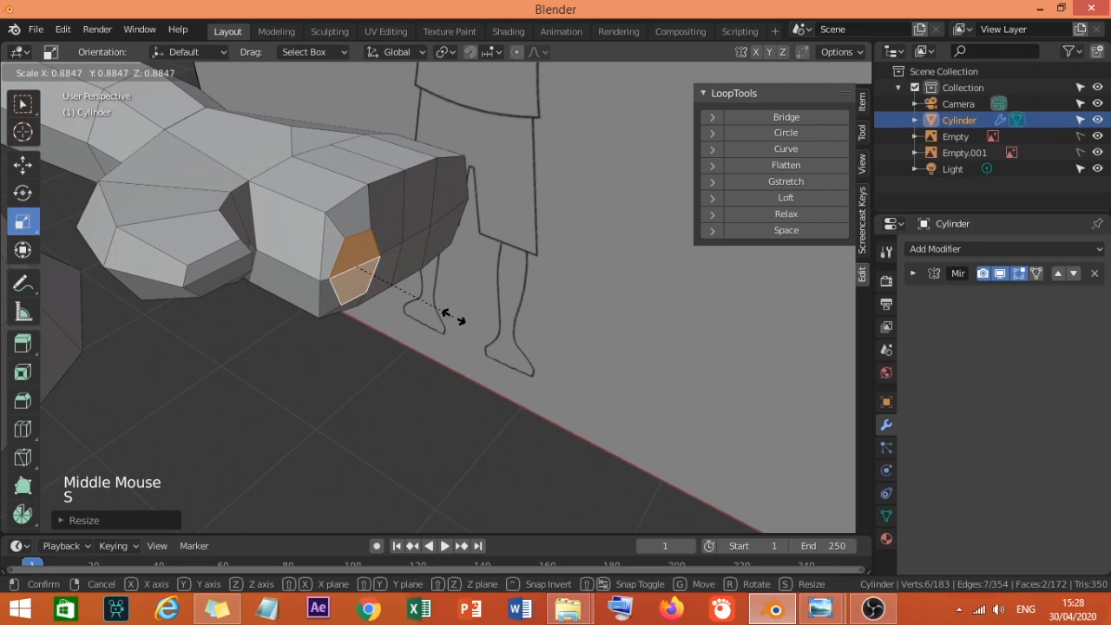
left_click(453, 318)
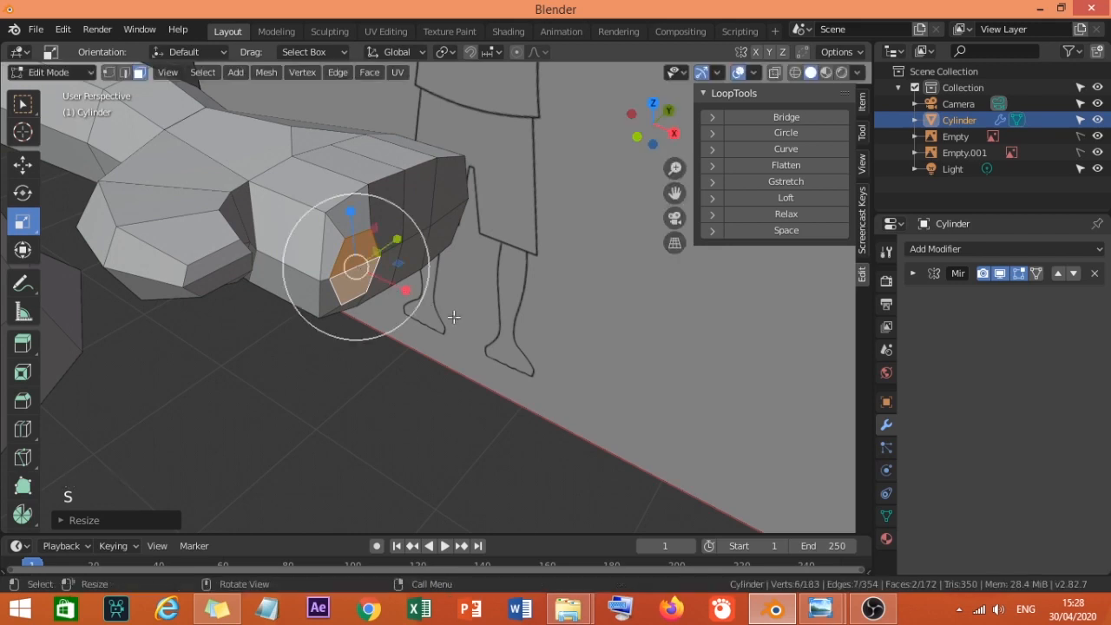
Reposition the two finger-base faces on the palm's end with several small moves, checking the placement from different angles.
left_click(23, 164)
left_click_drag(354, 234, 422, 266)
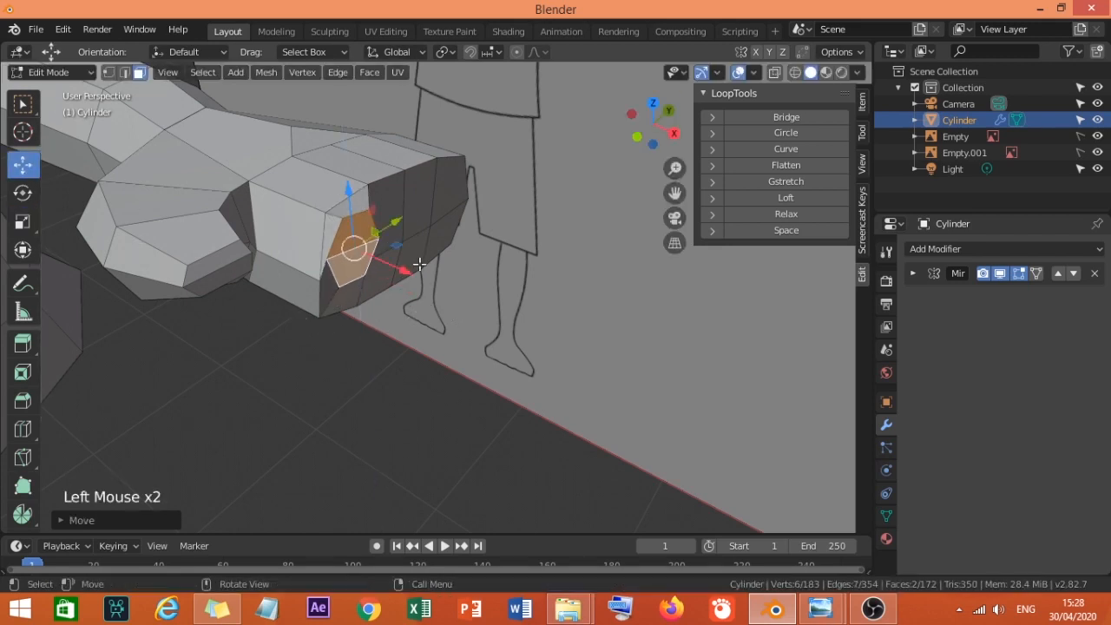
middle_click_drag(422, 265, 335, 270)
left_click_drag(311, 264, 304, 274)
middle_click_drag(304, 273, 329, 292)
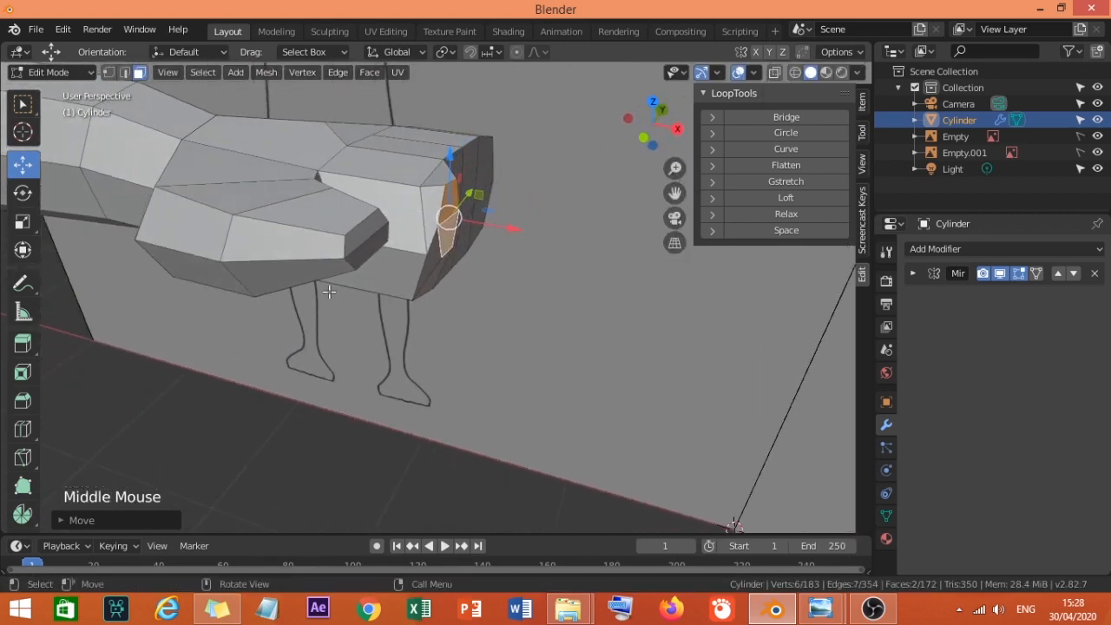
middle_click_drag(475, 250, 427, 289)
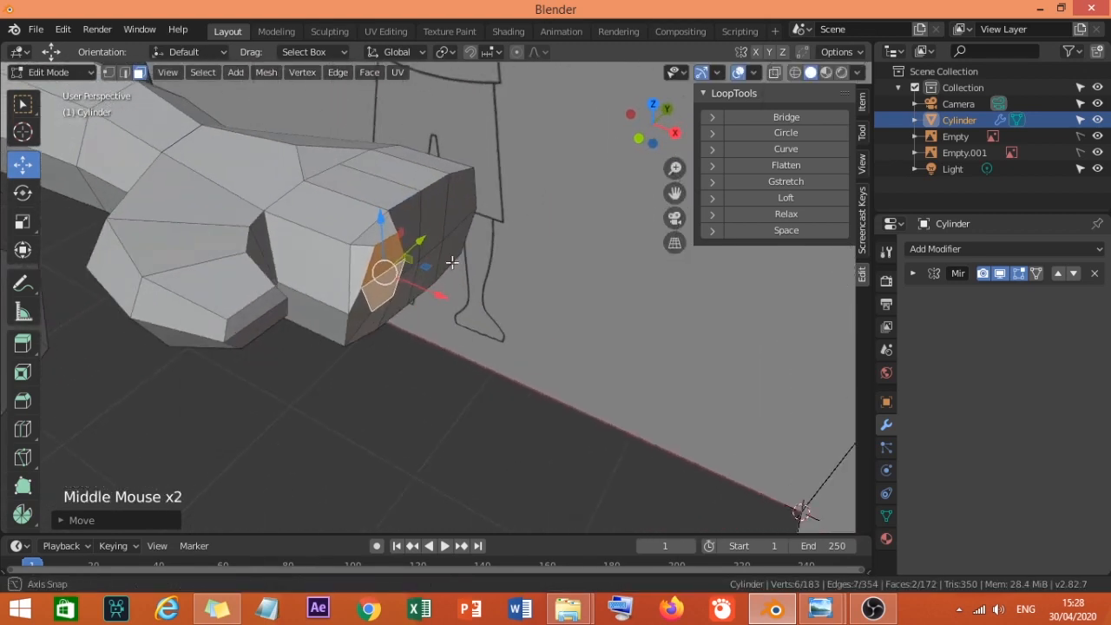
left_click_drag(427, 288, 431, 300)
middle_click_drag(432, 301, 327, 323)
left_click_drag(287, 290, 260, 298)
middle_click_drag(260, 299, 236, 287)
left_click_drag(163, 146, 205, 211)
middle_click_drag(206, 211, 364, 250)
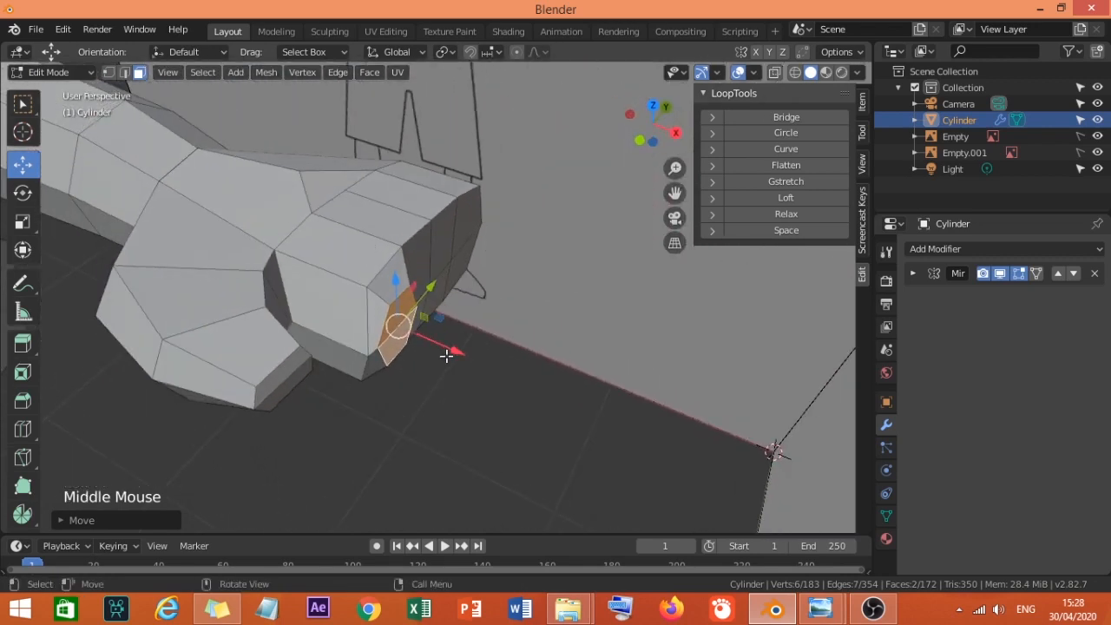
key("e")
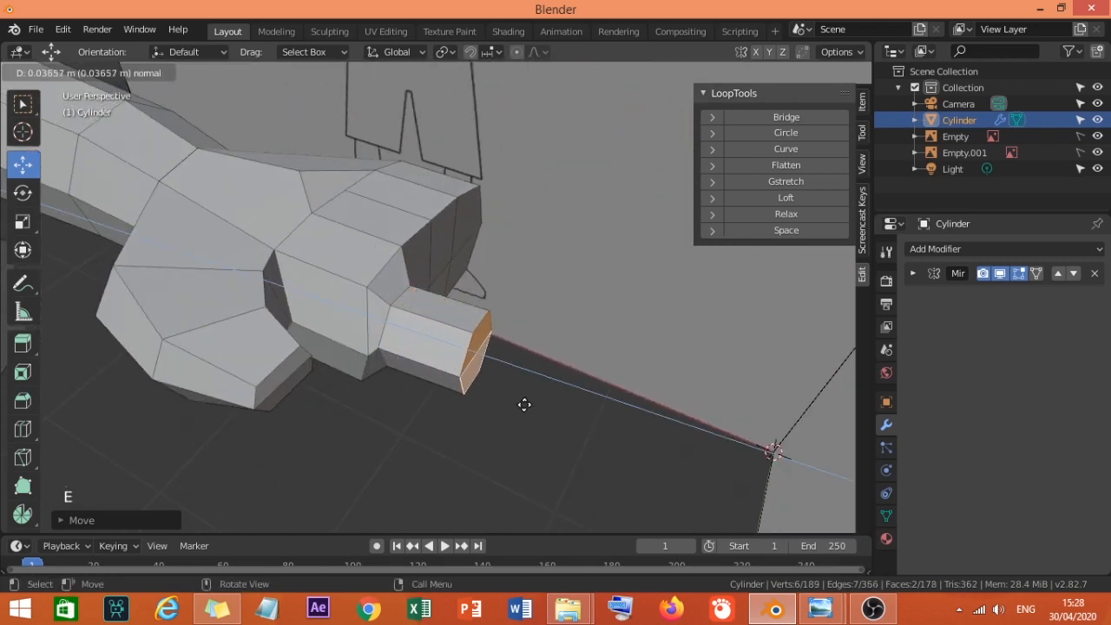
left_click(525, 403)
key("e")
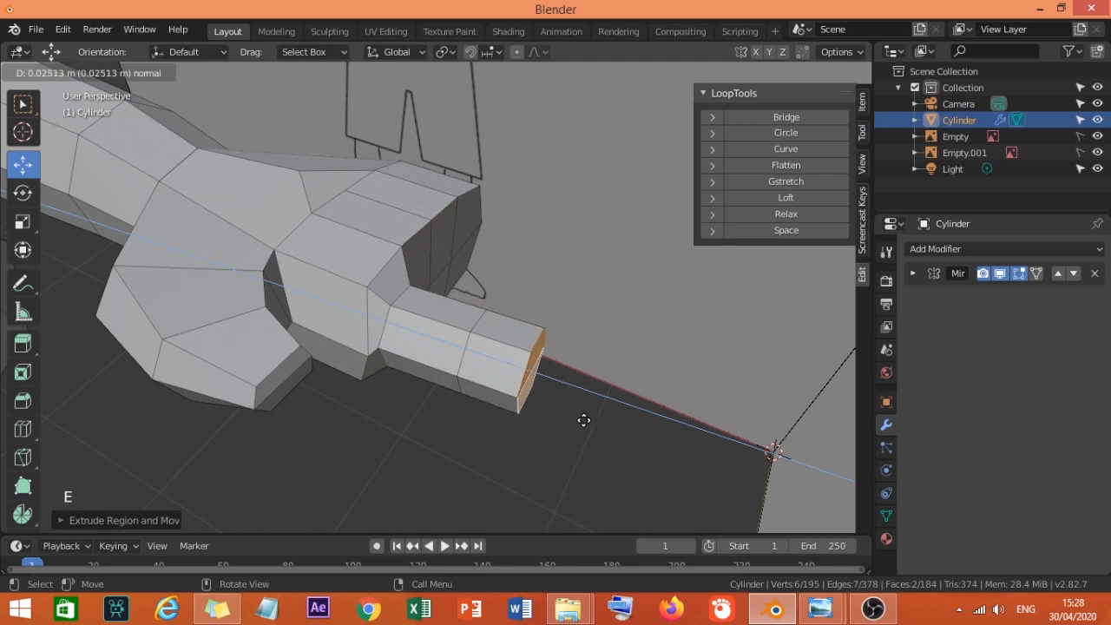
right_click(592, 424)
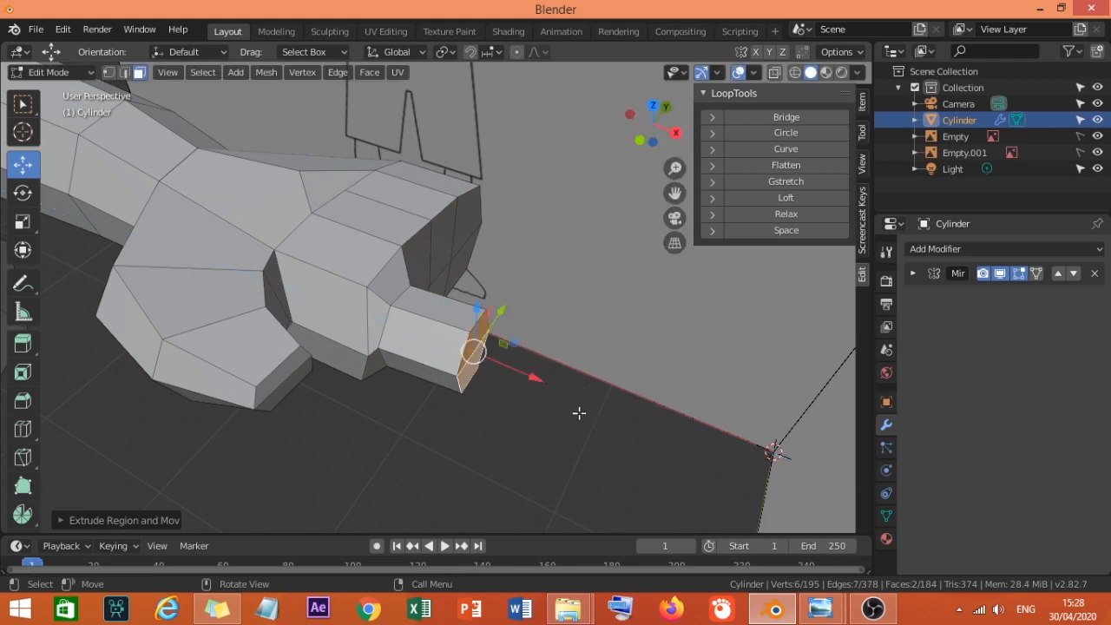
key("s")
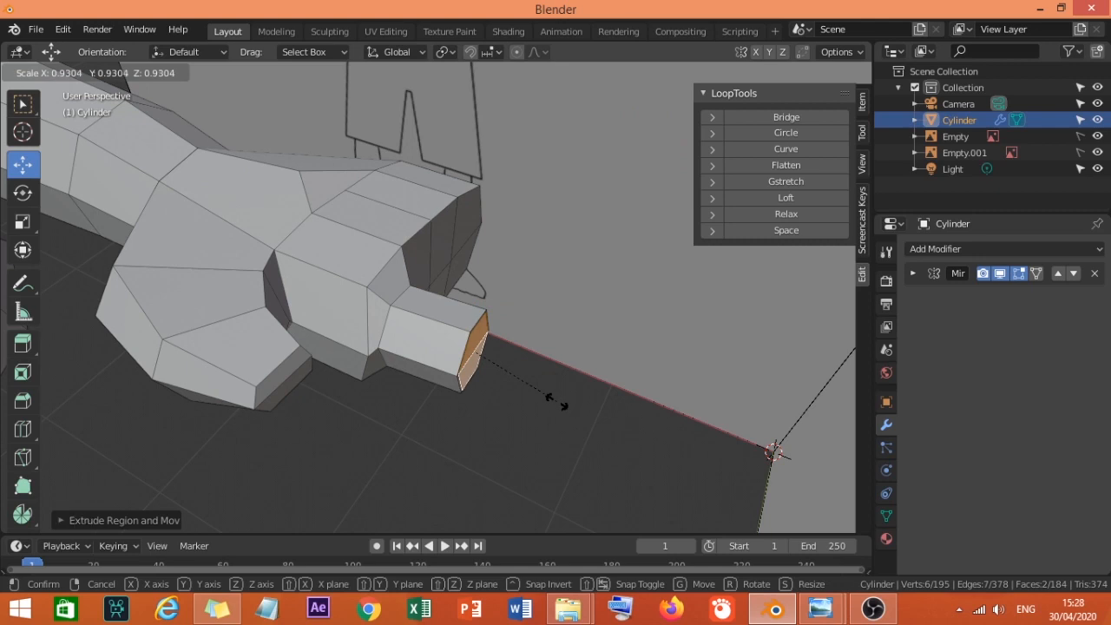
right_click(563, 404)
key("ctrl+z")
key("ctrl+z")
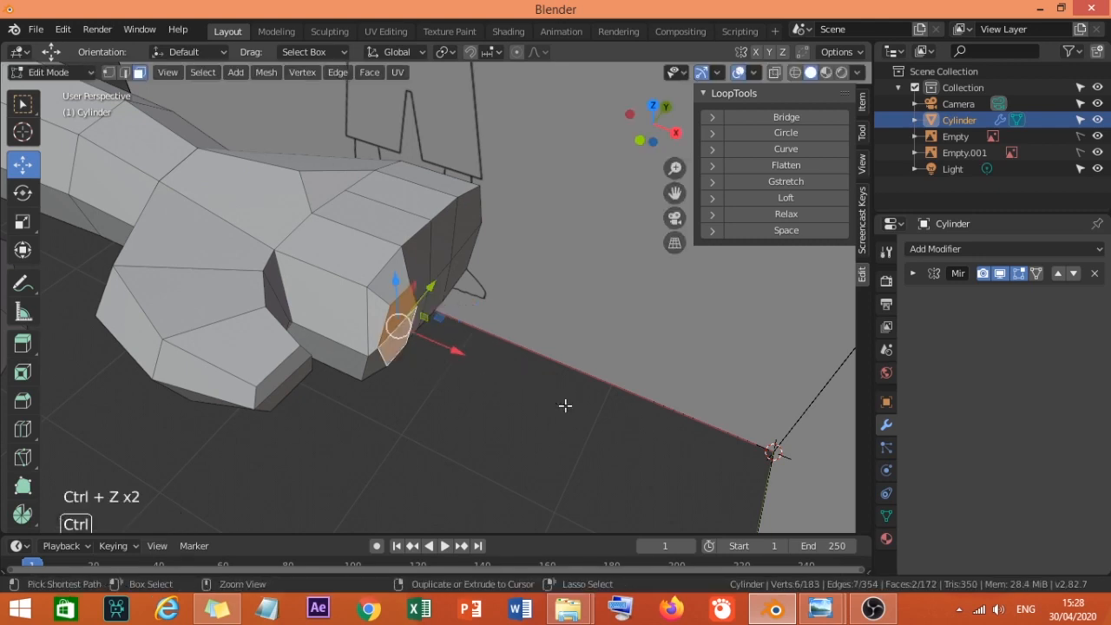
Raise the two finger-base faces slightly along the Z axis and extrude them about 0.03 m as the first finger segment.
middle_click_drag(565, 405, 514, 354)
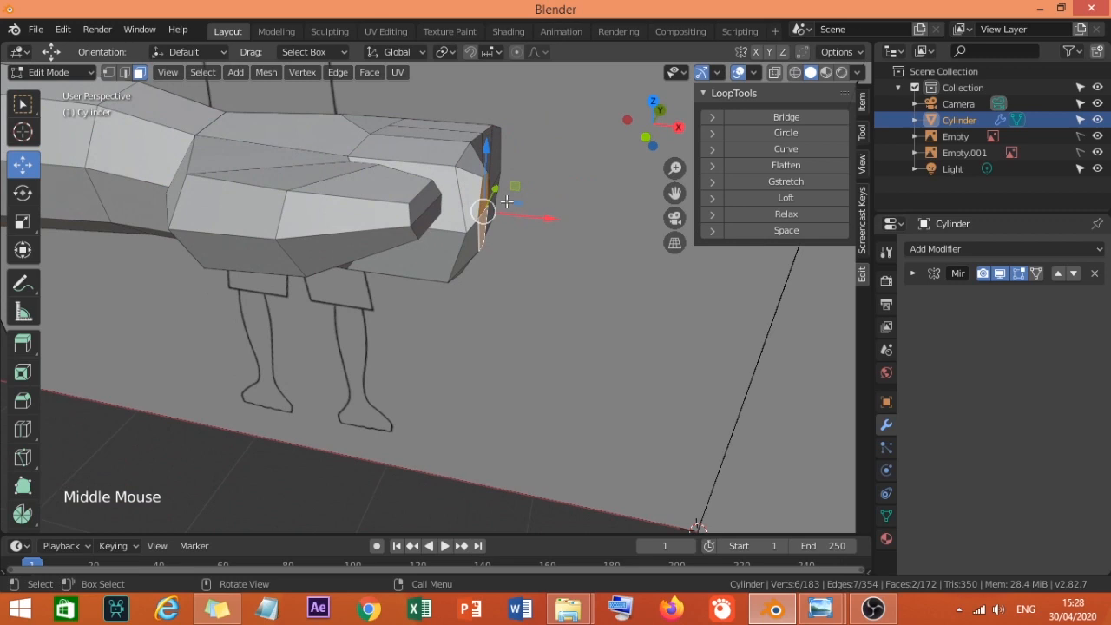
mouse_move(484, 164)
left_mouse_down()
mouse_move(487, 149)
mouse_move(488, 162)
left_mouse_up()
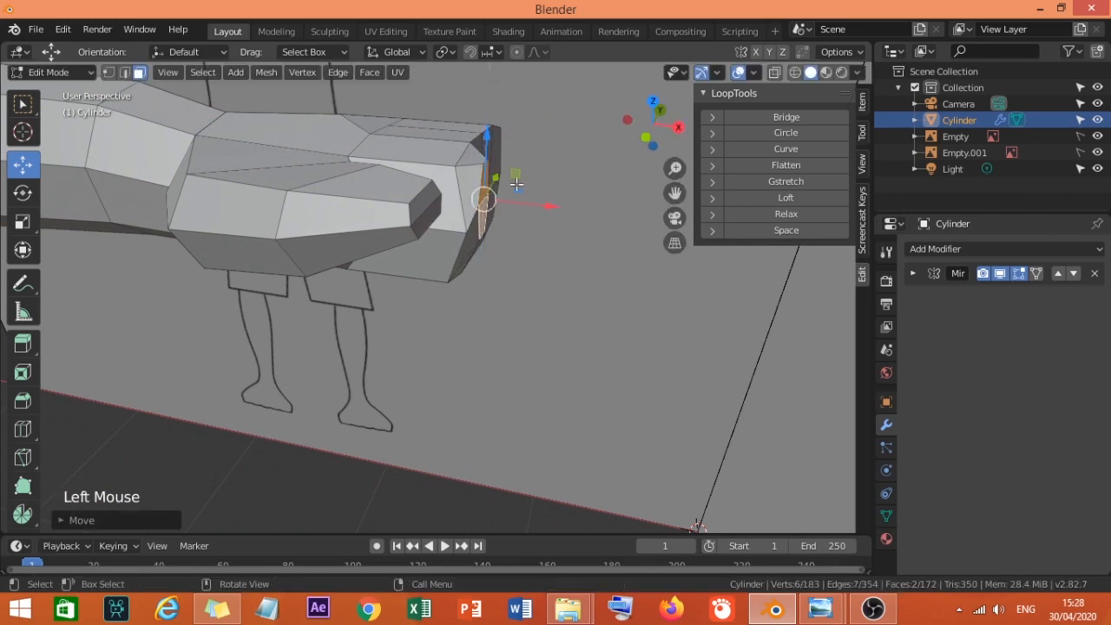
middle_click_drag(488, 162, 515, 281)
key("e")
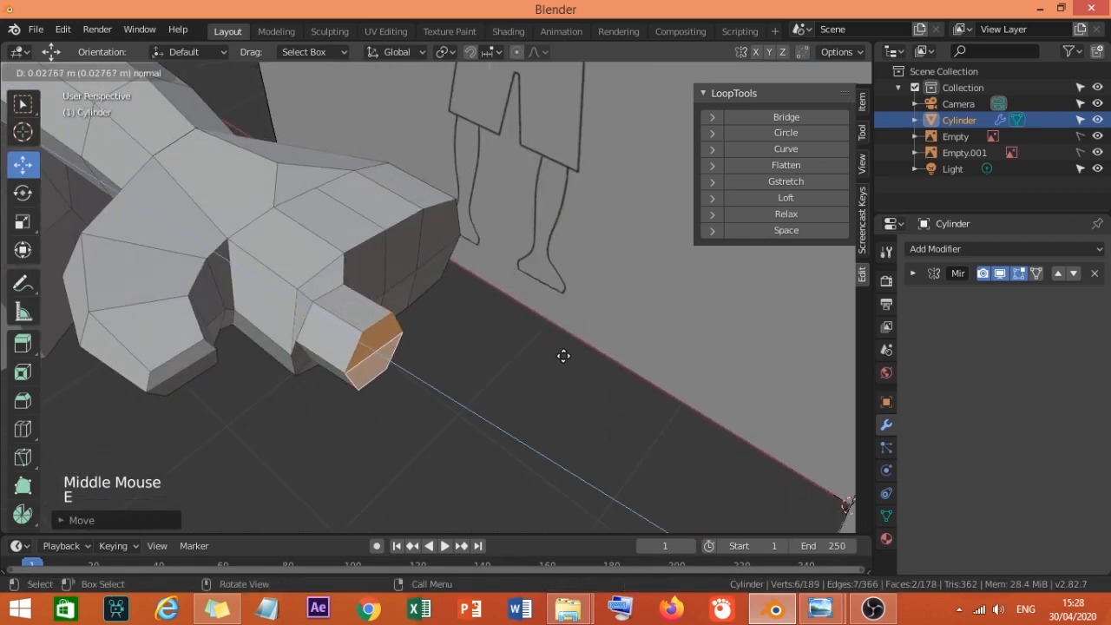
left_click(567, 361)
Scale the first finger's end to about 0.98, then extrude a second segment about 0.027 m and taper its end to about 0.95.
key("s")
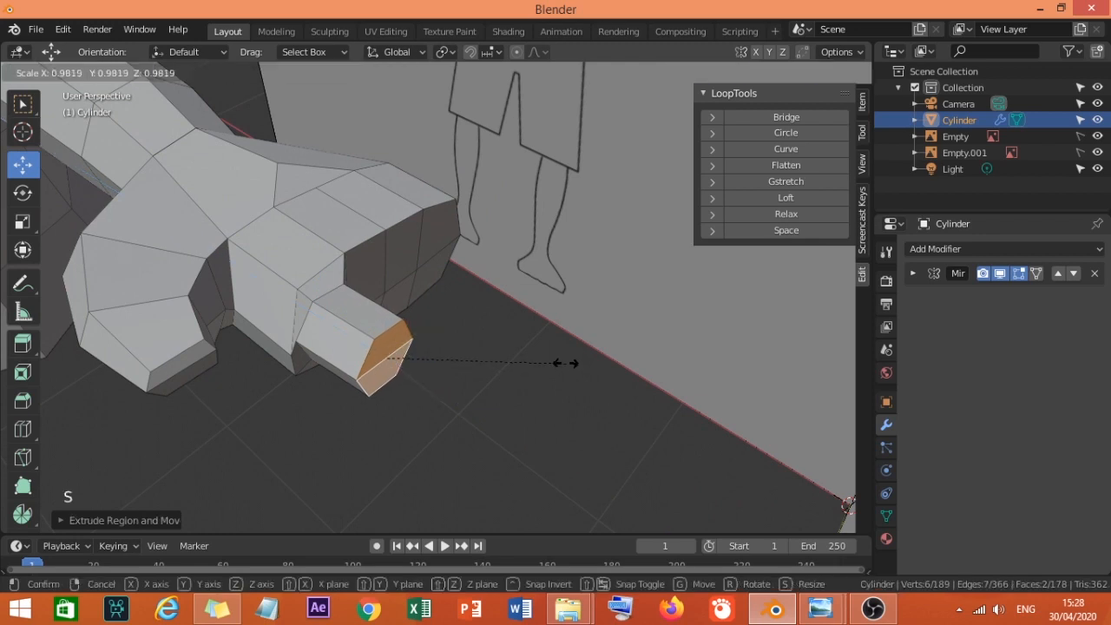
left_click(563, 362)
key("e")
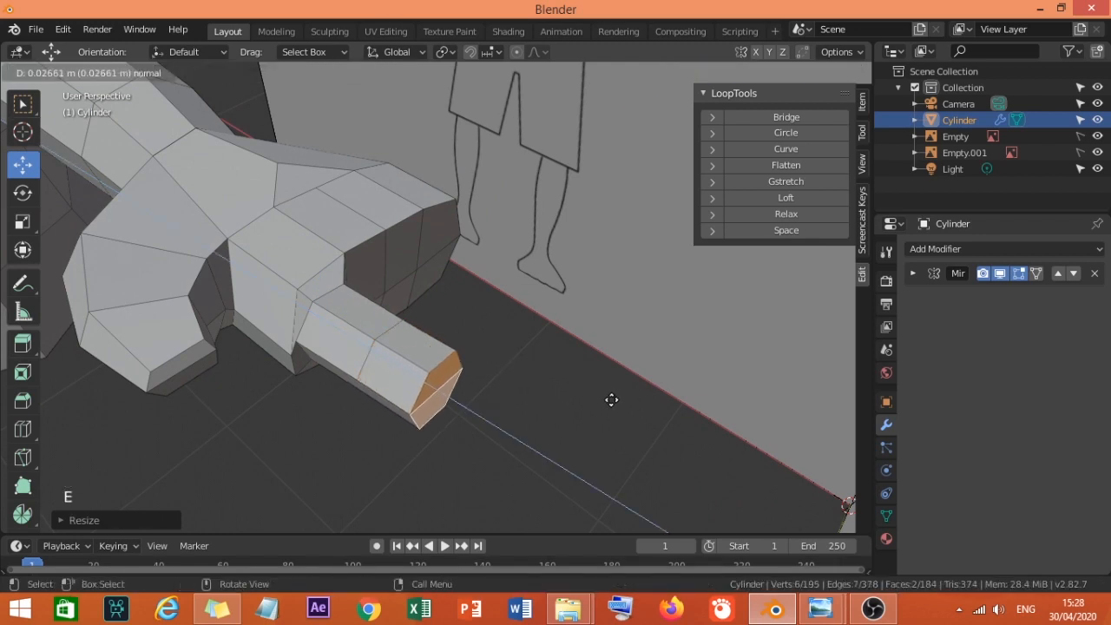
left_click(613, 400)
key("s")
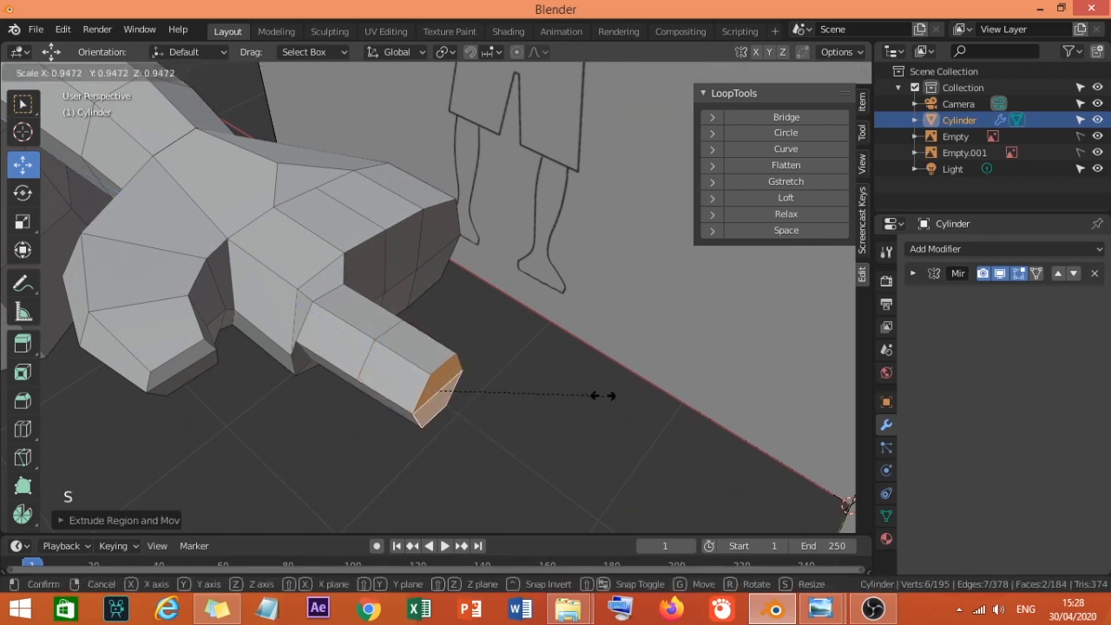
left_click(602, 396)
Extrude a third segment of about 0.027 m on the first finger and scale its tip to about 0.94.
key("e")
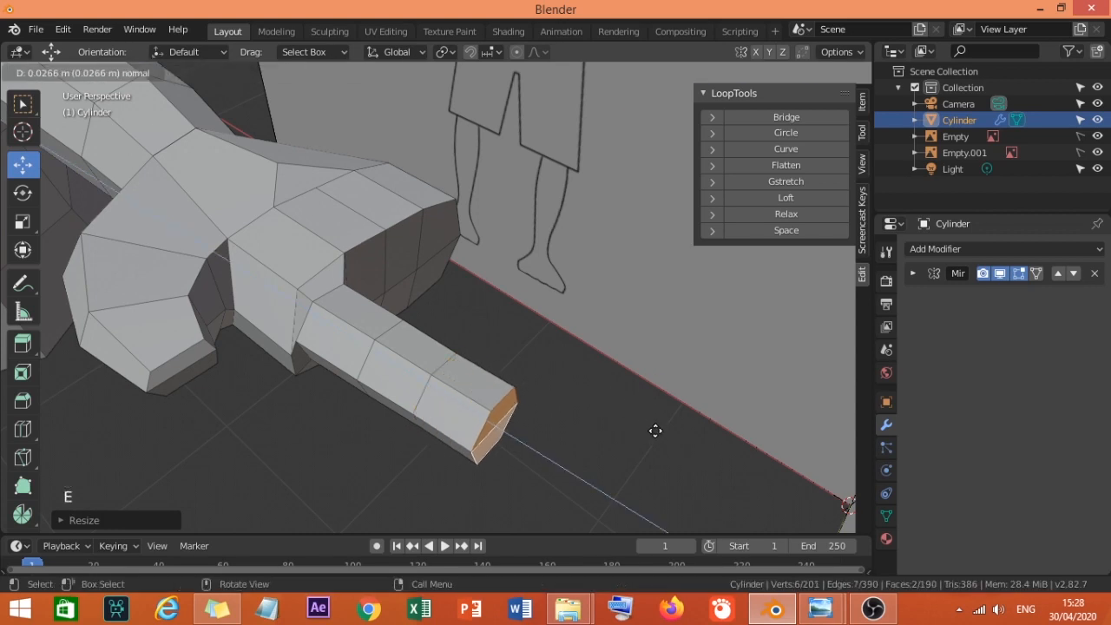
left_click(656, 431)
key("s")
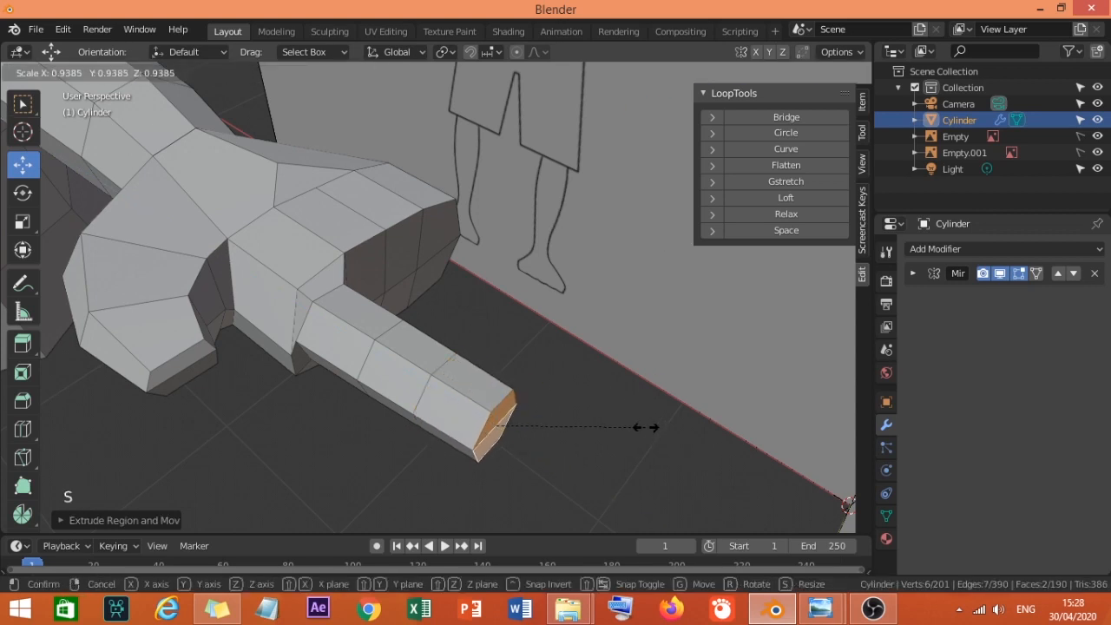
left_click(644, 427)
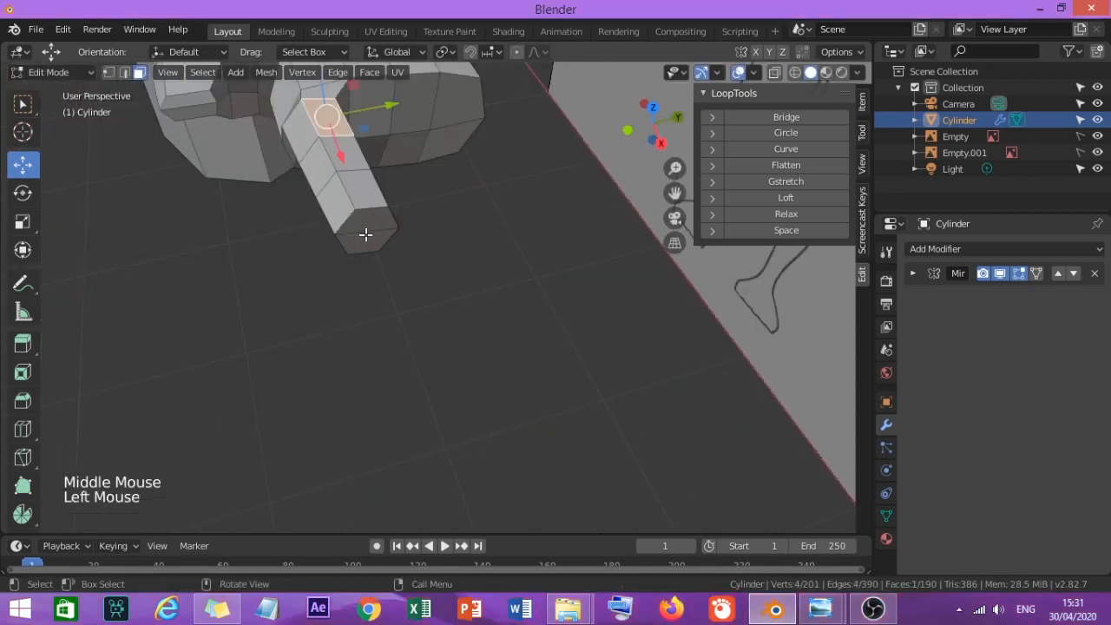
Select the two fingertip faces and grow the selection three times to cover all three segments of the first finger.
left_click(365, 235)
left_click(369, 225, "shift")
middle_click_drag(367, 226, 268, 119)
left_click(209, 73)
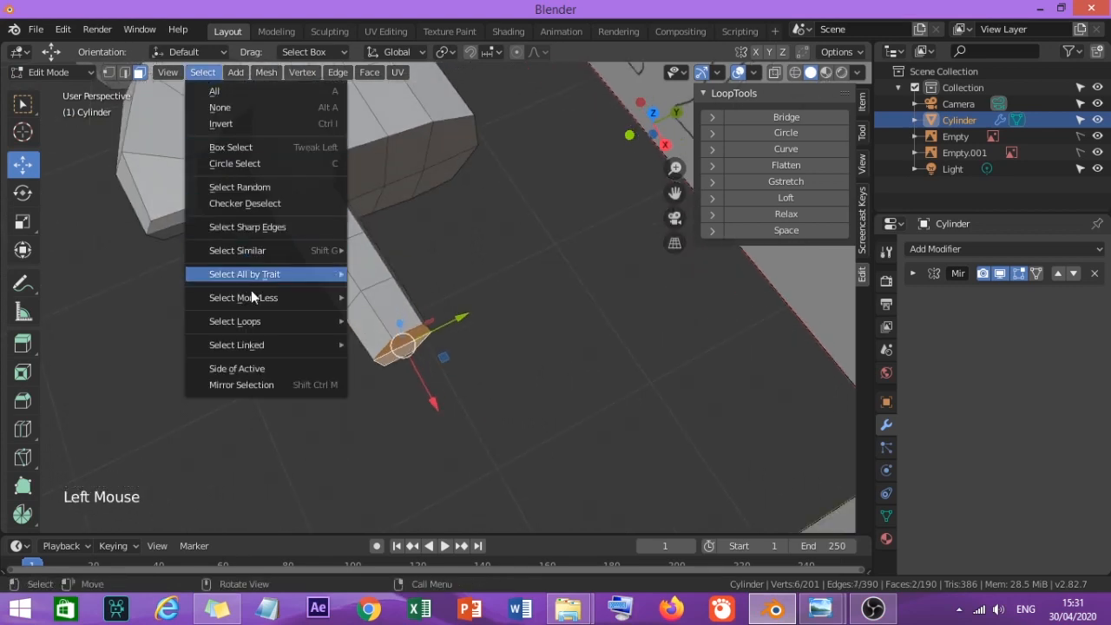
mouse_move(252, 297)
left_click(396, 297)
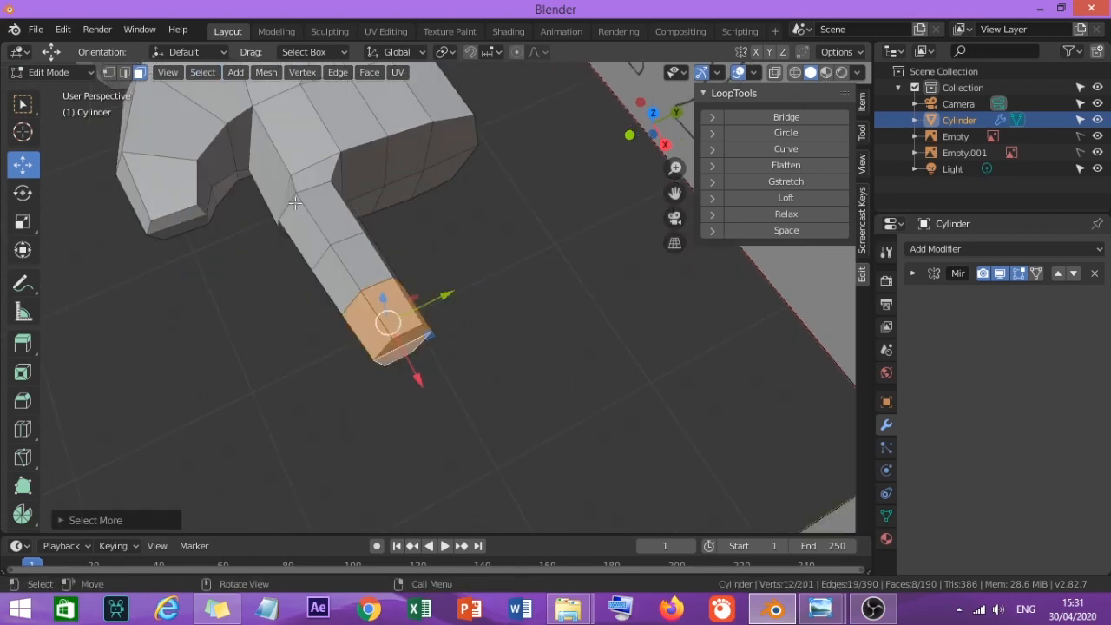
left_click(206, 74)
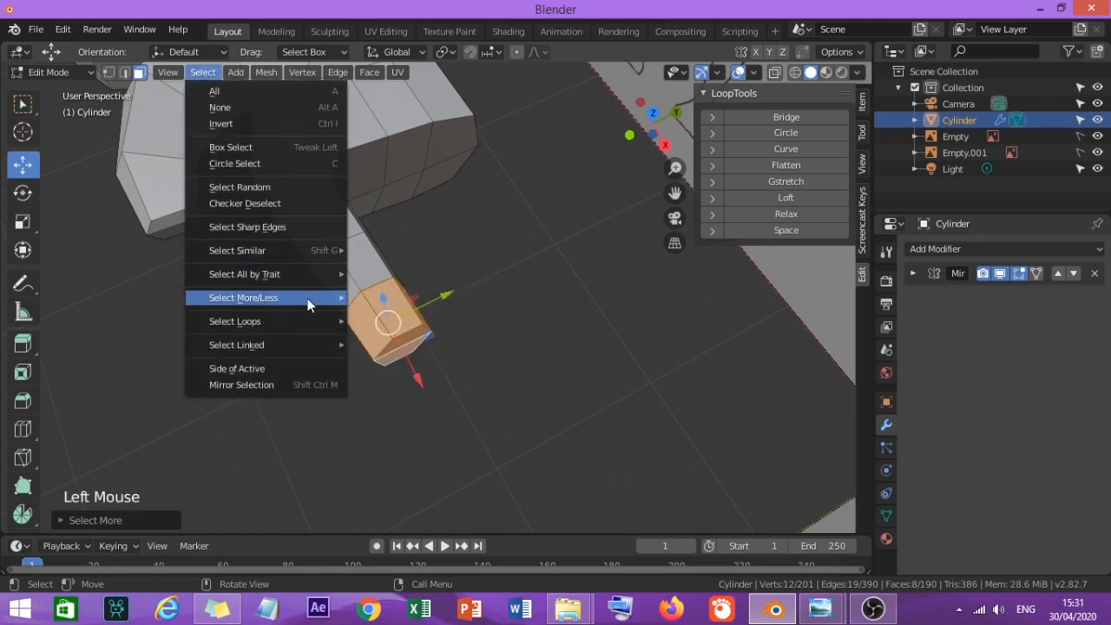
mouse_move(327, 297)
left_click(368, 297)
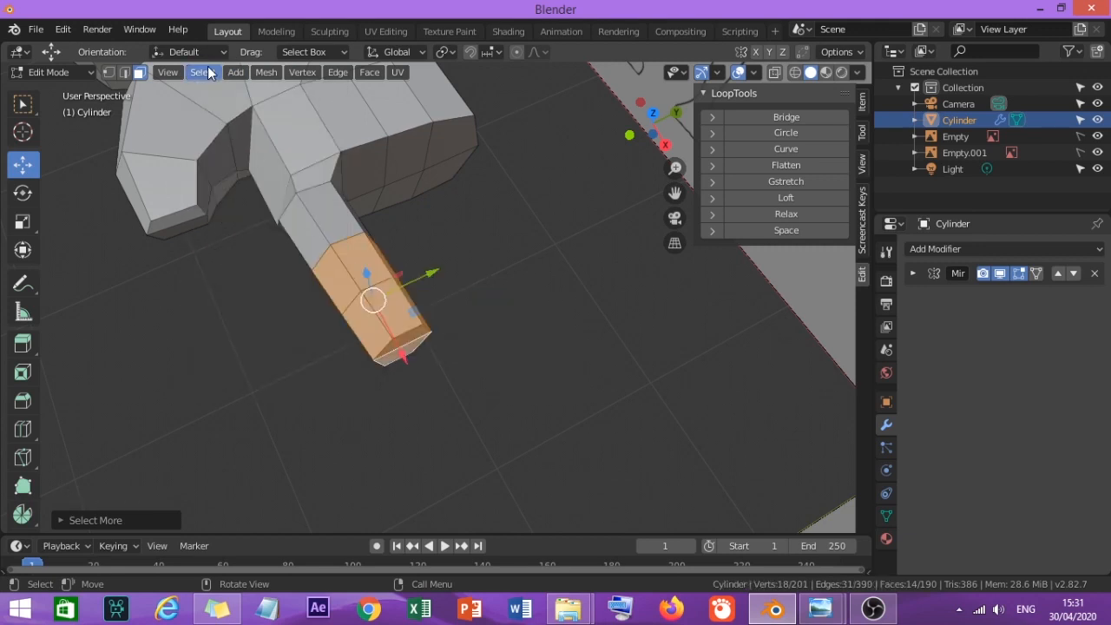
left_click(206, 73)
mouse_move(293, 301)
left_click(375, 297)
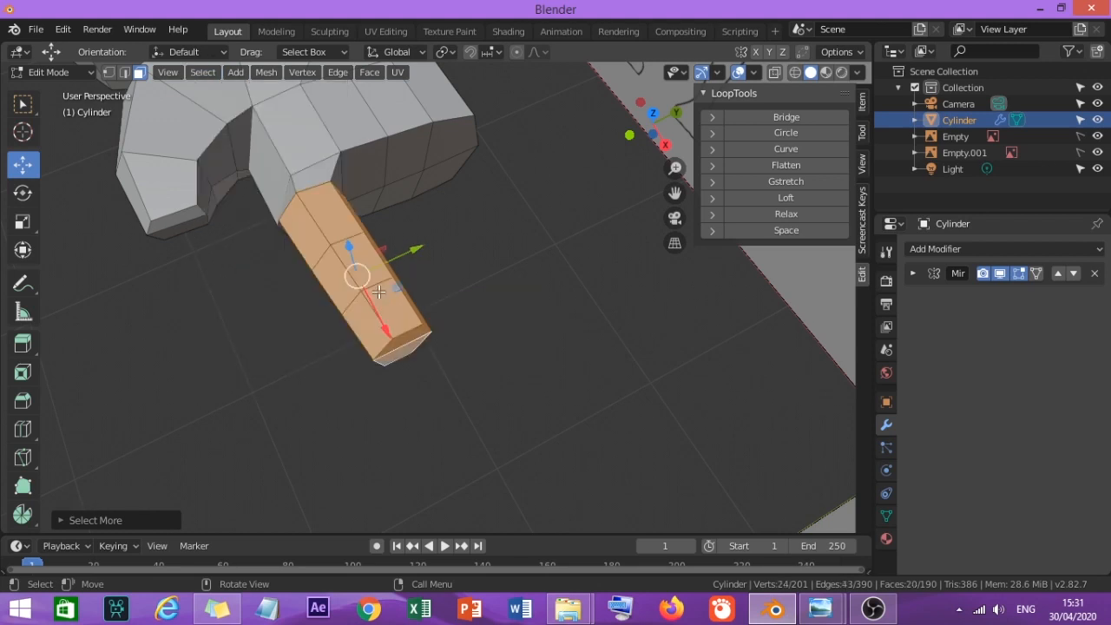
Rotate the selected finger slightly around the Z axis to straighten it and shift it a little along the Y axis toward the thumb.
middle_click_drag(391, 322, 402, 338)
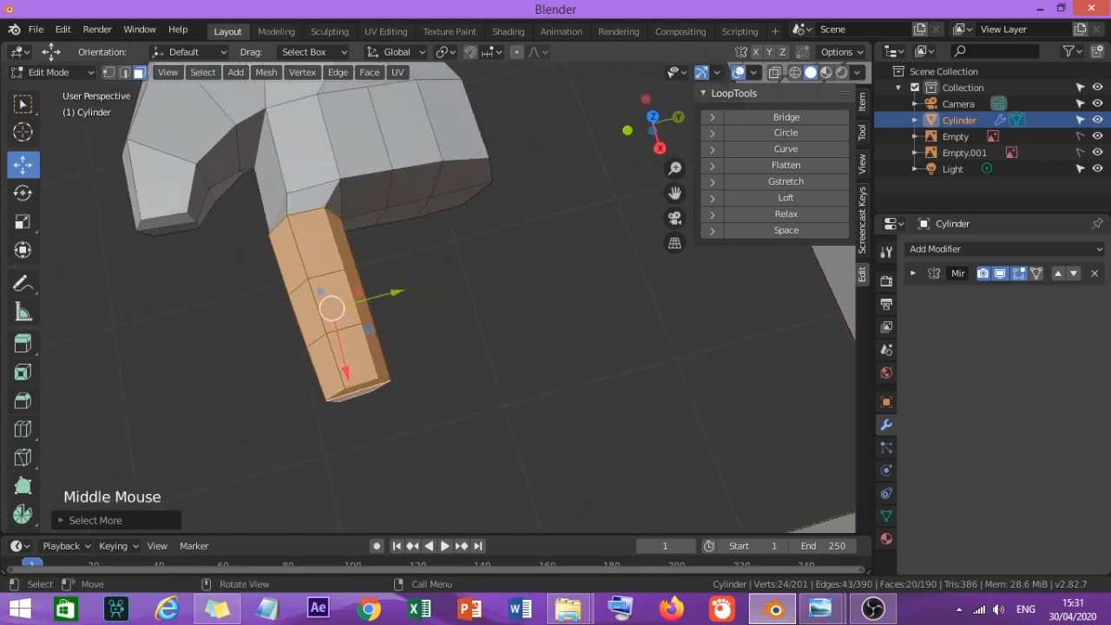
key("r")
key("z")
left_click(404, 350)
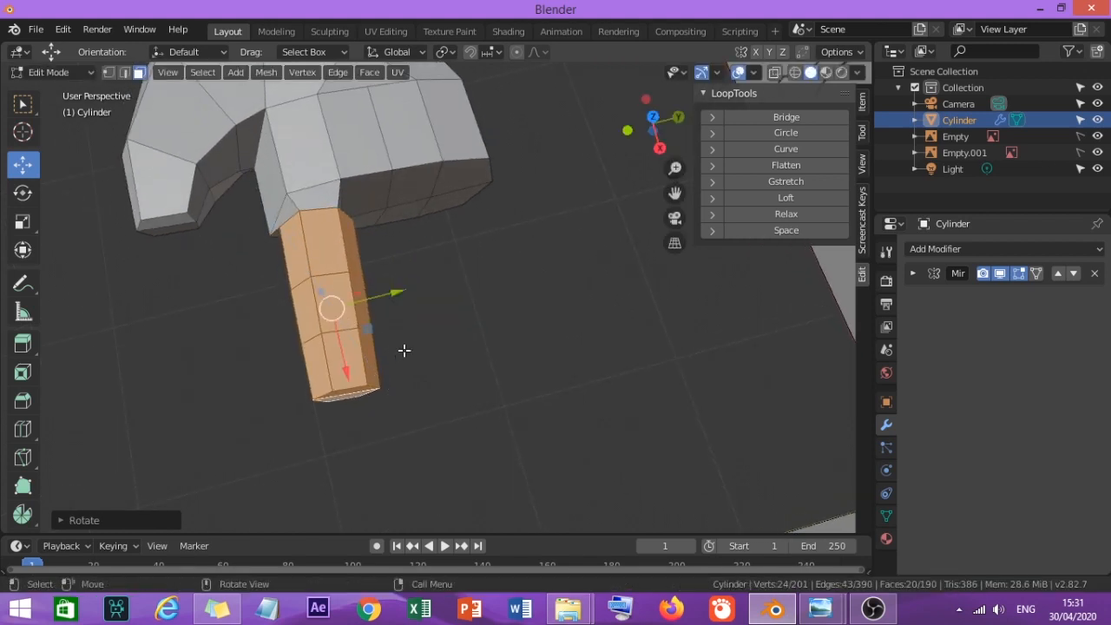
left_click_drag(394, 292, 380, 296)
Duplicate the finger along the Y axis to form the second finger and rotate the copy slightly outward around the Z axis.
key("shift+d")
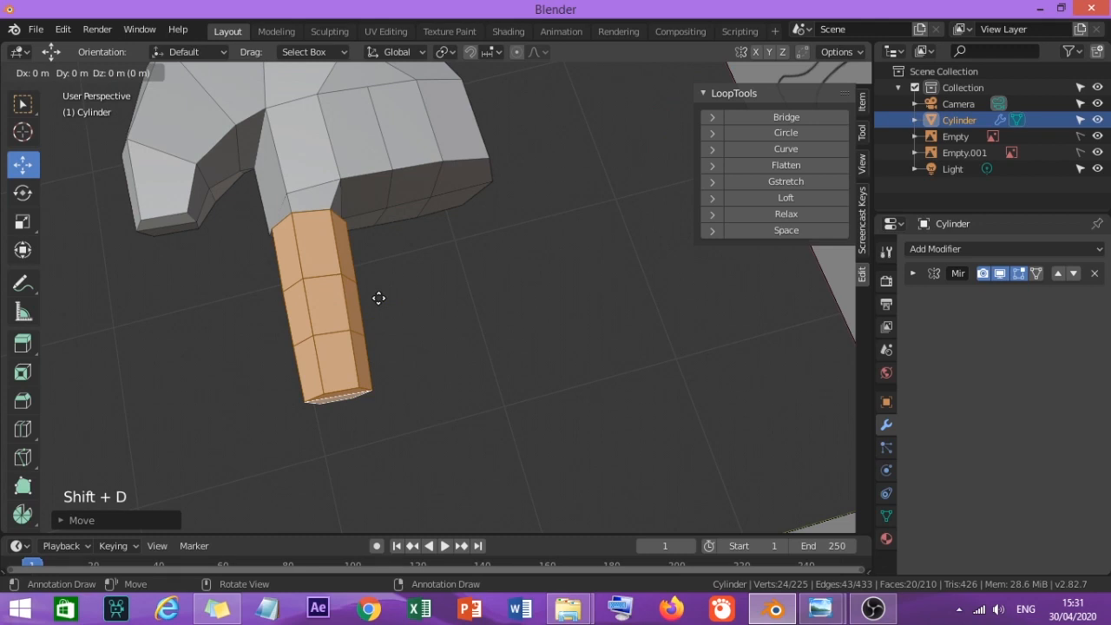
key("y")
left_click(445, 283)
key("r")
key("z")
left_click(457, 275)
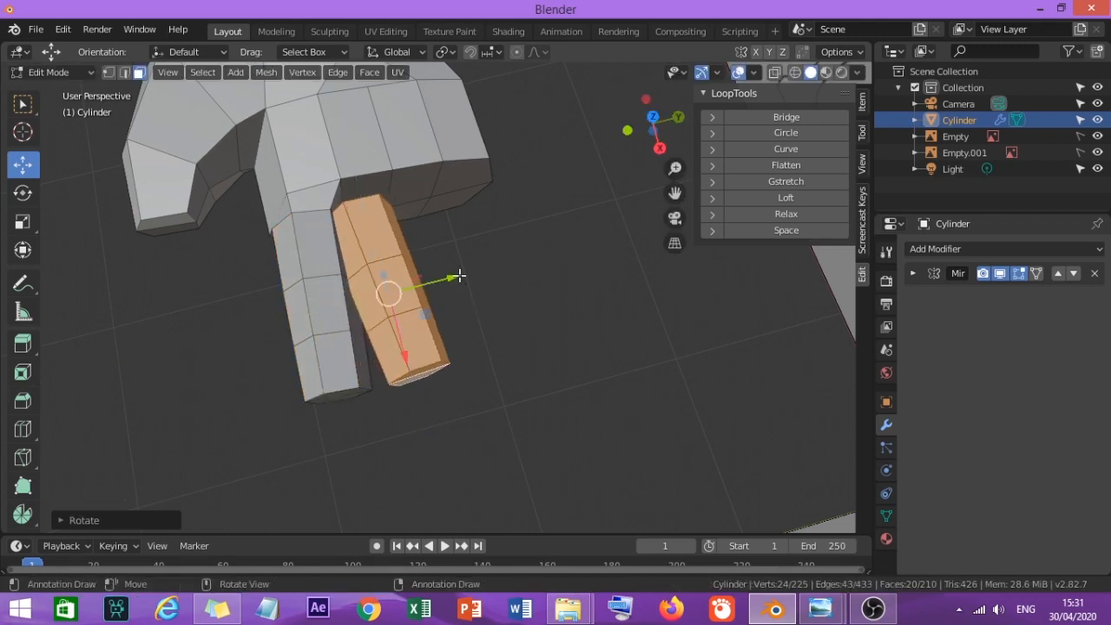
Duplicate the second finger twice along the Y axis, spacing the copies beside it as the third and fourth fingers.
key("shift")
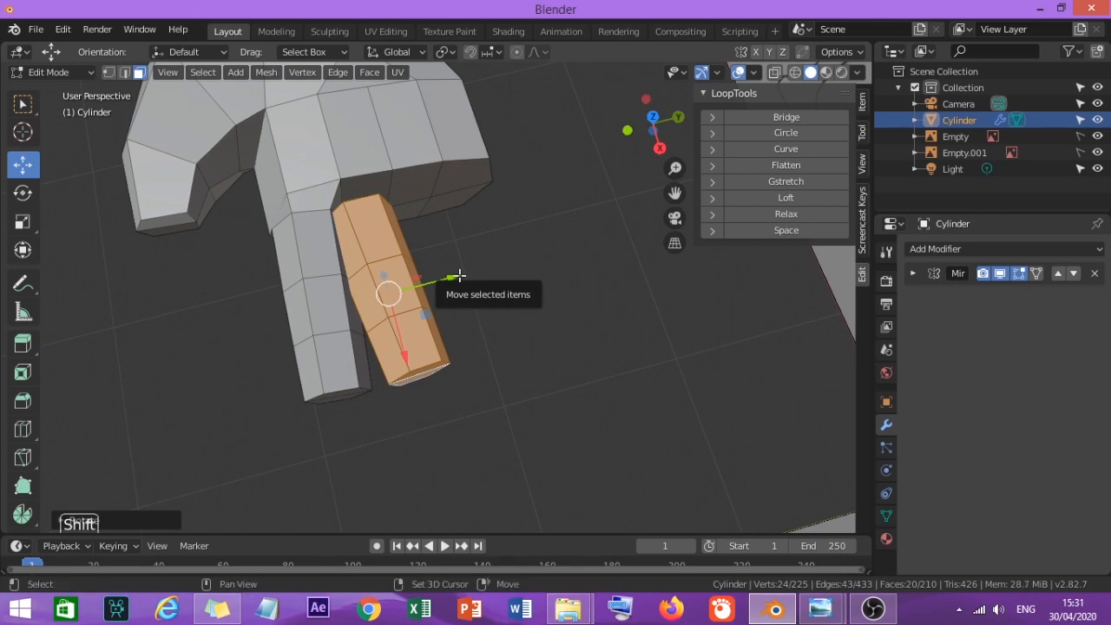
key("shift+d")
double_click(459, 276)
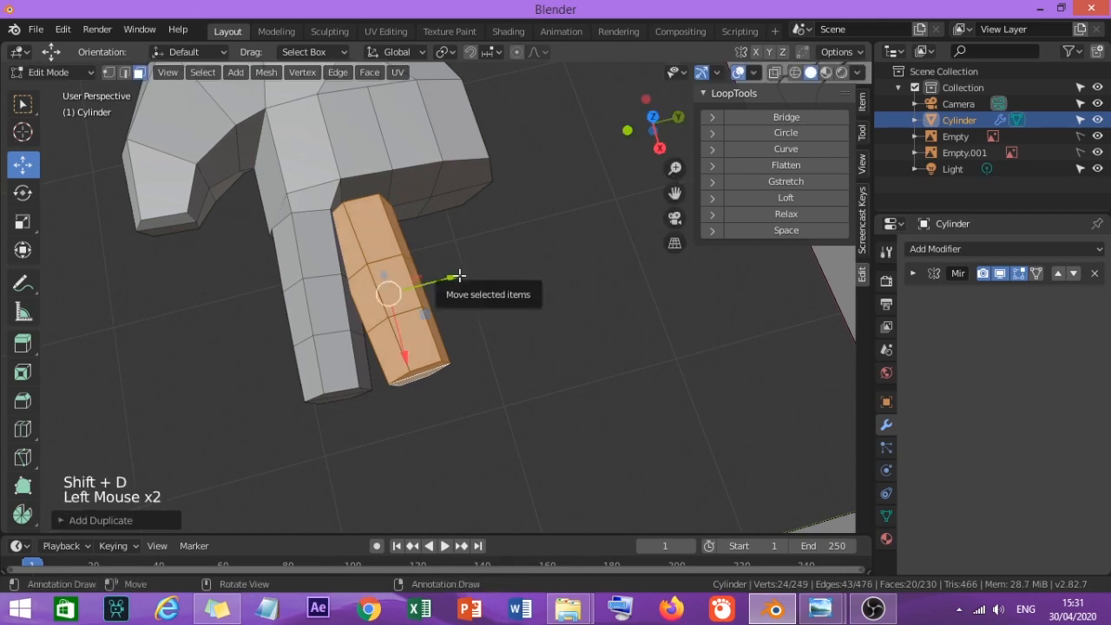
key("y")
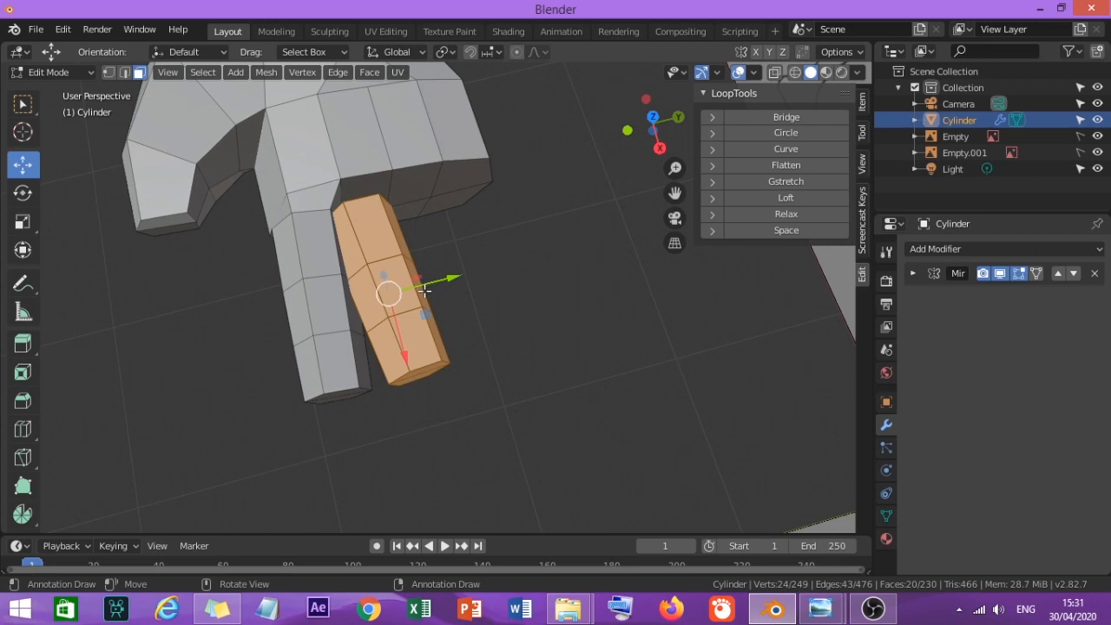
scroll(426, 290, "down", 2)
left_click_drag(451, 280, 497, 273)
key("shift+d")
key("y")
left_click(534, 265)
Delete the two palm-end faces opposite the open base of the second finger.
middle_click_drag(535, 265, 431, 303)
scroll(436, 271, "up", 5)
scroll(436, 271, "down", 2)
scroll(436, 271, "down", 2)
scroll(431, 303, "up", 1)
scroll(380, 289, "up", 1)
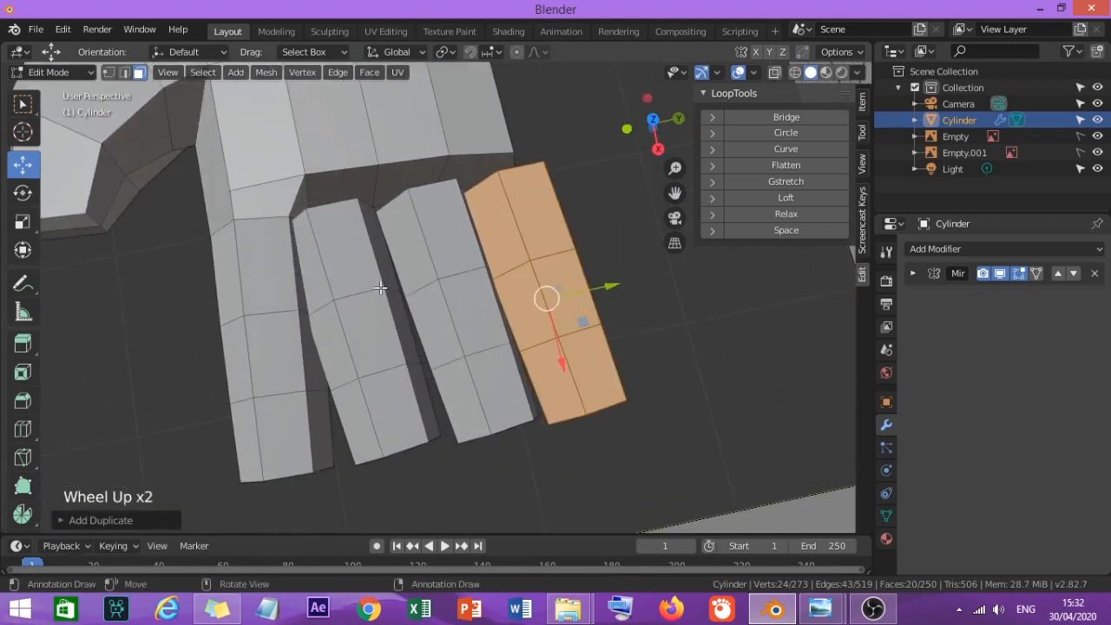
left_click(361, 193)
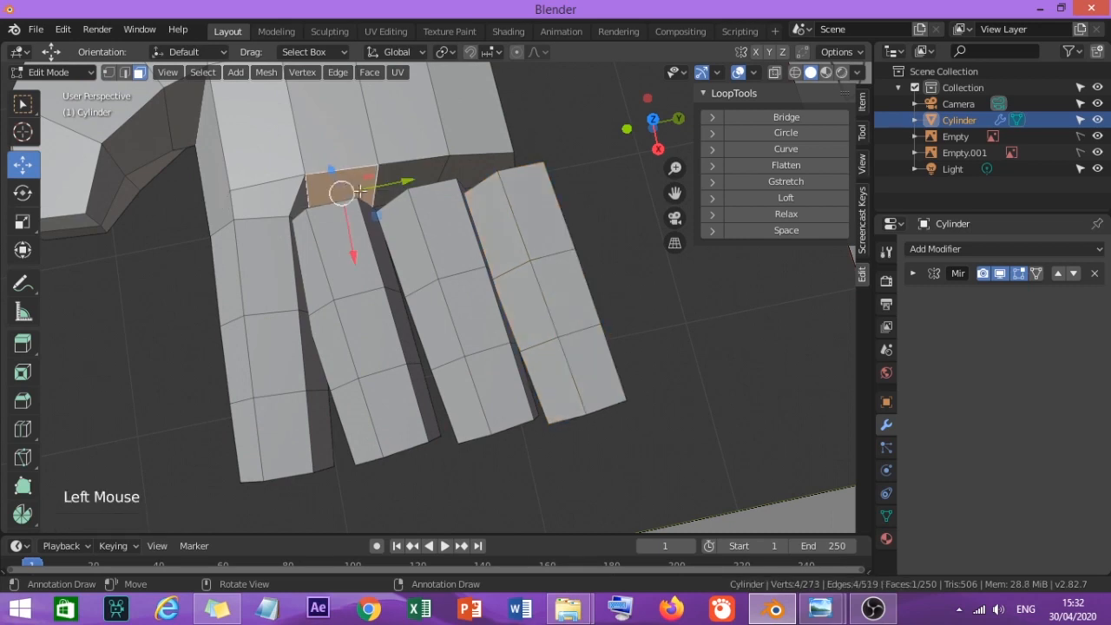
middle_click_drag(343, 192, 276, 230)
middle_click_drag(261, 215, 290, 180)
scroll(329, 224, "up", 2)
left_click(288, 179, "shift")
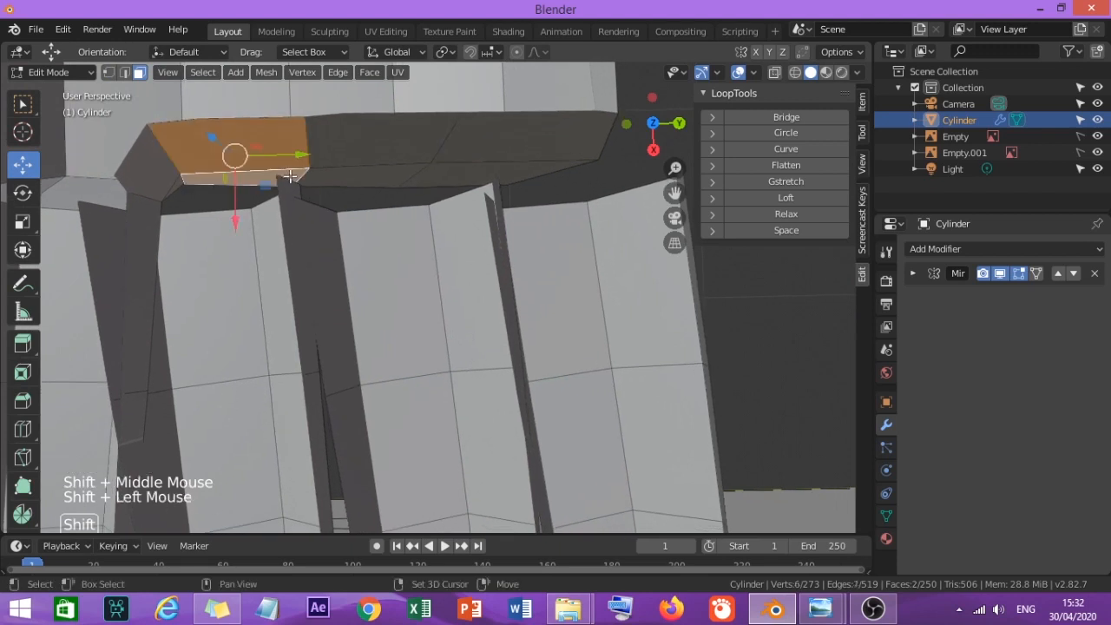
key("Delete")
left_click(296, 173)
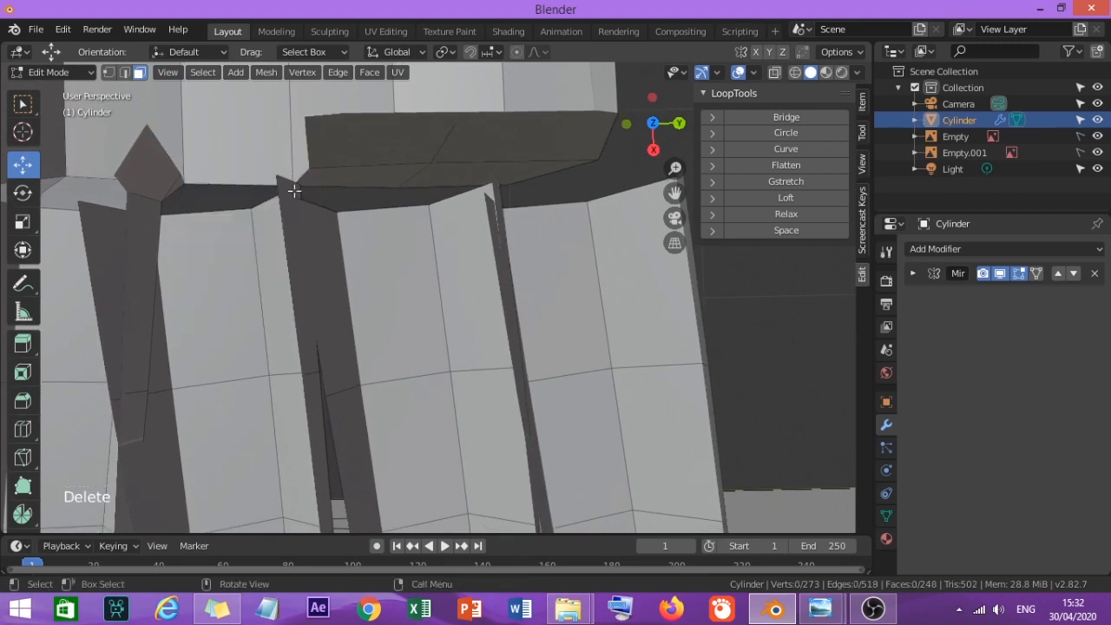
Connect the second finger to the palm by bridging the edge loops of the palm opening and the finger's base.
middle_click_drag(295, 173, 295, 198)
scroll(295, 198, "down", 2)
scroll(300, 201, "down", 1)
scroll(320, 214, "up", 1)
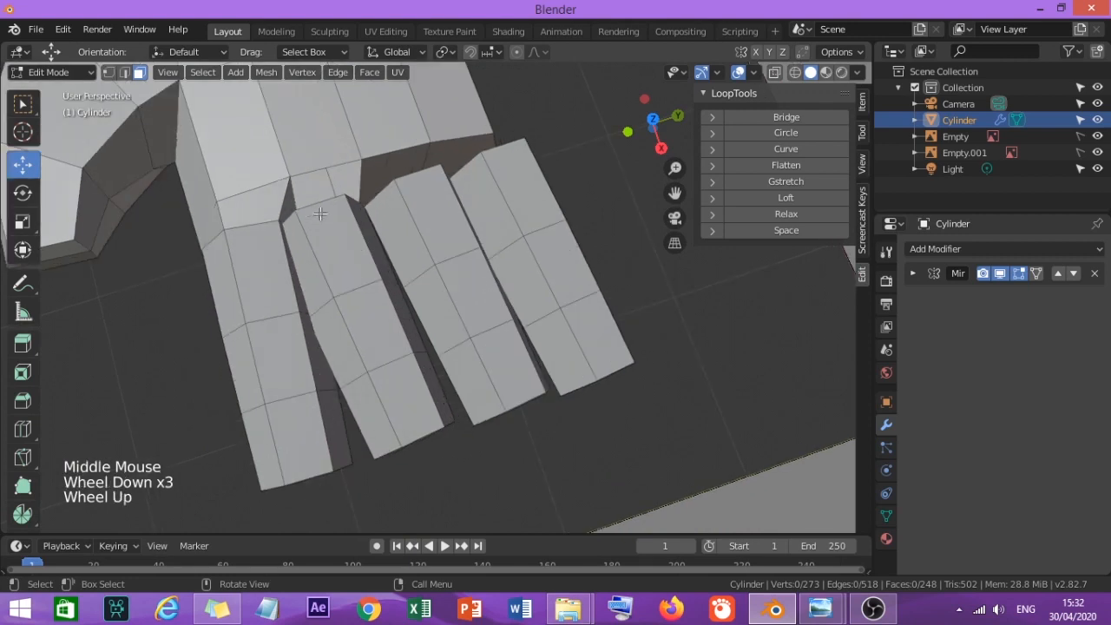
left_click(122, 72)
left_click(330, 167)
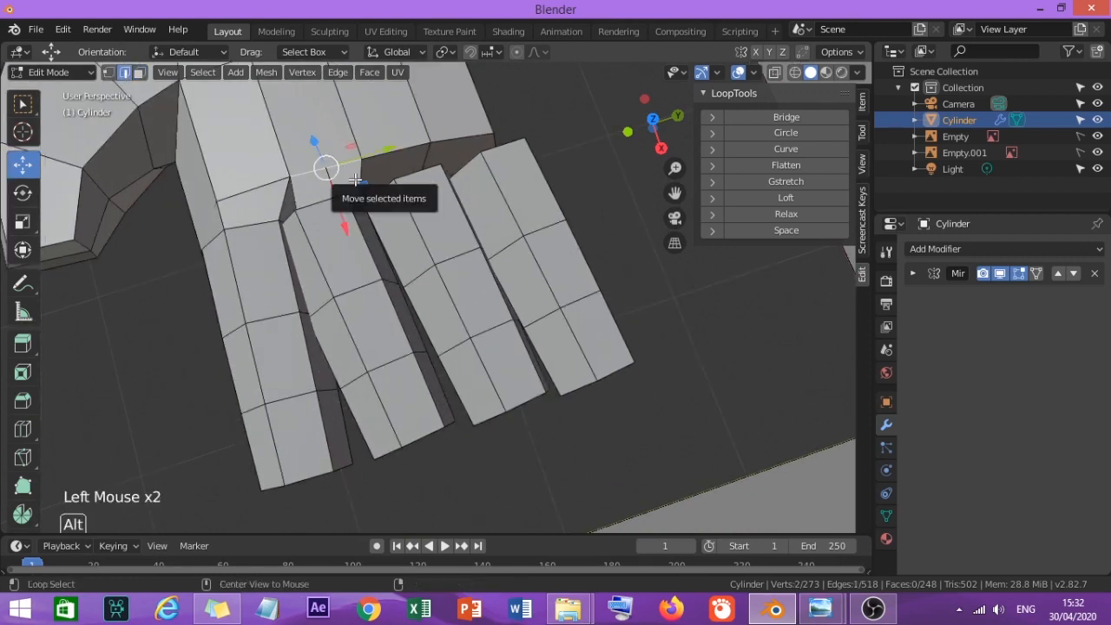
left_click(325, 169, "alt")
left_click(322, 211, "alt+shift")
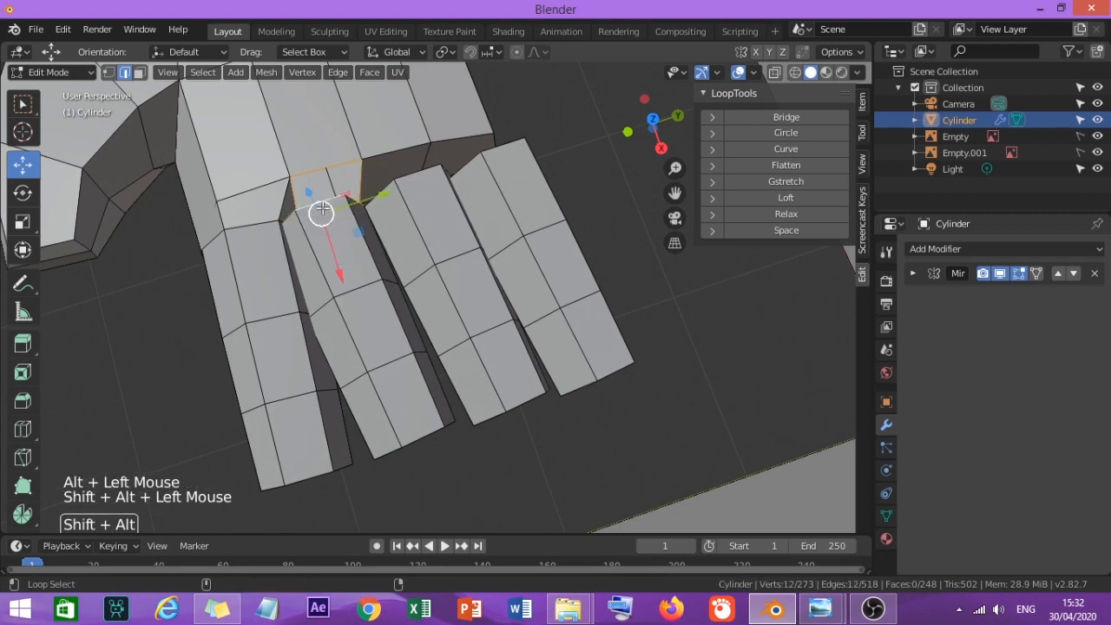
right_click(318, 213)
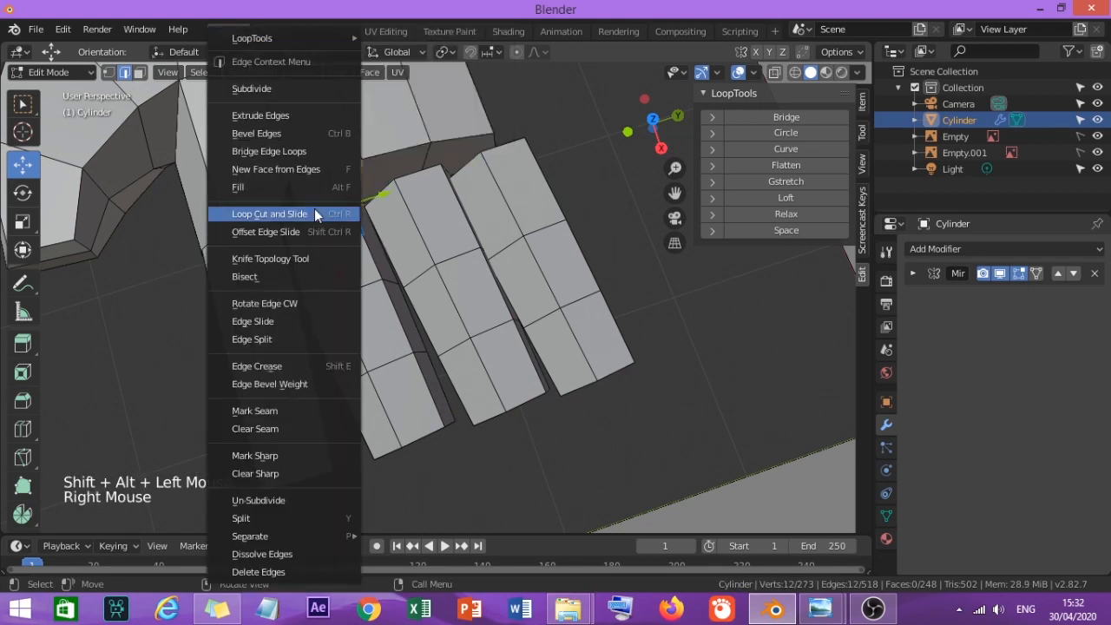
left_click(286, 152)
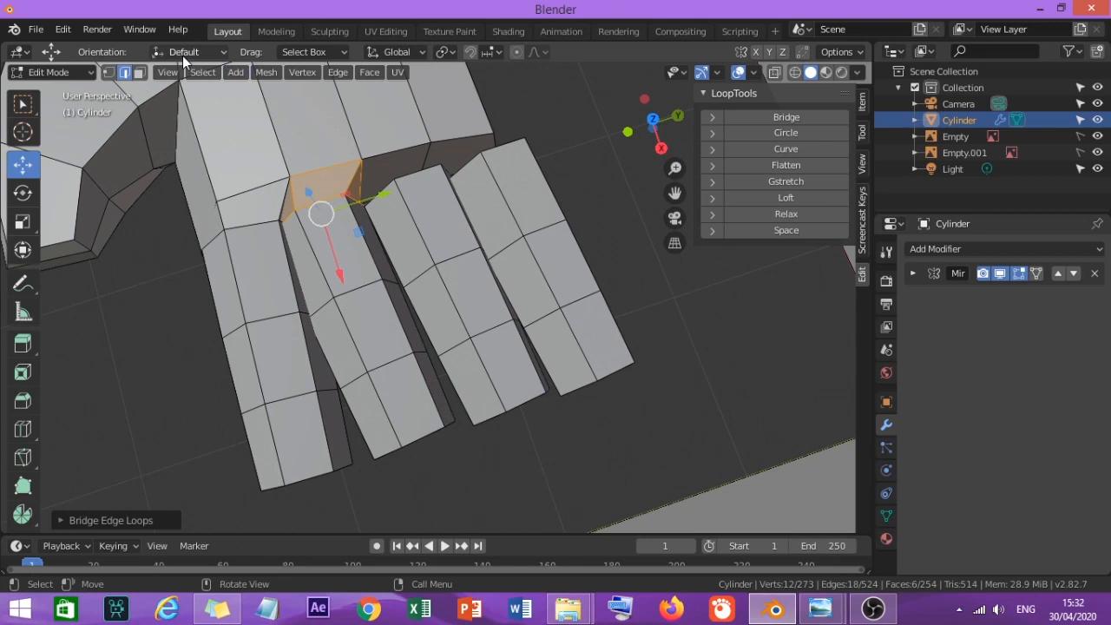
Delete the two palm-end faces opposite the open base of the third finger.
left_click(138, 74)
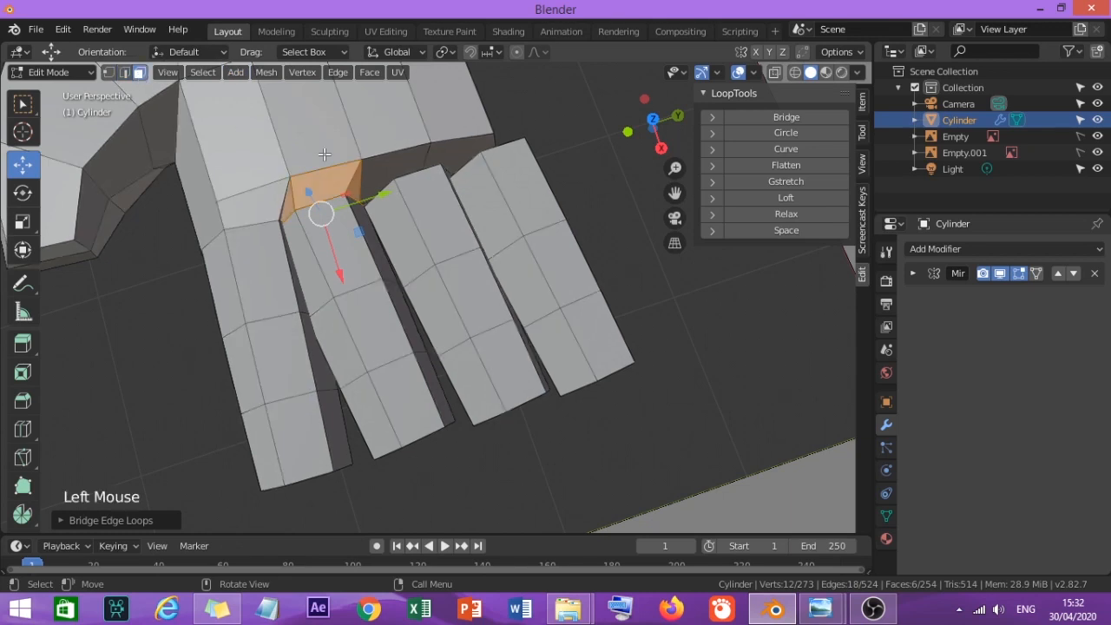
left_click(381, 165)
middle_click_drag(382, 166, 320, 208)
scroll(414, 206, "up", 3)
scroll(404, 196, "down", 1)
left_click(415, 137, "shift")
scroll(415, 136, "down", 1)
scroll(413, 141, "up", 1)
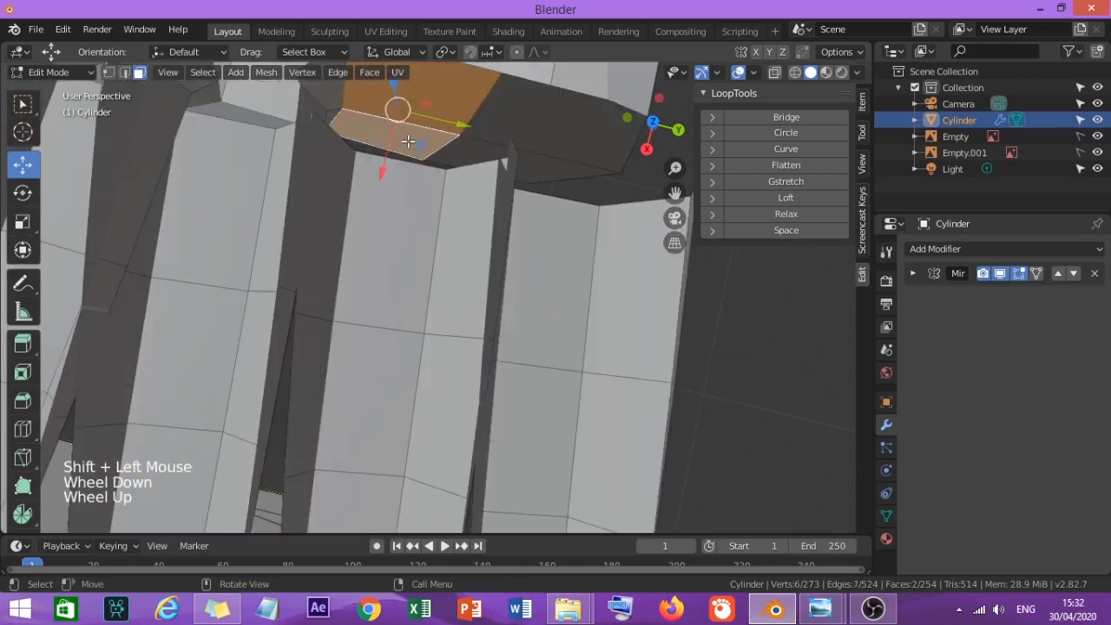
key("Delete")
left_click(408, 140)
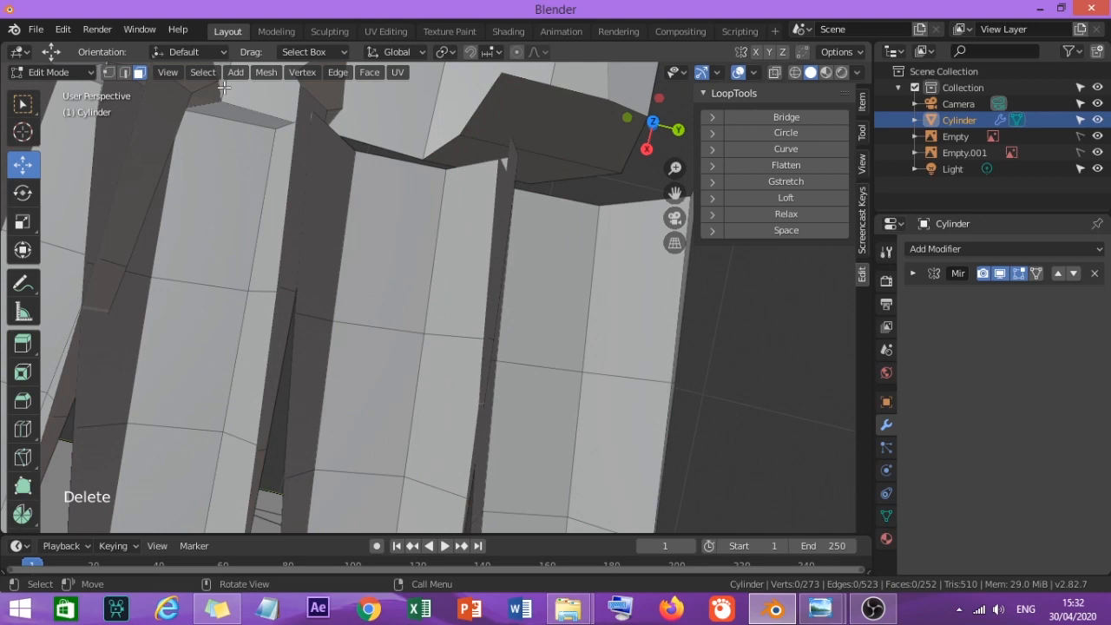
Bridge the edge loops between the palm opening and the base of the third finger.
left_click(126, 73)
middle_click_drag(313, 86, 444, 195, "shift")
left_click(399, 172)
scroll(399, 172, "down", 2)
left_click_drag(444, 196, 429, 203)
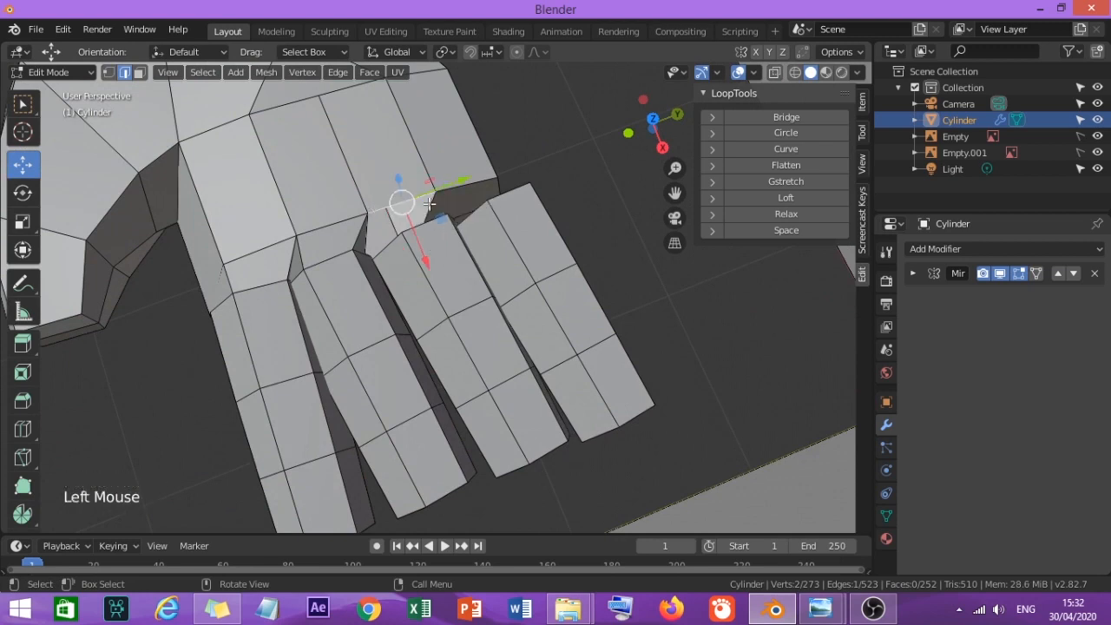
left_click(428, 205, "alt")
left_click(400, 228, "alt+shift")
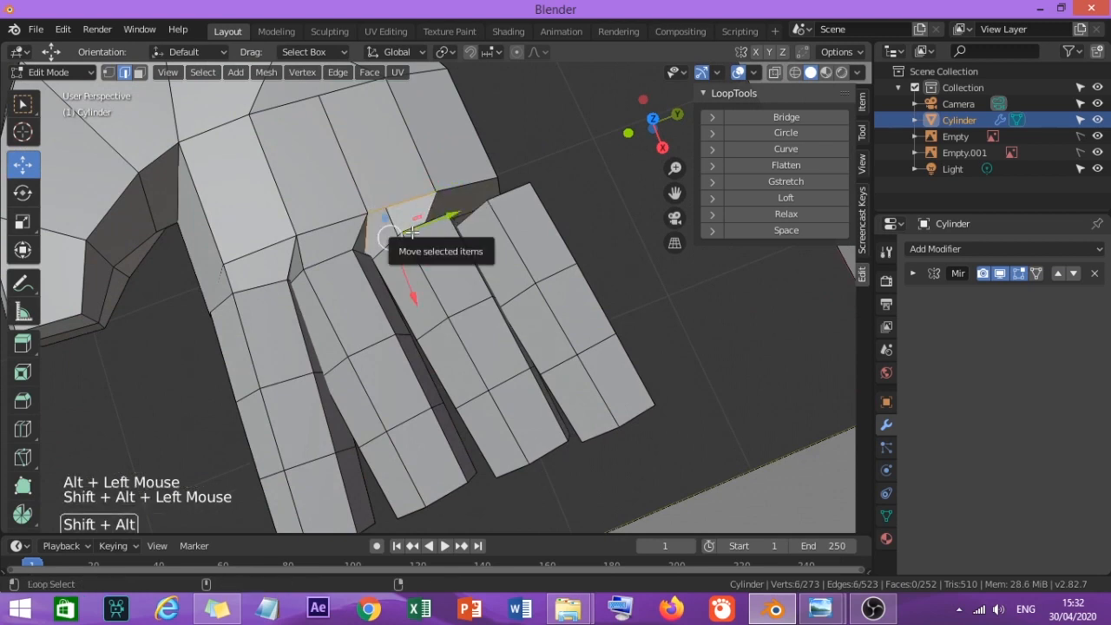
right_click(400, 229)
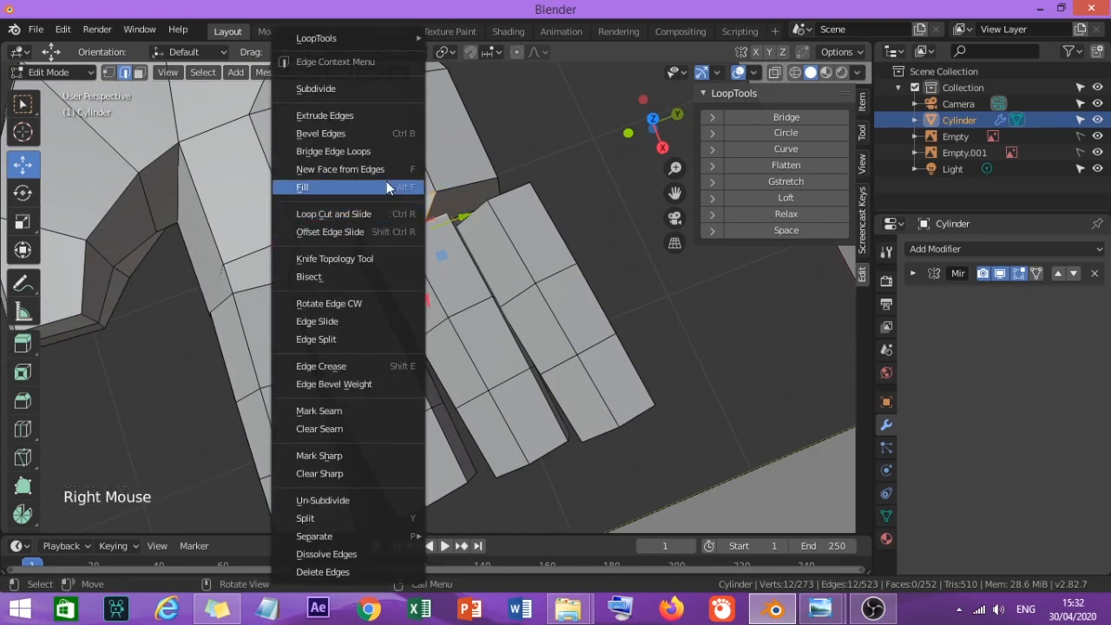
left_click(334, 151)
Delete the two palm-end faces opposite the open base of the fourth finger.
middle_click_drag(399, 234, 429, 228)
scroll(452, 217, "up", 2)
middle_click_drag(485, 199, 483, 221)
key("3")
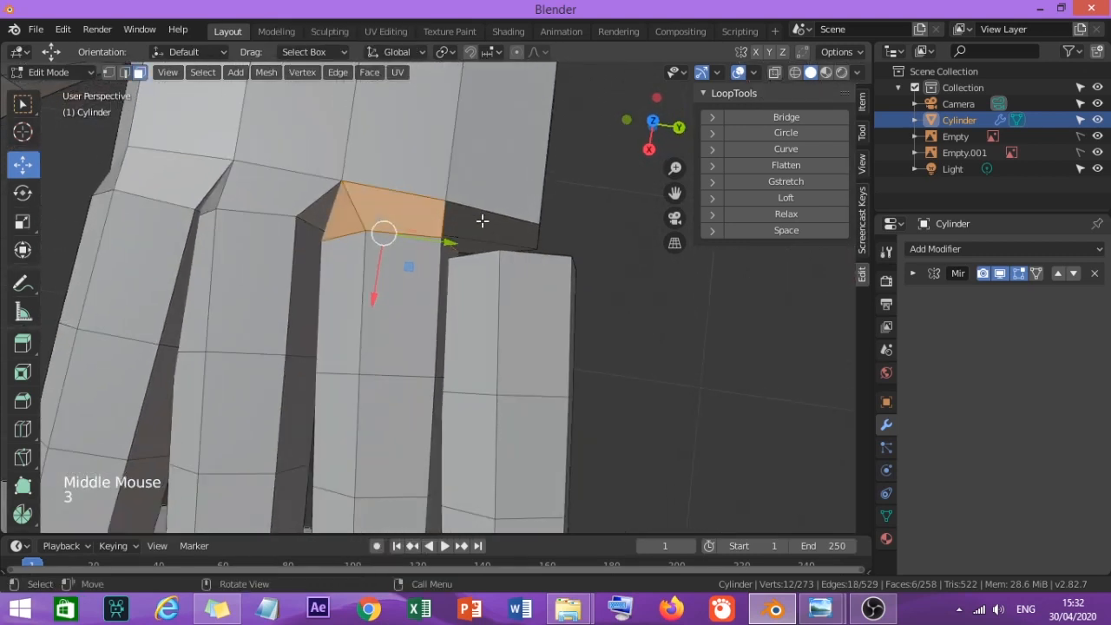
left_click(486, 228)
left_click(463, 242, "shift")
middle_click_drag(461, 236, 486, 257)
key("Delete")
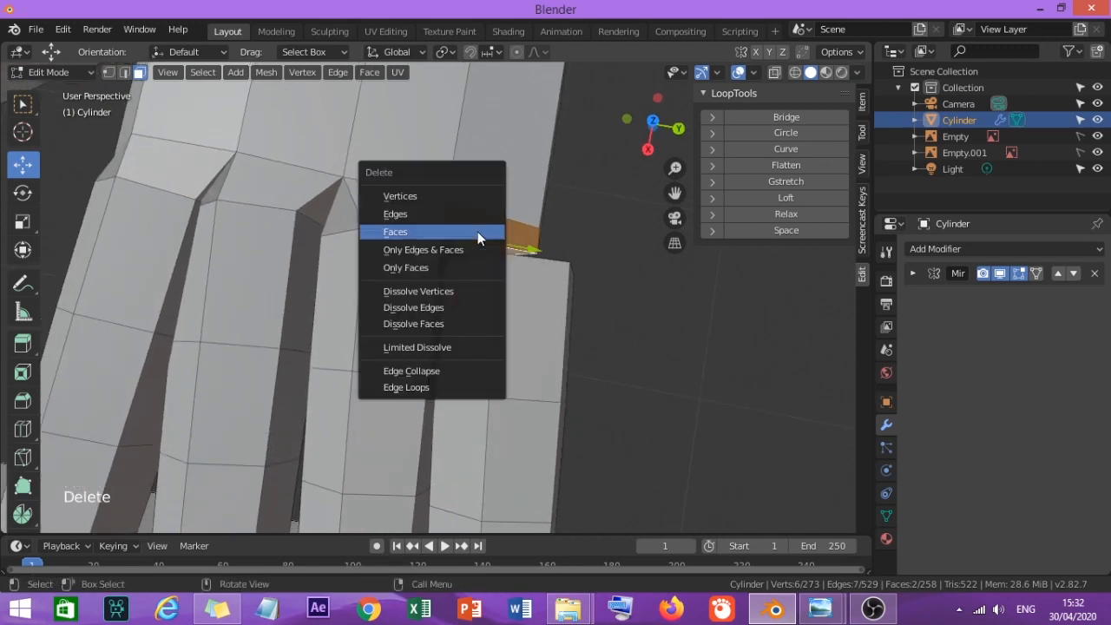
left_click(479, 232)
Join the fourth finger to the palm by bridging the edge loops of the palm opening and the finger's base.
left_click(525, 224)
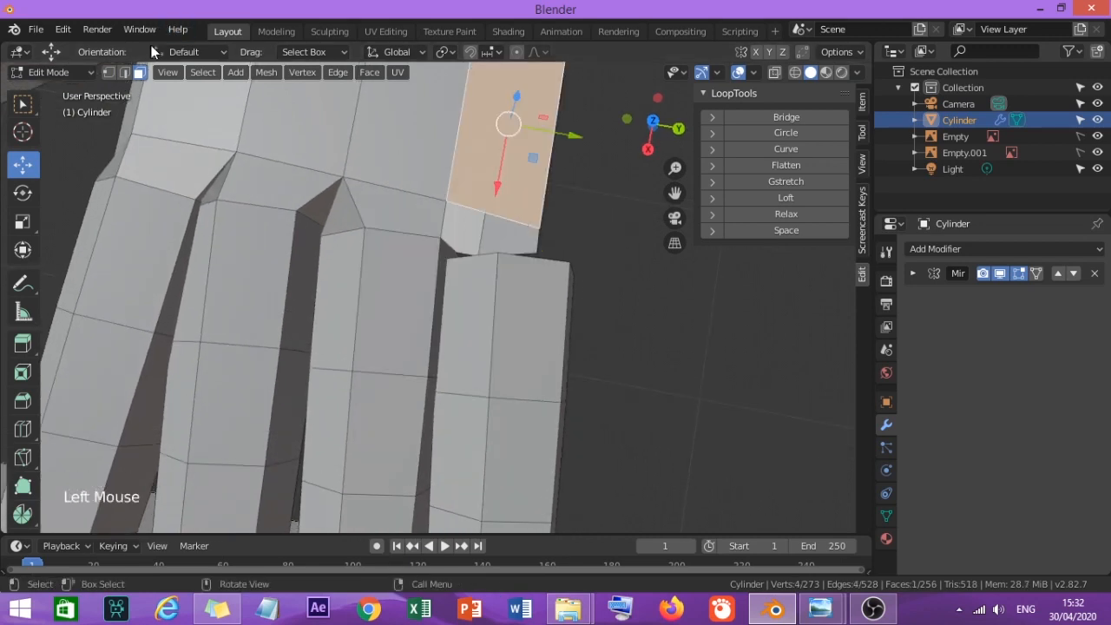
left_click(130, 73)
left_click(513, 220)
left_click(533, 251, "alt")
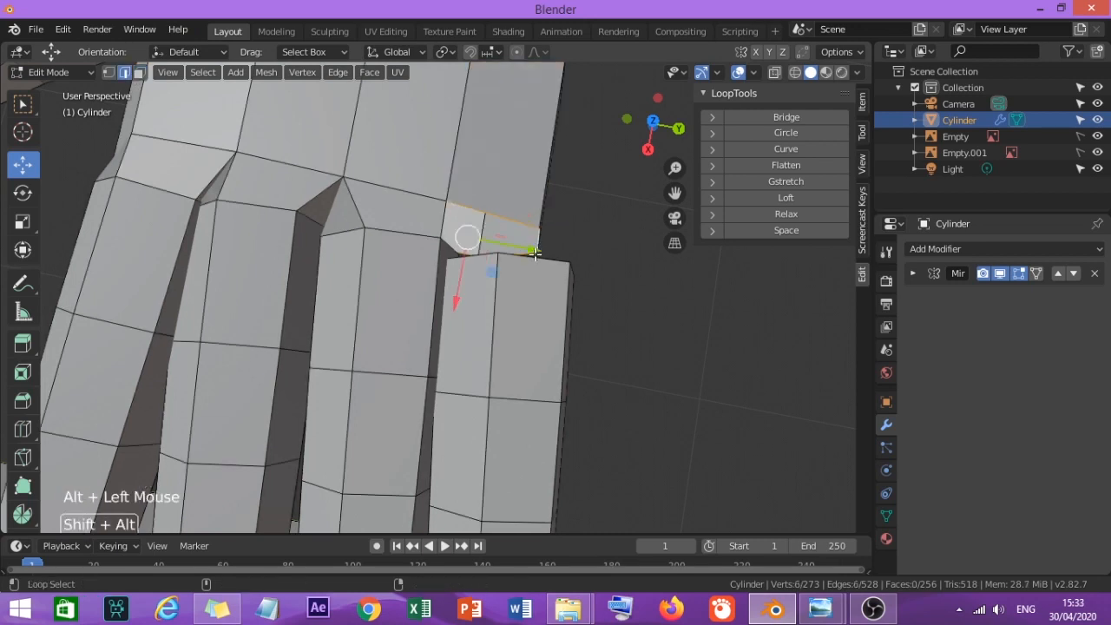
left_click(536, 259, "alt+shift")
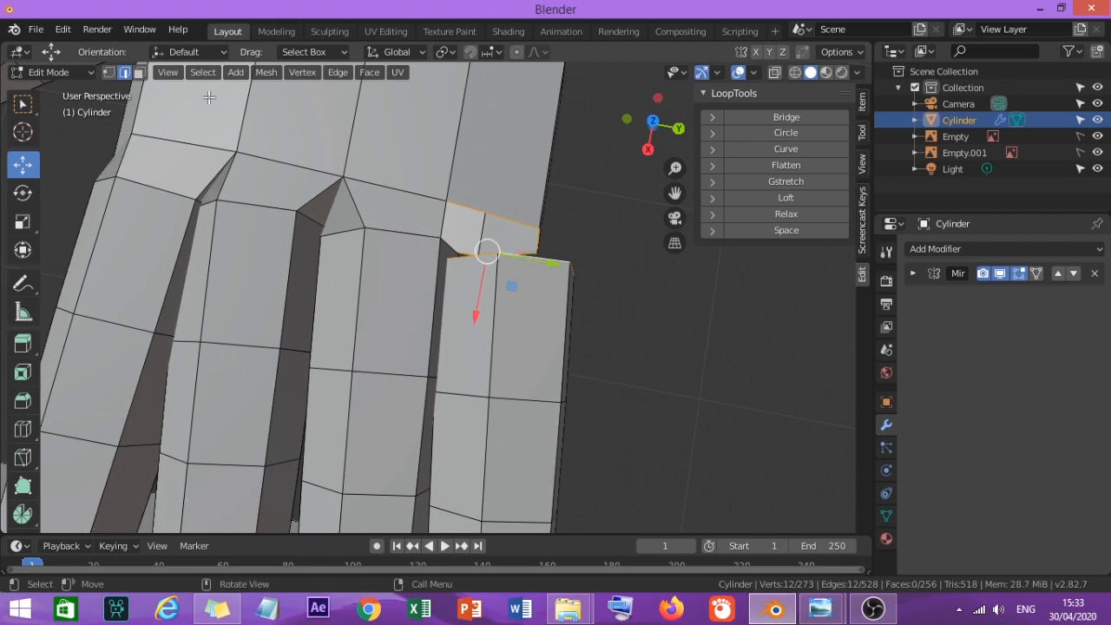
right_click(468, 206)
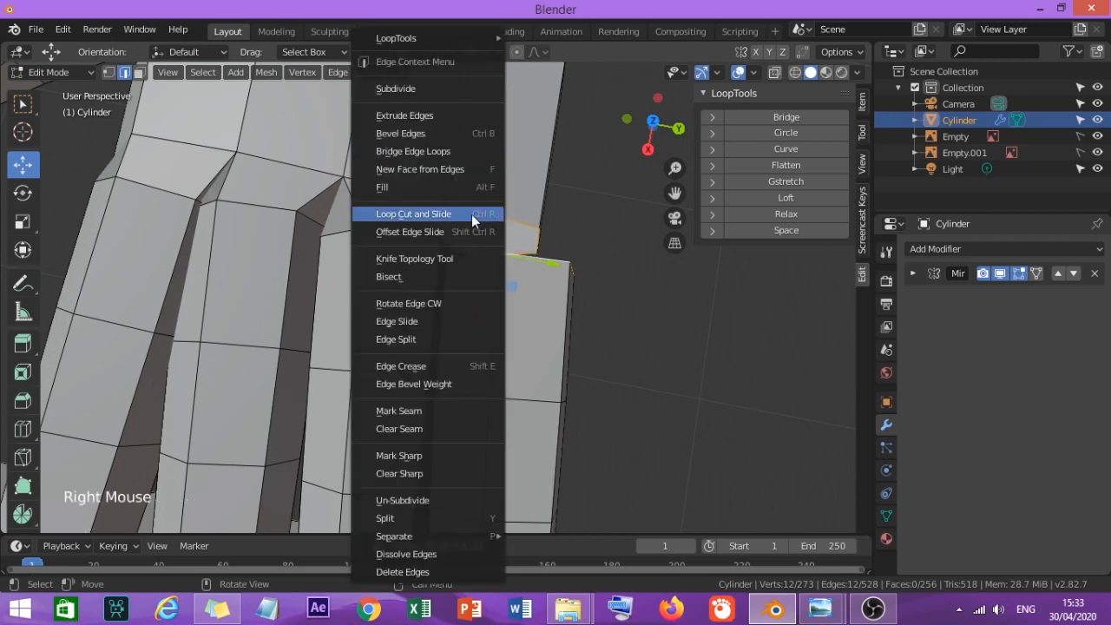
left_click(432, 150)
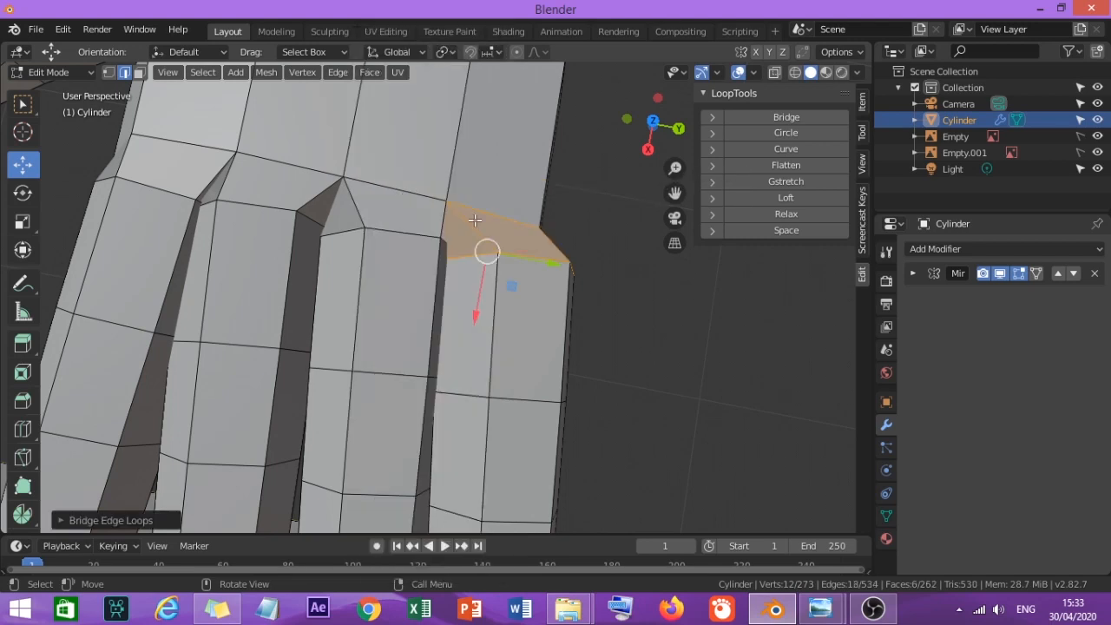
Select the two end faces at the tip of the second finger.
scroll(481, 297, "down", 2)
scroll(481, 297, "down", 2)
scroll(483, 304, "up", 2)
middle_click_drag(452, 356, 404, 350)
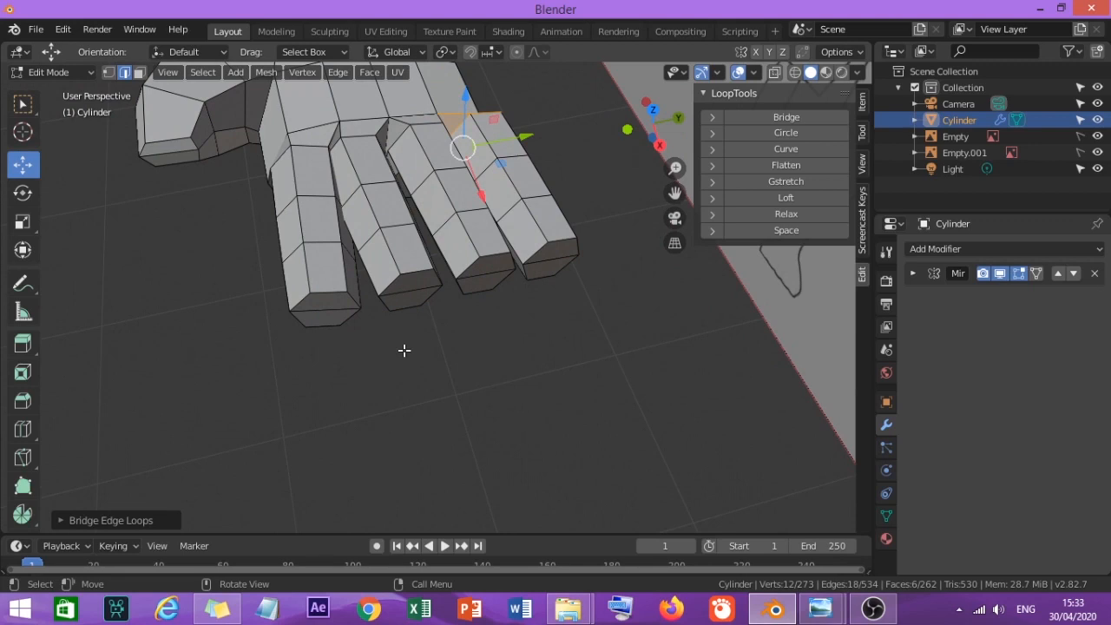
scroll(395, 258, "up", 1)
middle_click_drag(371, 198, 357, 223)
middle_click_drag(379, 343, 377, 315)
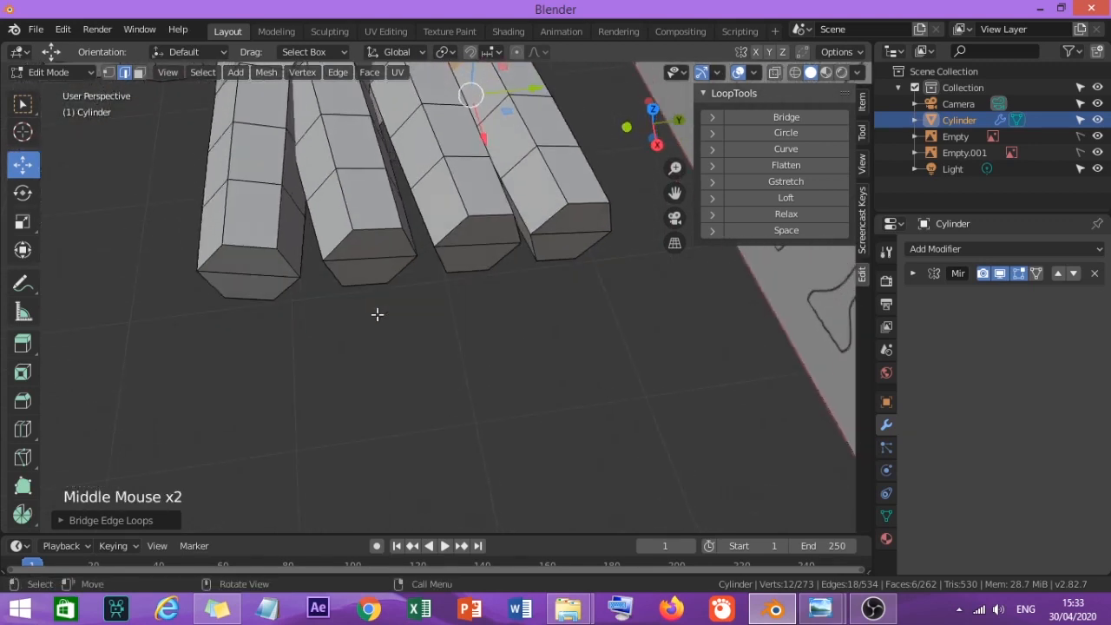
left_click(385, 250)
left_click(138, 72)
left_click(376, 241)
left_click(369, 254, "shift")
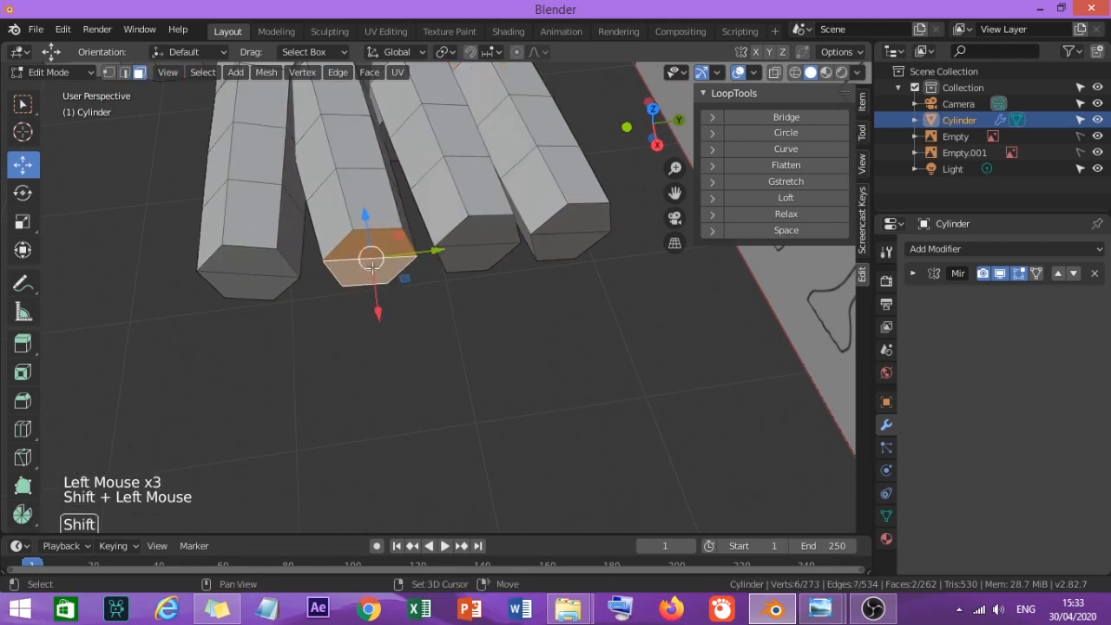
middle_click_drag(369, 254, 365, 258)
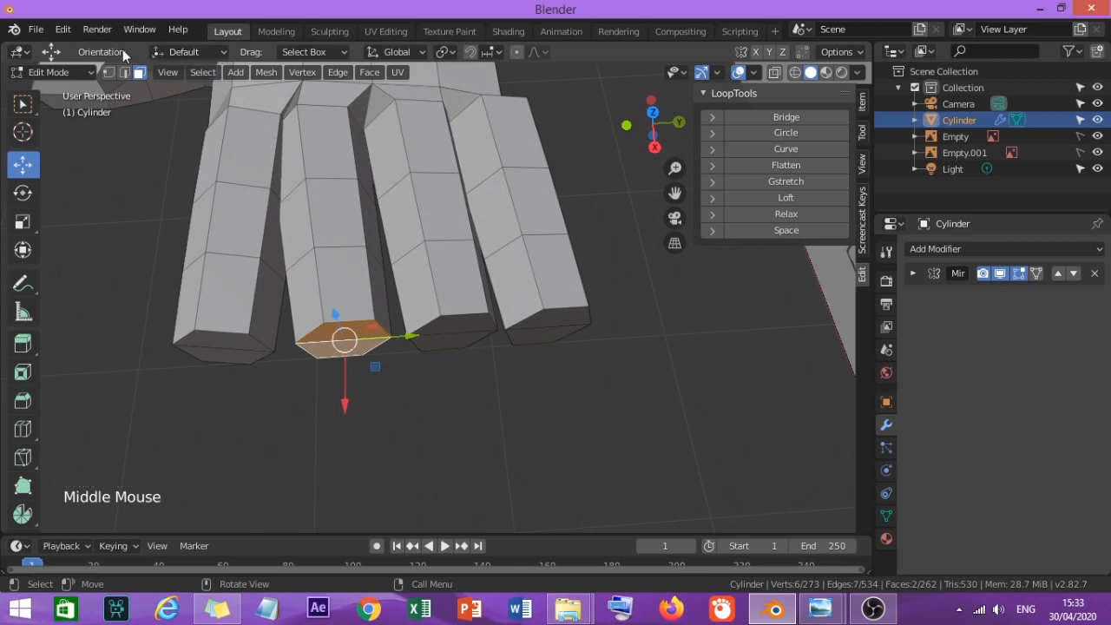
Grow the face selection three times from the second finger's tip so it covers all of the finger's segments.
left_click(198, 74)
mouse_move(287, 274)
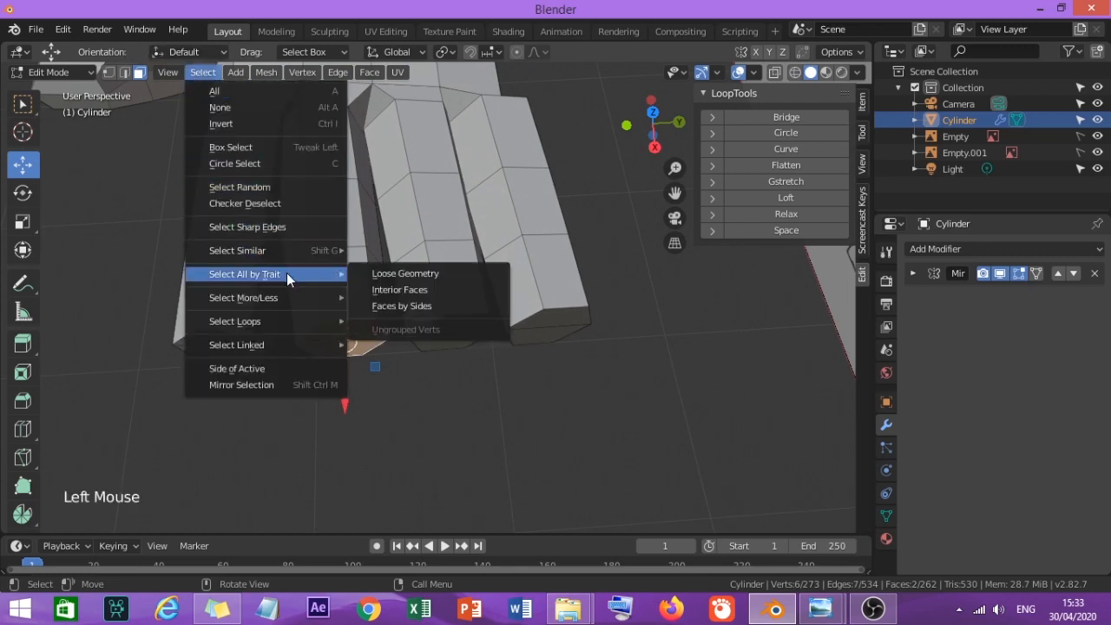
mouse_move(286, 297)
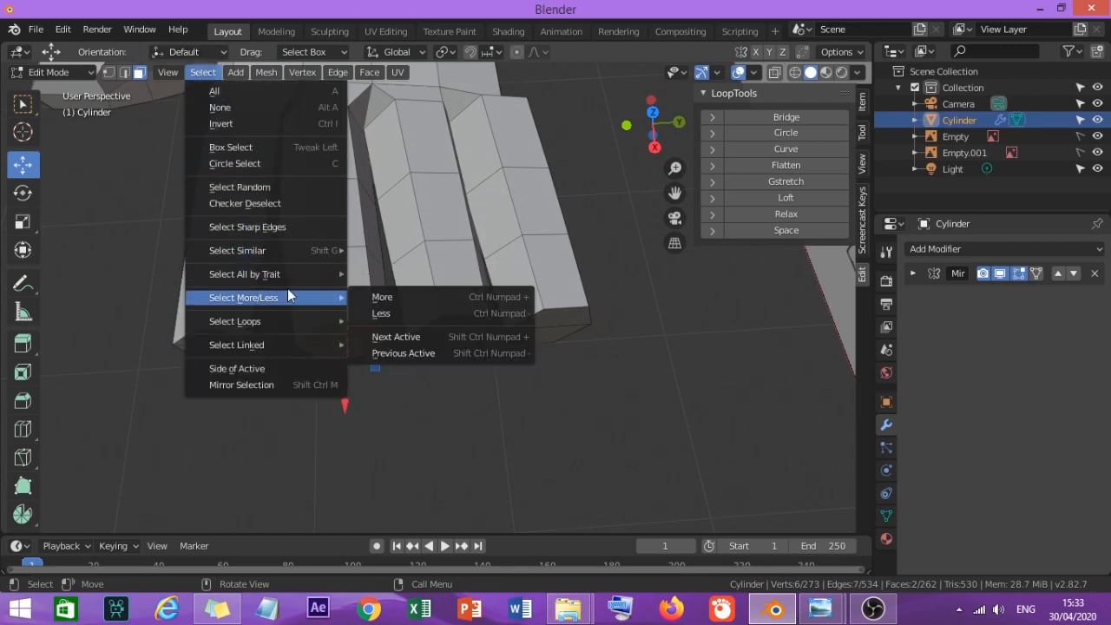
left_click(358, 303)
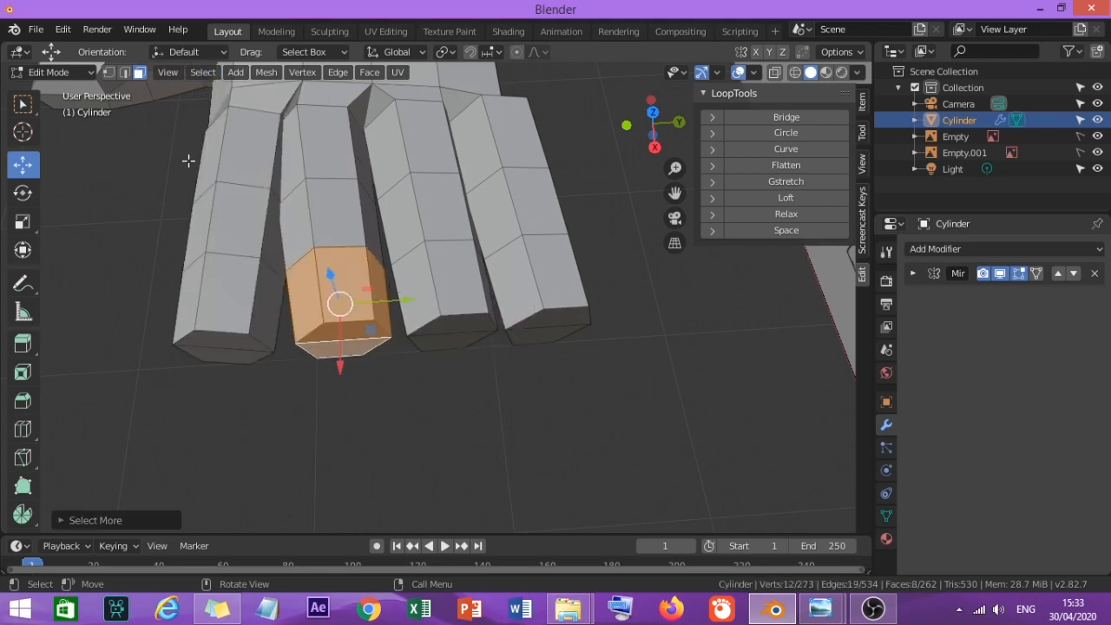
left_click(196, 80)
mouse_move(280, 306)
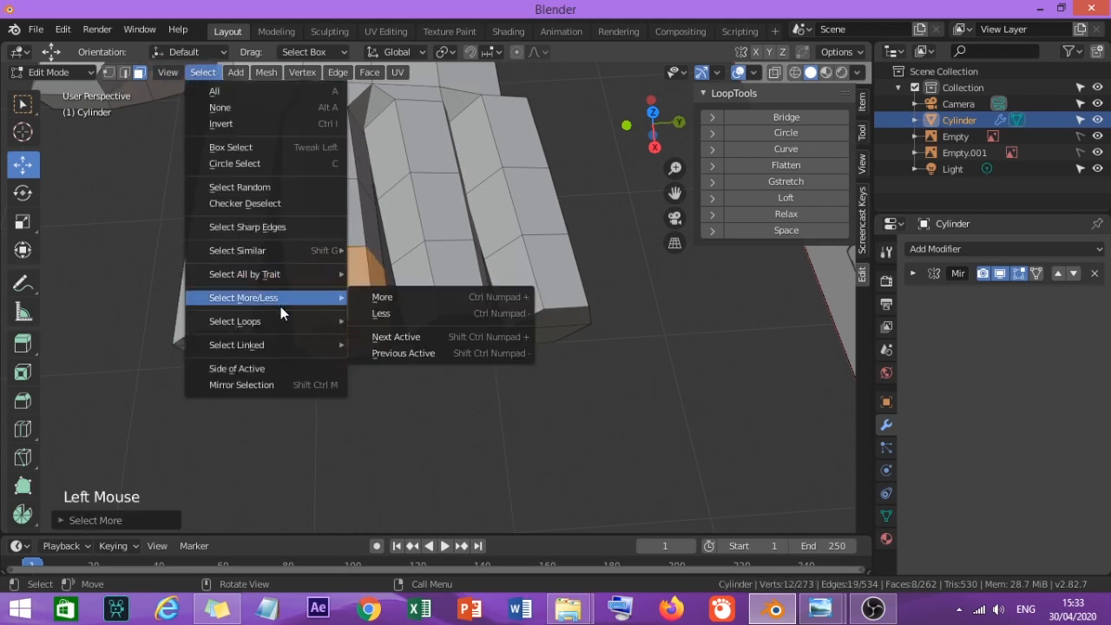
left_click(362, 298)
left_click(202, 72)
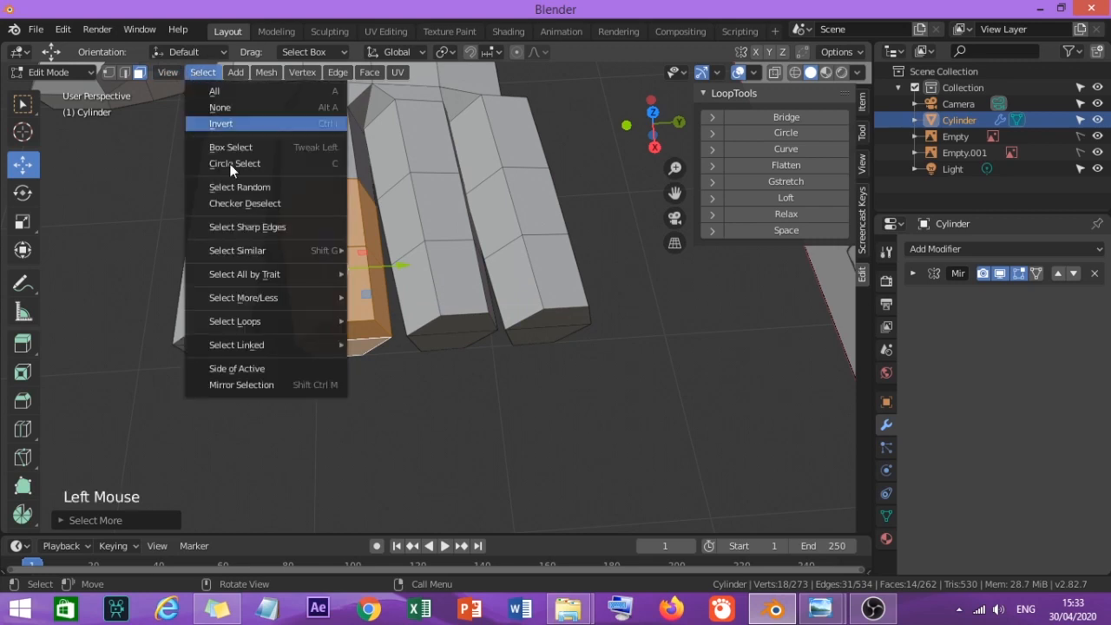
mouse_move(284, 304)
left_click(361, 301)
middle_click_drag(347, 281, 339, 307)
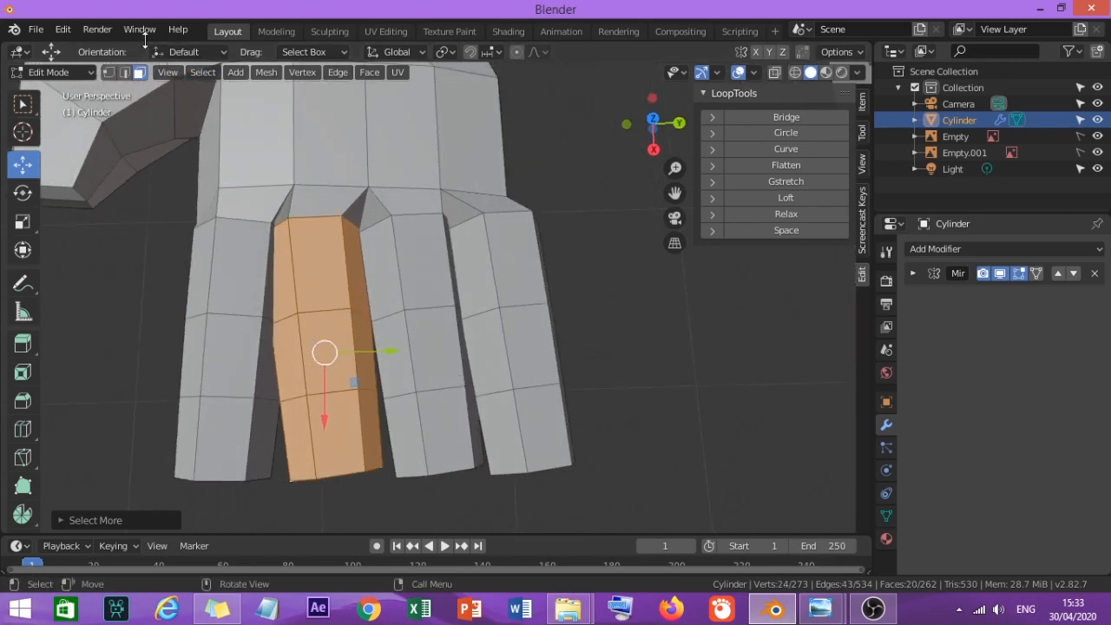
Extend the selection to the second finger's connecting base faces and move the finger slightly outward from the palm along the X axis.
left_click(199, 73)
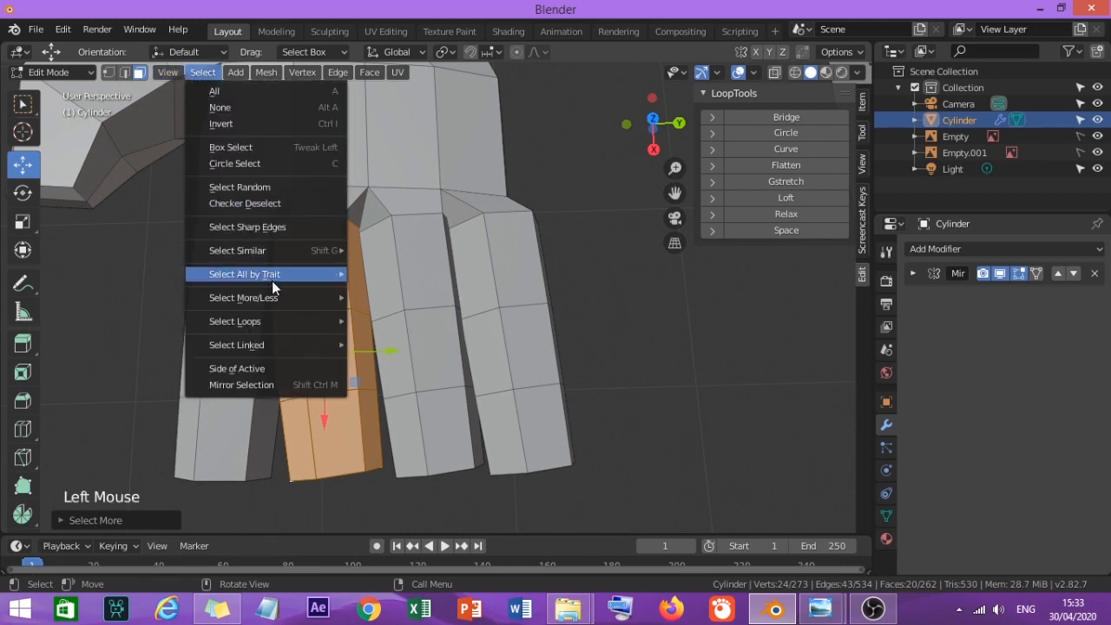
mouse_move(275, 297)
left_click(380, 297)
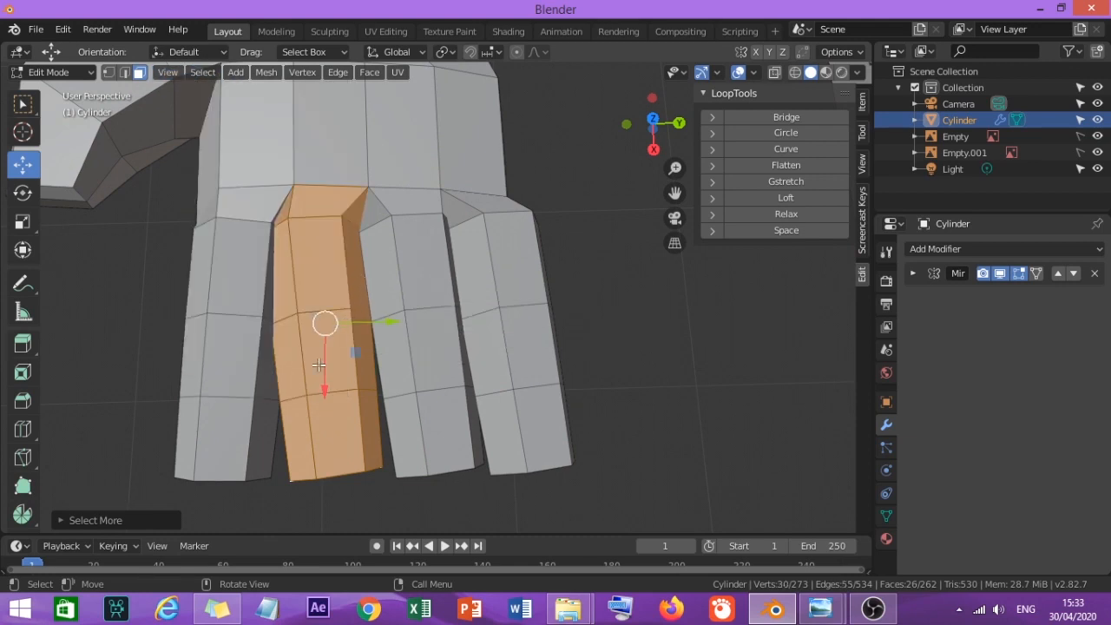
left_click_drag(320, 367, 318, 395)
middle_click_drag(268, 350, 295, 314)
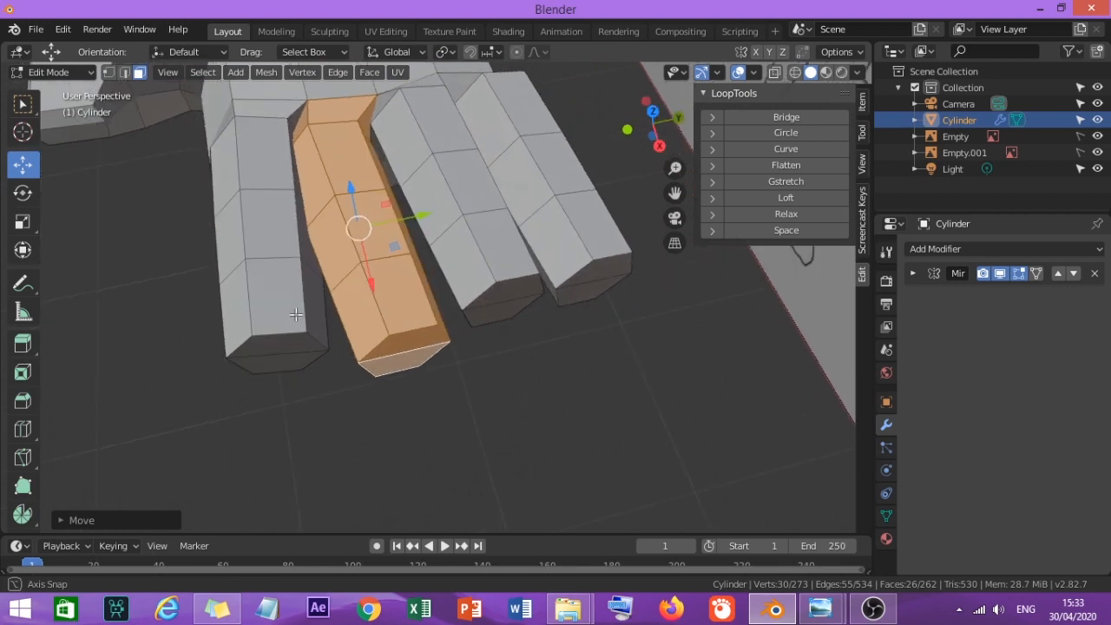
Try shrinking the selection to exclude the second finger's base and scaling the finger uniformly to about 0.84, then undo the scaling.
left_click(200, 72)
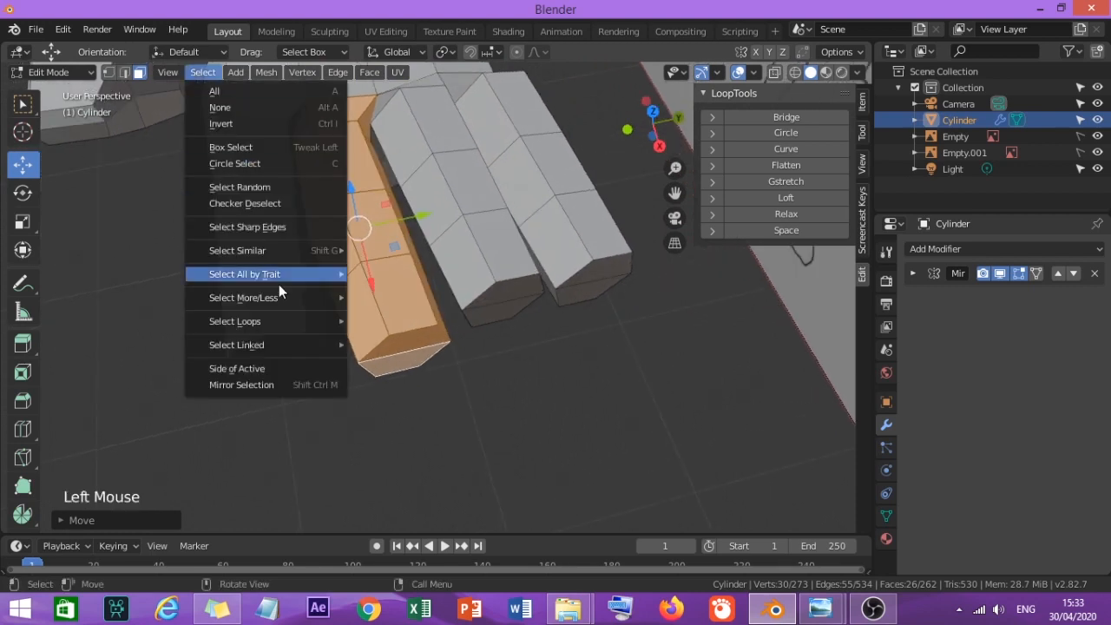
mouse_move(285, 304)
left_click(402, 309)
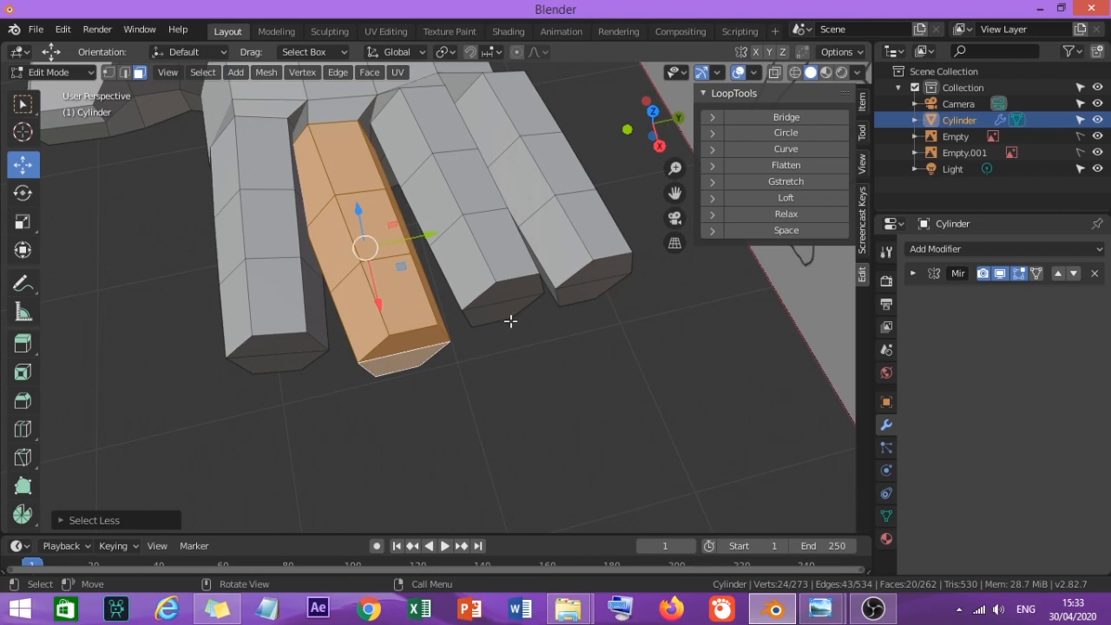
middle_click_drag(502, 339, 440, 365)
key("s")
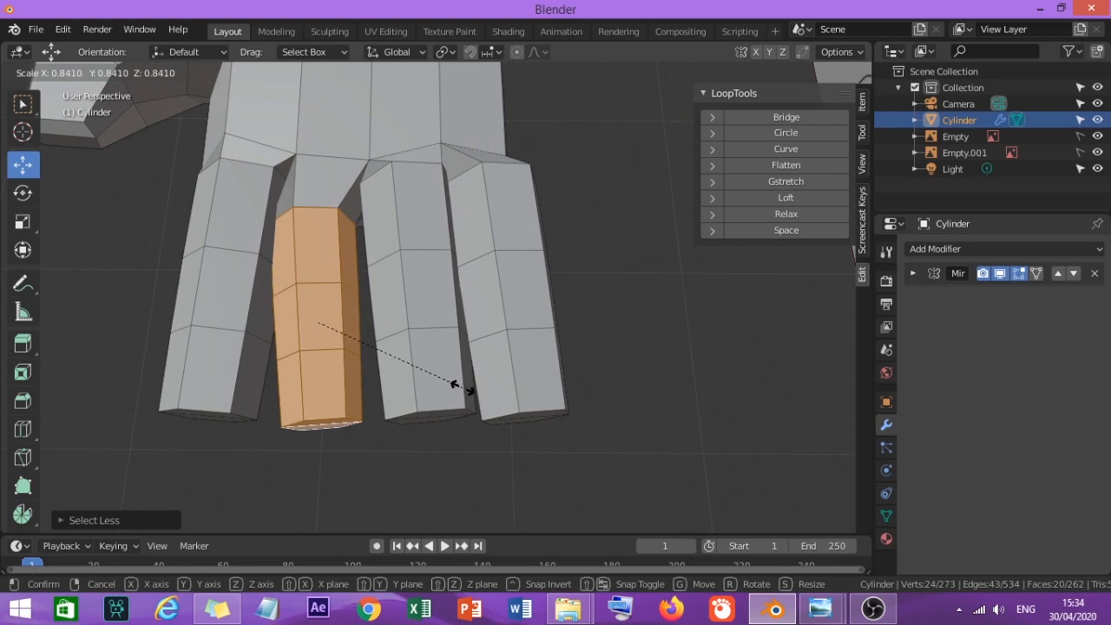
left_click(462, 387)
key("ctrl+z")
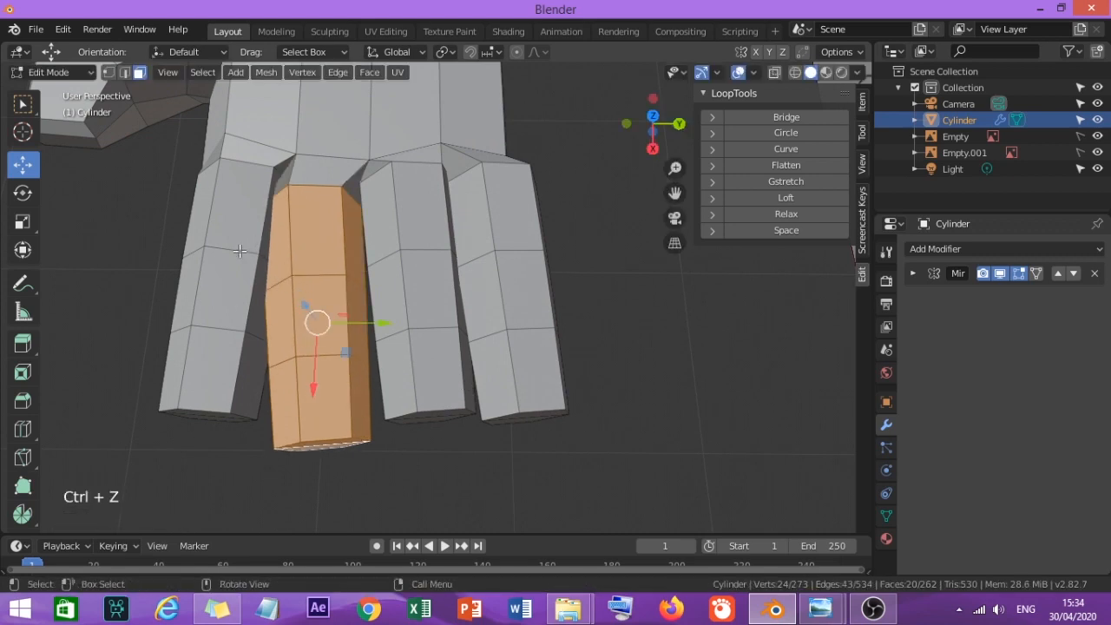
Select both tip end faces on each of the four fingers.
middle_click_drag(205, 399, 266, 272)
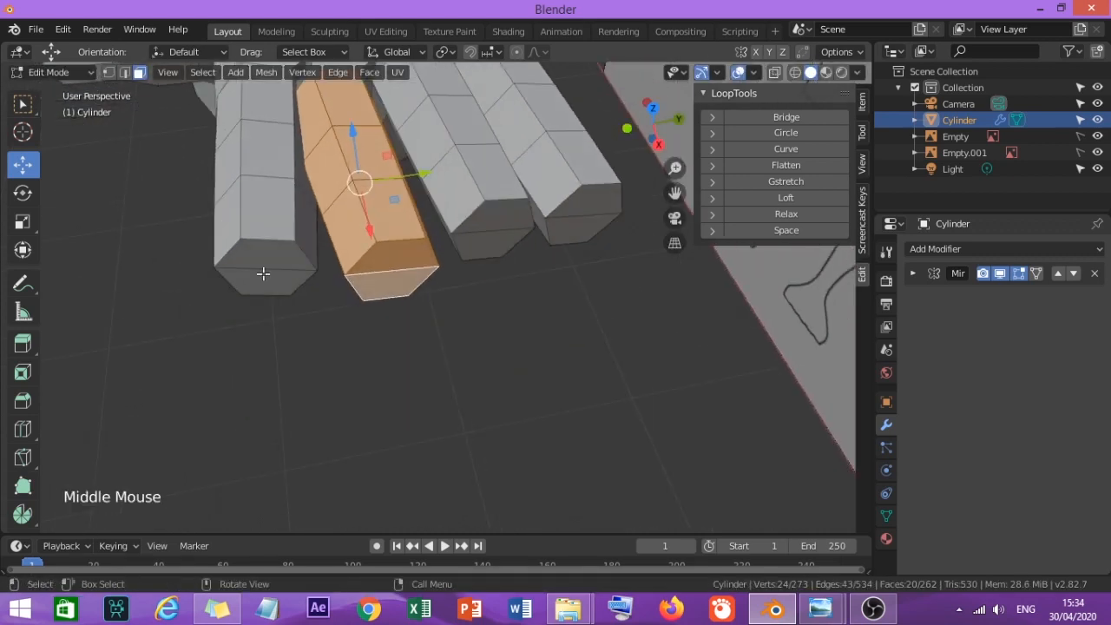
left_click(271, 283)
left_click(314, 277, "shift")
left_click(387, 284, "shift")
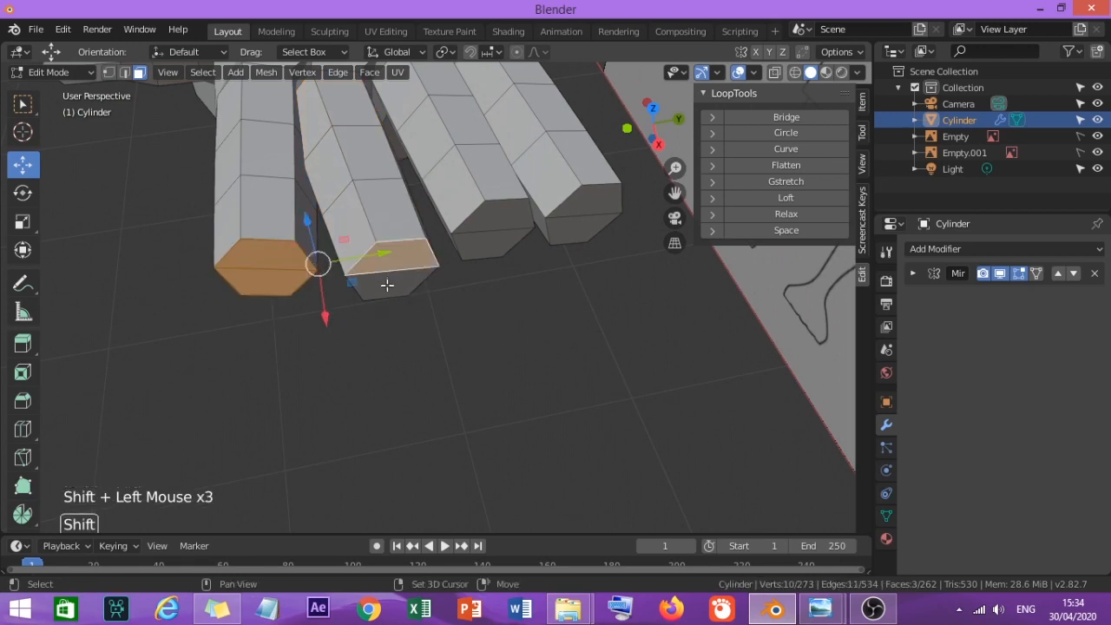
left_click(543, 224, "shift")
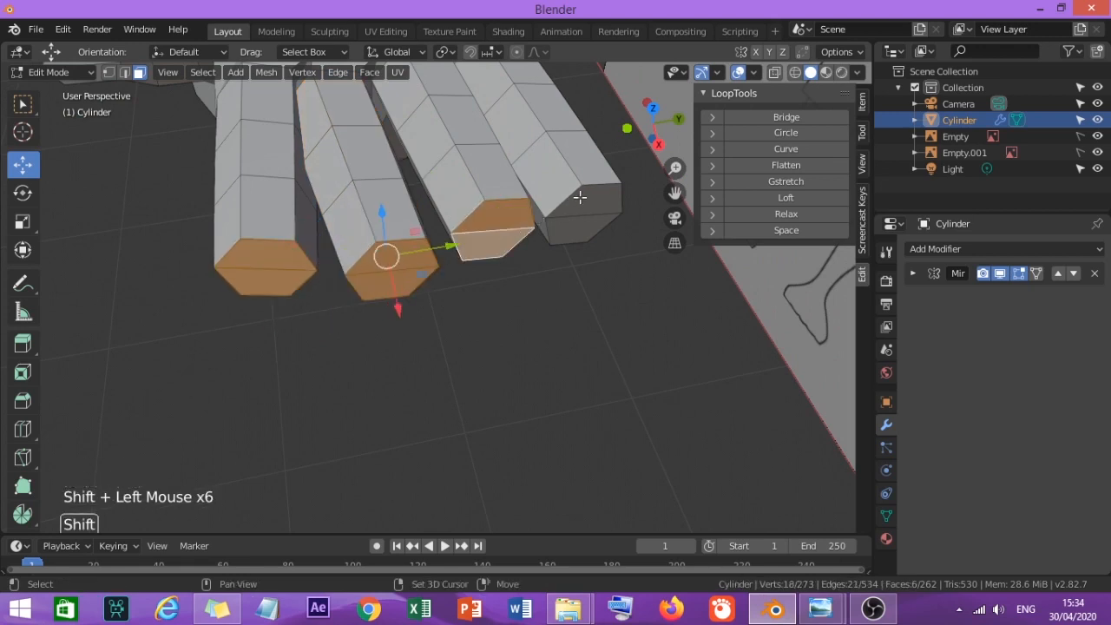
left_click(578, 226, "shift")
Grow the selection three times from the fingertips to cover all segments of the four fingers, leaving out the bridged base faces.
left_click(207, 75)
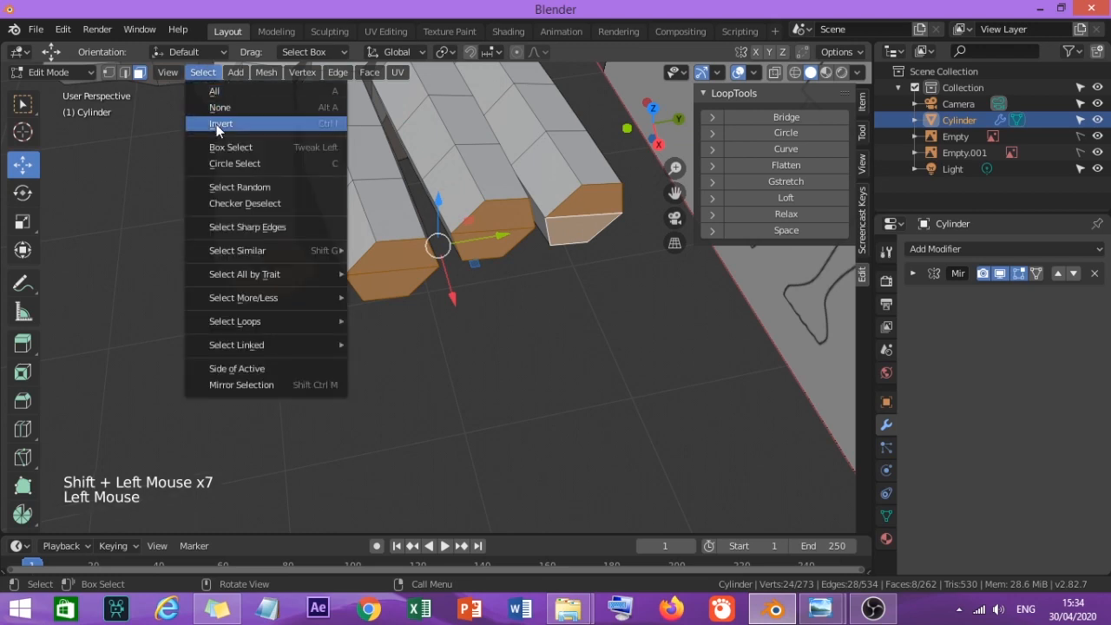
mouse_move(295, 296)
left_click(382, 296)
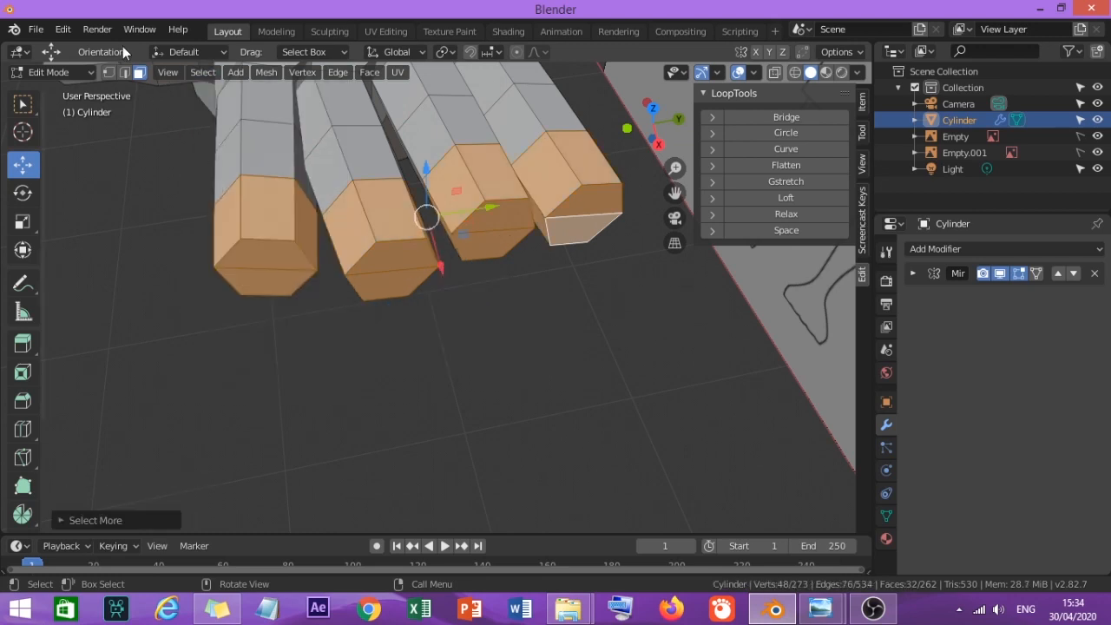
left_click(205, 73)
mouse_move(286, 300)
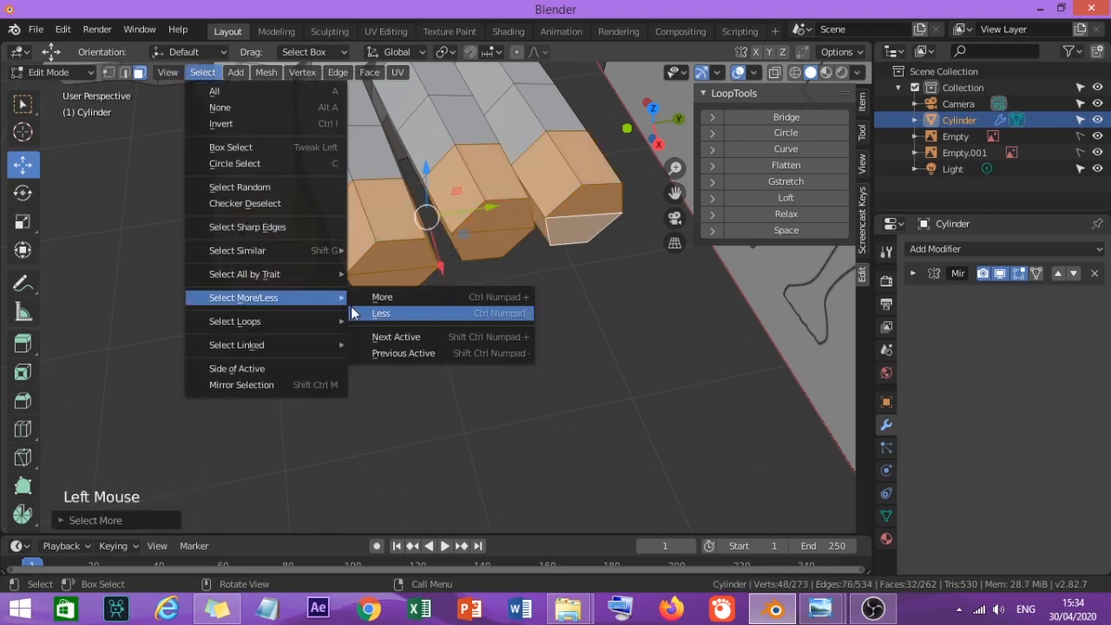
left_click(380, 298)
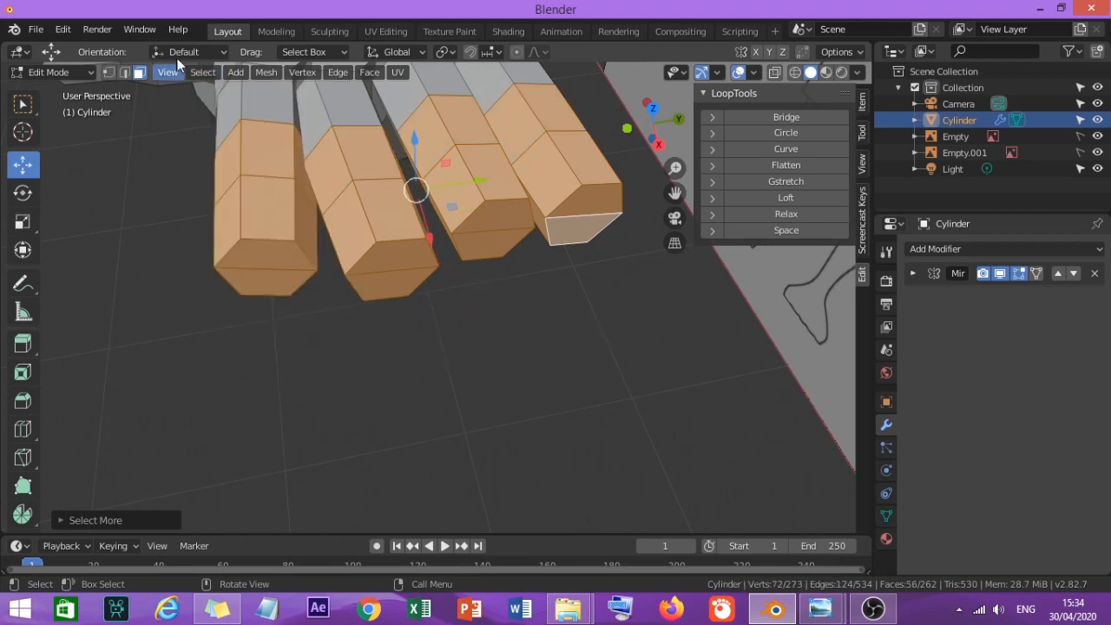
left_click(205, 72)
mouse_move(324, 298)
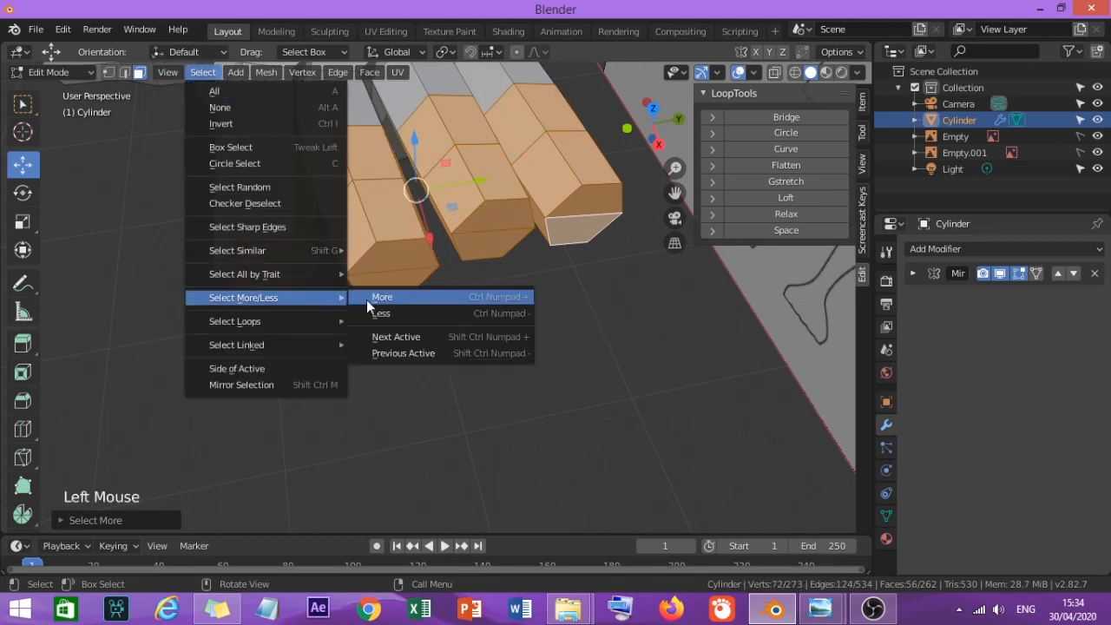
left_click(372, 299)
Scale the four selected fingers down uniformly as one group.
middle_click_drag(385, 200, 351, 239)
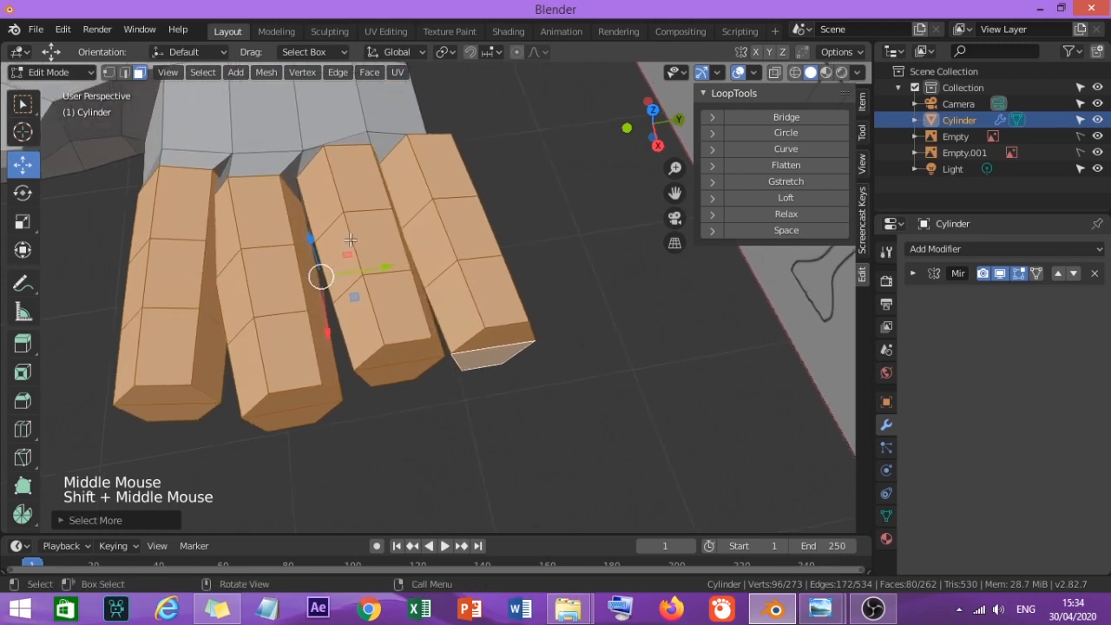
key("s")
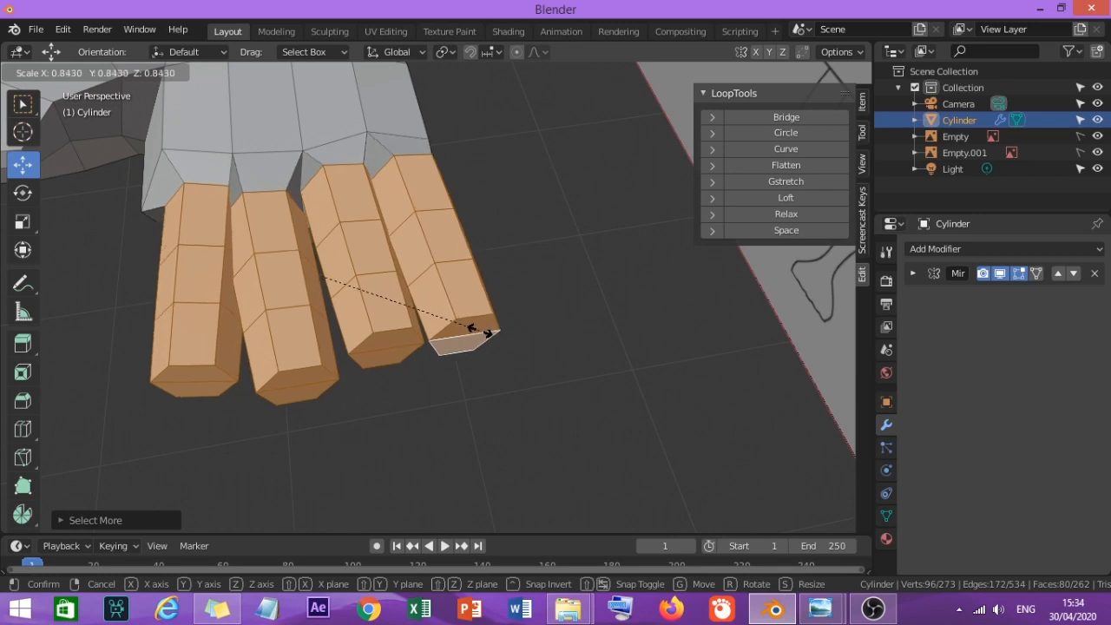
left_click(444, 331)
middle_click_drag(444, 331, 363, 318)
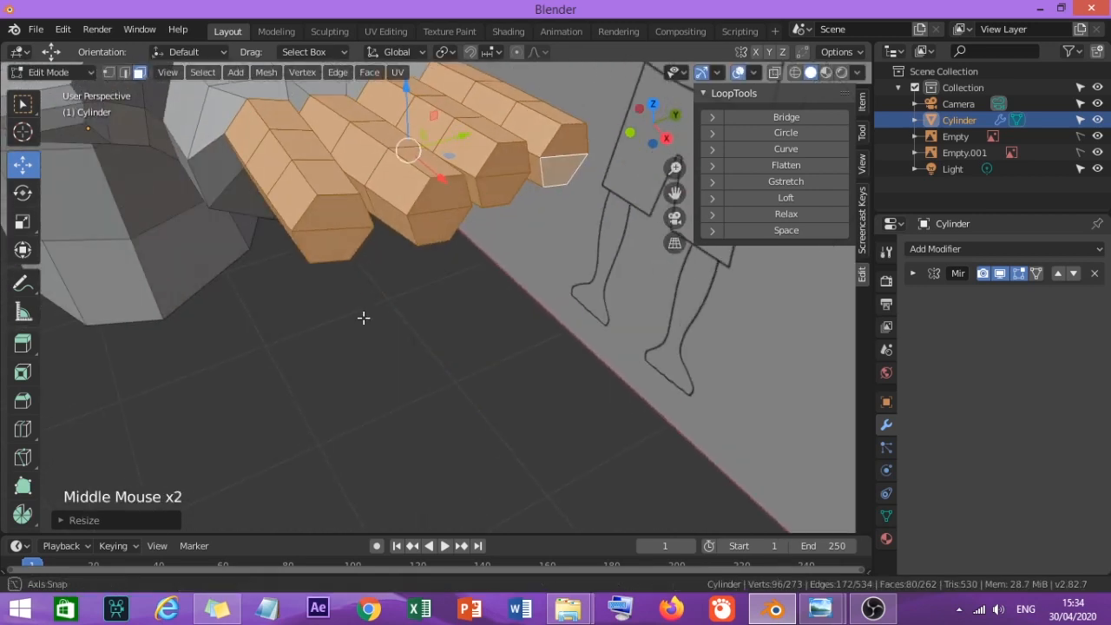
Select the index finger's two tip faces and grow the selection three times to cover all its segments.
left_click(330, 239)
left_click(330, 239, "shift")
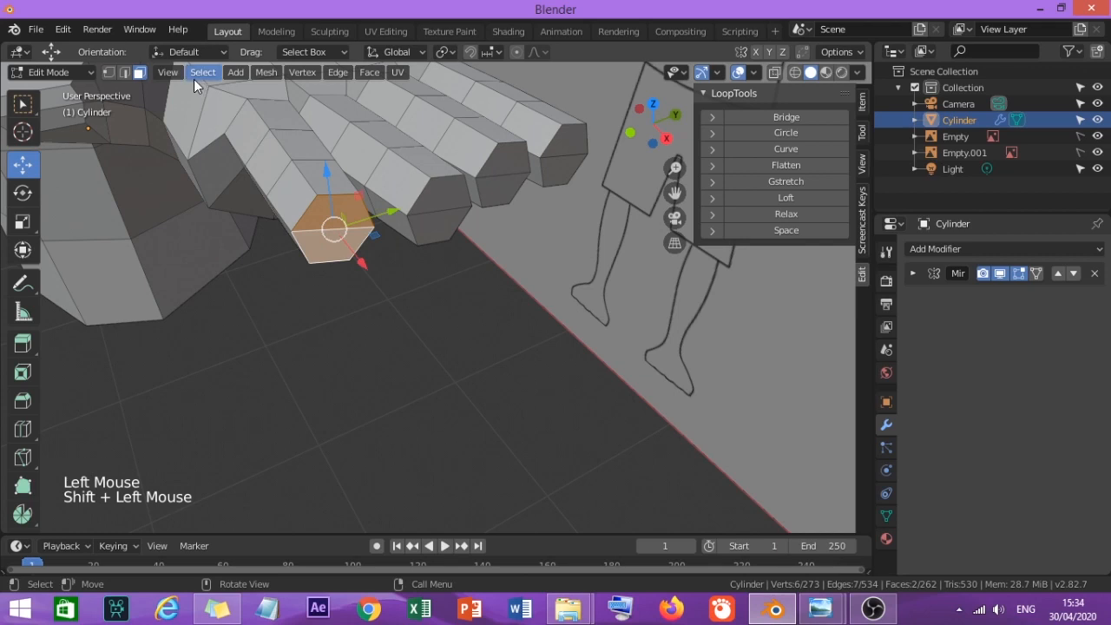
left_click(196, 77)
mouse_move(303, 298)
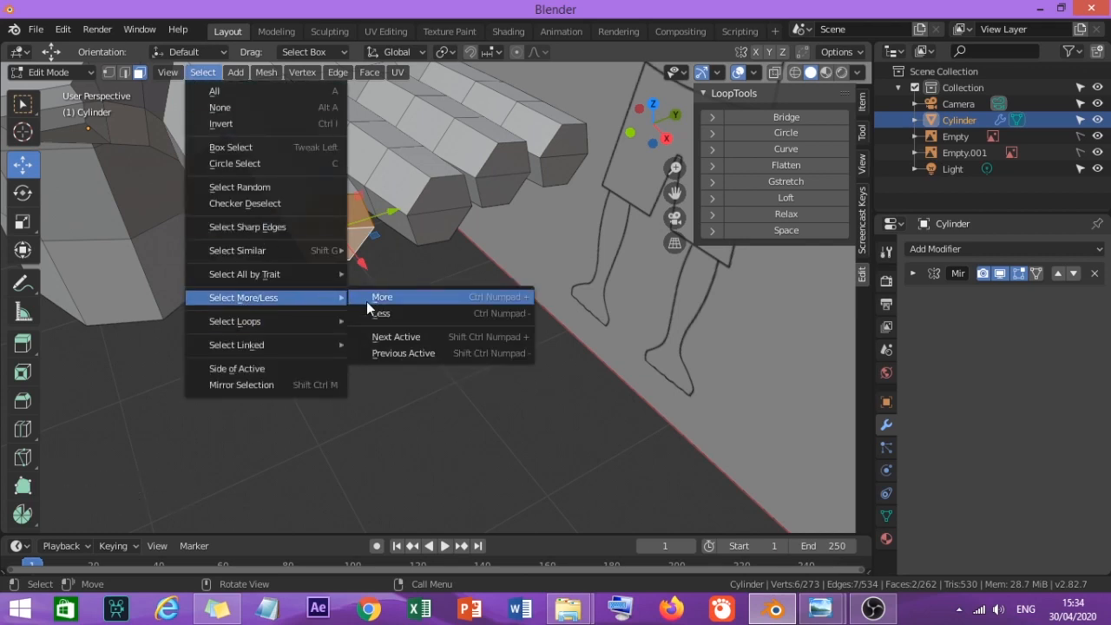
left_click(369, 300)
left_click(202, 72)
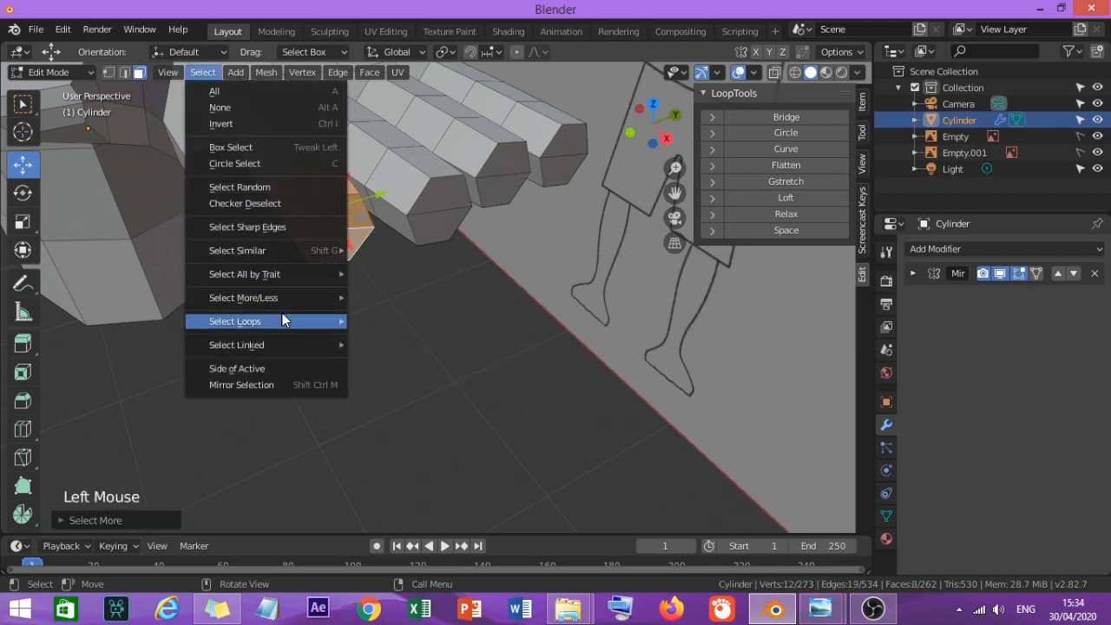
mouse_move(300, 298)
left_click(364, 302)
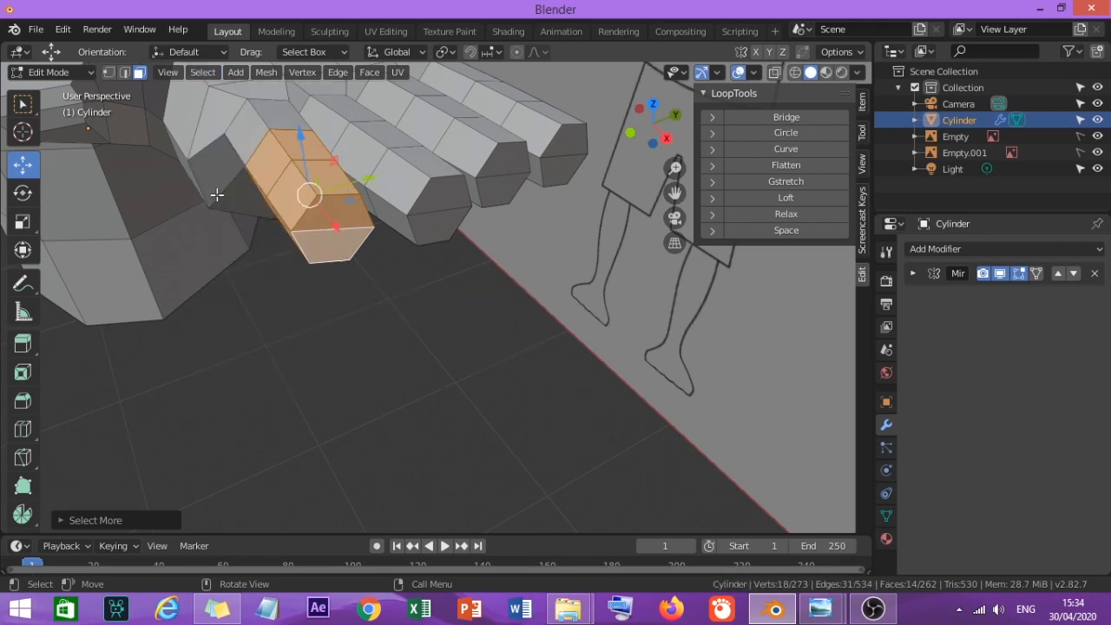
left_click(213, 76)
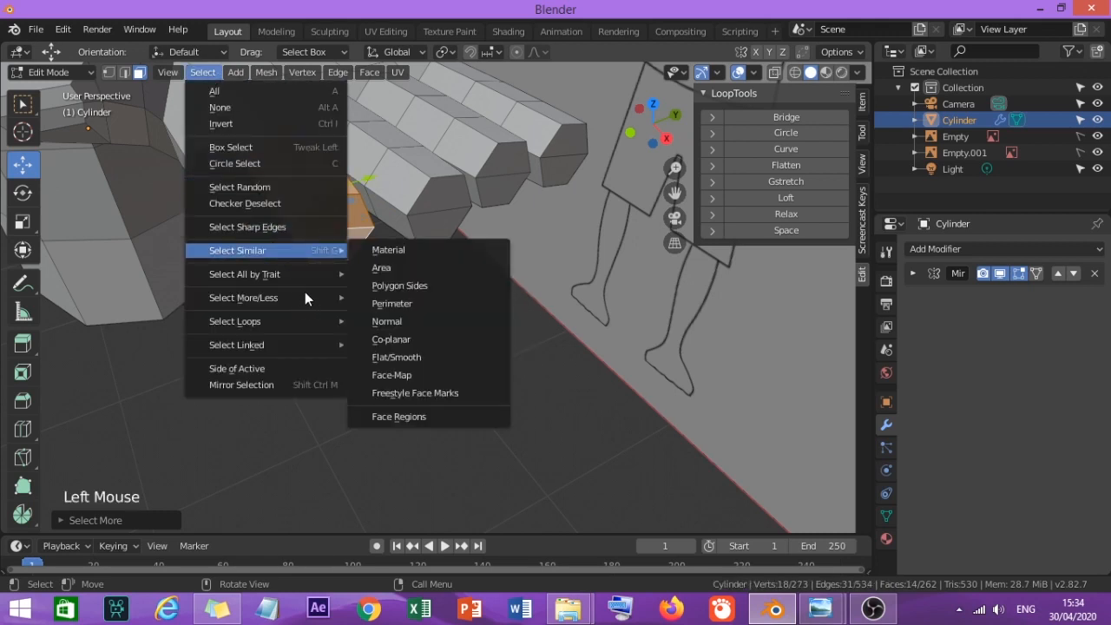
mouse_move(304, 298)
left_click(371, 297)
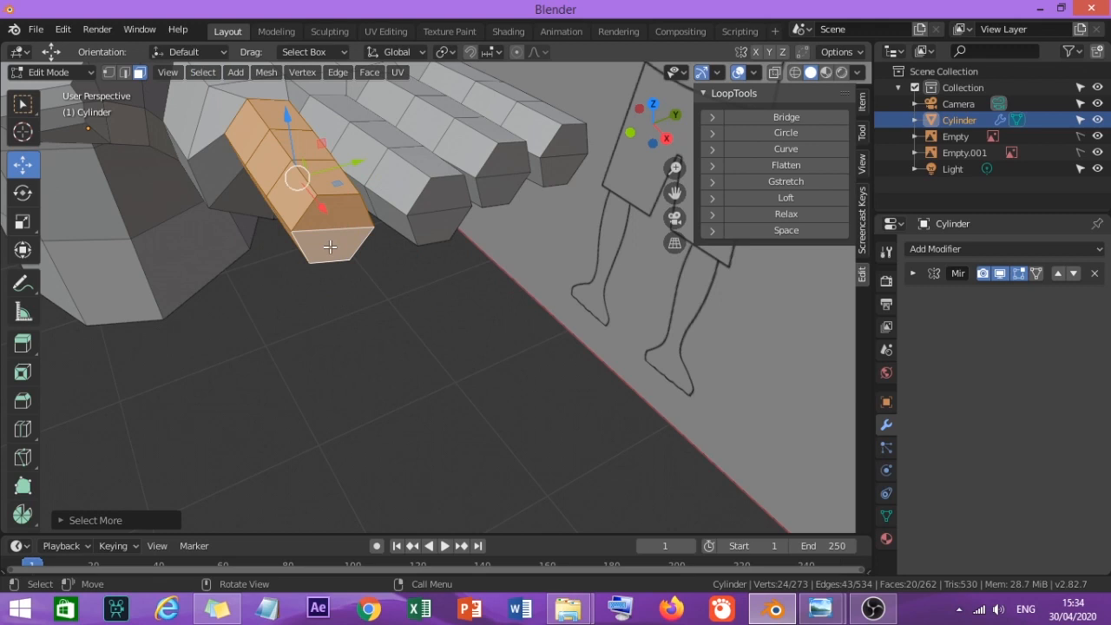
Move the selected index finger slightly to adjust its spacing from the middle finger.
middle_click_drag(330, 247, 320, 296)
left_click_drag(326, 330, 288, 367)
mouse_move(289, 366)
middle_mouse_down()
mouse_move(254, 403)
mouse_move(274, 371)
middle_mouse_up()
Select the middle finger's two tip faces and grow the selection three times, leaving out the bridged base faces.
middle_click_drag(367, 419, 310, 320)
left_click(305, 270)
left_click(296, 293, "shift")
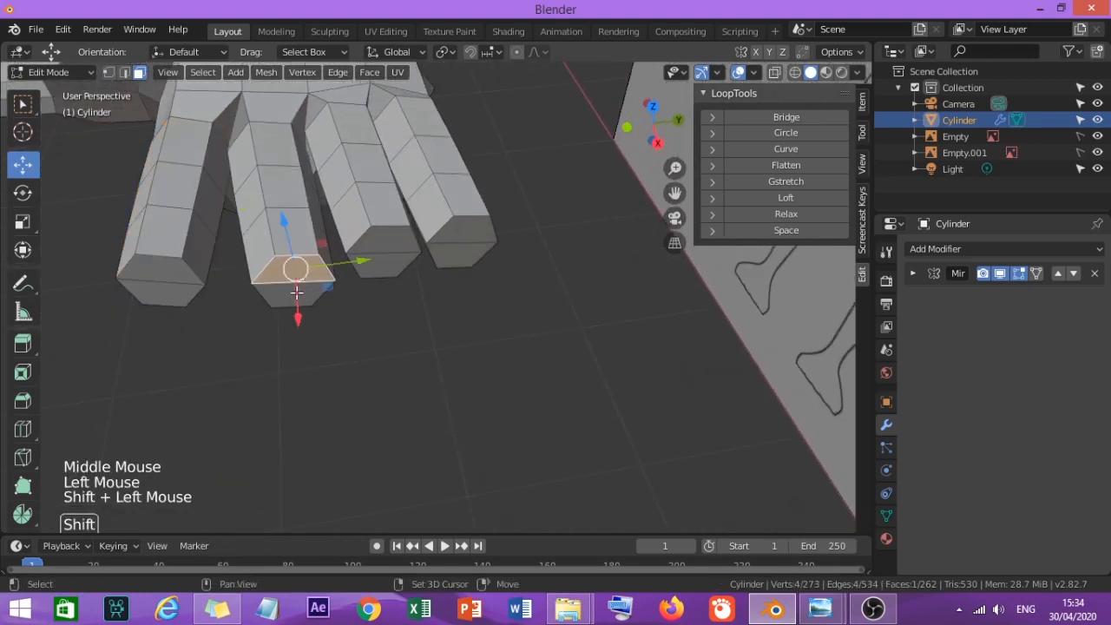
left_click(211, 69)
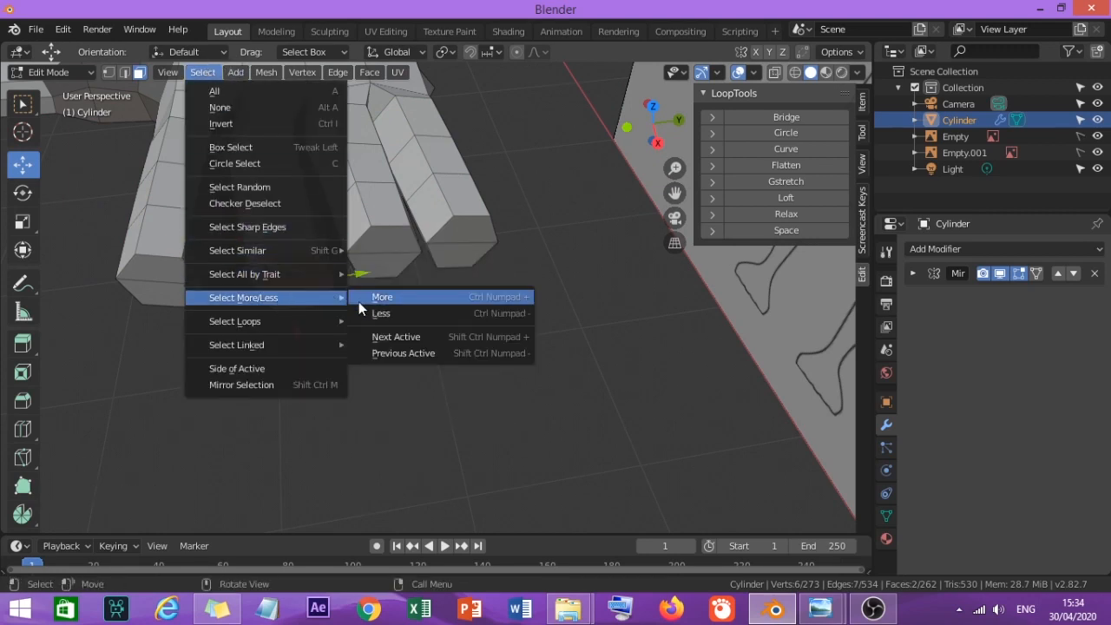
left_click(369, 290)
left_click(203, 73)
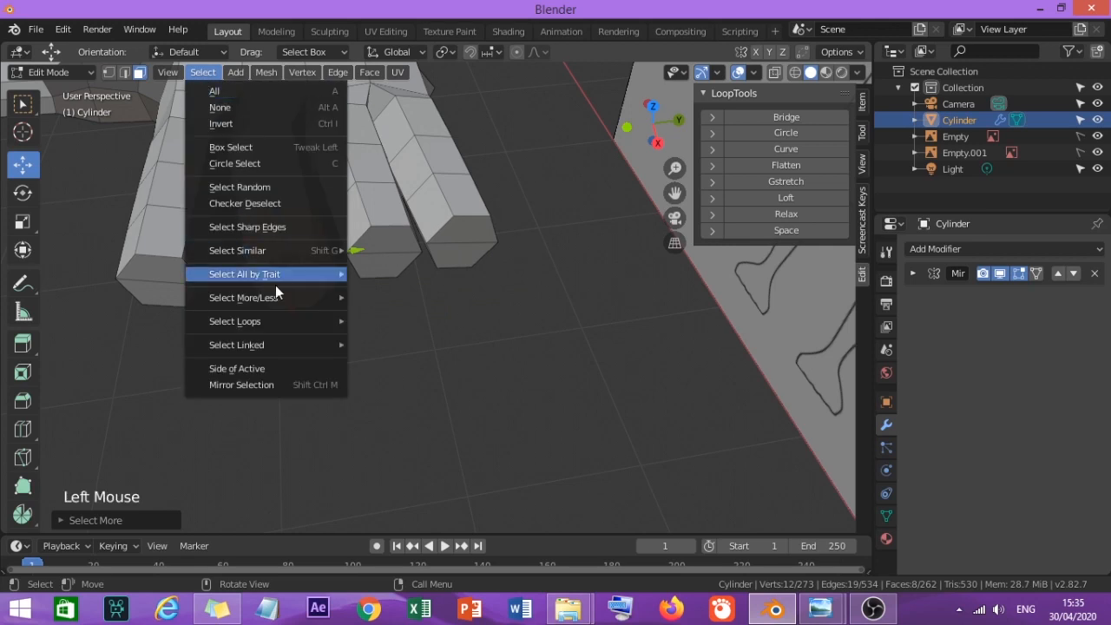
mouse_move(281, 299)
left_click(363, 300)
left_click(205, 87)
left_click(202, 73)
key("ctrl+z")
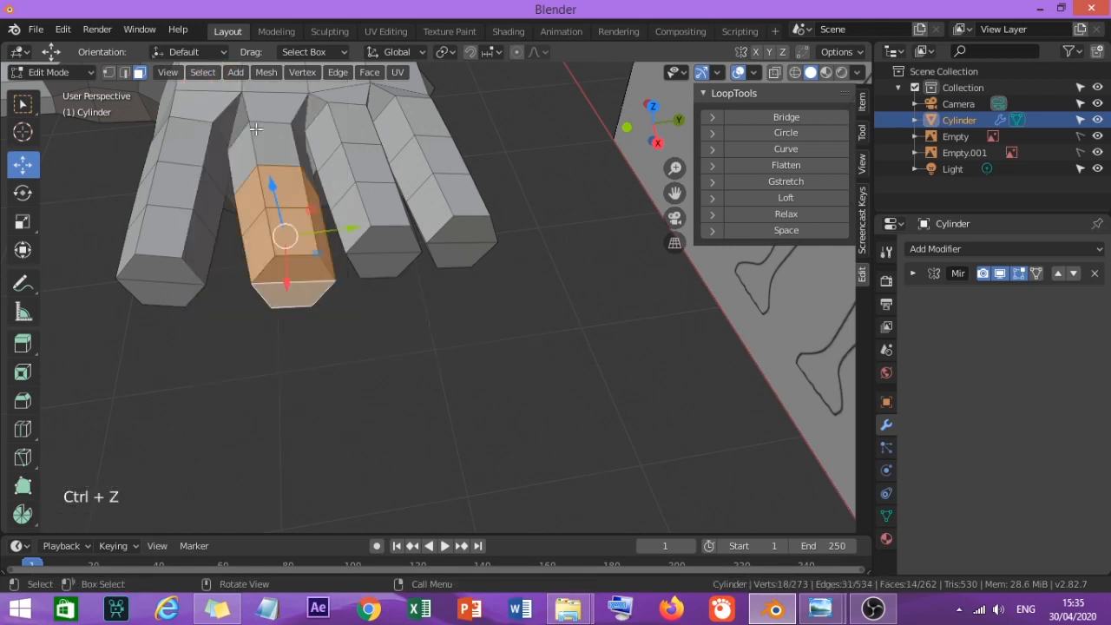
left_click(205, 73)
mouse_move(287, 297)
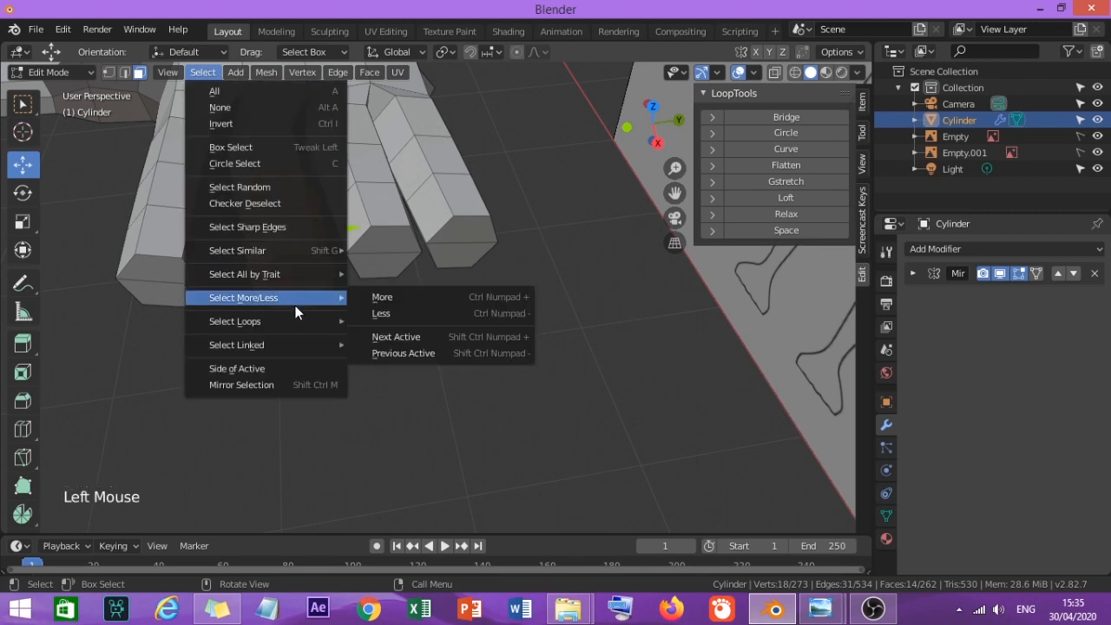
left_click(375, 298)
Rotate the middle finger about -5° around the global Z axis and shift it slightly sideways.
middle_click_drag(294, 275, 281, 309)
key("r")
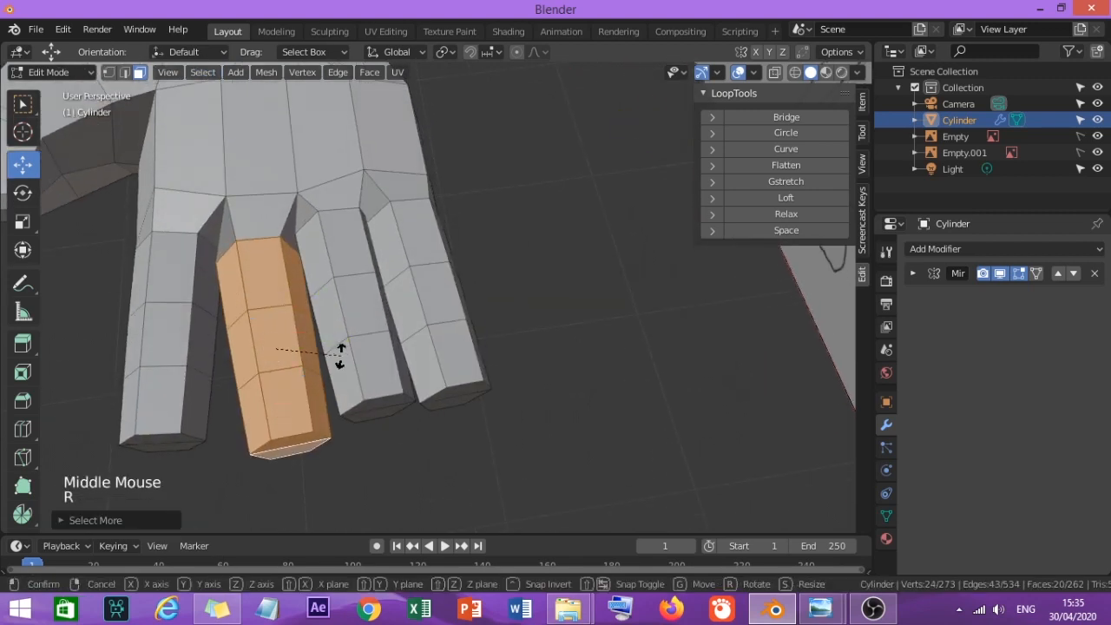
key("z")
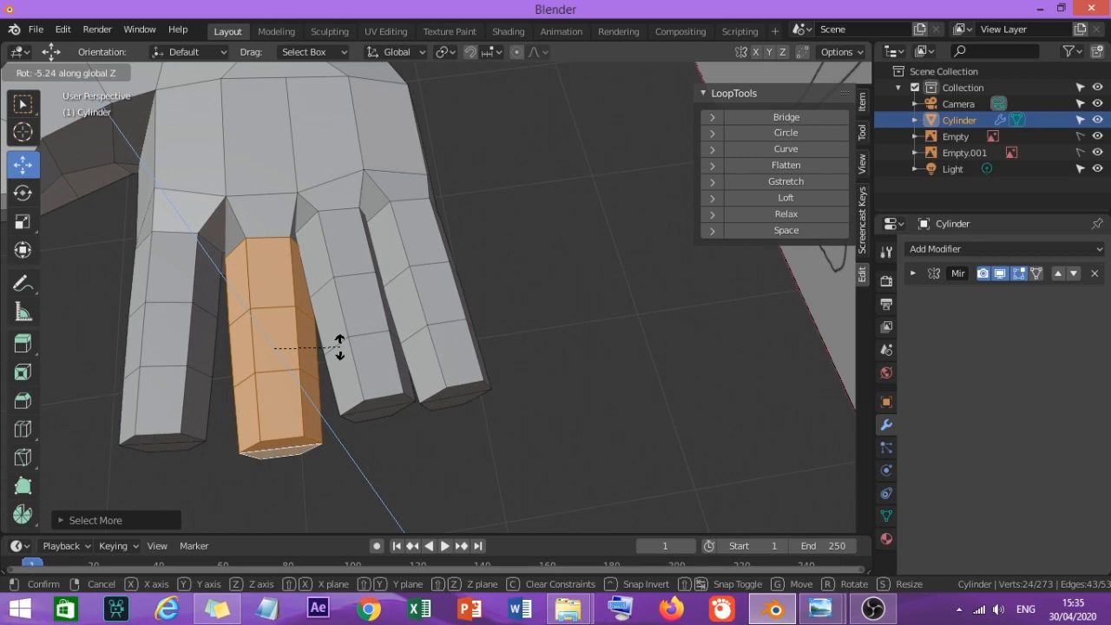
left_click(339, 347)
middle_click_drag(340, 349, 342, 381)
left_click_drag(350, 386, 357, 391)
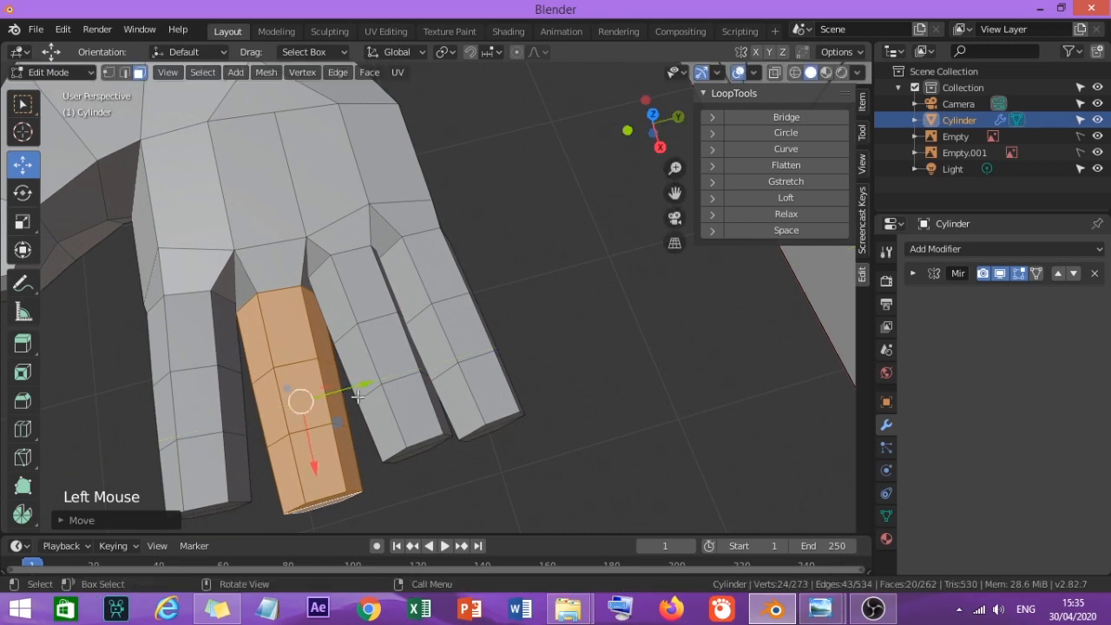
Rotate the middle finger a few more degrees clockwise around global Z and nudge it along Y toward the index finger.
key("r")
key("z")
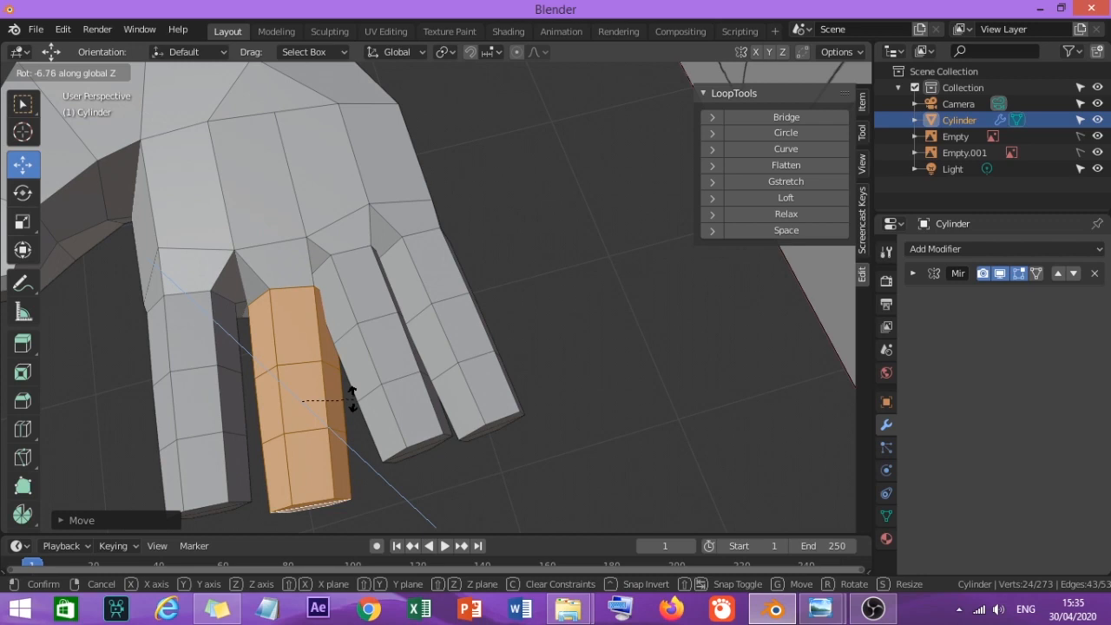
left_click(350, 392)
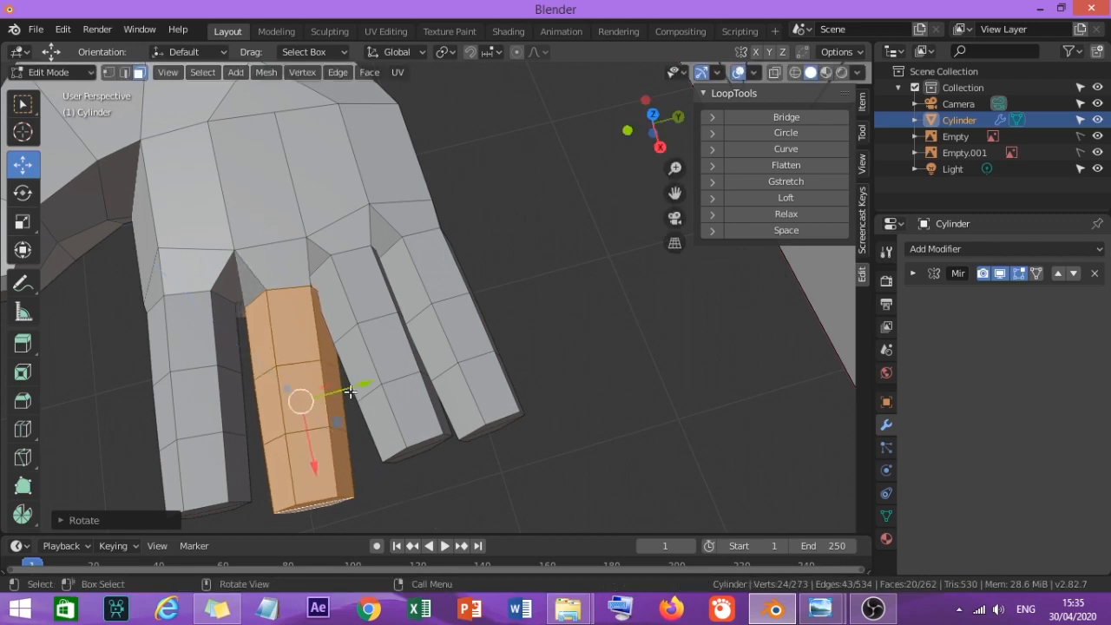
left_click_drag(350, 392, 340, 390)
Select the little finger's two tip faces and grow the selection three times to cover all its segments.
mouse_move(428, 448)
middle_mouse_down()
mouse_move(399, 397)
mouse_move(443, 436)
middle_mouse_up()
middle_click_drag(407, 412, 379, 375)
left_click(375, 217)
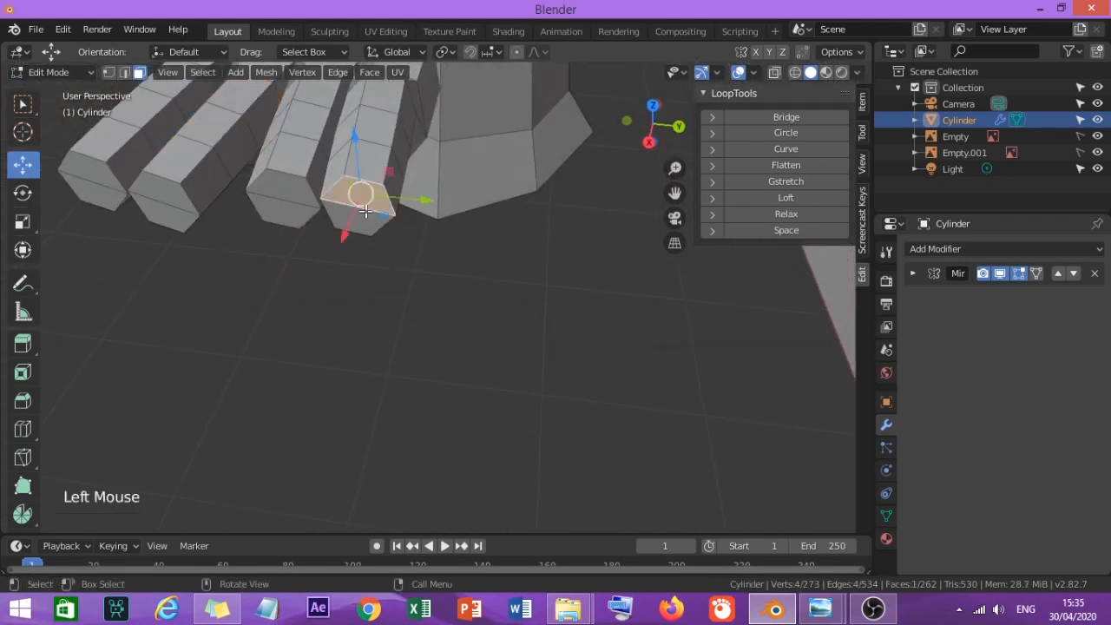
left_click(360, 207, "shift")
left_click(202, 72)
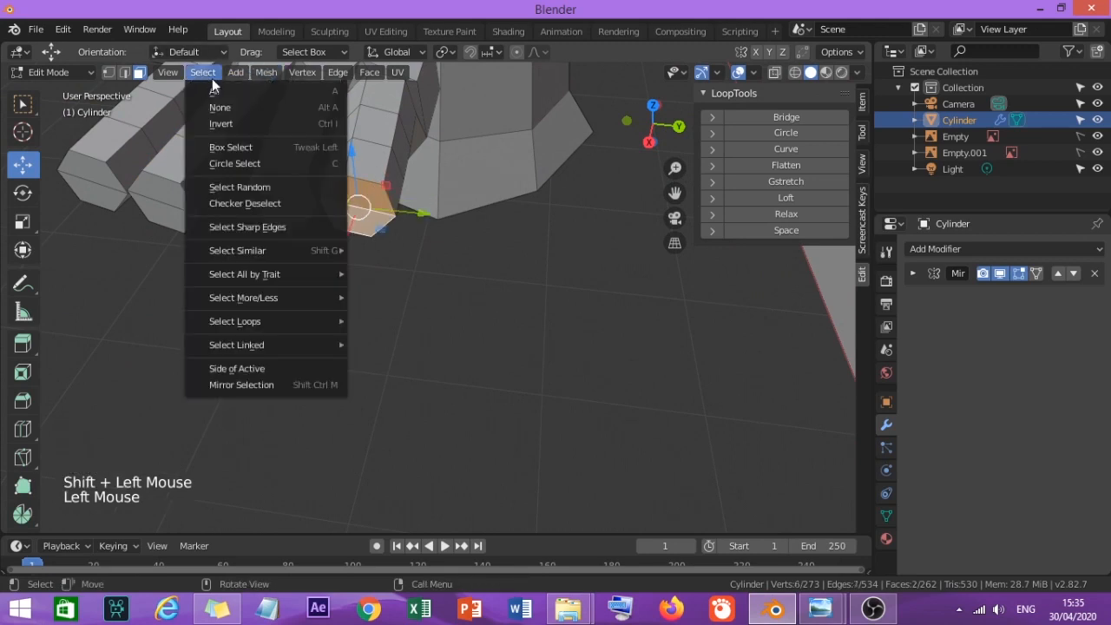
mouse_move(292, 298)
left_click(371, 298)
left_click(202, 72)
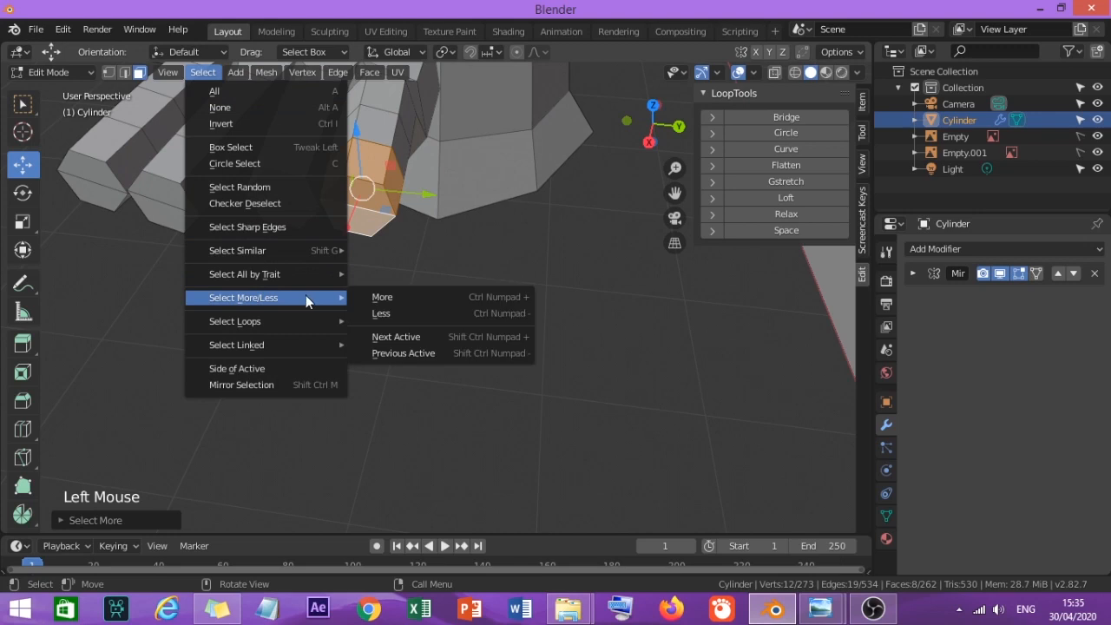
left_click(372, 297)
left_click(202, 72)
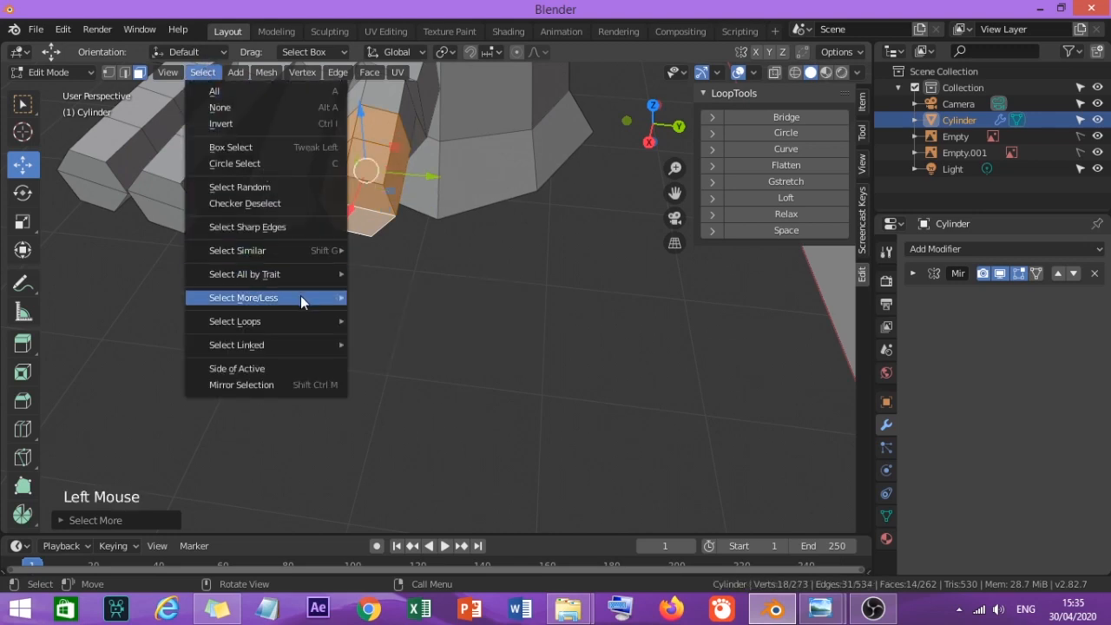
mouse_move(301, 297)
left_click(376, 297)
Rotate the little finger outward from the ring finger and scale it down uniformly.
middle_click_drag(375, 297, 424, 408, "shift")
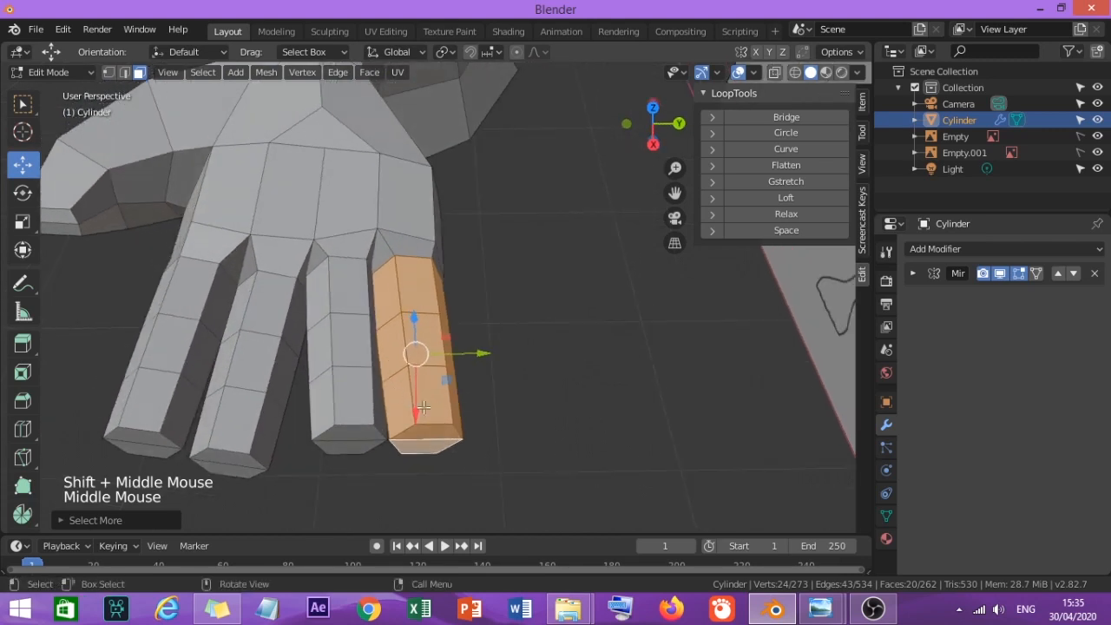
key("r")
right_click(470, 431)
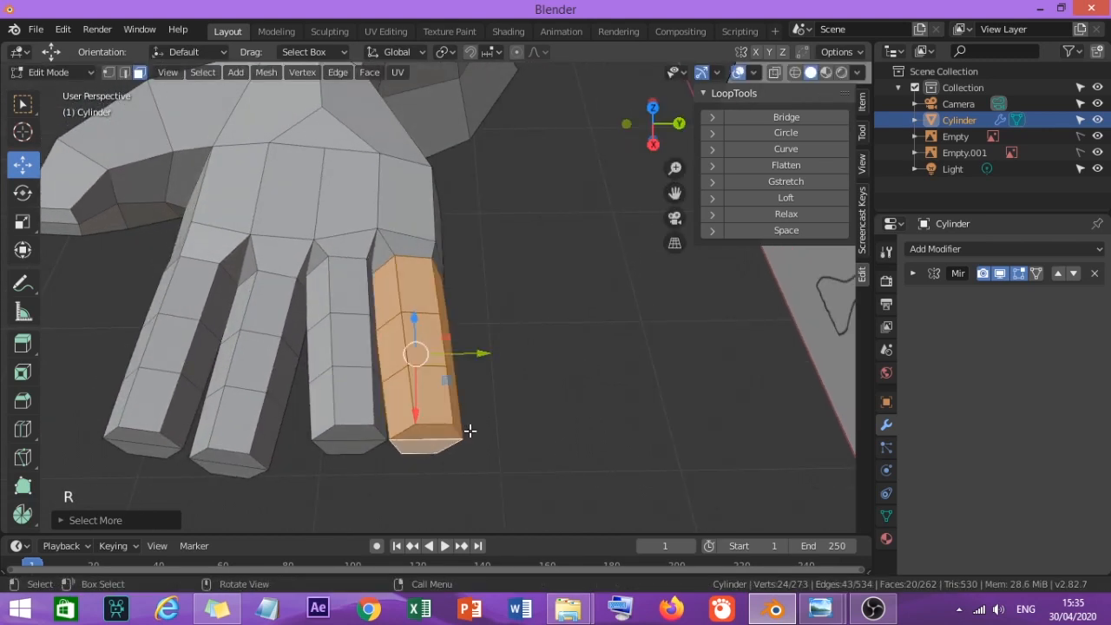
key("r")
left_click(479, 426)
key("s")
left_click(512, 434)
Move the little finger along the Y axis, away from the ring finger.
key("g")
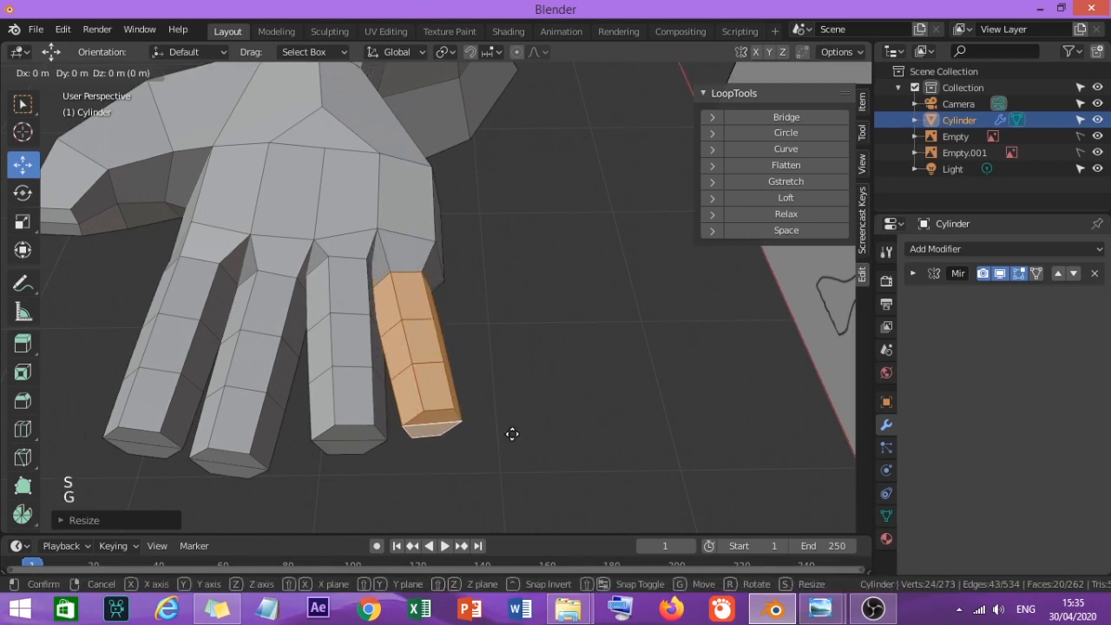
right_click(467, 410)
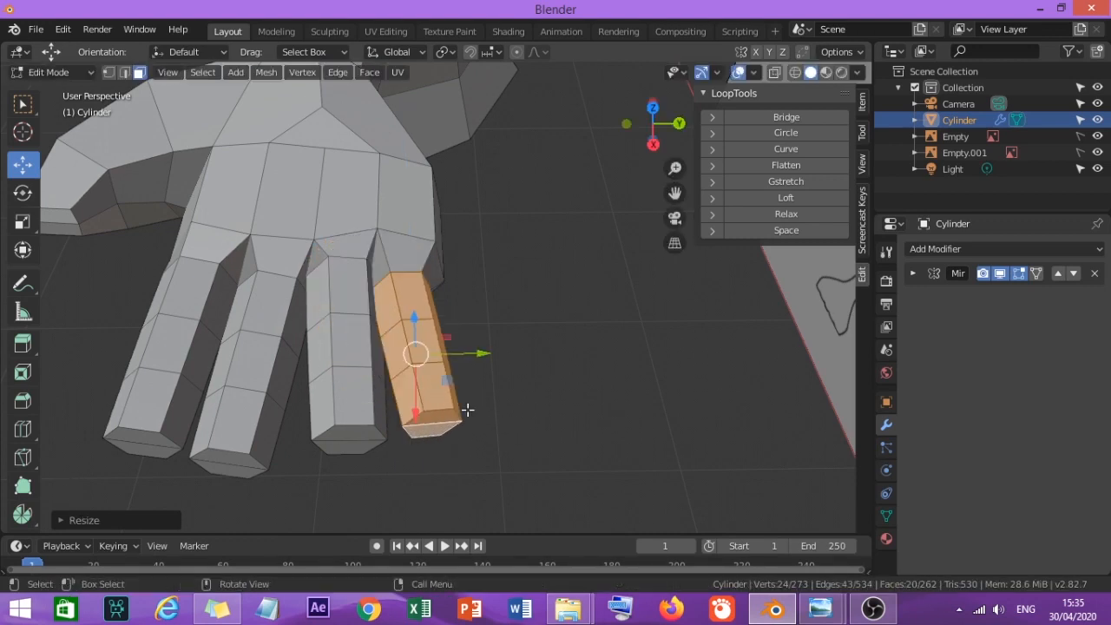
left_click_drag(476, 355, 498, 355)
Show the hand in top orthographic view, with vertex selection and X-ray enabled.
middle_click_drag(498, 355, 503, 414)
scroll(548, 383, "down", 2)
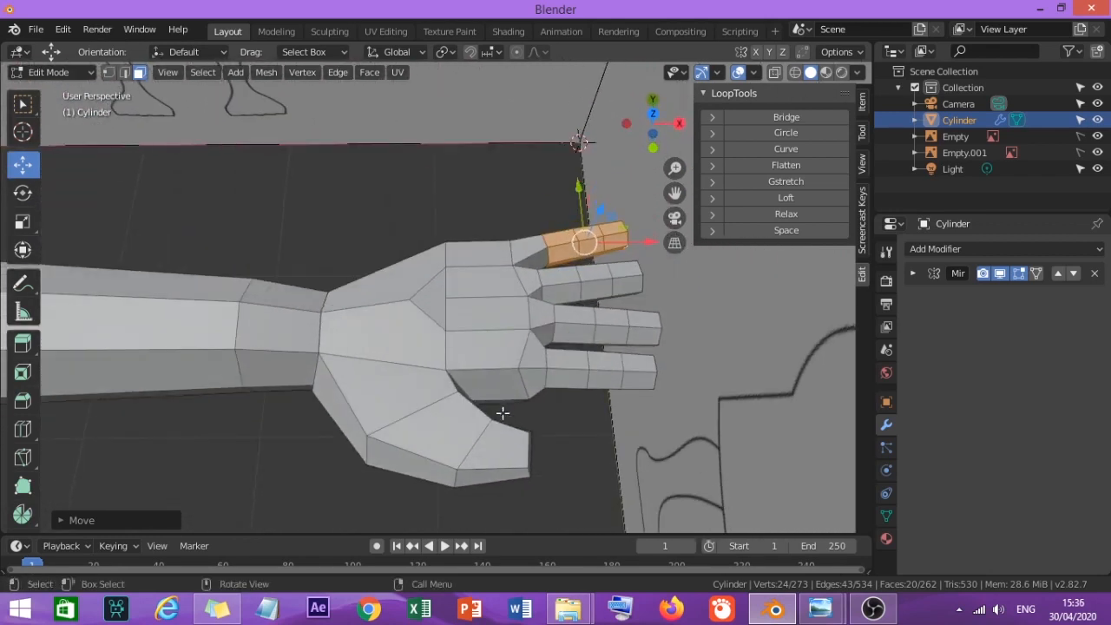
key("KP_1")
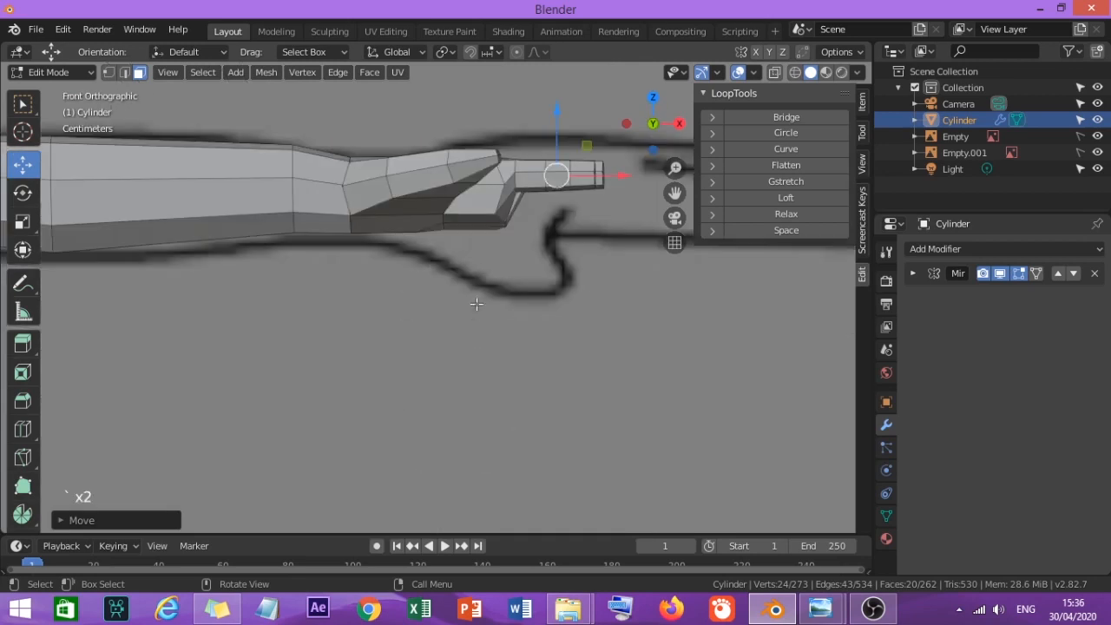
key("grave")
left_click(464, 227)
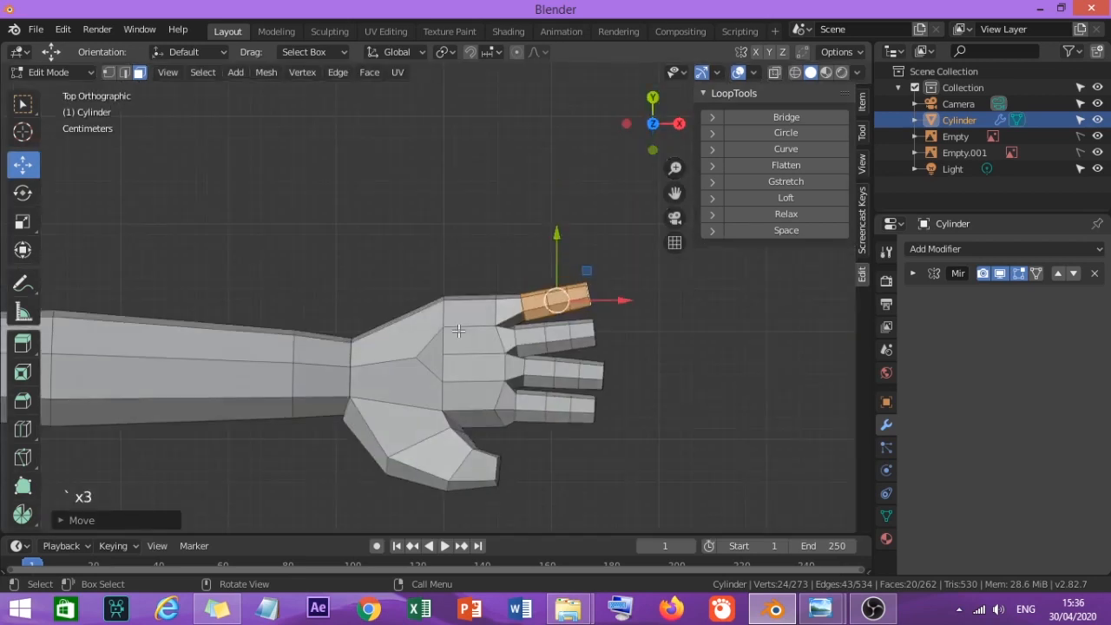
scroll(472, 374, "down", 10)
scroll(523, 398, "up", 3)
scroll(524, 398, "up", 6)
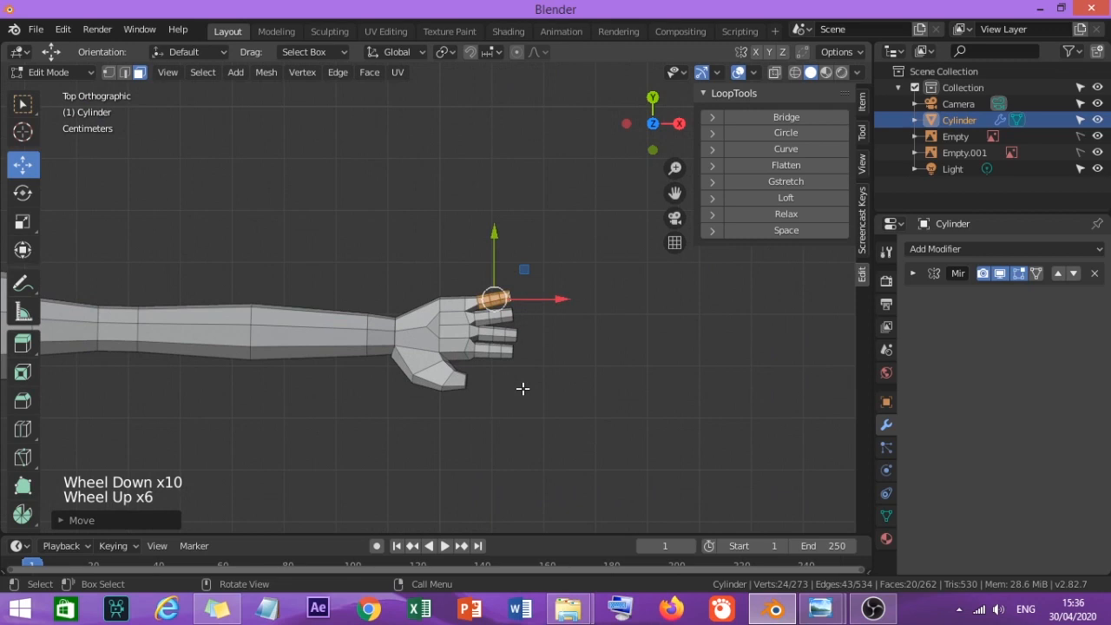
scroll(523, 389, "down", 1)
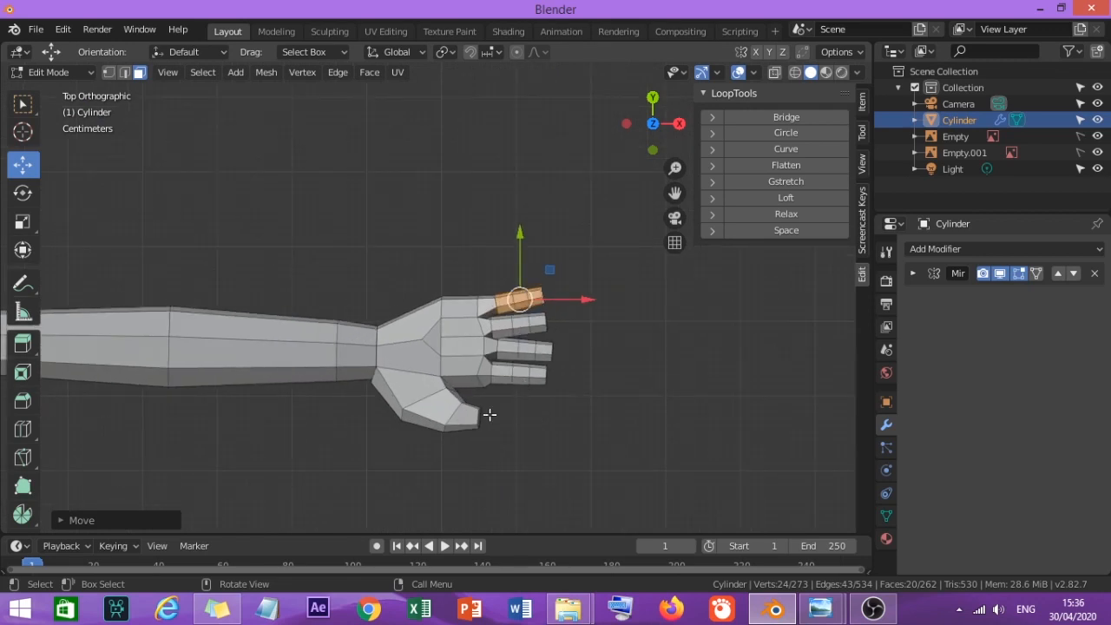
scroll(490, 415, "up", 2)
left_click(108, 73)
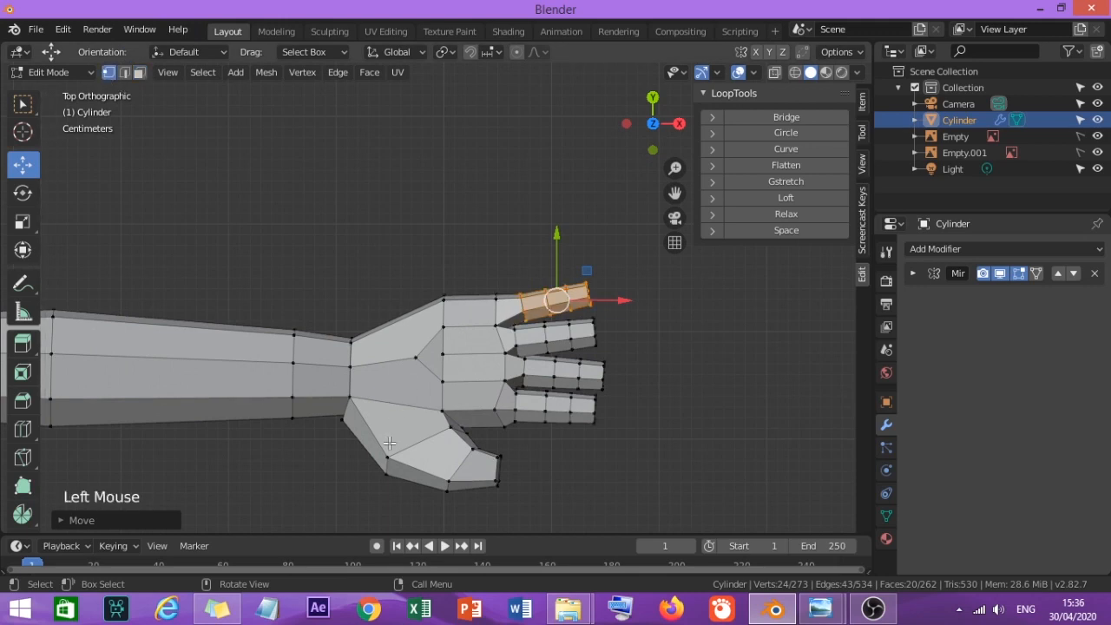
left_click(775, 73)
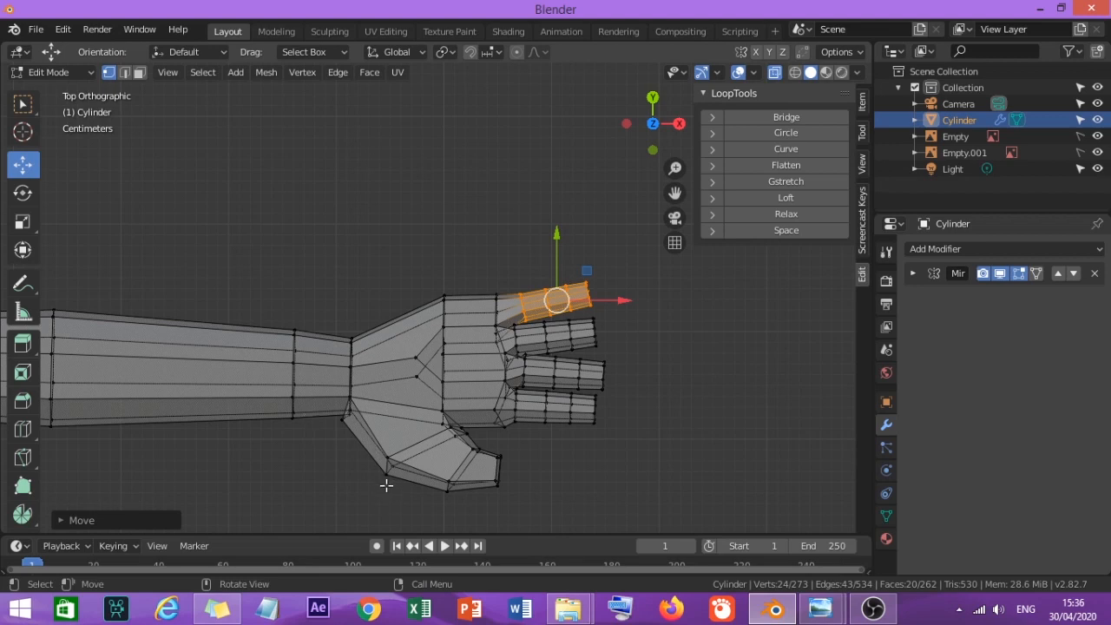
Clear the selection, box-select the outer vertices near the thumb's base and move them slightly inward to slim the thumb.
key("b")
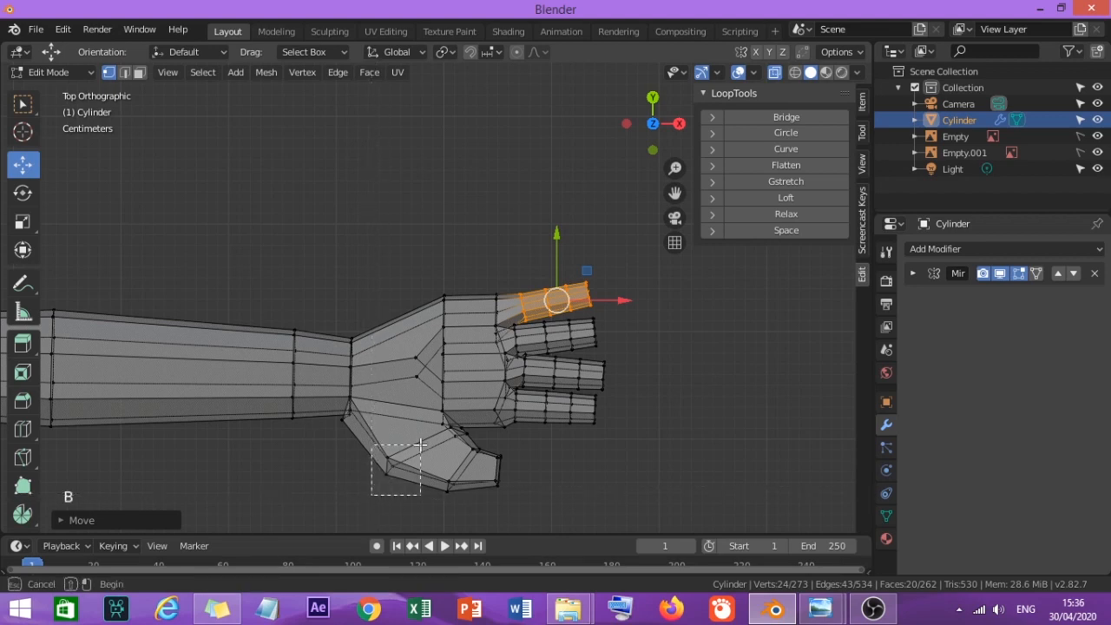
left_click_drag(421, 445, 422, 447)
key("a")
key("a")
key("a")
key("b")
left_click_drag(366, 498, 437, 426)
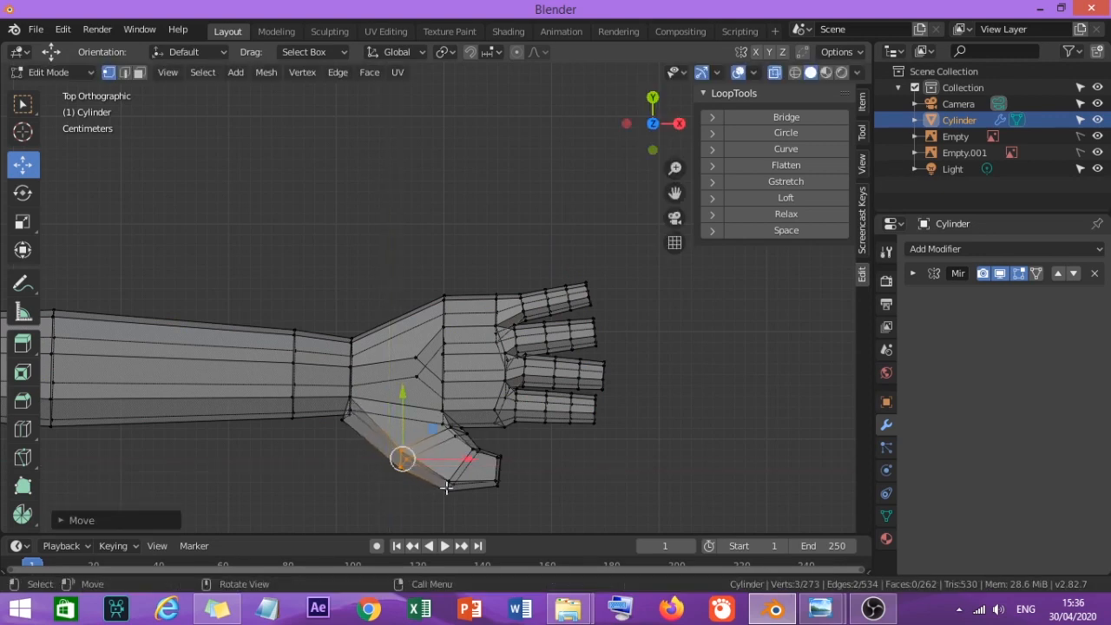
Clear the selection, box-select the outer vertices at the thumb's middle joint and move them slightly inward.
key("a")
key("a")
key("a")
key("b")
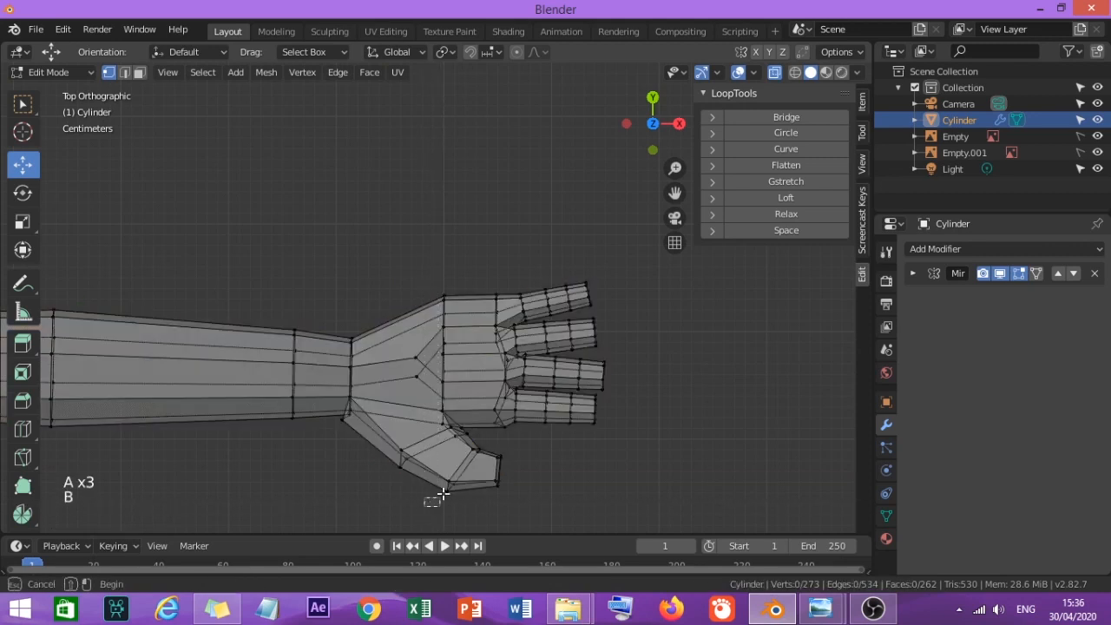
left_click_drag(478, 468, 485, 447)
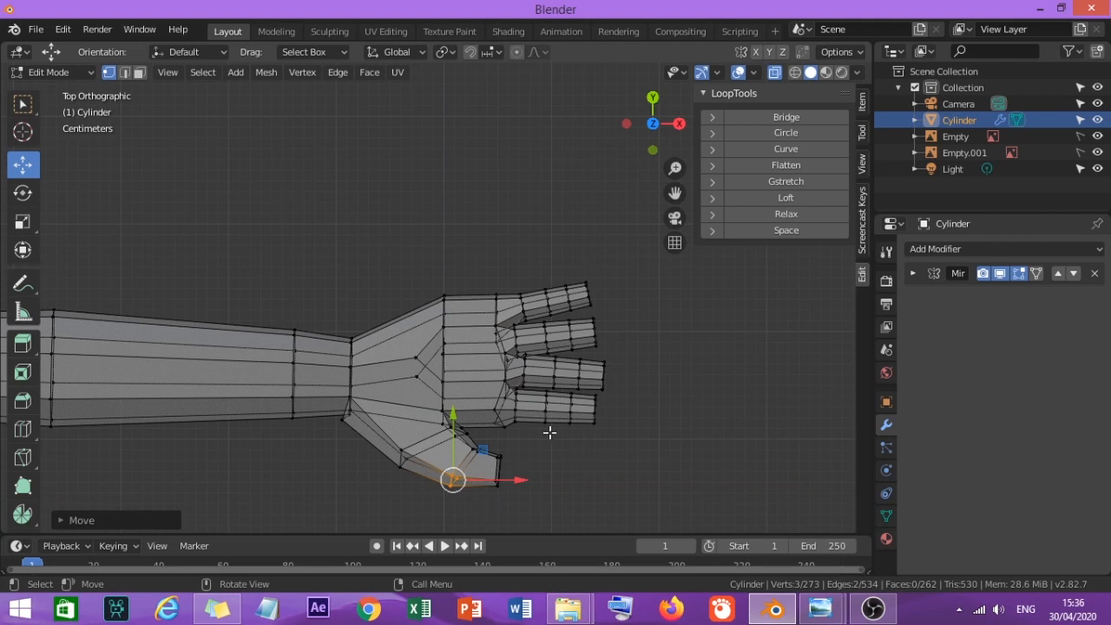
Clear the selection, box-select the vertices at the thumb's tip and move them slightly along the X and Y axes.
middle_click_drag(528, 400, 516, 438)
scroll(510, 456, "down", 1)
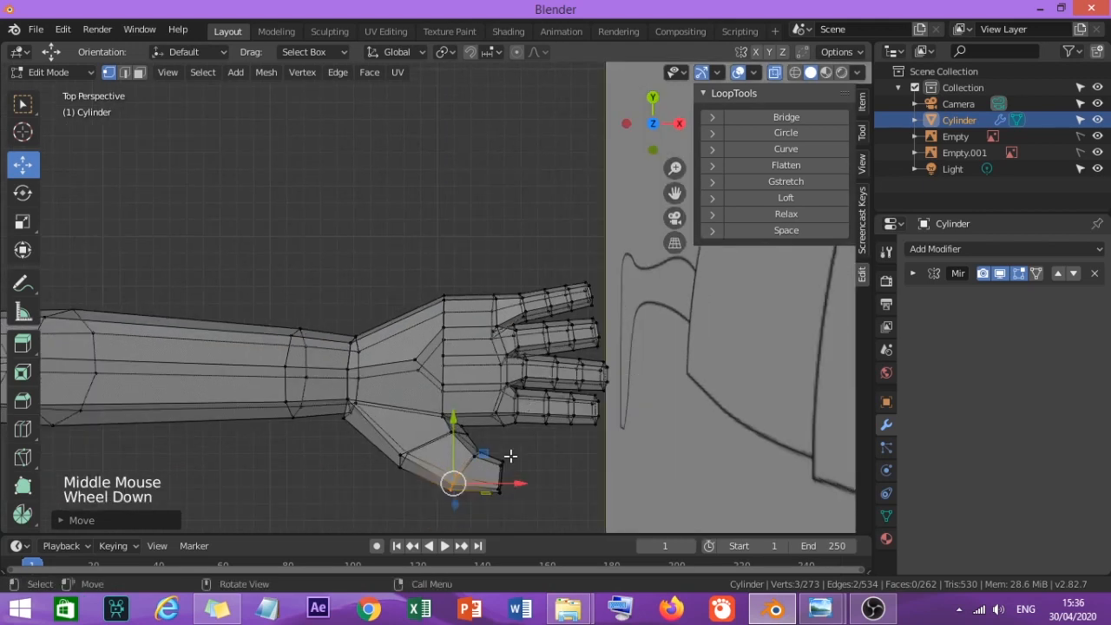
key("a")
key("a")
key("a")
key("b")
left_click_drag(518, 509, 492, 451)
mouse_move(542, 477)
left_mouse_down()
mouse_move(557, 477)
mouse_move(549, 465)
left_mouse_up()
left_click_drag(504, 419, 508, 412)
Rotate the thumb tip's vertices to slant the end, scale them down and move them slightly inward along the X axis.
key("r")
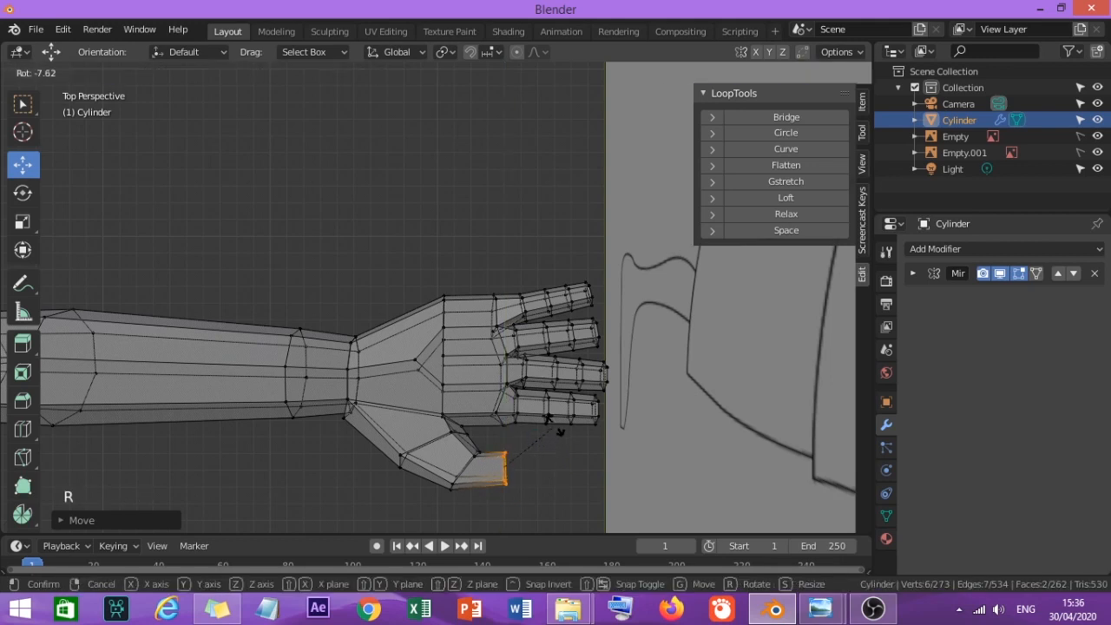
left_click(533, 418)
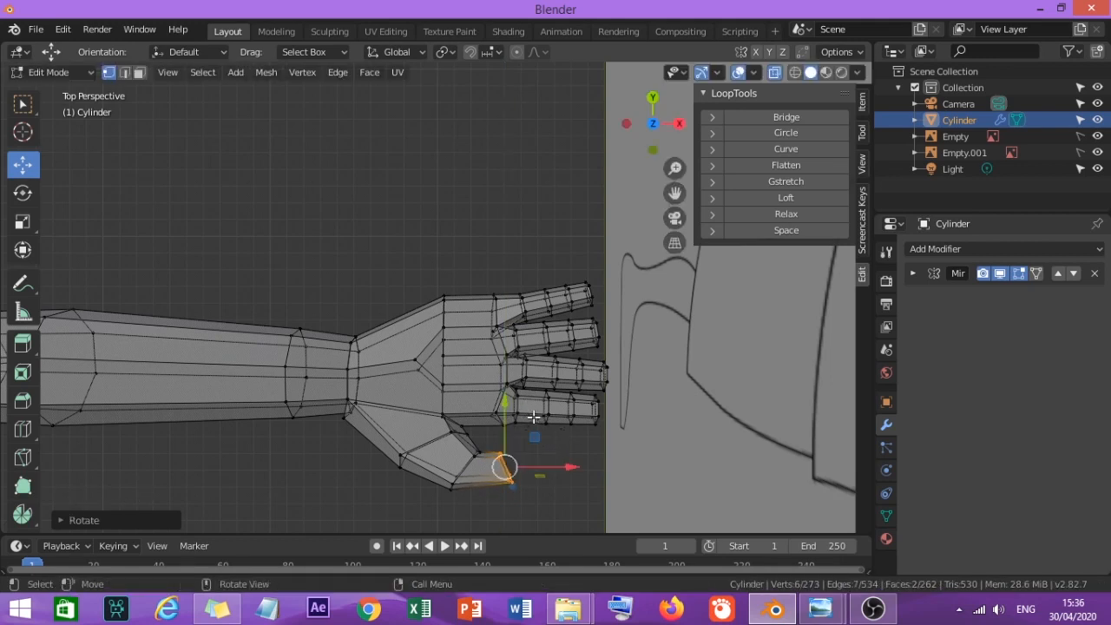
key("s")
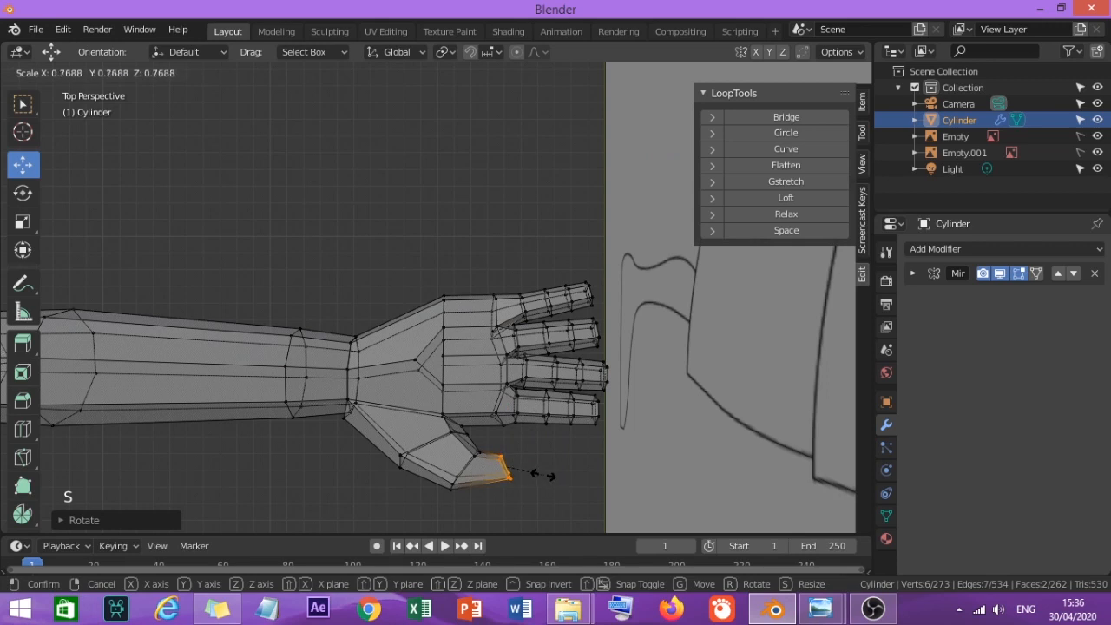
left_click(542, 474)
left_click_drag(555, 467, 542, 466)
Box-select the four fingers without the thumb, stretch them along the X axis and shift them away from the palm.
middle_click_drag(543, 467, 444, 466, "shift")
scroll(483, 373, "down", 1)
scroll(484, 374, "up", 1)
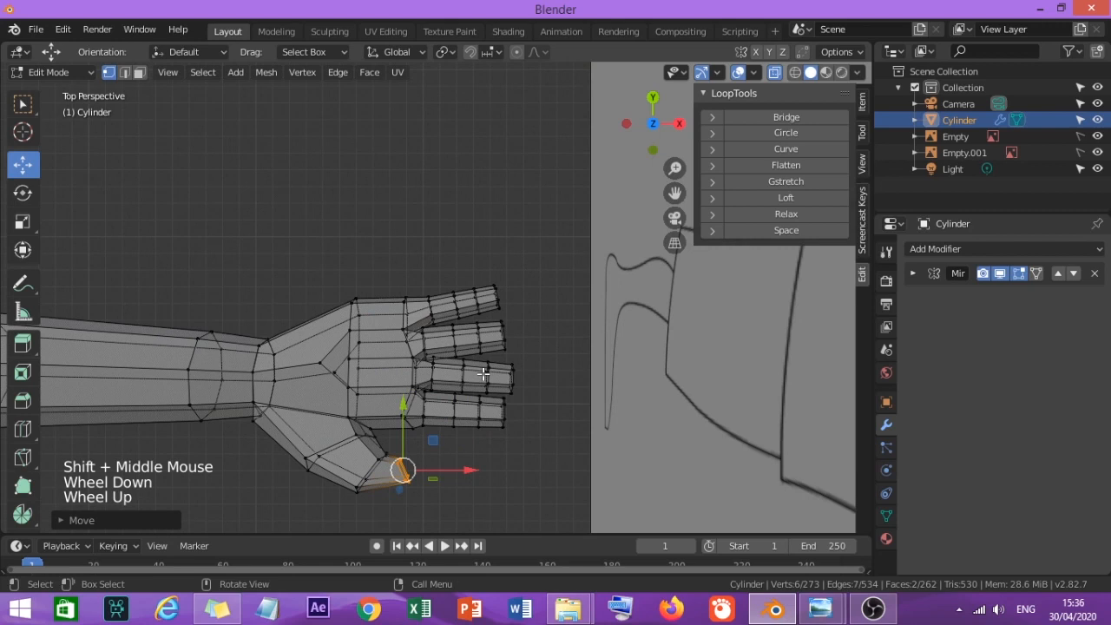
key("b")
left_click_drag(531, 258, 404, 437)
key("a")
key("a")
key("a")
key("b")
left_click_drag(530, 272, 397, 440)
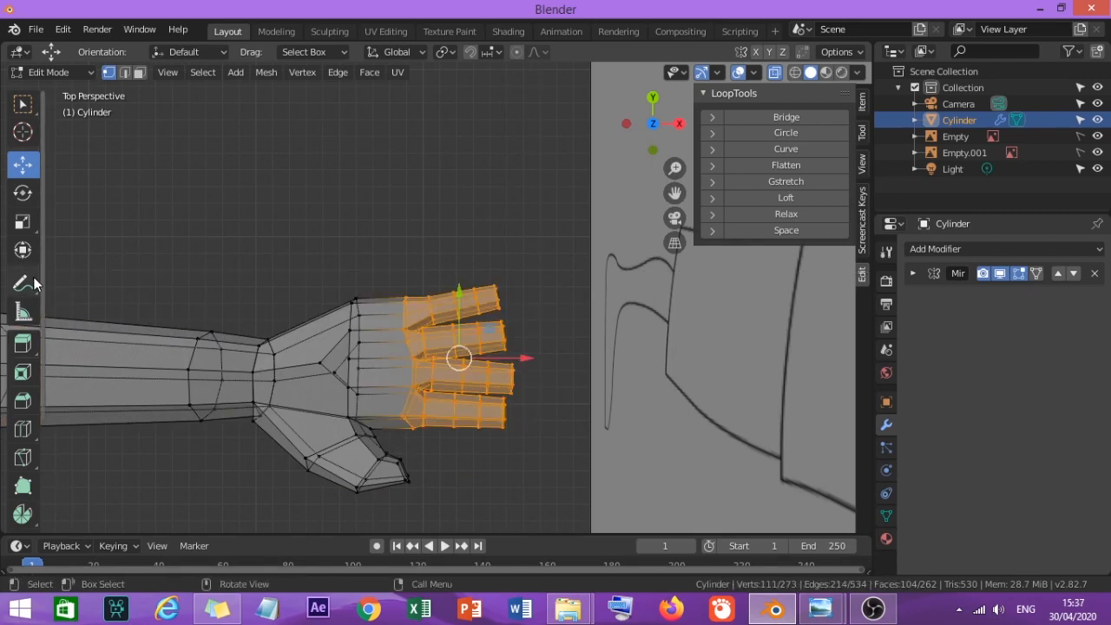
left_click(23, 223)
left_click_drag(523, 362, 547, 369)
left_click(23, 164)
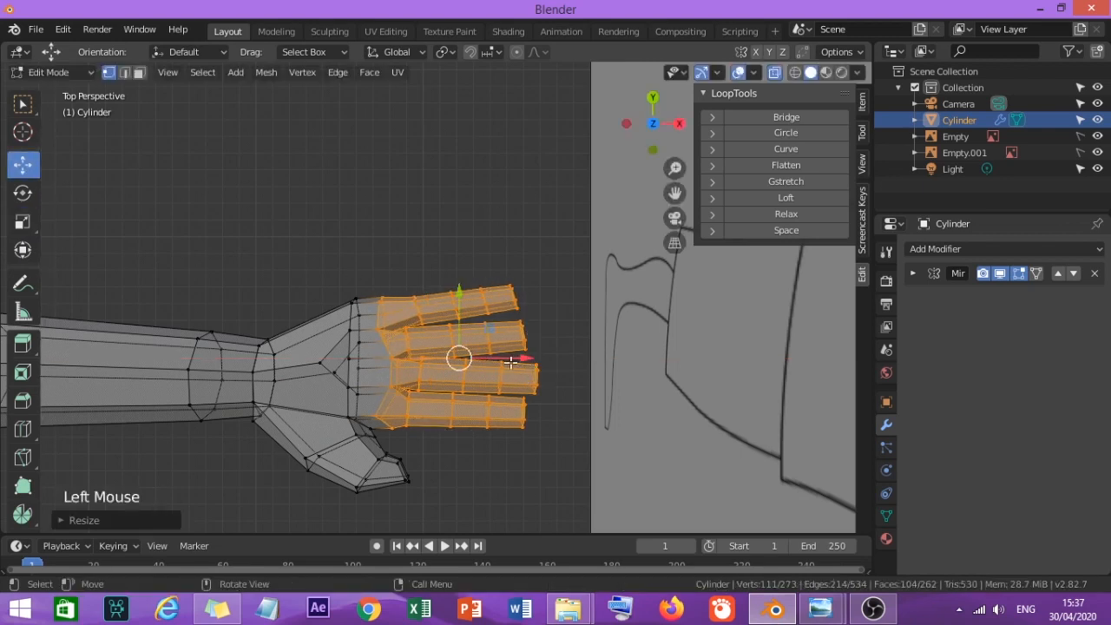
left_click_drag(509, 358, 531, 369)
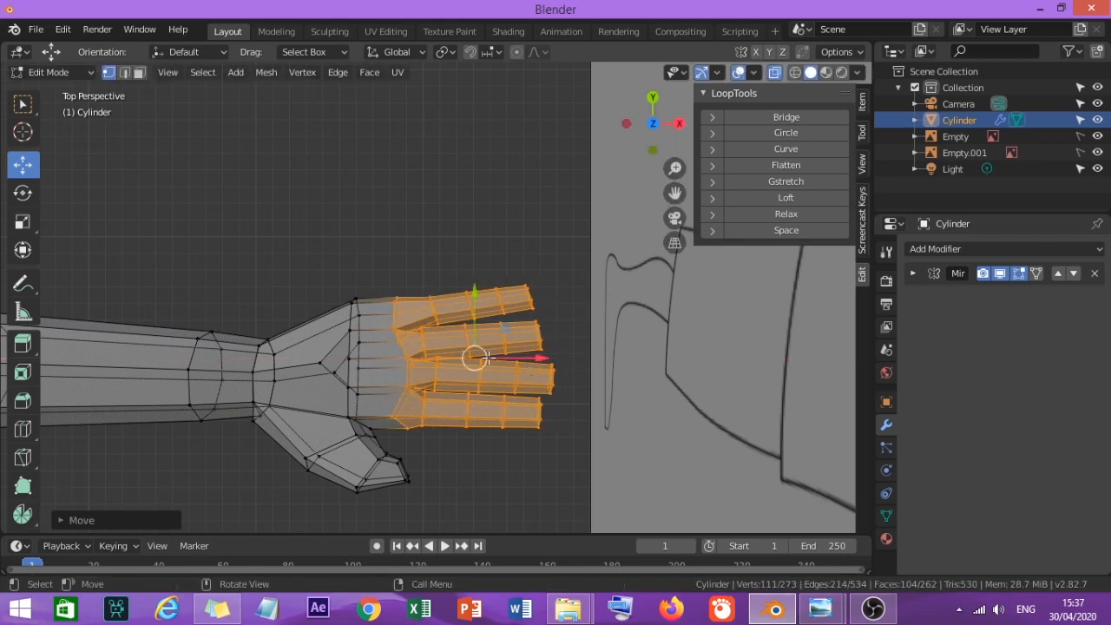
Clear the selection, box-select the wrist vertices on the little finger's side and move them outward along the Y axis.
scroll(299, 327, "down", 1)
scroll(299, 328, "up", 2)
scroll(189, 341, "up", 1)
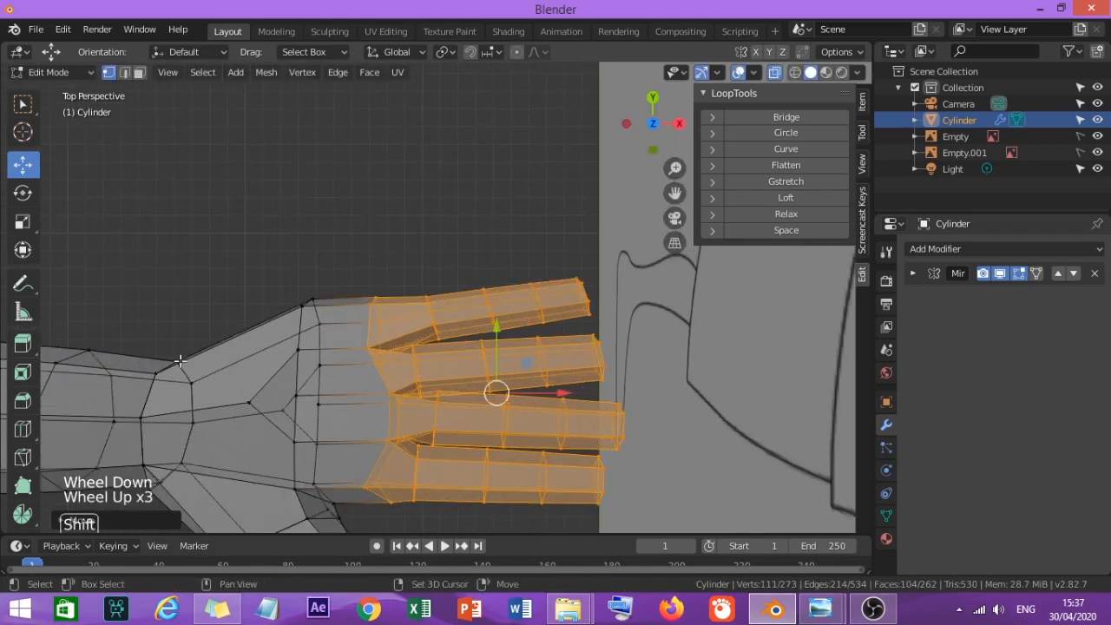
middle_click_drag(178, 354, 300, 345, "shift")
key("a")
key("a")
key("a")
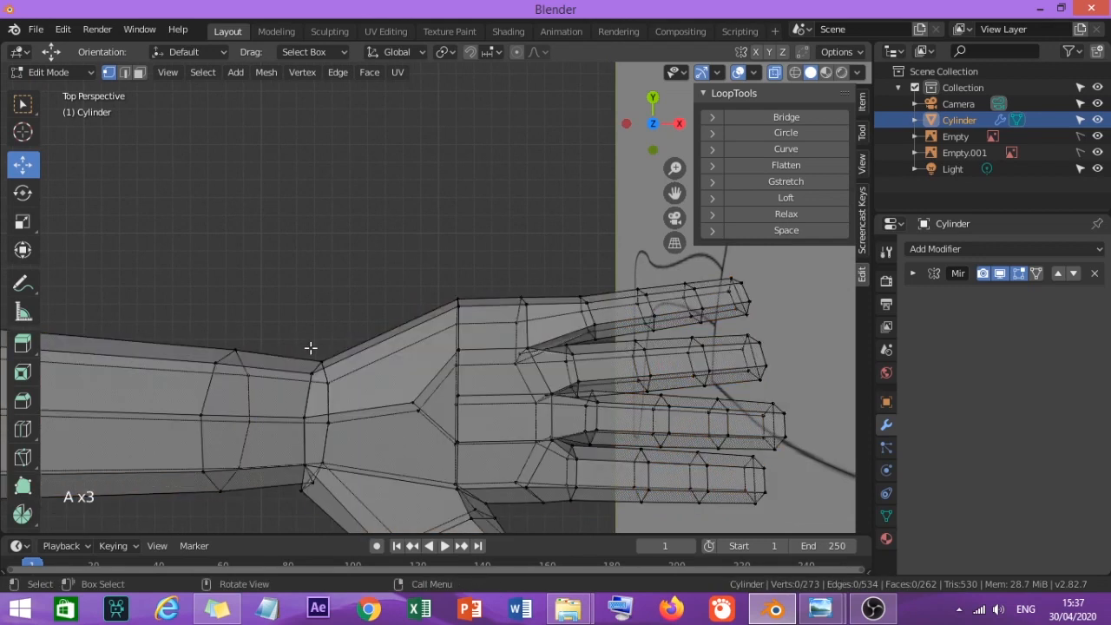
key("b")
left_click_drag(293, 342, 359, 386)
left_click_drag(322, 324, 325, 292)
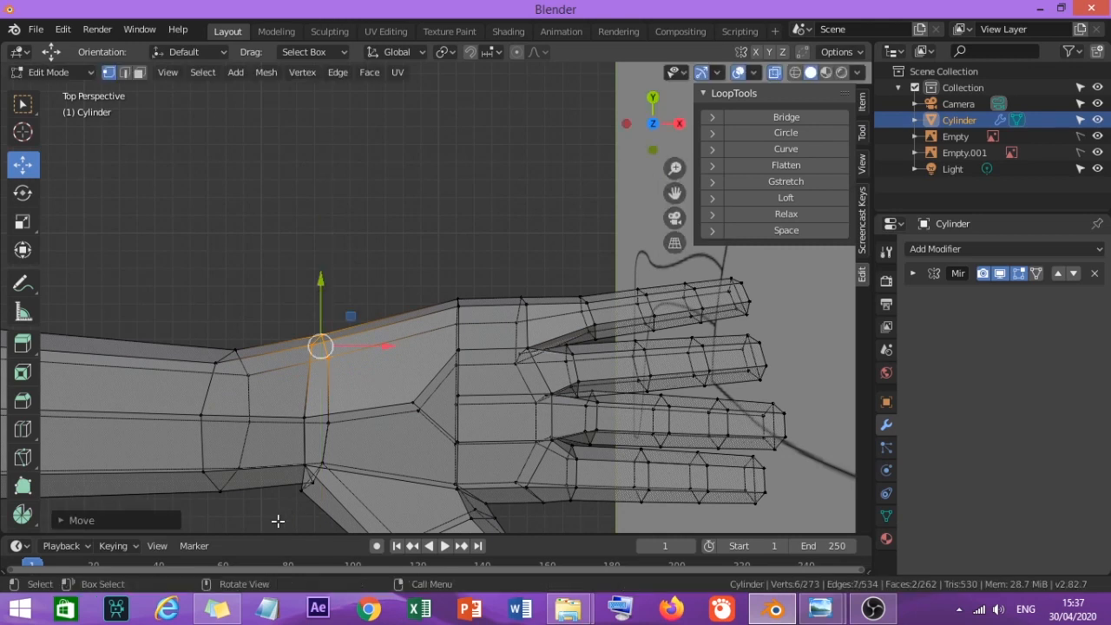
Reposition the wrist vertices at the thumb's base, moving them outward and slightly toward the forearm to widen the wrist.
left_click(312, 484)
mouse_move(313, 479)
left_mouse_down()
mouse_move(316, 455)
mouse_move(303, 461)
left_mouse_up()
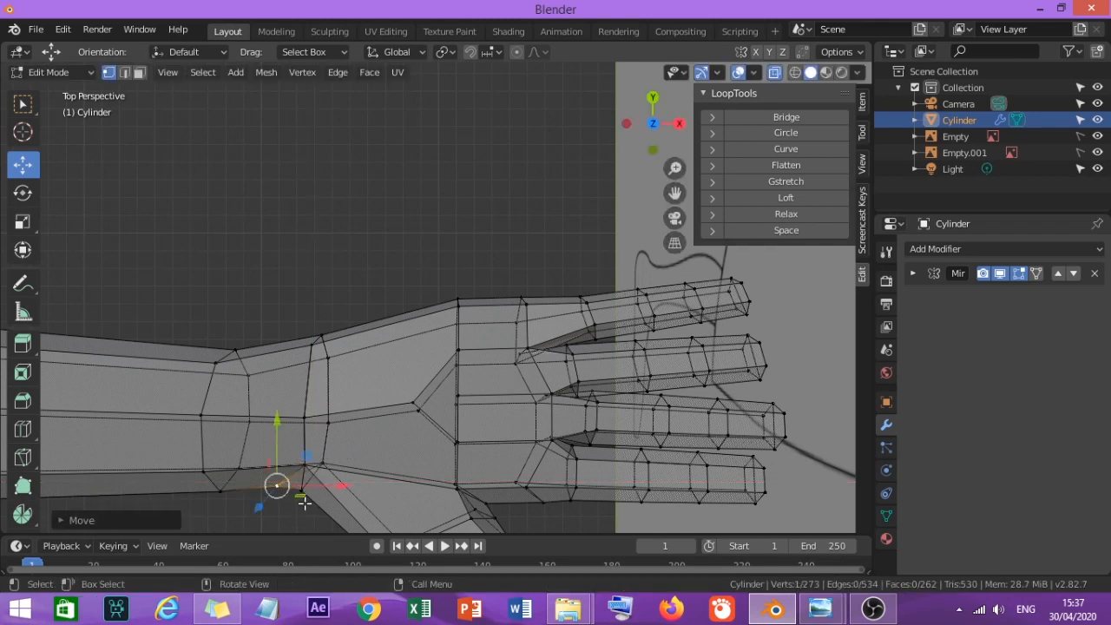
key("ctrl+z")
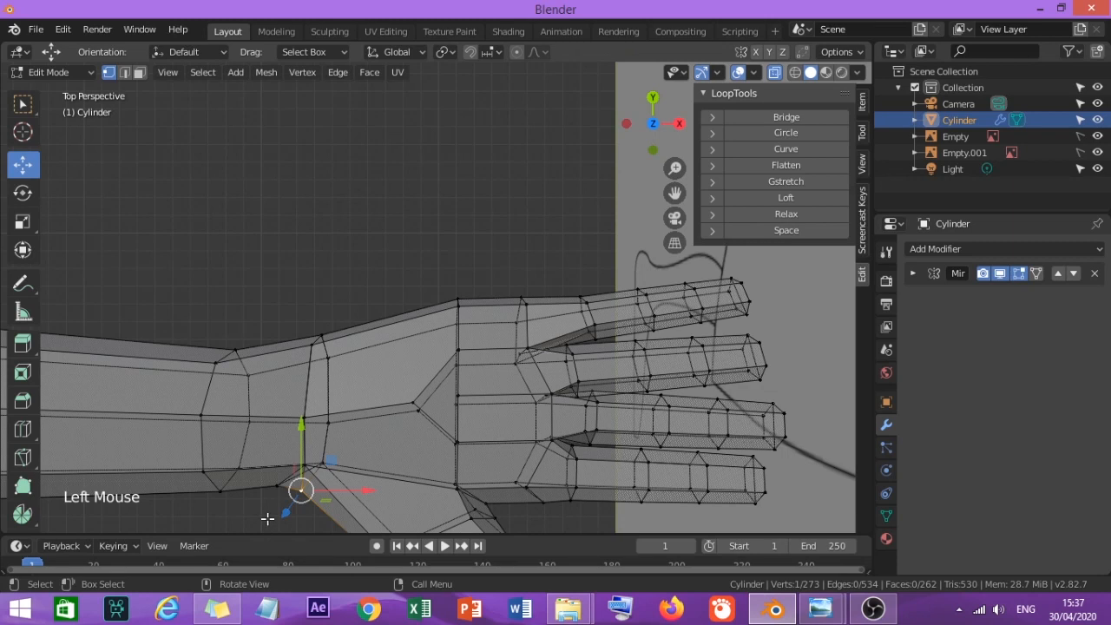
left_click(275, 518)
key("b")
left_click_drag(260, 518, 323, 487)
left_click_drag(343, 442, 329, 461)
scroll(349, 453, "down", 2)
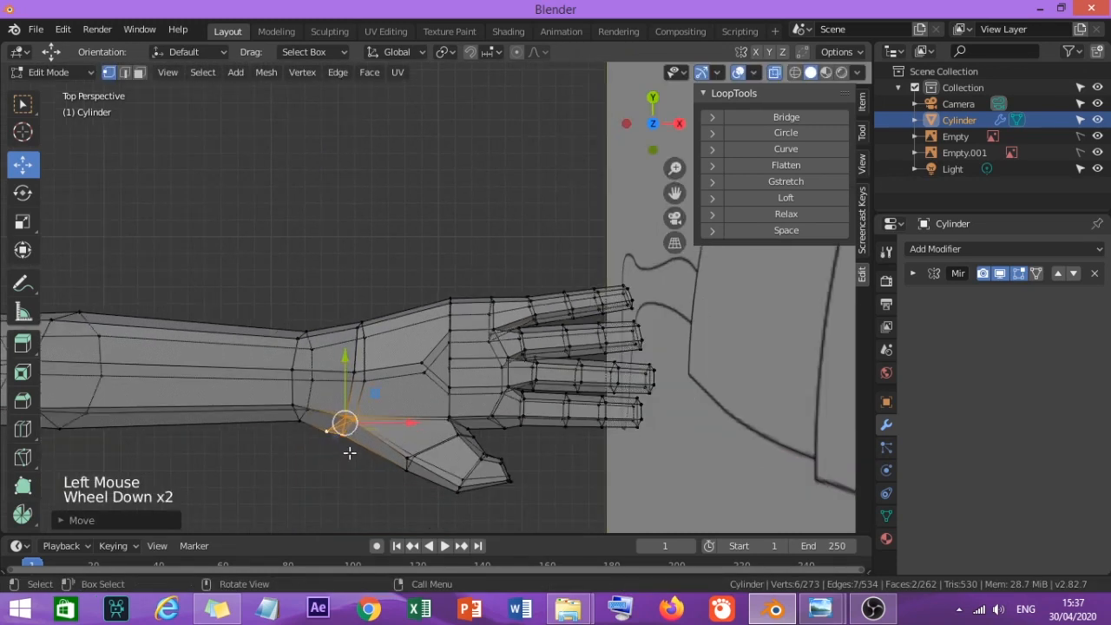
Turn off X-ray, select a single vertex on the torso's side below the armpit and move it slightly along the X axis.
scroll(458, 463, "down", 2)
scroll(457, 463, "up", 2)
scroll(458, 461, "down", 1)
middle_click_drag(486, 415, 454, 333)
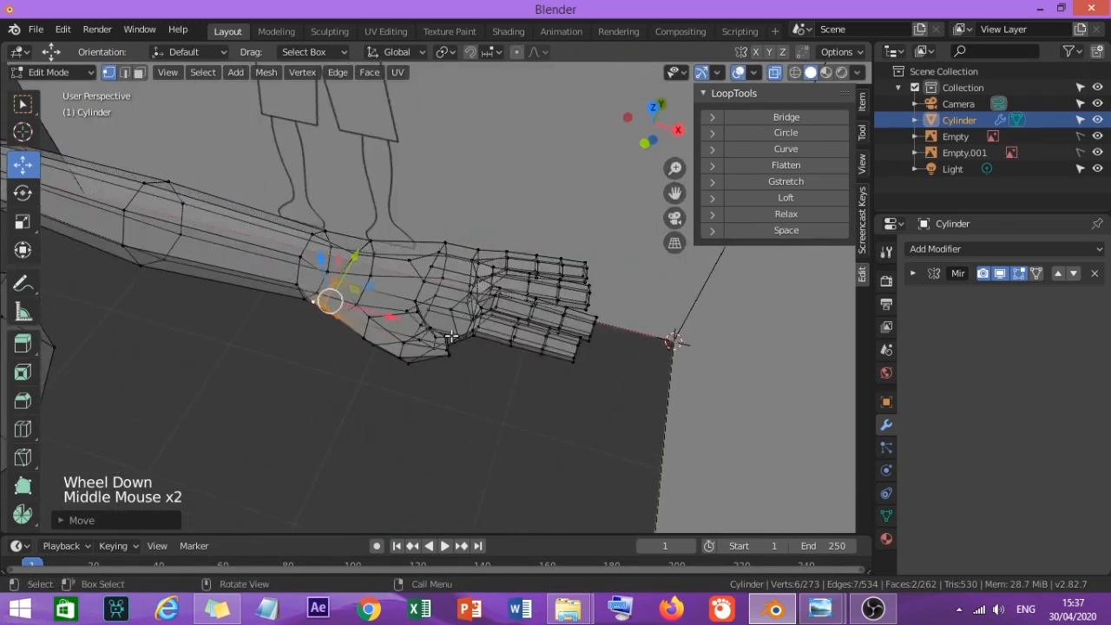
scroll(454, 332, "down", 4)
middle_click_drag(509, 229, 454, 204)
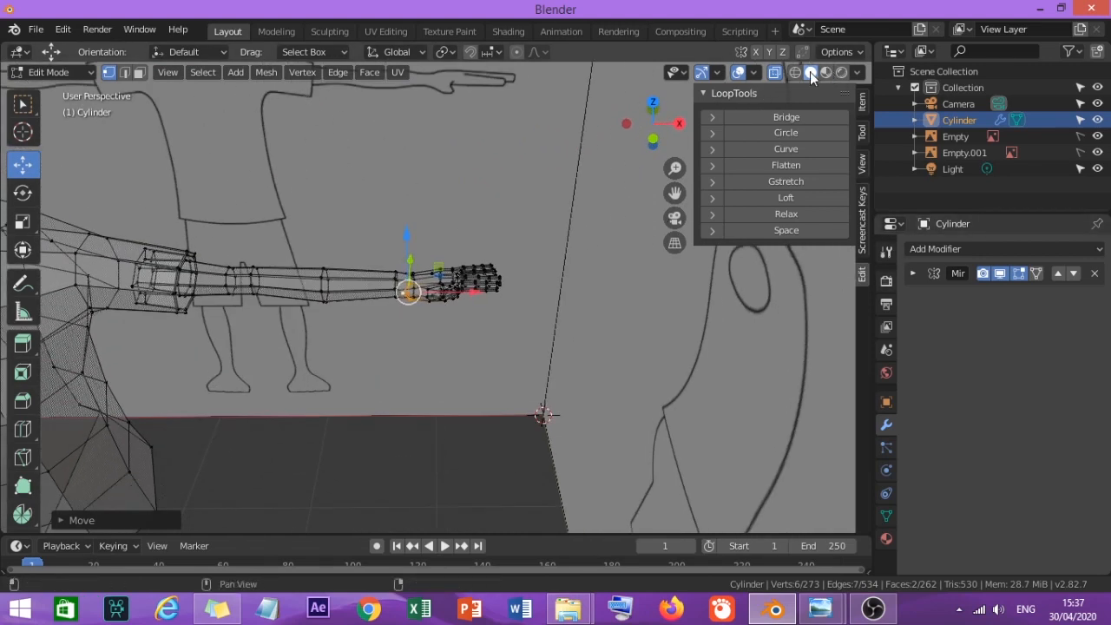
left_click(778, 73)
middle_click_drag(408, 382, 348, 418)
left_click(352, 413)
scroll(359, 402, "down", 2)
middle_click_drag(310, 379, 191, 354)
left_click(149, 335)
left_click_drag(207, 344, 195, 344)
Select the torso vertex directly under the sleeve and move it slightly inward along the X axis.
scroll(199, 339, "down", 2)
scroll(220, 348, "up", 1)
middle_click_drag(208, 339, 363, 301, "shift")
scroll(375, 271, "up", 1)
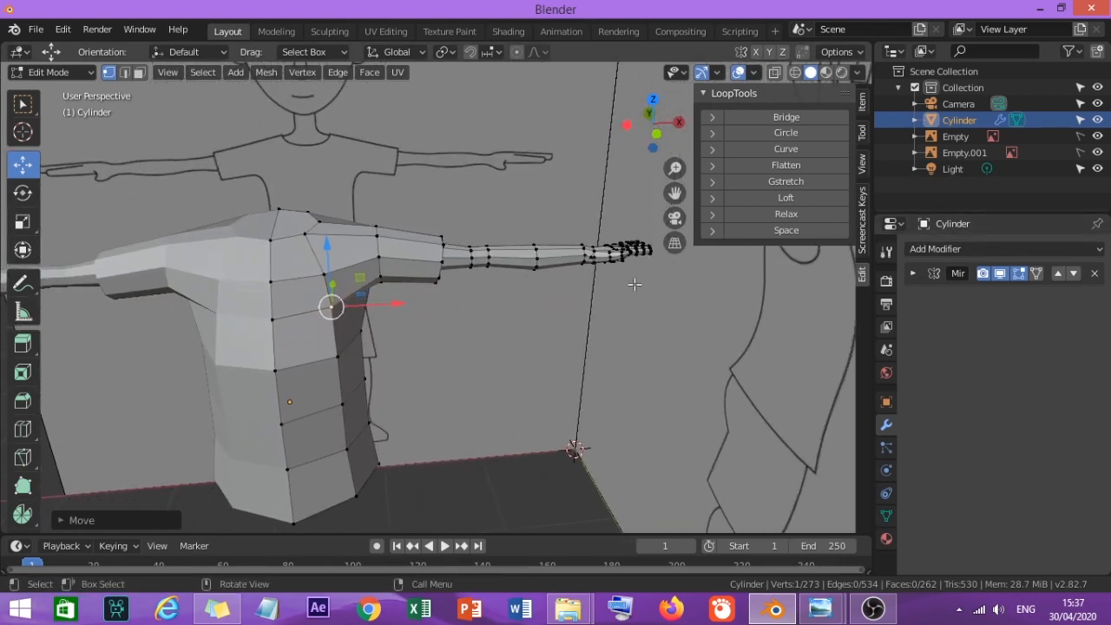
middle_click_drag(532, 297, 364, 272)
scroll(512, 395, "up", 1)
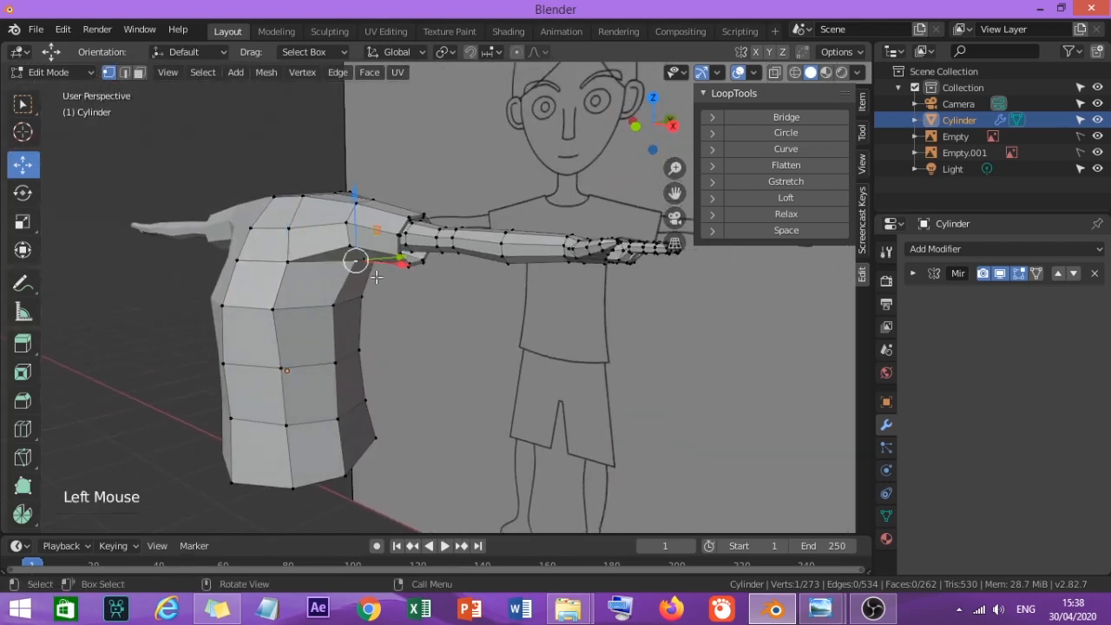
scroll(398, 255, "up", 1)
left_click_drag(392, 259, 374, 258)
middle_click_drag(345, 285, 380, 301)
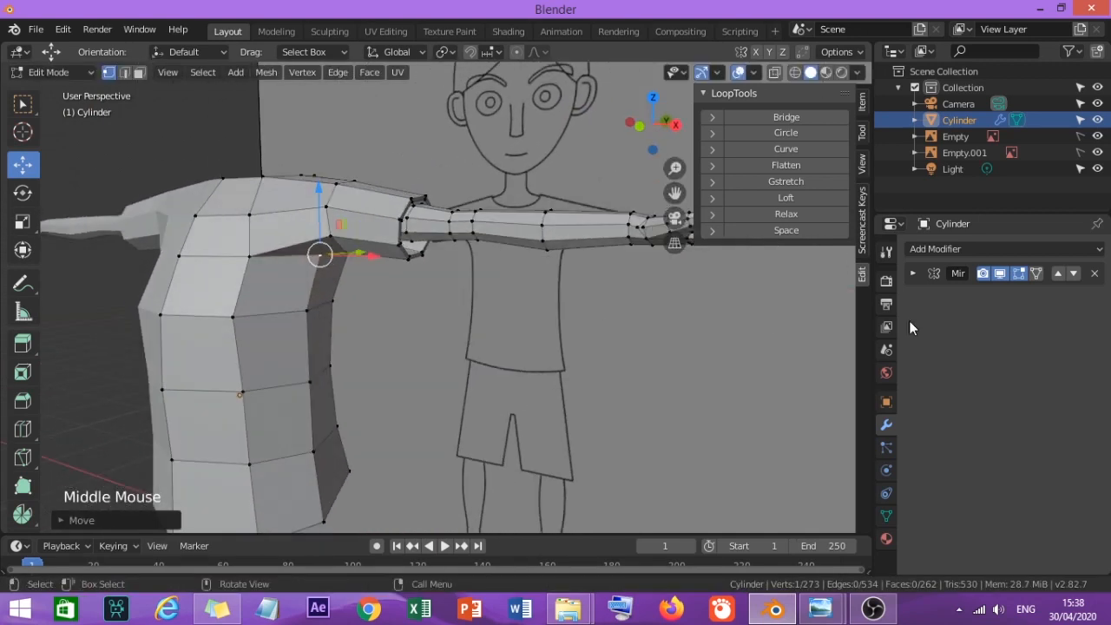
Switch to Object Mode and add a Subdivision Surface modifier to the body mesh.
left_click(1035, 248)
left_click(142, 111)
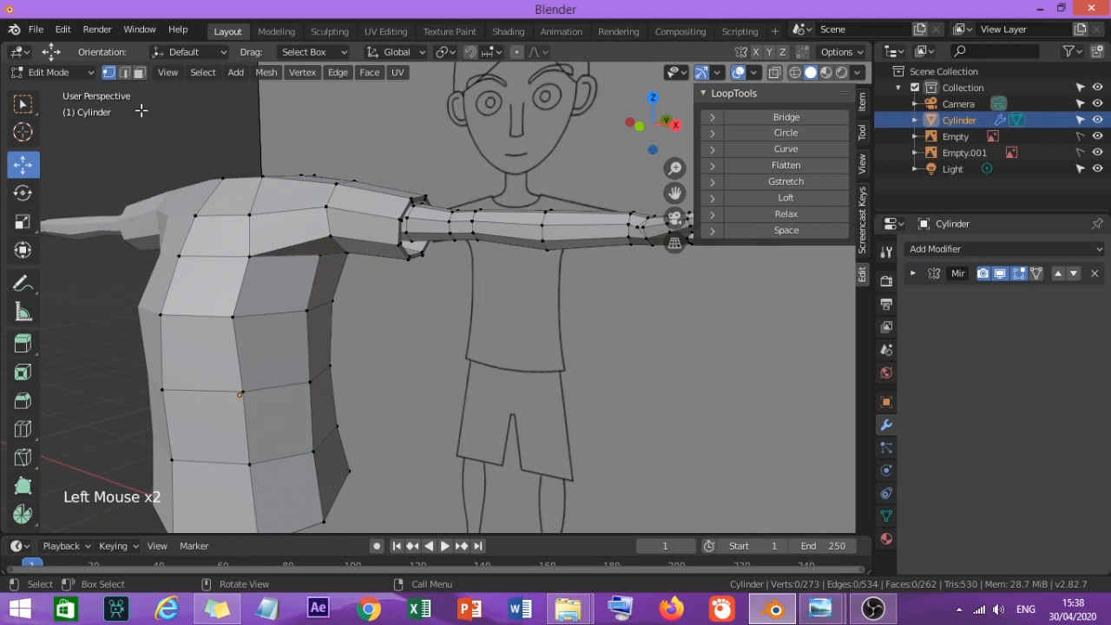
left_click(71, 77)
left_click(71, 92)
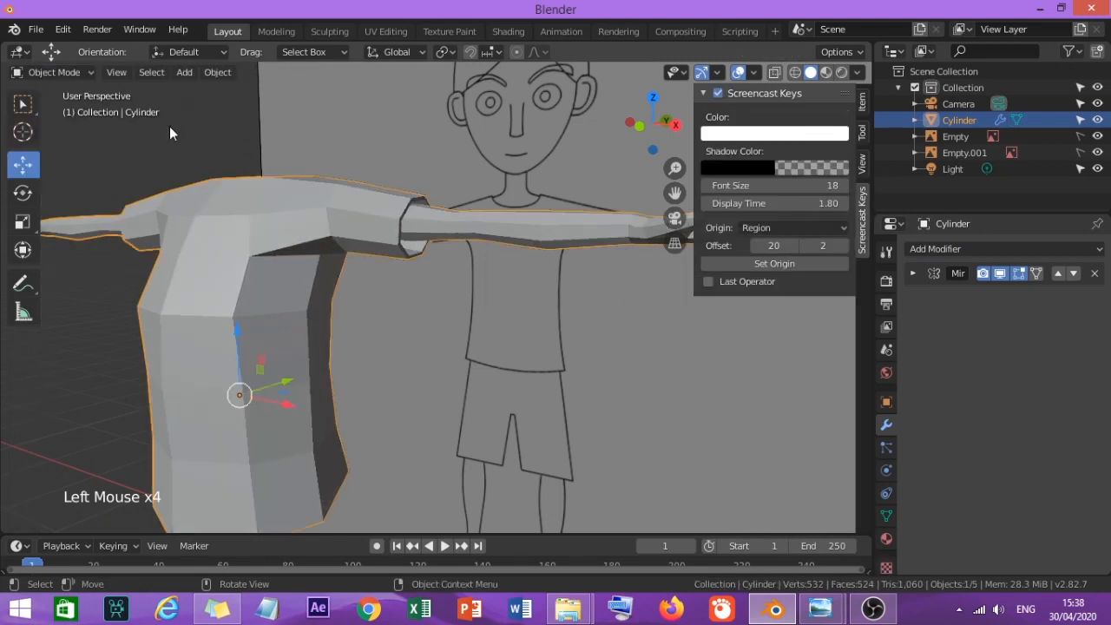
left_click(1029, 248)
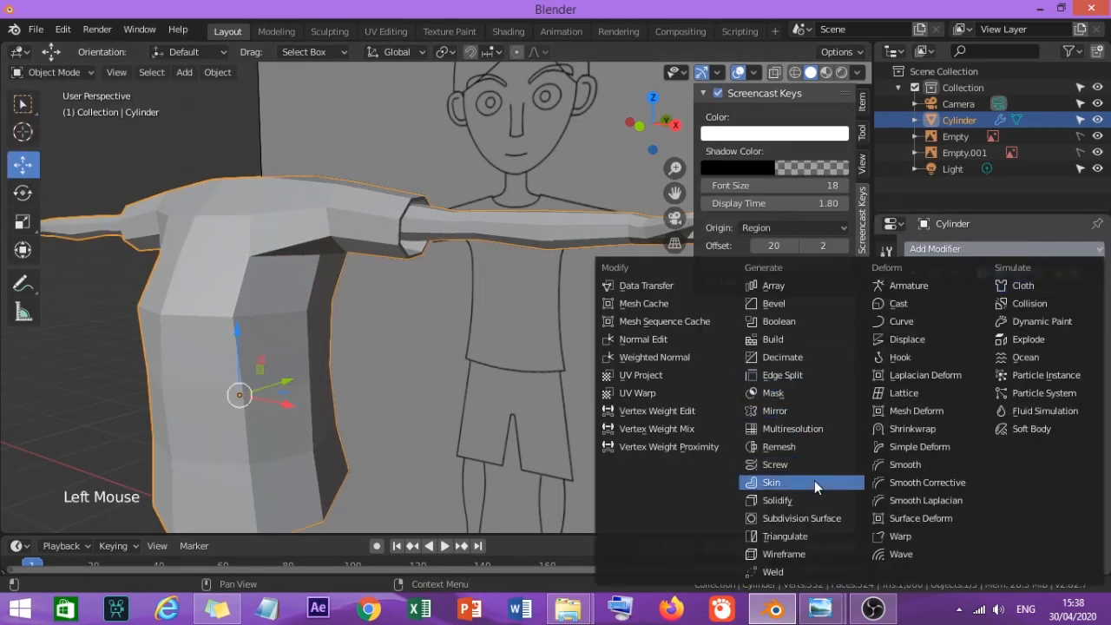
left_click(813, 518)
middle_click_drag(642, 455, 477, 404)
scroll(477, 403, "down", 3)
middle_click_drag(557, 342, 477, 360)
middle_click_drag(398, 389, 463, 296, "shift")
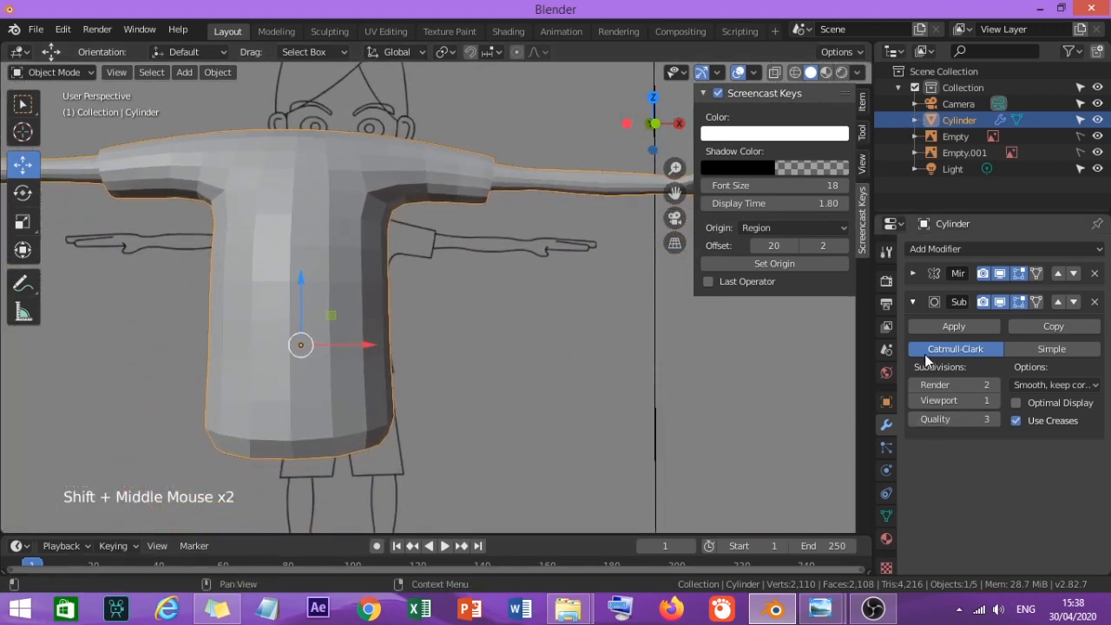
Return to Edit Mode and add a loop cut around the lower torso, sliding it close to the shirt's bottom edge.
left_click(52, 73)
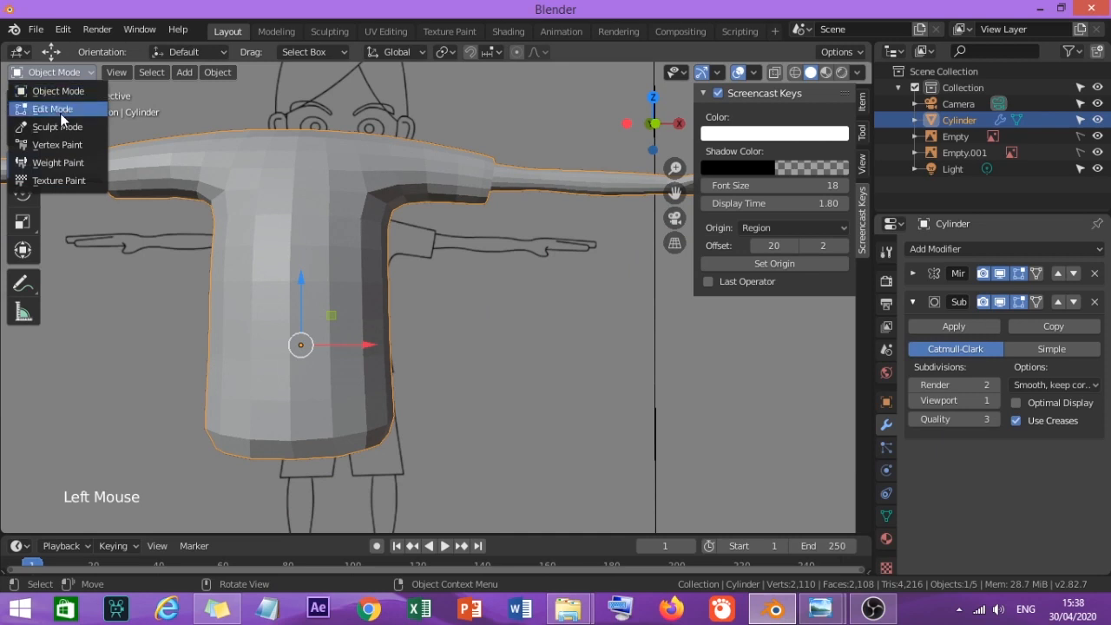
left_click(60, 113)
key("ctrl+r")
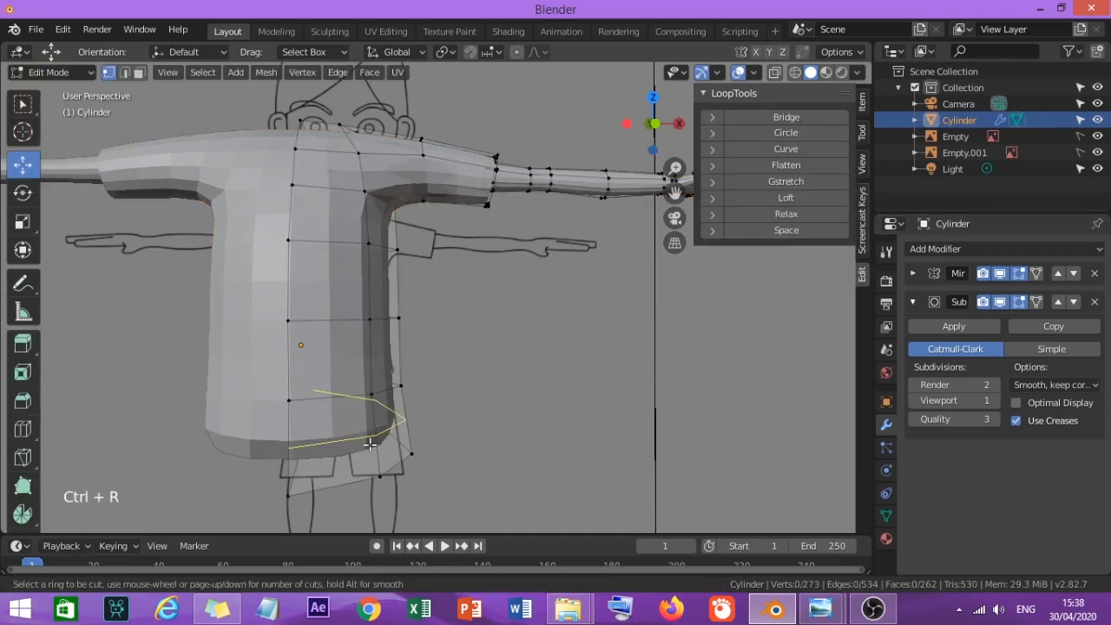
left_click_drag(370, 446, 367, 486)
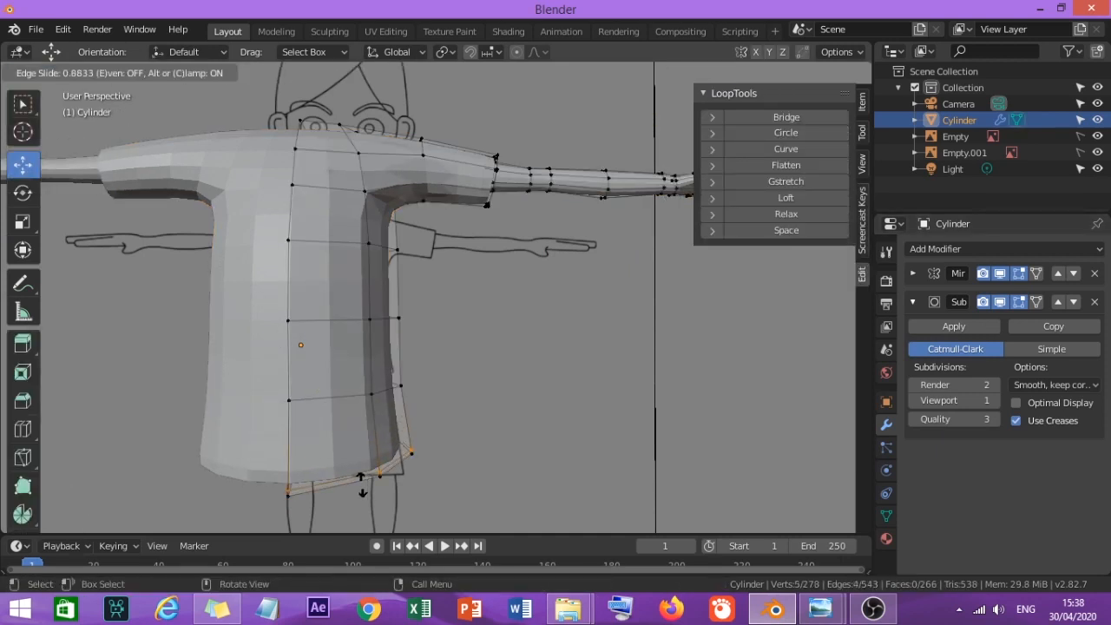
left_click(362, 484)
Add a loop cut around the sleeve and slide it close to the sleeve's open end.
middle_click_drag(397, 462, 442, 207)
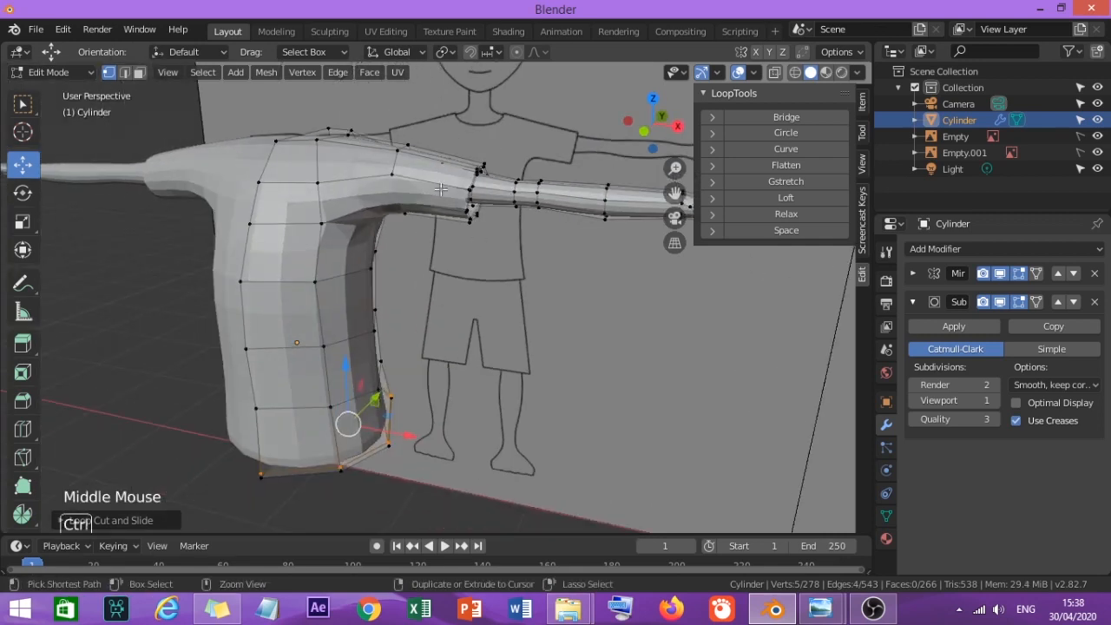
key("ctrl+r")
left_click_drag(443, 200, 460, 198)
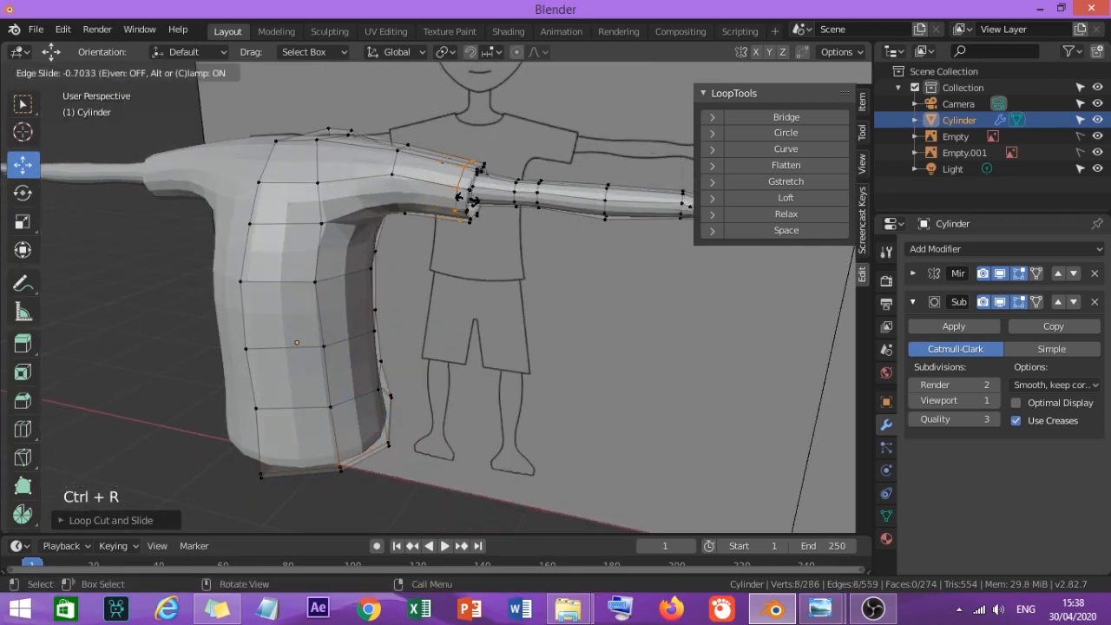
left_click(475, 200)
middle_click_drag(475, 199, 463, 230)
scroll(419, 215, "up", 2)
scroll(425, 243, "down", 1)
scroll(424, 243, "up", 1)
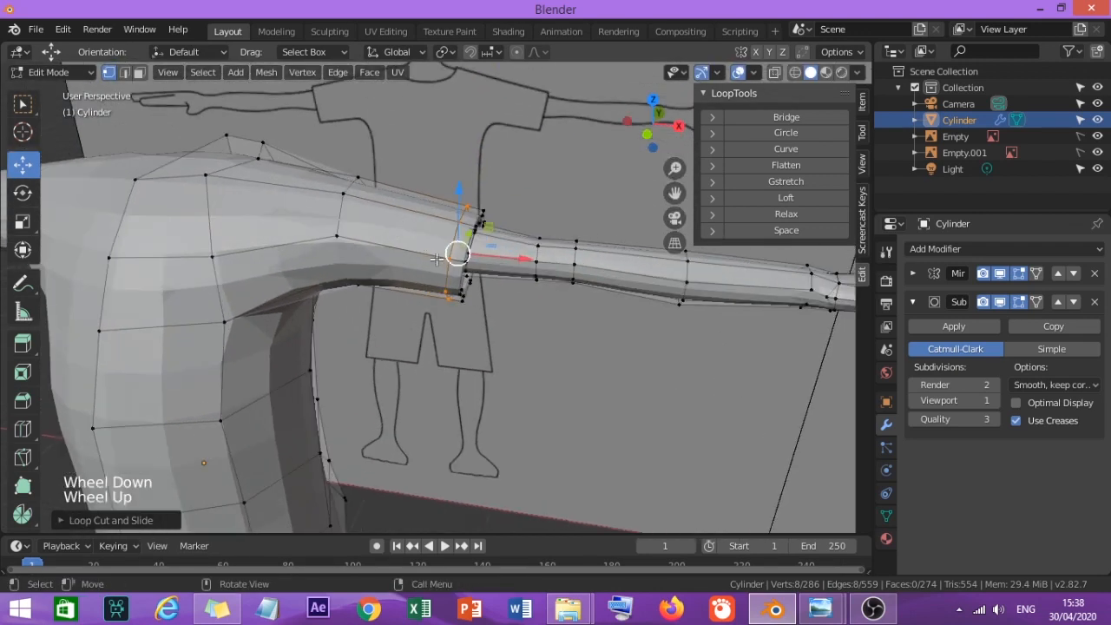
scroll(436, 258, "down", 3)
scroll(423, 320, "down", 1)
scroll(423, 320, "up", 1)
middle_click_drag(387, 395, 429, 338)
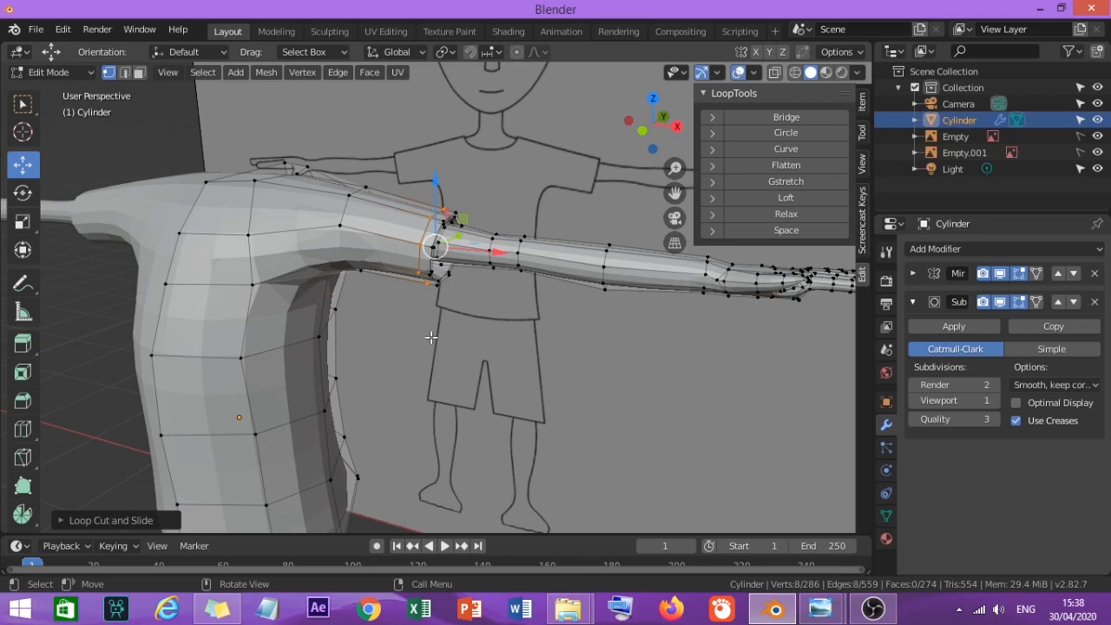
scroll(432, 337, "down", 1)
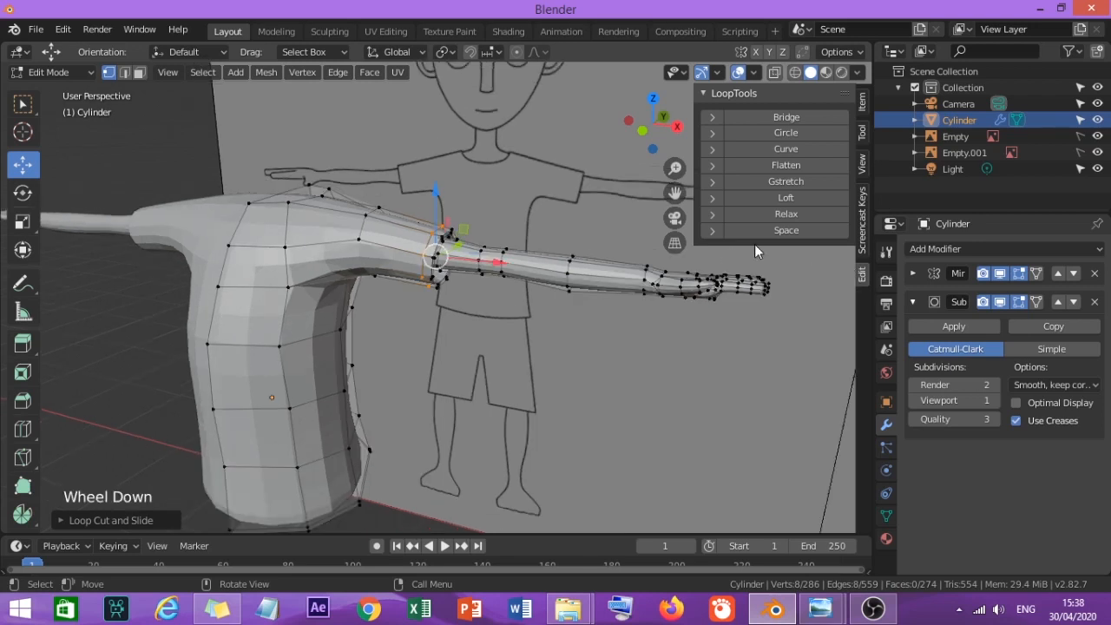
Switch to Object Mode, hide the viewport sidebar and examine the smoothed body, sleeves and arms.
left_click(48, 72)
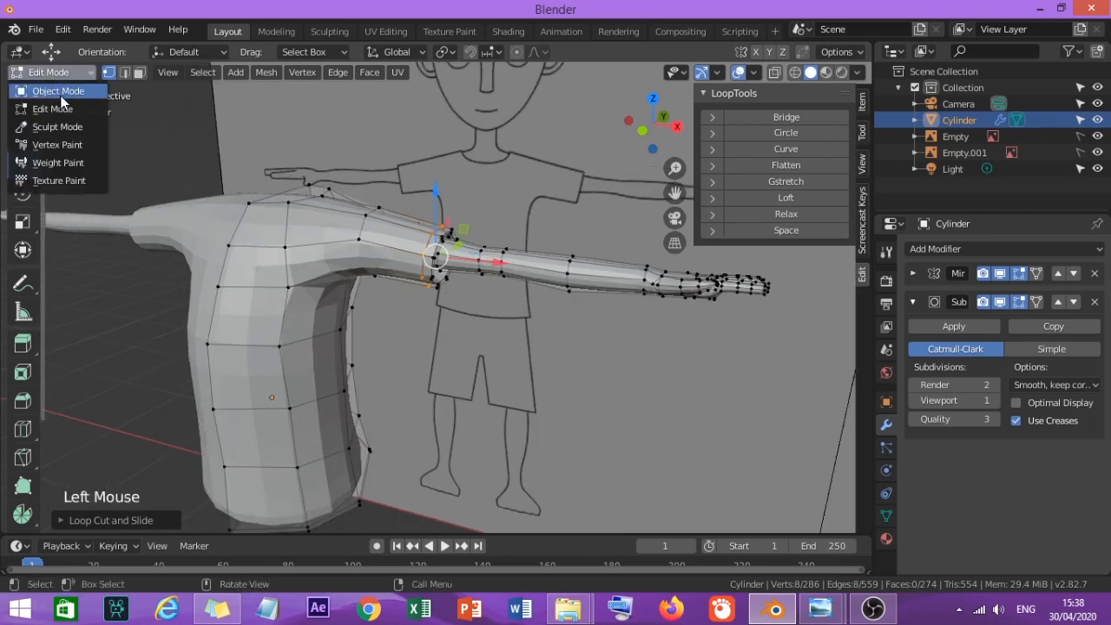
left_click(61, 90)
middle_click_drag(318, 291, 464, 296, "shift")
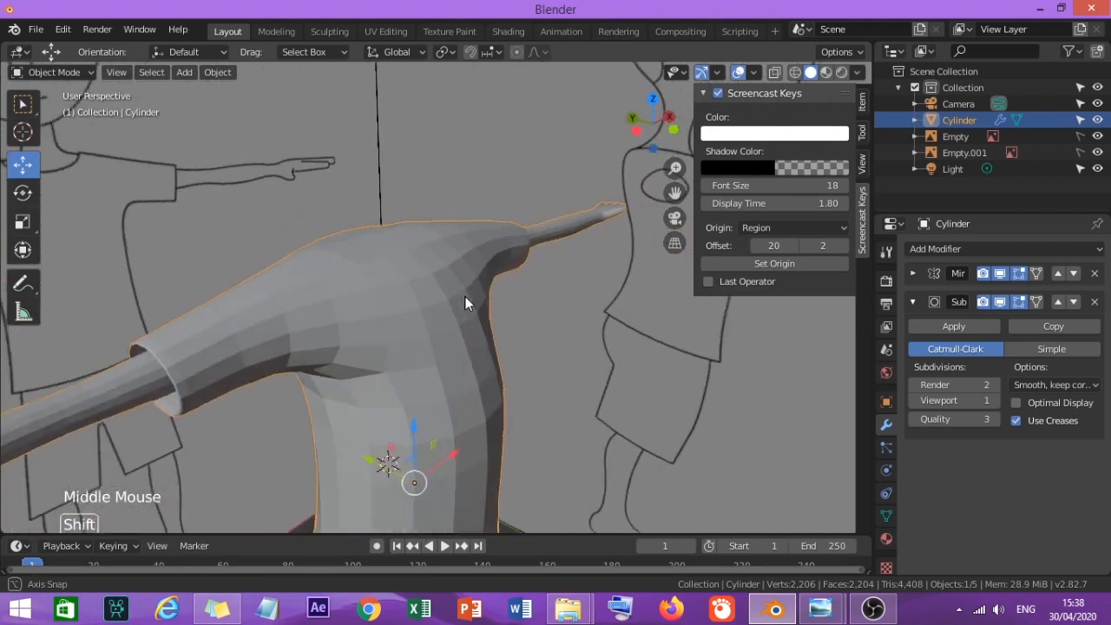
scroll(444, 299, "down", 2)
middle_click_drag(409, 342, 546, 301, "shift")
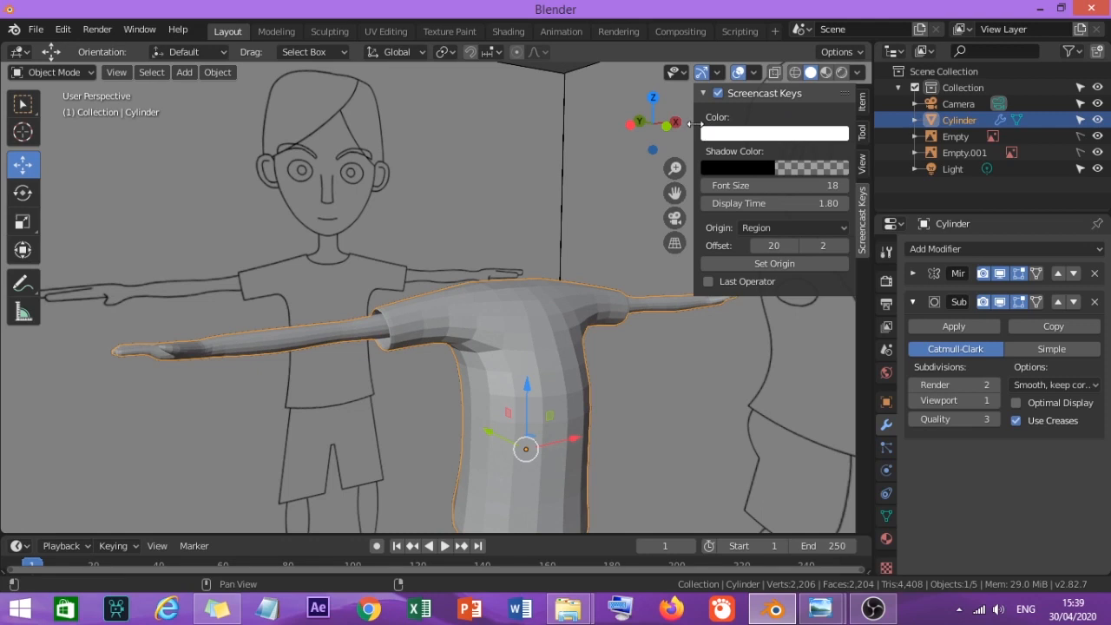
left_click_drag(696, 126, 997, 190)
middle_click_drag(662, 327, 710, 329)
scroll(727, 311, "up", 2)
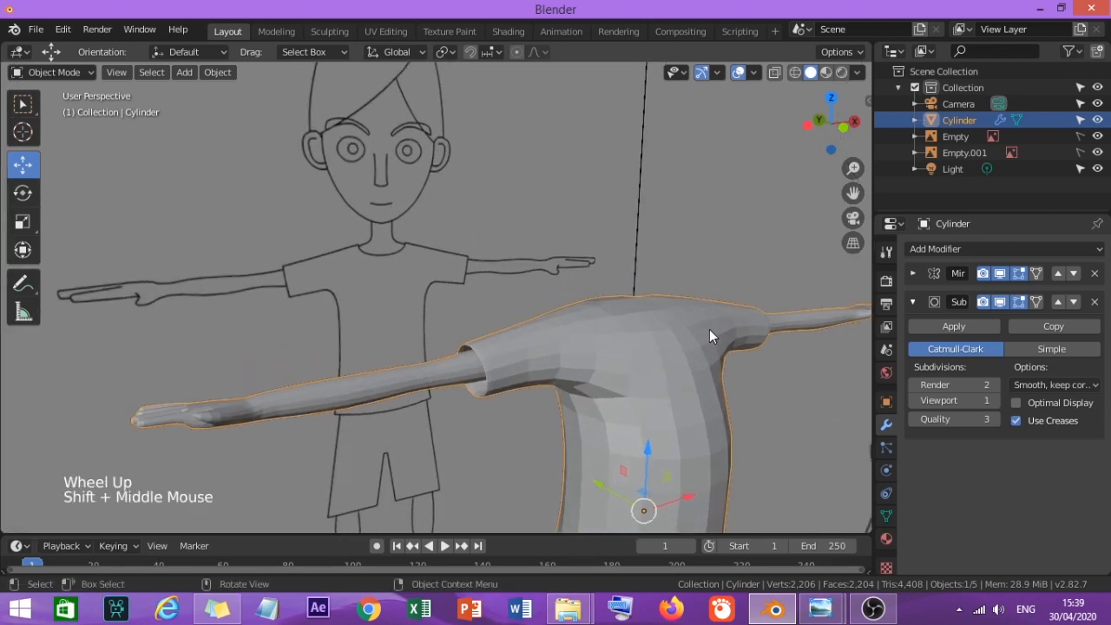